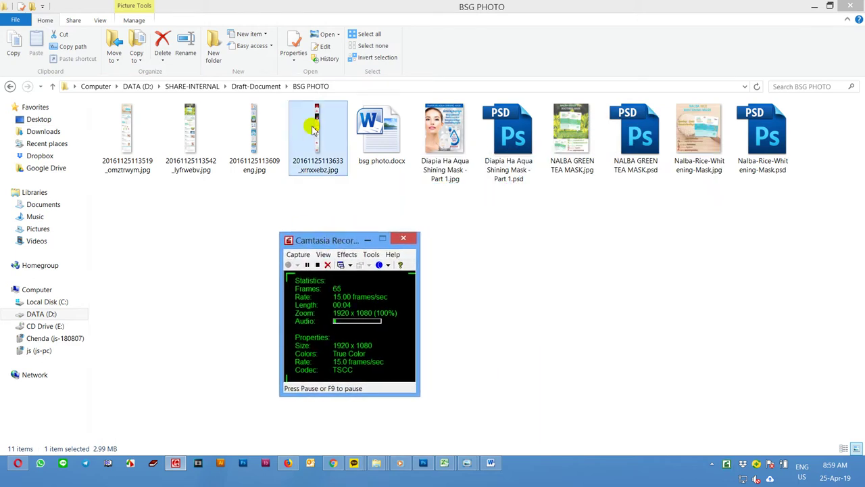
{"action": "left_click", "coordinate": [313, 130]}
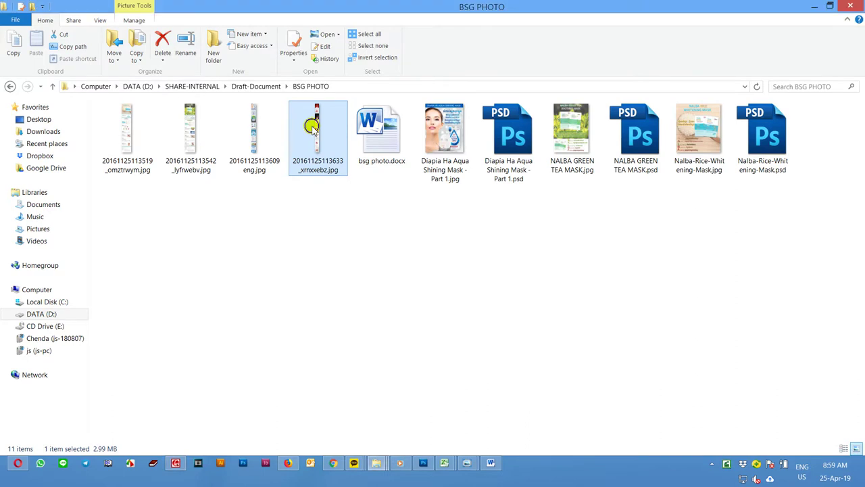
{"action": "right_click", "coordinate": [312, 127]}
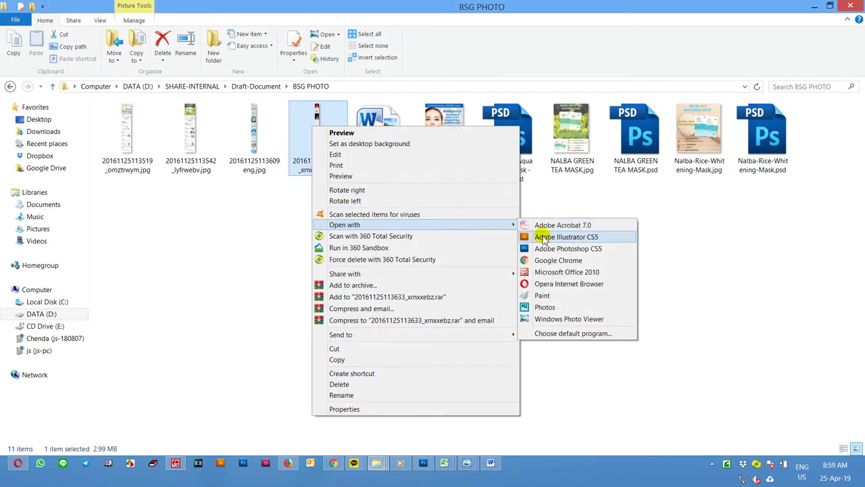
{"action": "left_click", "coordinate": [545, 247]}
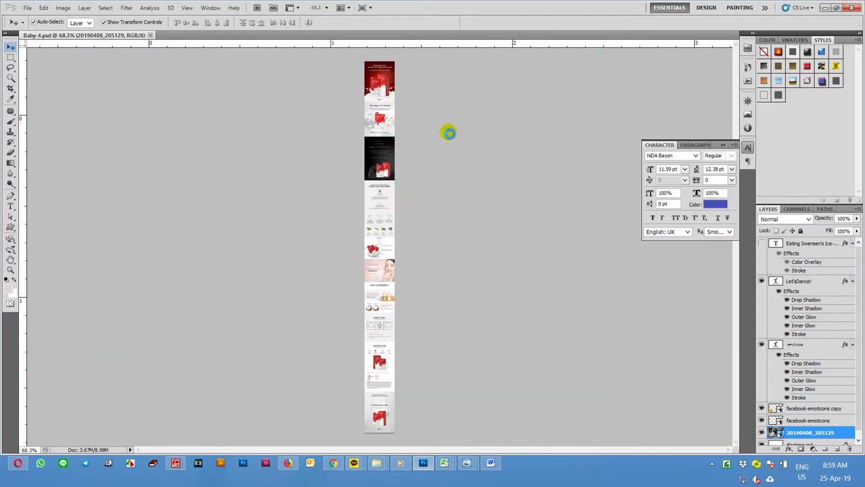
- Crop the long page to the top red Collagen Goat Milk banner using a rectangular marquee
{"action": "scroll", "coordinate": [395, 81], "scroll_direction": "up", "scroll_amount": 5}
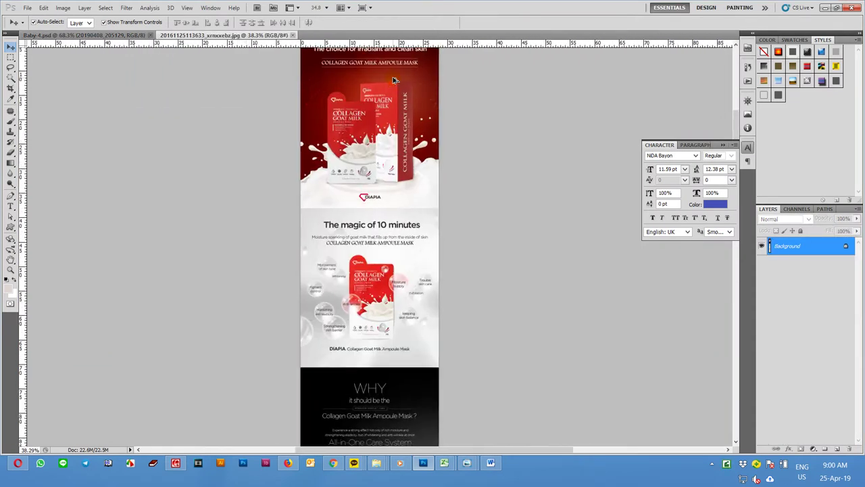
{"action": "scroll", "coordinate": [363, 272], "scroll_direction": "up", "scroll_amount": 1}
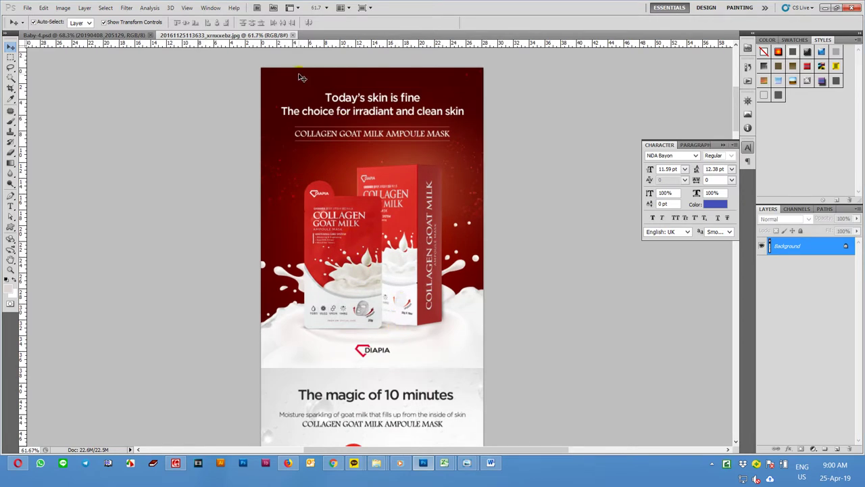
{"action": "key", "text": "m"}
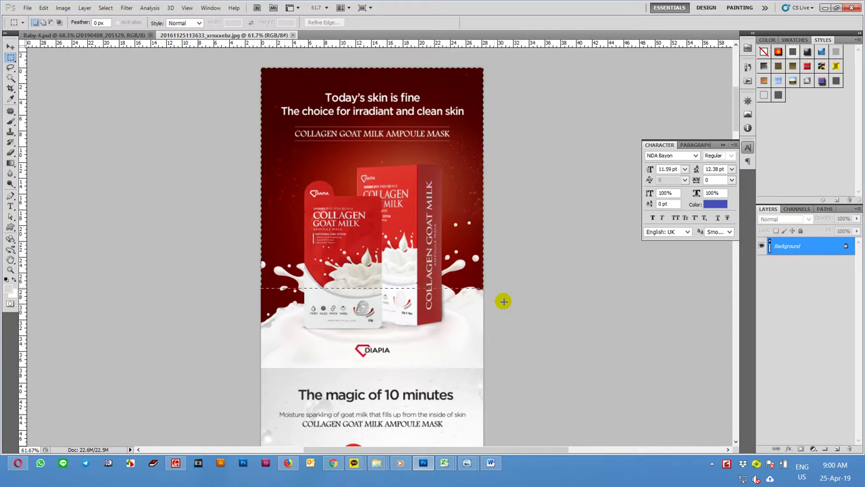
{"action": "left_click_drag", "start_coordinate": [494, 286], "coordinate": [517, 367]}
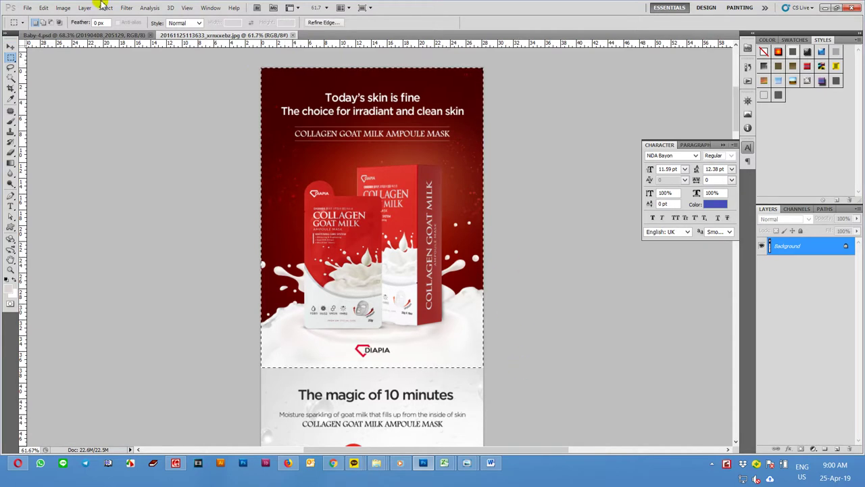
{"action": "left_click", "coordinate": [62, 7]}
{"action": "left_click", "coordinate": [93, 122]}
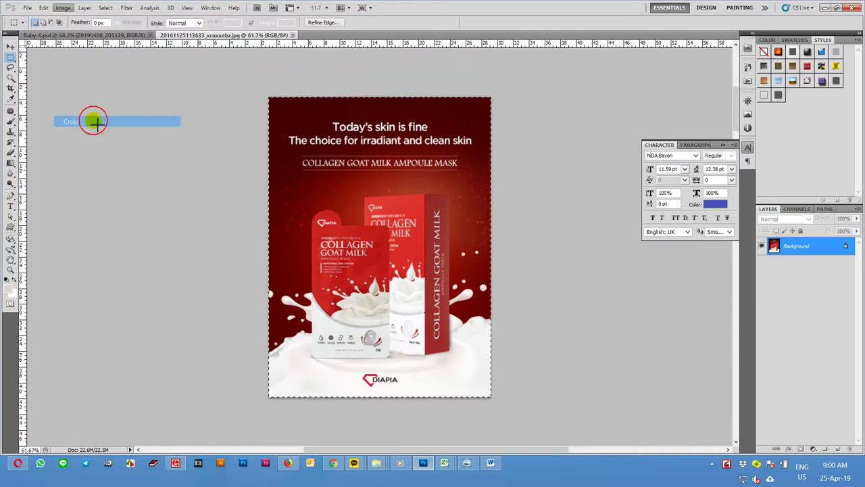
{"action": "left_click", "coordinate": [63, 7]}
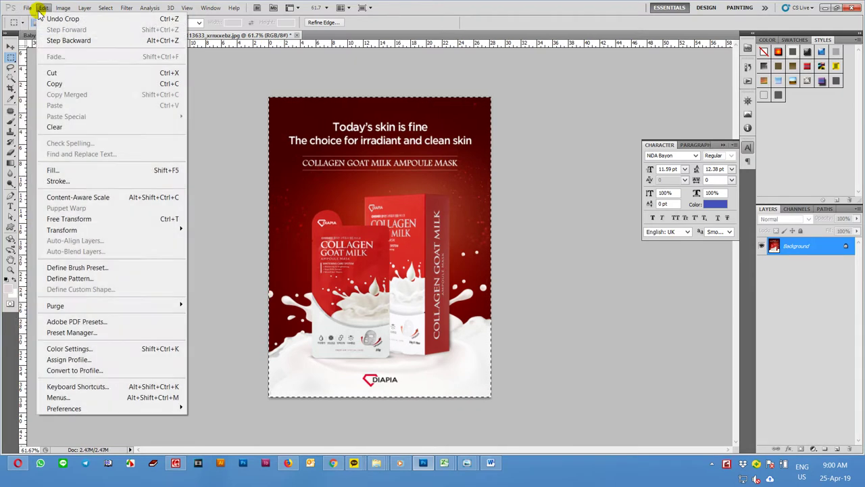
{"action": "mouse_move", "coordinate": [105, 142]}
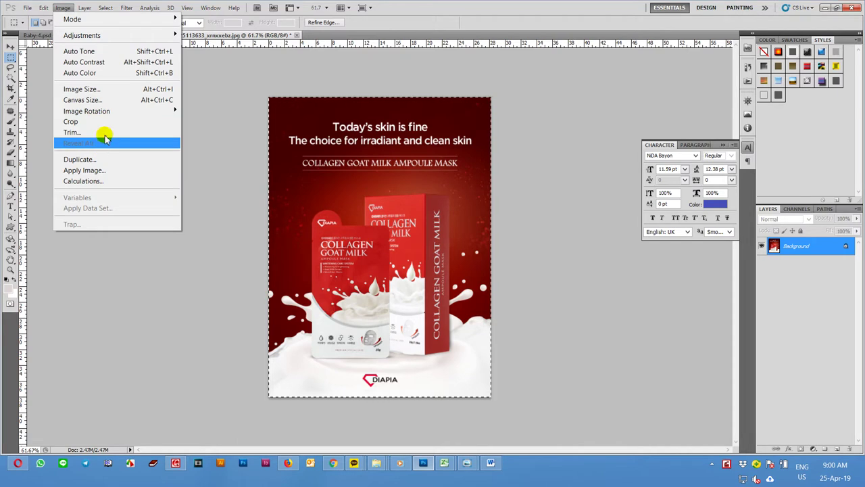
{"action": "left_click", "coordinate": [108, 89]}
- Resize the banner to 15 cm wide at 300 pixels/inch, giving 15 × 20.23 cm
{"action": "double_click", "coordinate": [395, 206]}
{"action": "type", "text": "300"}
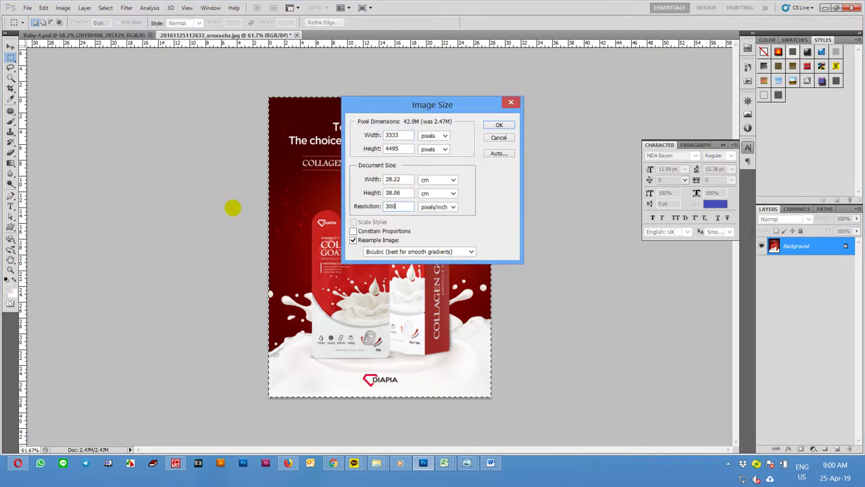
{"action": "double_click", "coordinate": [410, 180]}
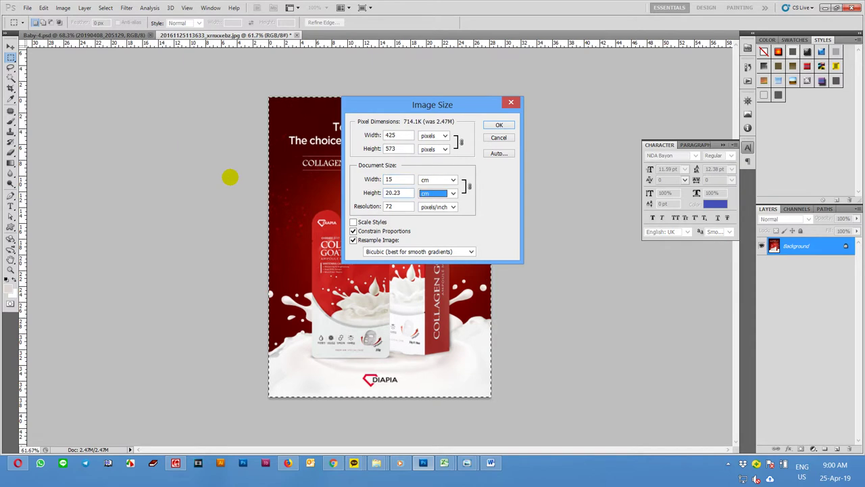
{"action": "key", "text": "Return"}
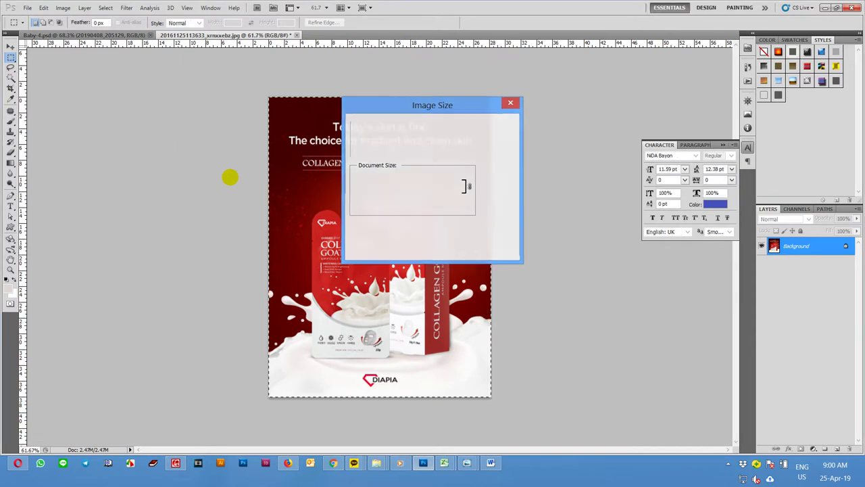
{"action": "scroll", "coordinate": [230, 179], "scroll_direction": "up", "scroll_amount": 3}
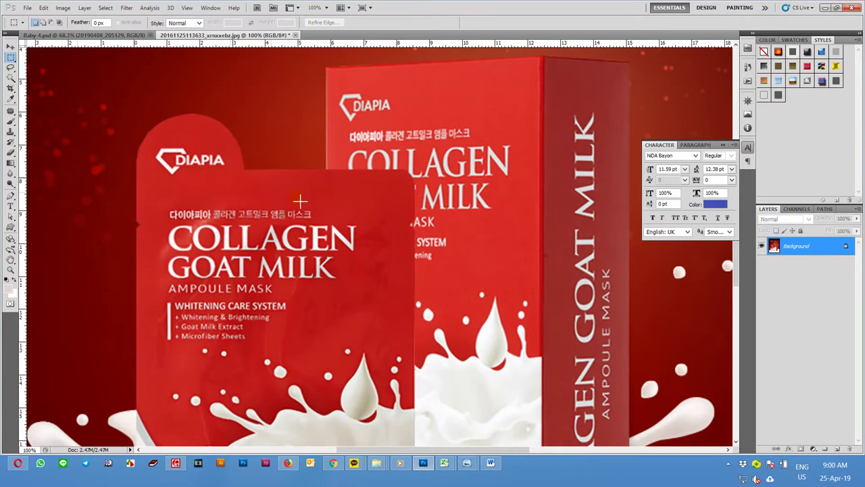
{"action": "scroll", "coordinate": [379, 227], "scroll_direction": "down", "scroll_amount": 3}
{"action": "scroll", "coordinate": [379, 227], "scroll_direction": "down", "scroll_amount": 3}
{"action": "scroll", "coordinate": [379, 227], "scroll_direction": "down", "scroll_amount": 2}
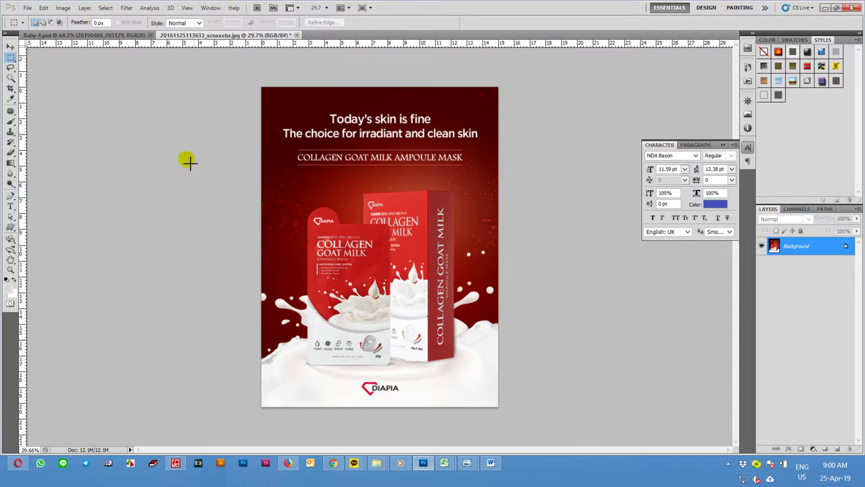
- Add extra canvas width, relative and centered, putting white strips beside the banner
{"action": "left_click", "coordinate": [62, 8]}
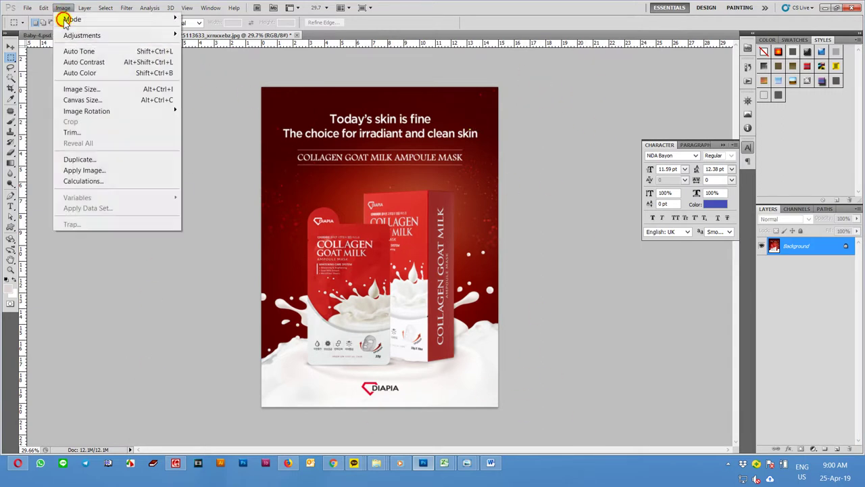
{"action": "left_click", "coordinate": [101, 100]}
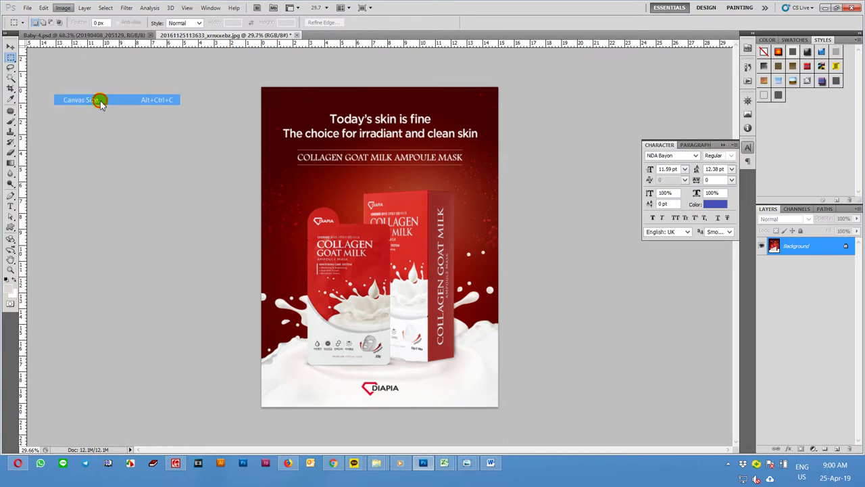
{"action": "left_click", "coordinate": [402, 192]}
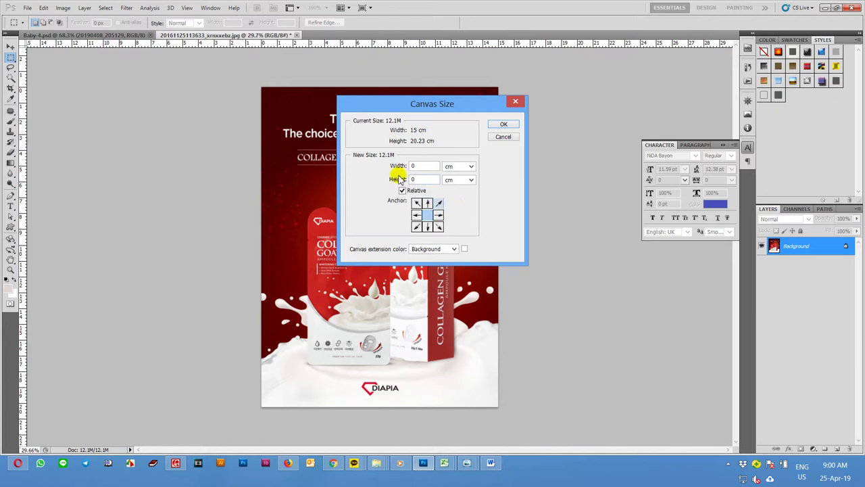
{"action": "left_click_drag", "start_coordinate": [423, 169], "coordinate": [386, 164]}
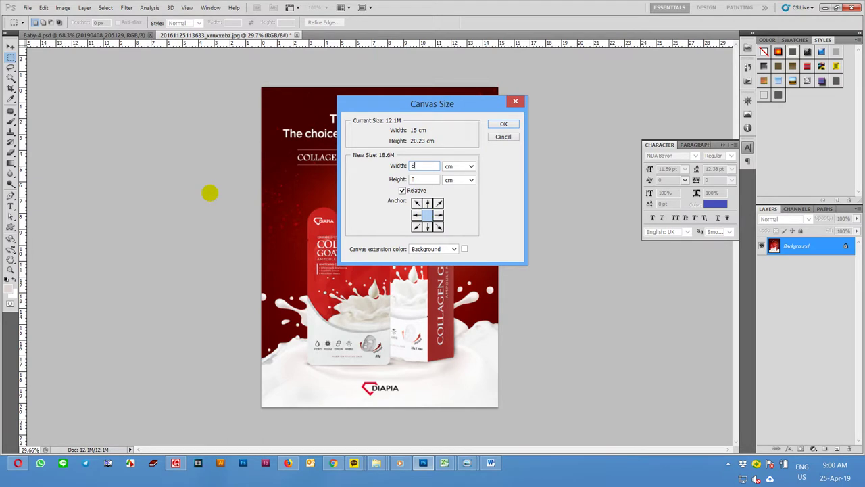
{"action": "key", "text": "Return"}
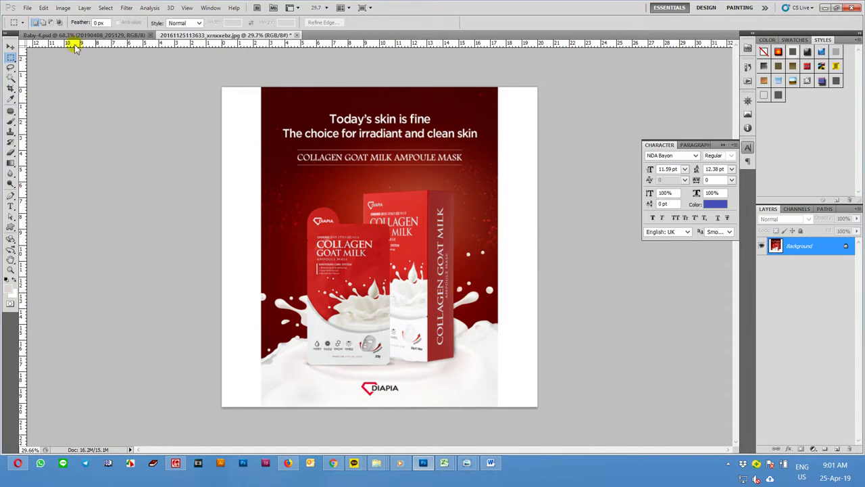
- Widen the canvas by another 5 cm on both sides
{"action": "left_click", "coordinate": [63, 8]}
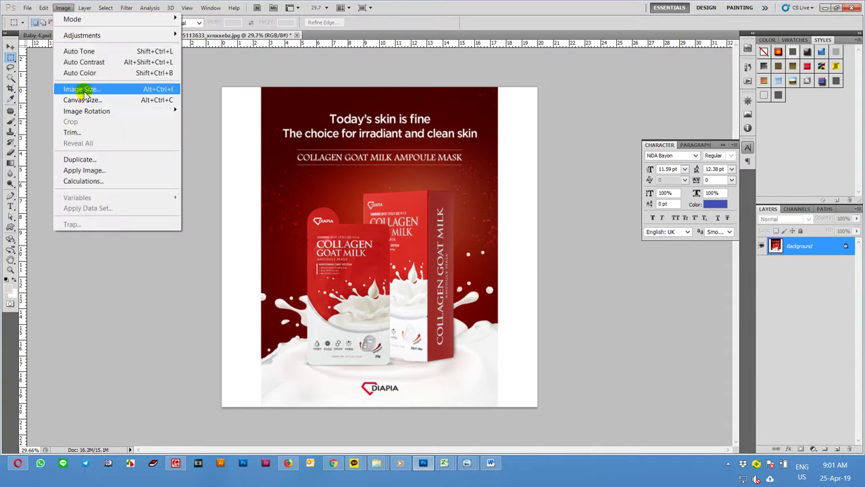
{"action": "left_click", "coordinate": [80, 99]}
{"action": "type", "text": "5"}
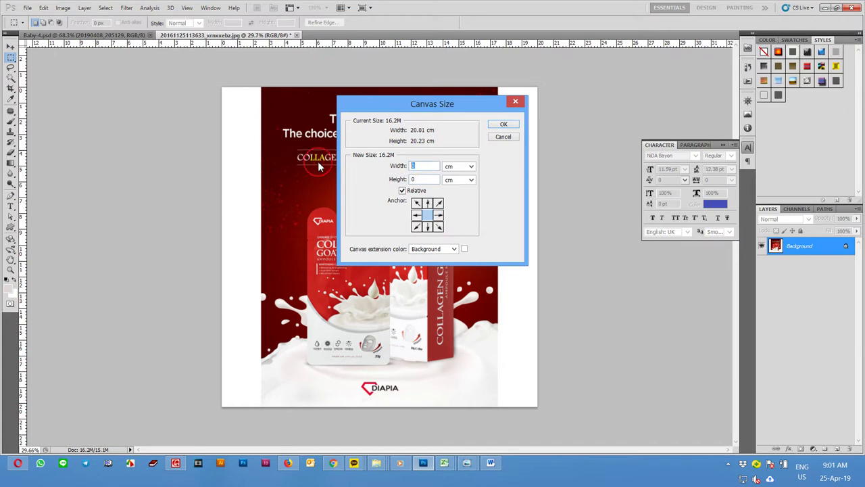
{"action": "left_click", "coordinate": [504, 125]}
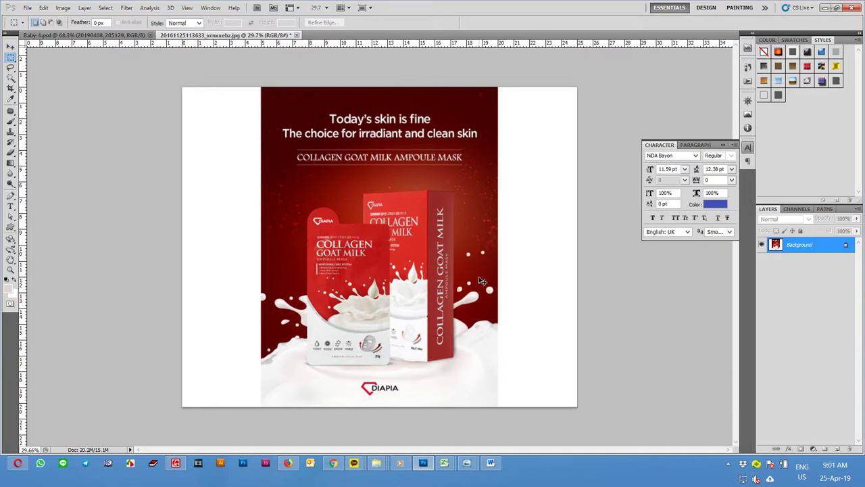
- Save the widened poster as Collagen Goat Milk-Design.psd in Photoshop PSD format
{"action": "key", "text": "ctrl+shift+s"}
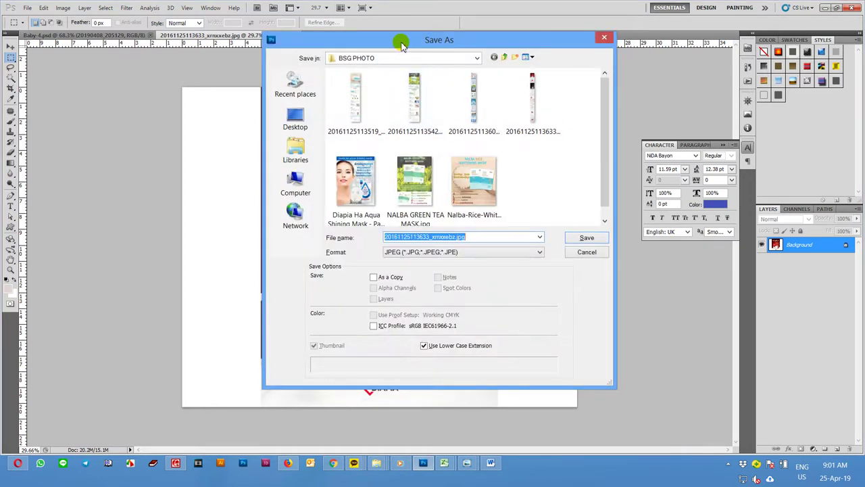
{"action": "left_click_drag", "start_coordinate": [403, 41], "coordinate": [643, 60]}
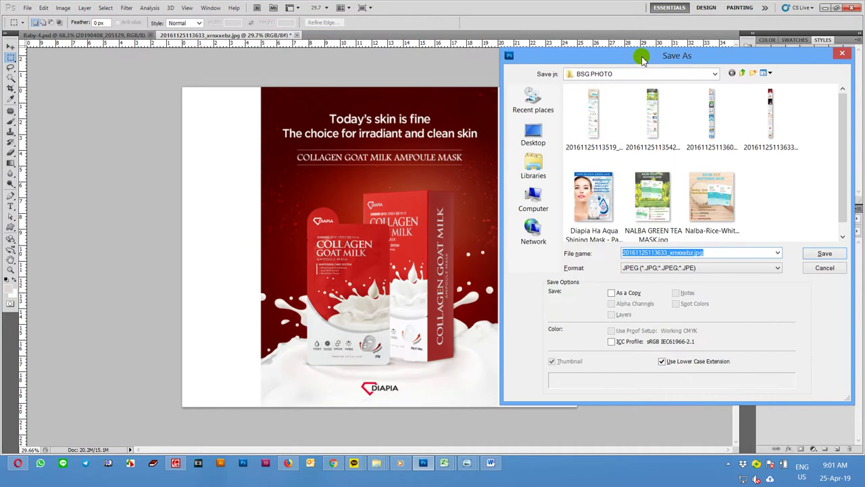
{"action": "left_click", "coordinate": [672, 269]}
{"action": "left_click", "coordinate": [674, 274]}
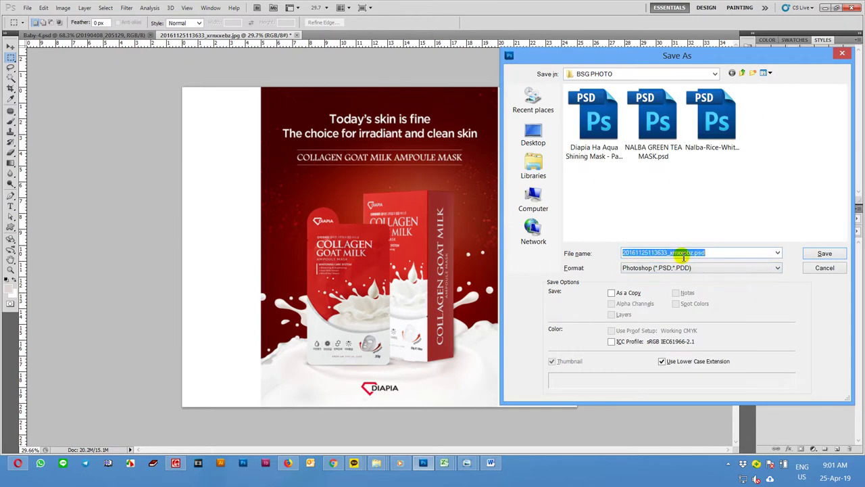
{"action": "type", "text": "Collagen Goat Milk-Design"}
{"action": "key", "text": "Return"}
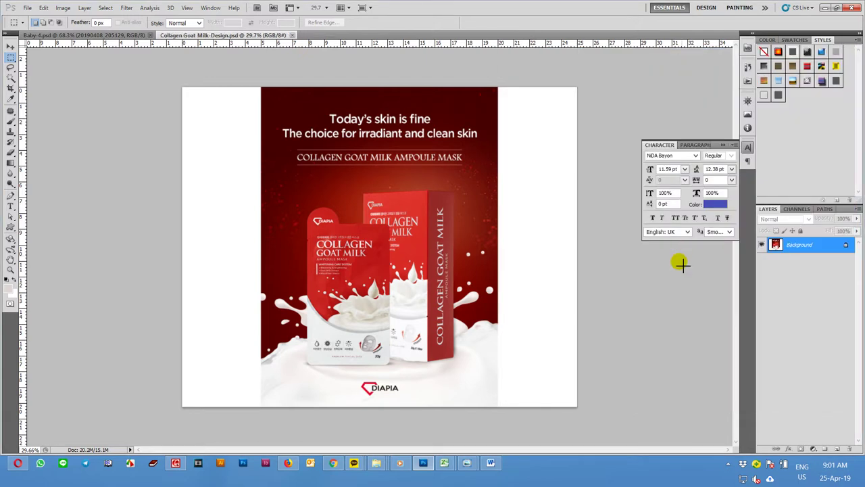
- Open the original JPG from BSG PHOTO in the viewer and zoom into it
{"action": "left_click", "coordinate": [378, 460]}
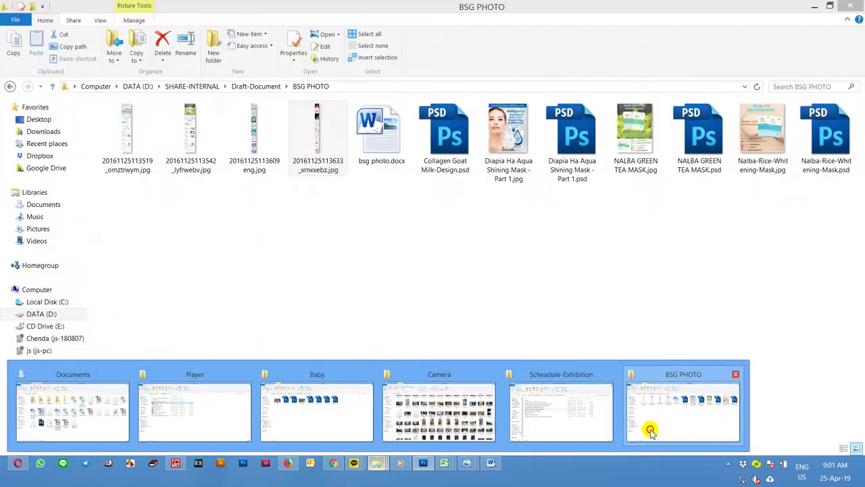
{"action": "left_click", "coordinate": [650, 430]}
{"action": "double_click", "coordinate": [311, 135]}
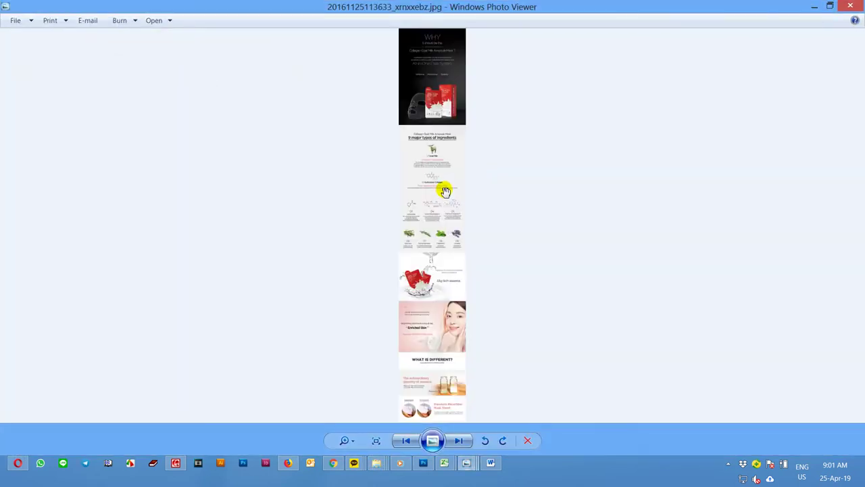
{"action": "scroll", "coordinate": [446, 191], "scroll_direction": "up", "scroll_amount": 2}
{"action": "scroll", "coordinate": [449, 192], "scroll_direction": "up", "scroll_amount": 3}
{"action": "scroll", "coordinate": [459, 192], "scroll_direction": "up", "scroll_amount": 3}
{"action": "scroll", "coordinate": [473, 194], "scroll_direction": "up", "scroll_amount": 2}
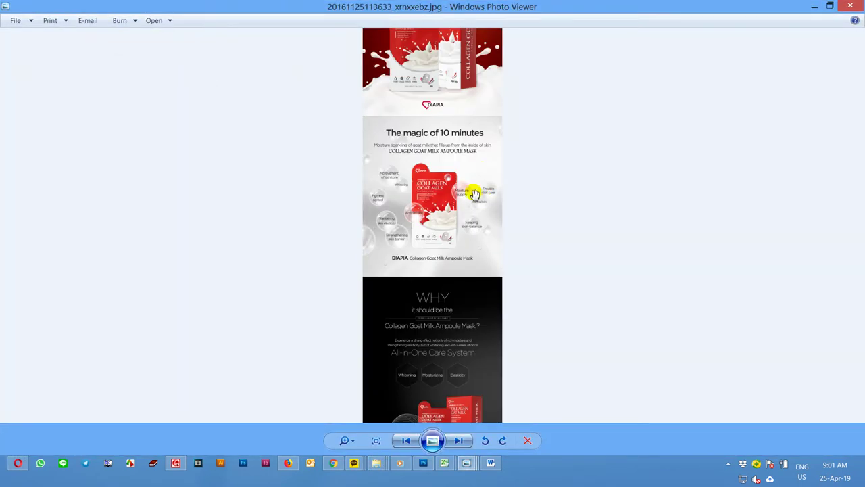
{"action": "scroll", "coordinate": [475, 194], "scroll_direction": "up", "scroll_amount": 3}
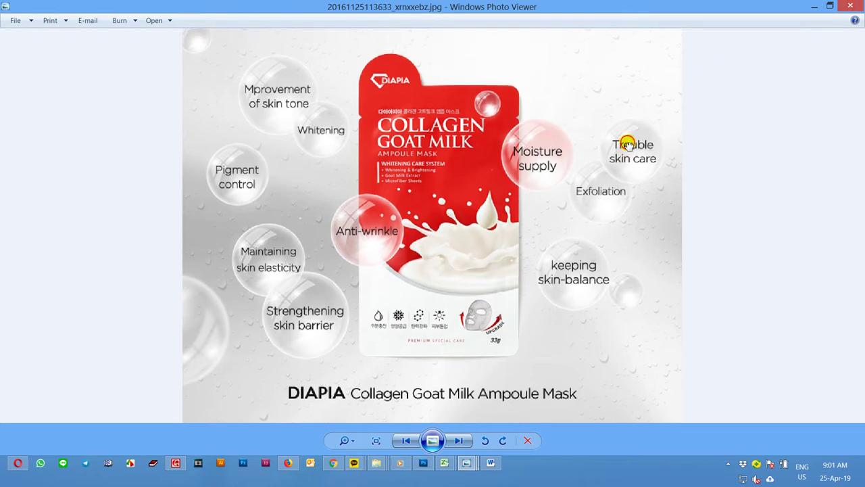
{"action": "left_click_drag", "start_coordinate": [614, 135], "coordinate": [614, 154]}
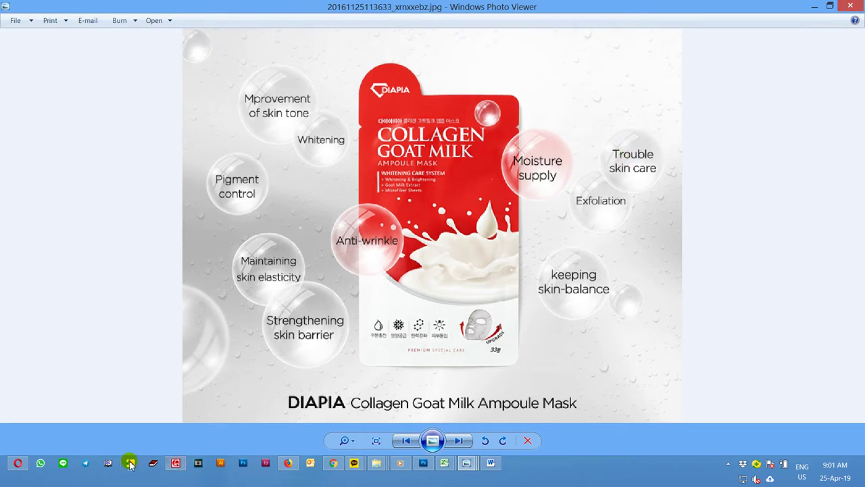
- Dismiss the FastStone hotkey notice and capture a rectangle of the bubble product image
{"action": "left_click", "coordinate": [130, 462]}
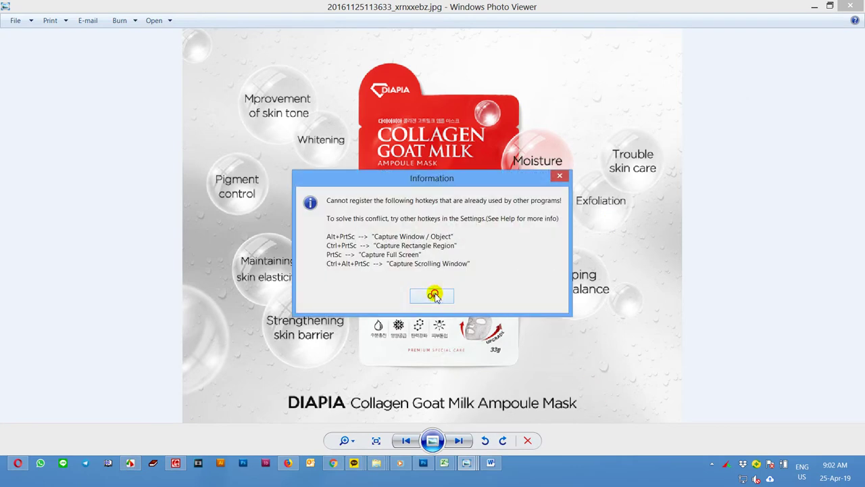
{"action": "left_click", "coordinate": [435, 294]}
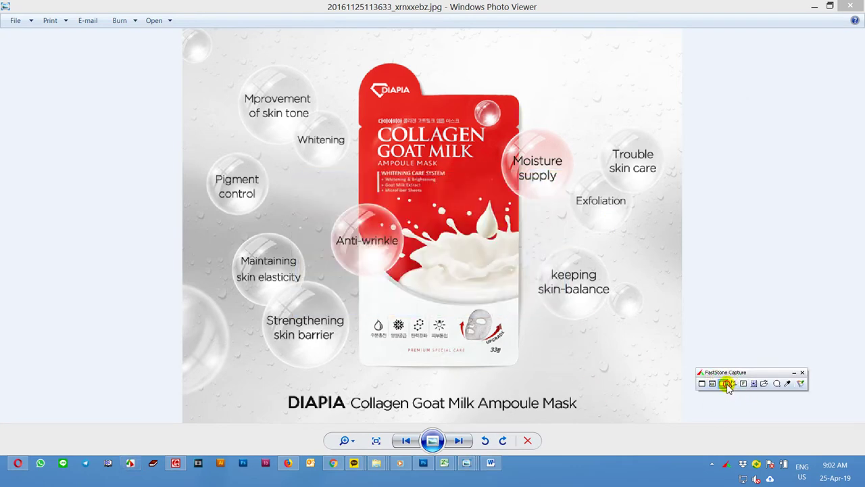
{"action": "left_click", "coordinate": [727, 384]}
{"action": "mouse_move", "coordinate": [178, 52]}
{"action": "left_mouse_down"}
{"action": "mouse_move", "coordinate": [631, 365]}
{"action": "mouse_move", "coordinate": [677, 371]}
{"action": "left_mouse_up"}
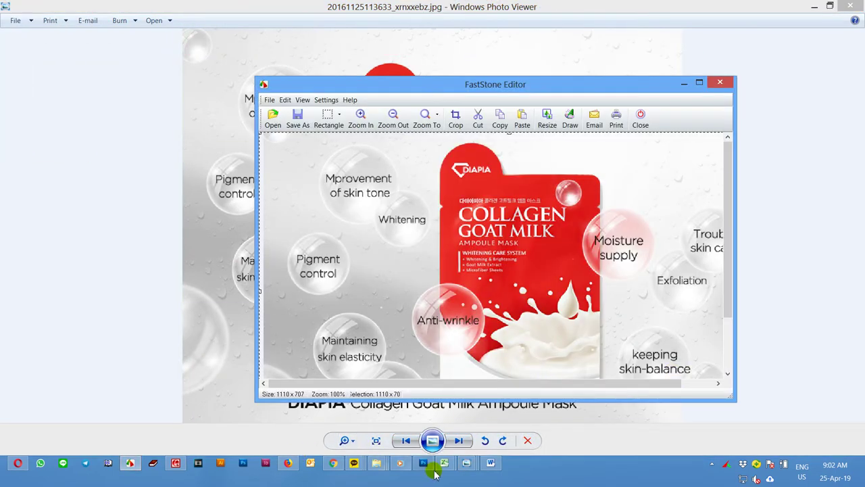
- Paste the capture into the design, enlarge it to about 173% and move it up
{"action": "left_click", "coordinate": [424, 465]}
{"action": "key", "text": "ctrl+v"}
{"action": "key", "text": "ctrl+t"}
{"action": "left_click_drag", "start_coordinate": [454, 201], "coordinate": [508, 167]}
{"action": "left_click_drag", "start_coordinate": [460, 277], "coordinate": [460, 197]}
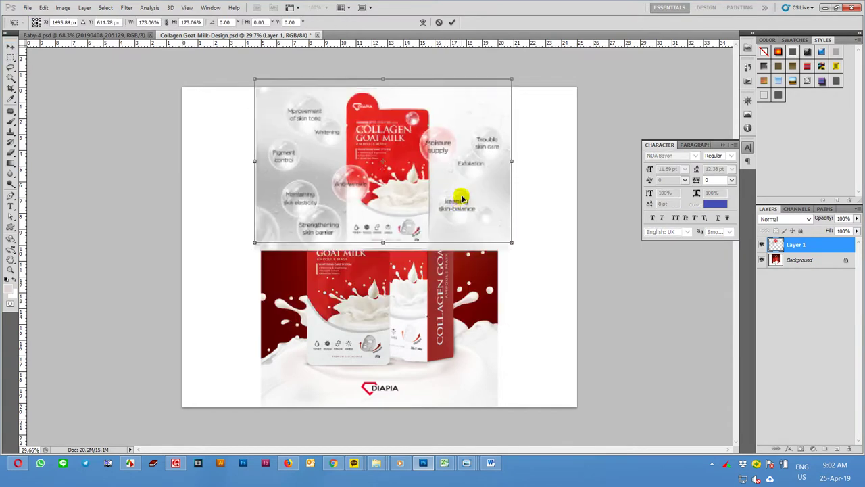
{"action": "key", "text": "Return"}
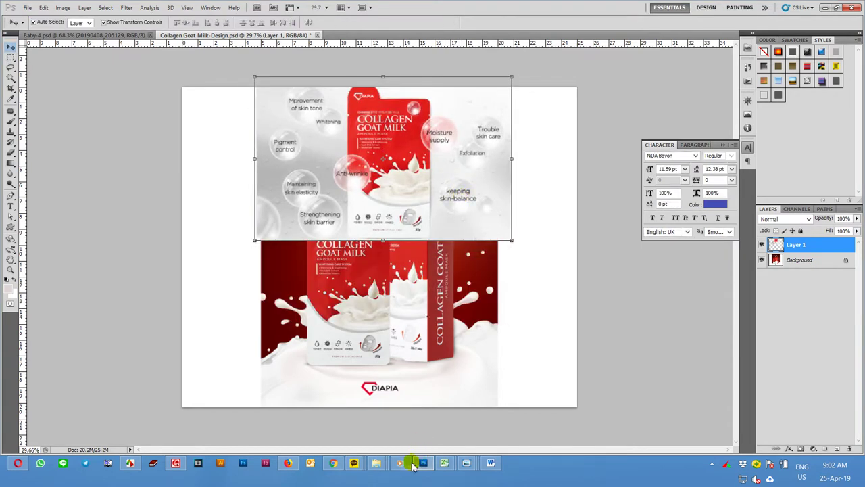
{"action": "mouse_move", "coordinate": [467, 463]}
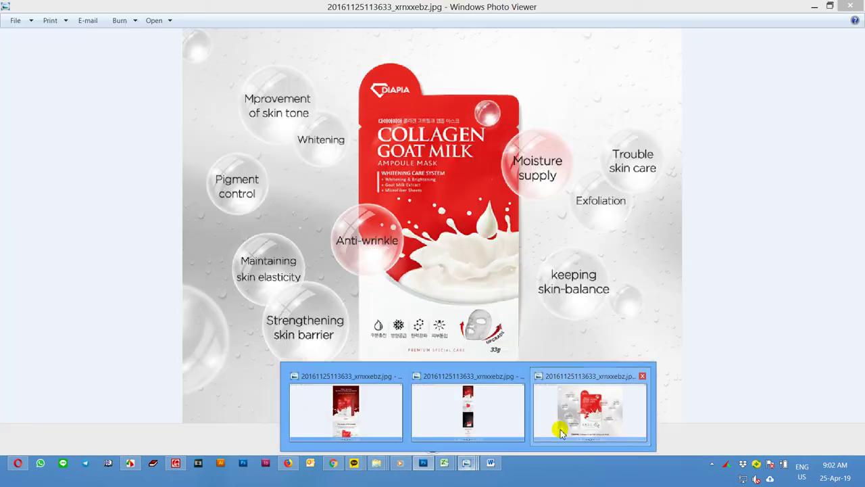
- Bring up the tall product-page image and scroll down through its sections
{"action": "left_click", "coordinate": [560, 431]}
{"action": "scroll", "coordinate": [518, 394], "scroll_direction": "down", "scroll_amount": 3}
{"action": "scroll", "coordinate": [518, 394], "scroll_direction": "down", "scroll_amount": 5}
{"action": "scroll", "coordinate": [434, 305], "scroll_direction": "down", "scroll_amount": 5}
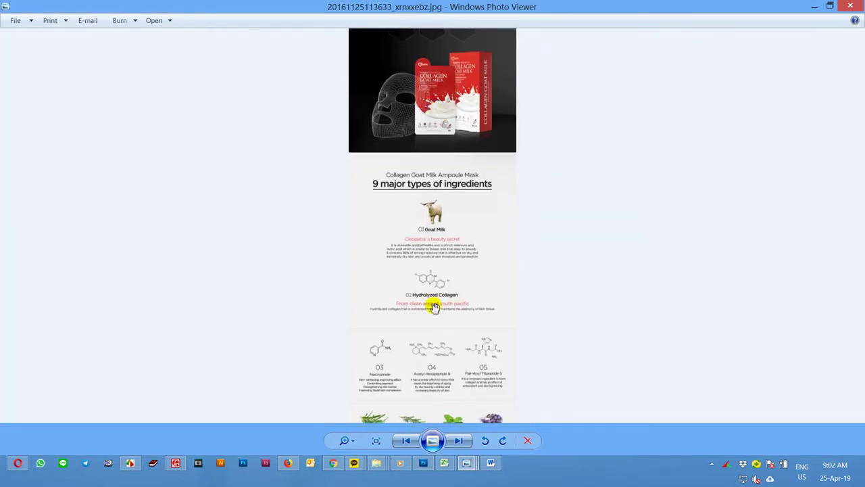
{"action": "scroll", "coordinate": [433, 306], "scroll_direction": "down", "scroll_amount": 5}
{"action": "scroll", "coordinate": [435, 170], "scroll_direction": "down", "scroll_amount": 3}
{"action": "scroll", "coordinate": [458, 145], "scroll_direction": "down", "scroll_amount": 5}
{"action": "scroll", "coordinate": [464, 218], "scroll_direction": "down", "scroll_amount": 4}
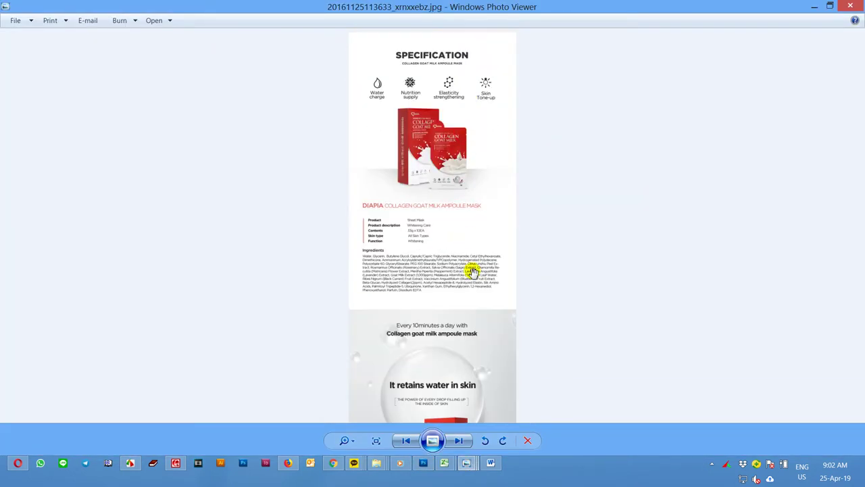
{"action": "scroll", "coordinate": [467, 359], "scroll_direction": "down", "scroll_amount": 3}
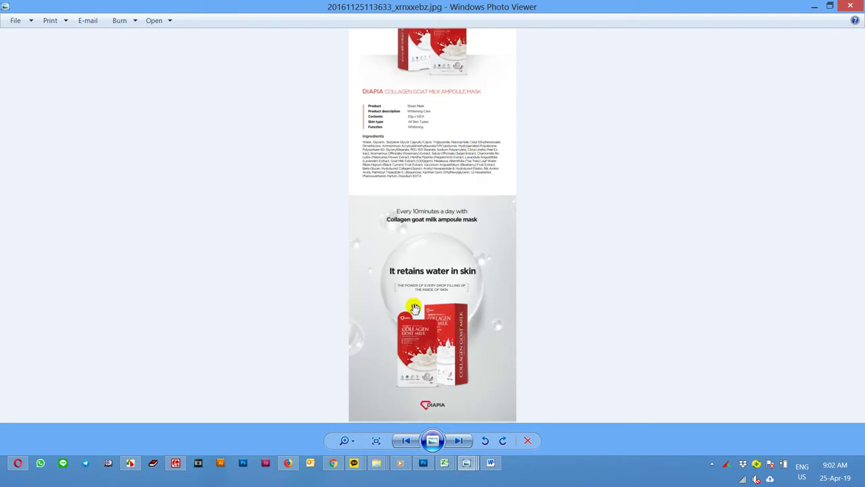
- Open the tall product-page image in Adobe Photoshop CS5
{"action": "scroll", "coordinate": [494, 334], "scroll_direction": "up", "scroll_amount": 3}
{"action": "scroll", "coordinate": [720, 298], "scroll_direction": "up", "scroll_amount": 1}
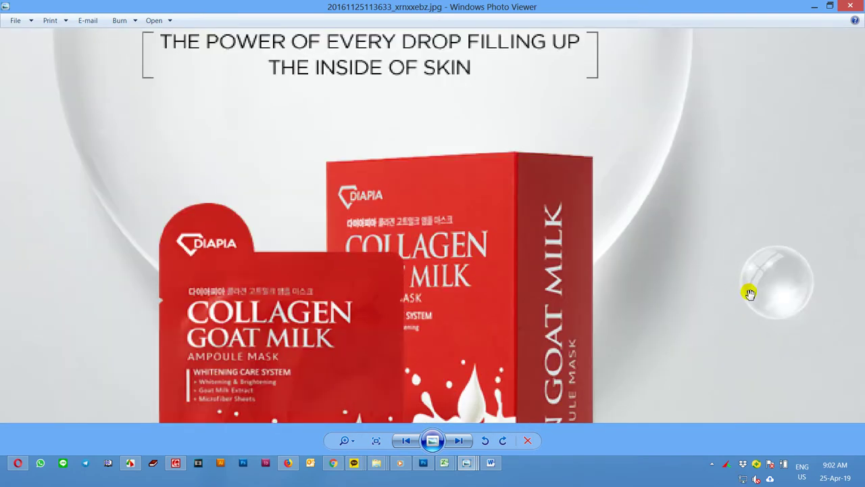
{"action": "right_click", "coordinate": [748, 291]}
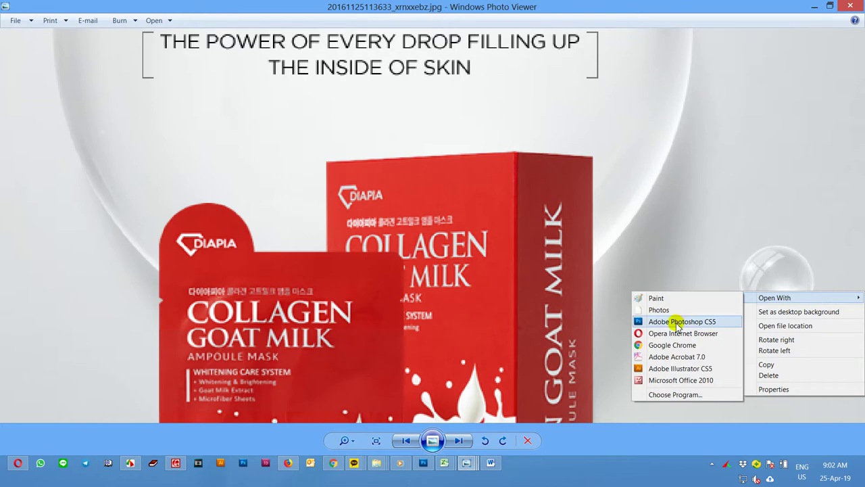
{"action": "left_click", "coordinate": [677, 322]}
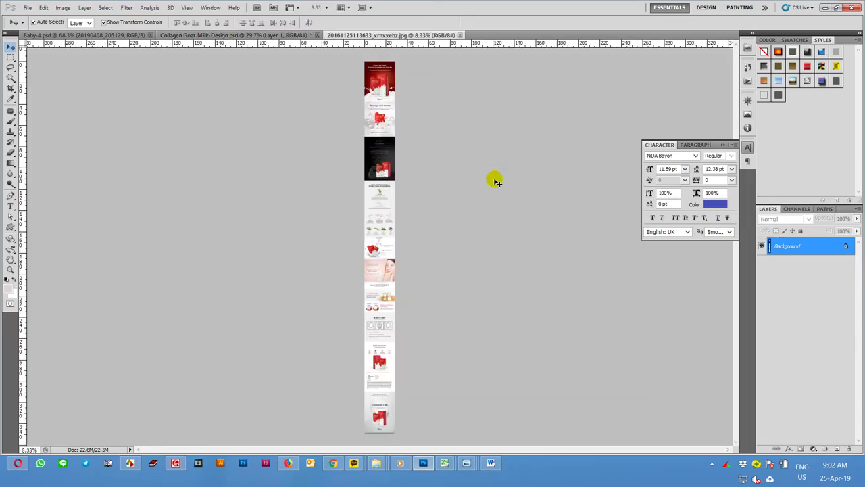
- Zoom and pan to the product boxes and the water droplet beside them
{"action": "scroll", "coordinate": [390, 399], "scroll_direction": "up", "scroll_amount": 1}
{"action": "scroll", "coordinate": [392, 409], "scroll_direction": "up", "scroll_amount": 1}
{"action": "scroll", "coordinate": [392, 410], "scroll_direction": "up", "scroll_amount": 3}
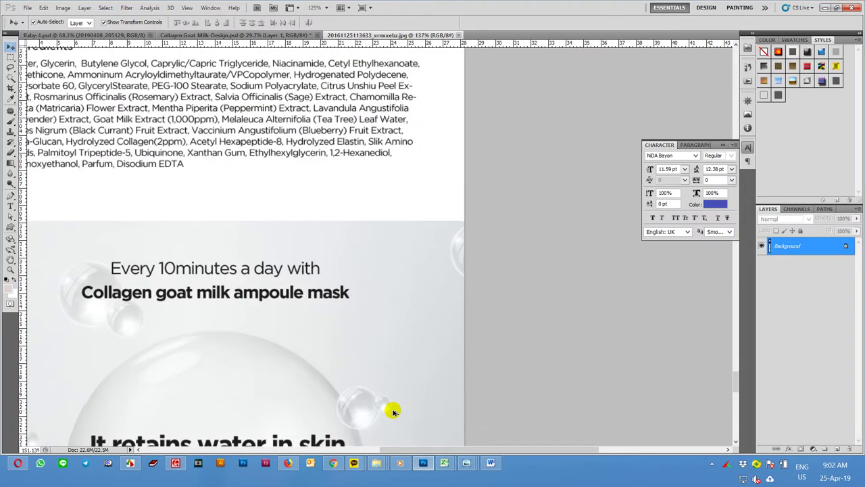
{"action": "scroll", "coordinate": [392, 409], "scroll_direction": "up", "scroll_amount": 2}
{"action": "left_click_drag", "start_coordinate": [404, 359], "coordinate": [458, 158]}
{"action": "left_click_drag", "start_coordinate": [478, 297], "coordinate": [464, 282]}
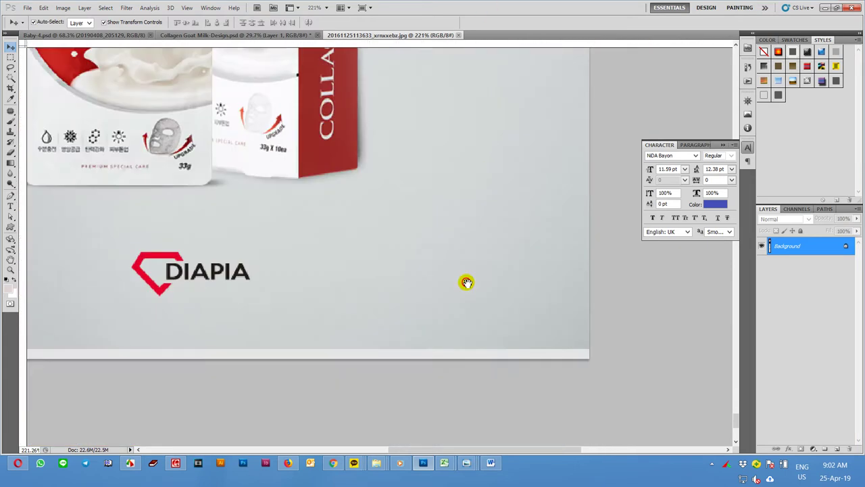
{"action": "mouse_move", "coordinate": [458, 52]}
{"action": "left_mouse_down"}
{"action": "mouse_move", "coordinate": [560, 321]}
{"action": "mouse_move", "coordinate": [436, 268]}
{"action": "left_mouse_up"}
{"action": "scroll", "coordinate": [458, 203], "scroll_direction": "up", "scroll_amount": 1}
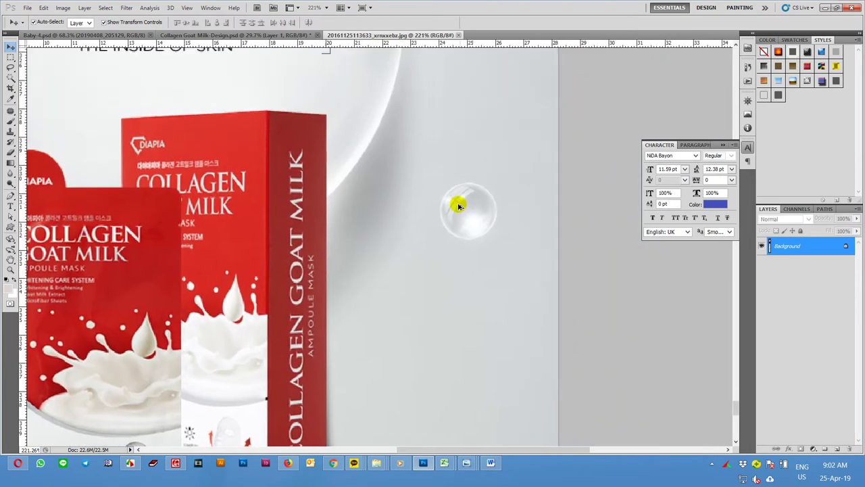
{"action": "scroll", "coordinate": [457, 203], "scroll_direction": "up", "scroll_amount": 2}
{"action": "scroll", "coordinate": [458, 203], "scroll_direction": "up", "scroll_amount": 2}
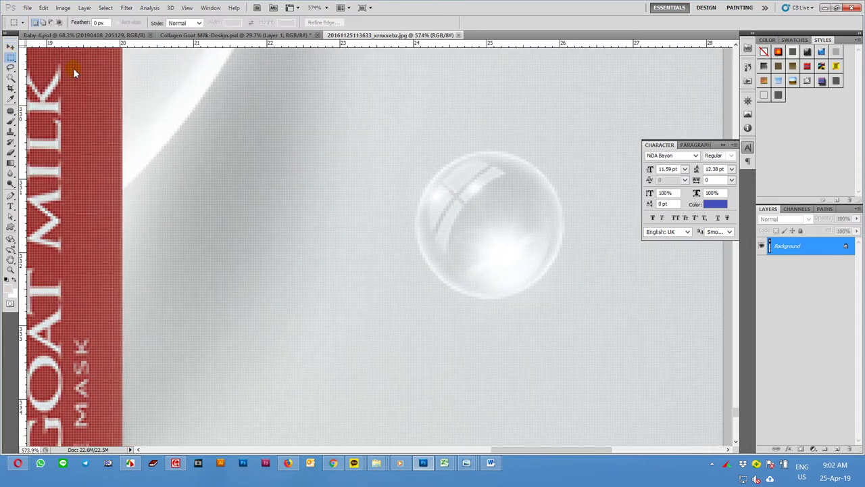
- Draw an elliptical selection around the water droplet, then deselect it
{"action": "left_click_drag", "start_coordinate": [8, 61], "coordinate": [61, 56]}
{"action": "left_click_drag", "start_coordinate": [420, 165], "coordinate": [541, 304]}
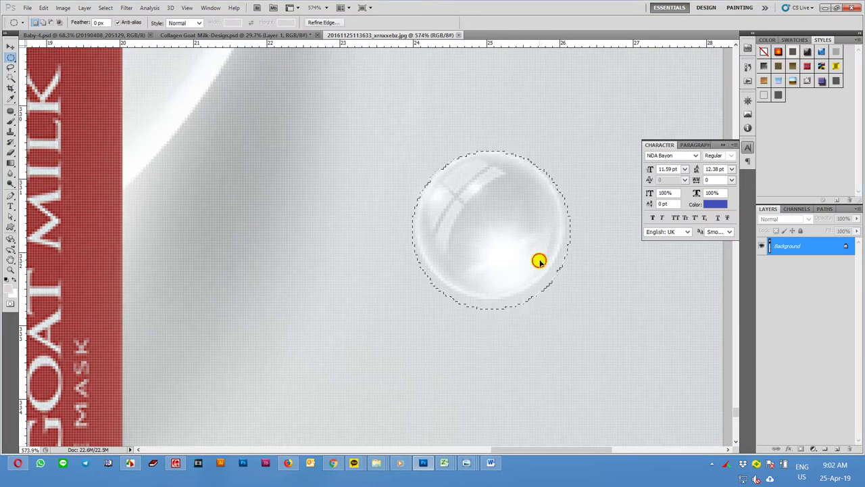
{"action": "key", "text": "ctrl+d"}
- Close the Firefox Blogger published-post window and show Opera's Speed Dial page
{"action": "left_click", "coordinate": [289, 463]}
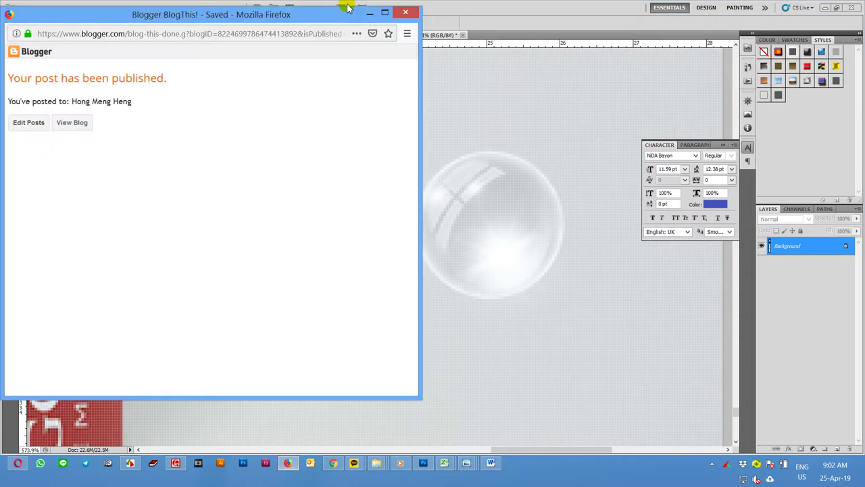
{"action": "left_click", "coordinate": [334, 32]}
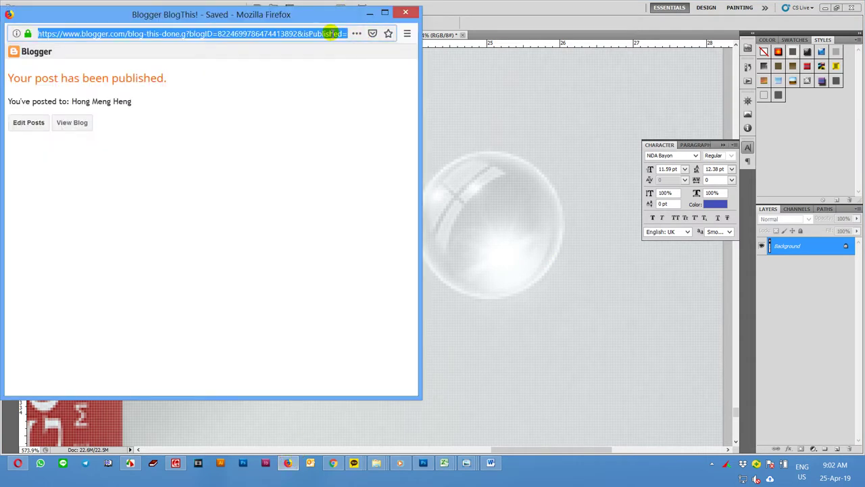
{"action": "left_click", "coordinate": [405, 13]}
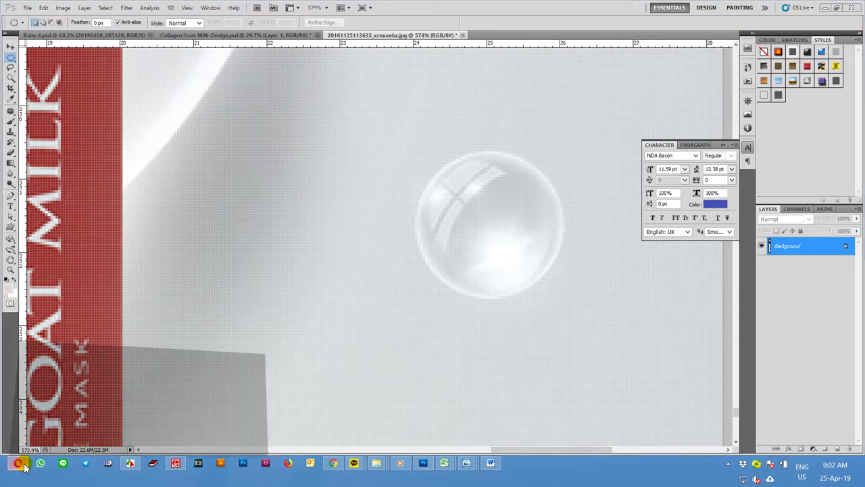
{"action": "left_click", "coordinate": [24, 464]}
{"action": "left_click", "coordinate": [271, 13]}
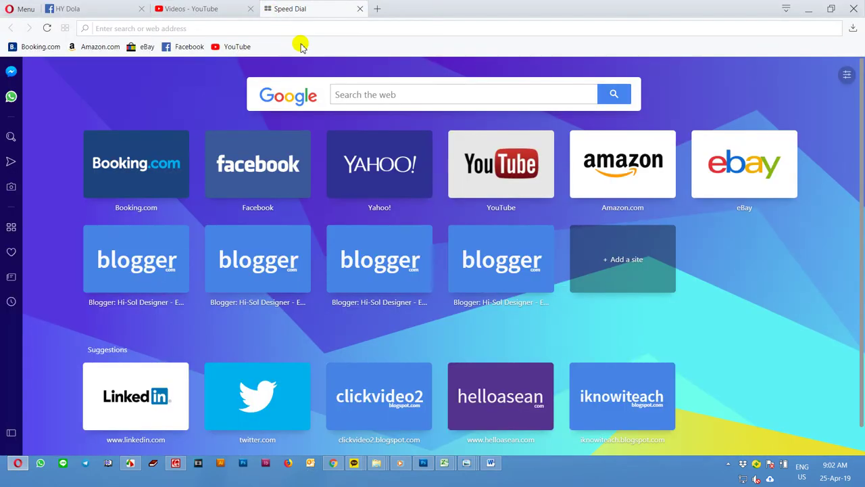
- Search for google and switch the results to Images
{"action": "type", "text": "google"}
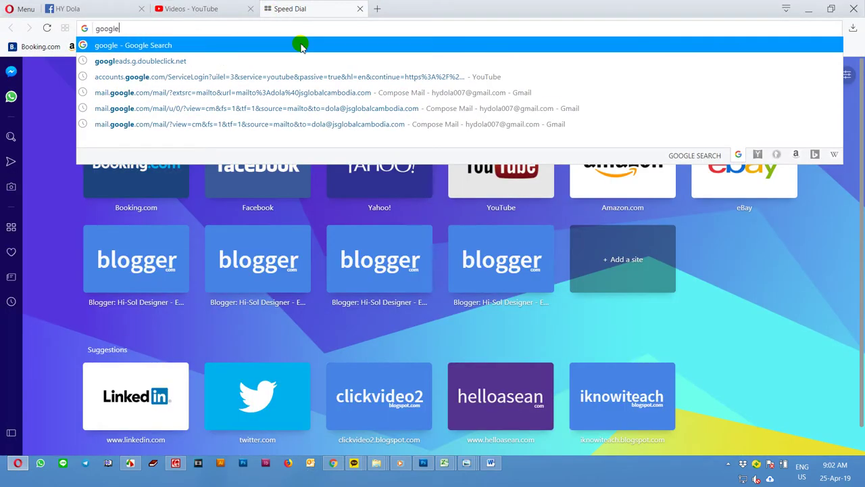
{"action": "left_click", "coordinate": [301, 45]}
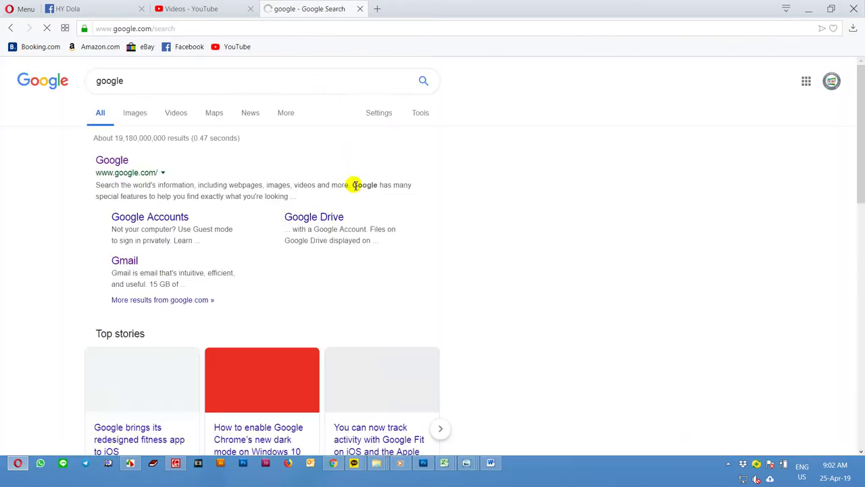
{"action": "left_click", "coordinate": [132, 113]}
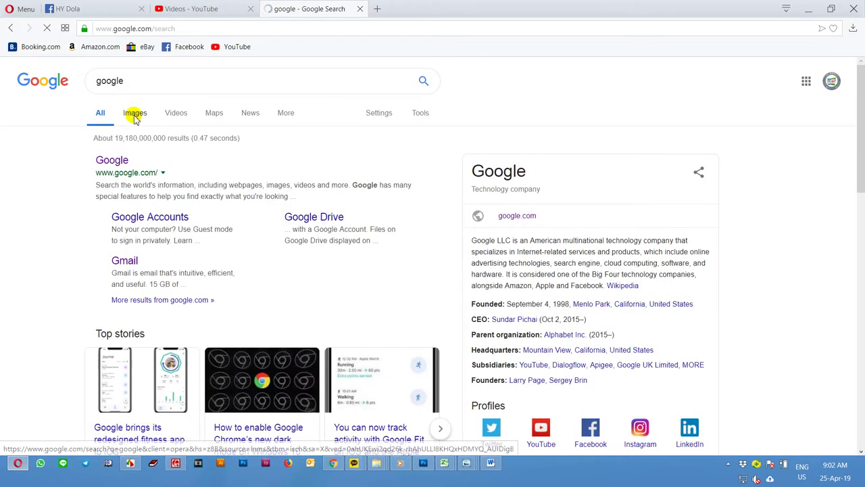
- Replace the image search query with 'bubble' and submit it
{"action": "left_click", "coordinate": [162, 81]}
{"action": "key", "text": "BackSpace"}
{"action": "key", "text": "BackSpace"}
{"action": "key", "text": "BackSpace"}
{"action": "key", "text": "BackSpace"}
{"action": "key", "text": "BackSpace"}
{"action": "type", "text": "bo"}
{"action": "key", "text": "BackSpace"}
{"action": "type", "text": "ubble"}
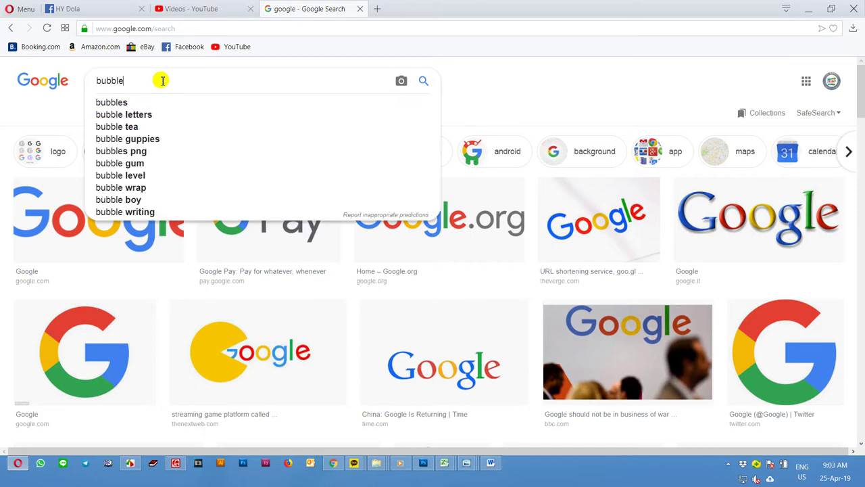
{"action": "key", "text": "Return"}
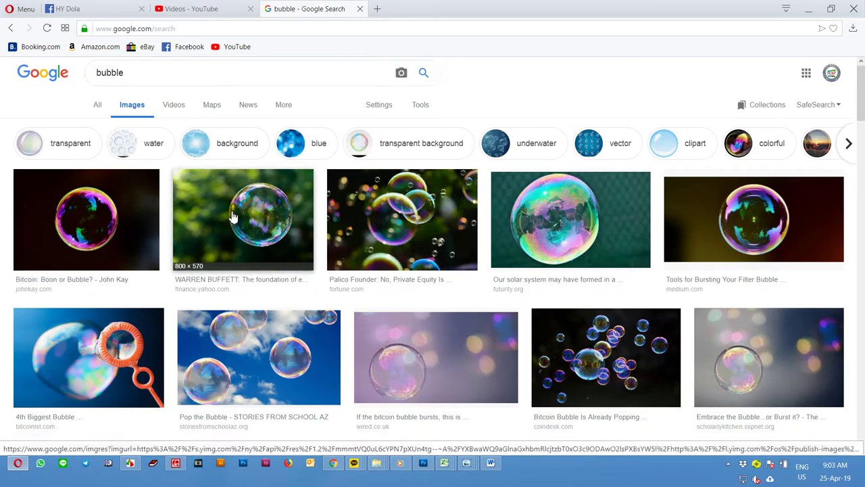
- Preview the clear crystal bubble image and several related bubble images
{"action": "scroll", "coordinate": [351, 243], "scroll_direction": "down", "scroll_amount": 5}
{"action": "scroll", "coordinate": [348, 241], "scroll_direction": "down", "scroll_amount": 5}
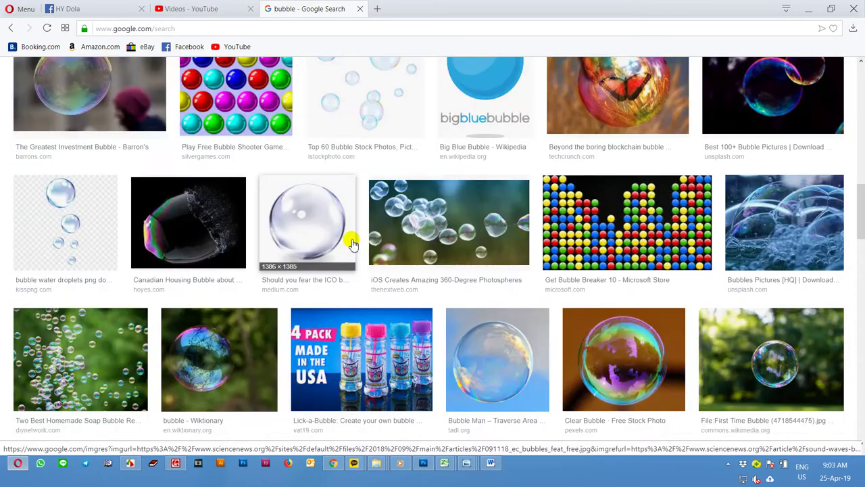
{"action": "left_click", "coordinate": [333, 234]}
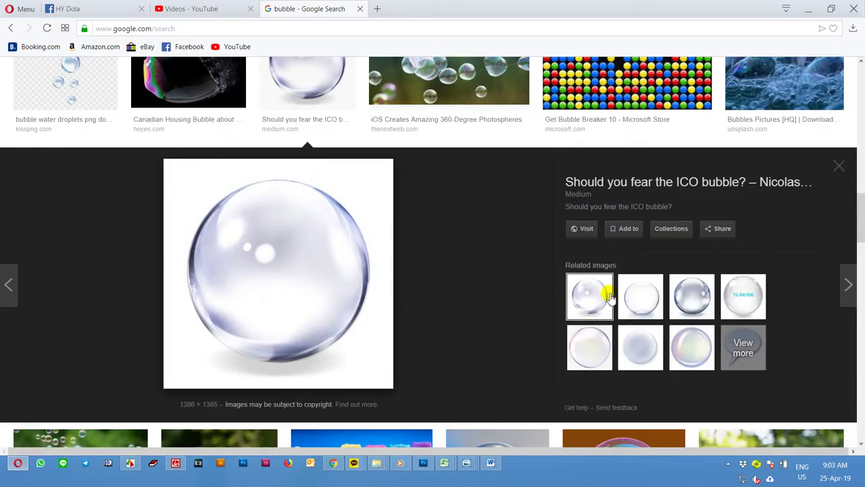
{"action": "left_click", "coordinate": [640, 297]}
{"action": "left_click", "coordinate": [590, 357]}
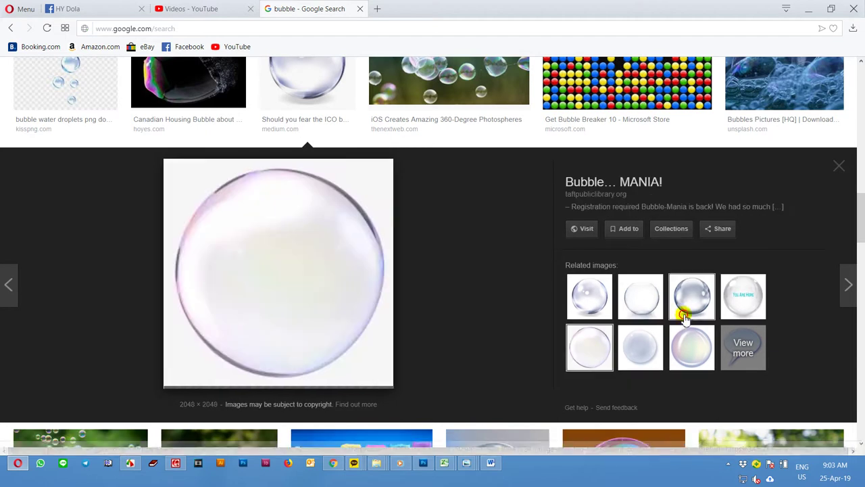
{"action": "left_click", "coordinate": [690, 299]}
{"action": "left_click", "coordinate": [692, 345]}
{"action": "left_click", "coordinate": [588, 302]}
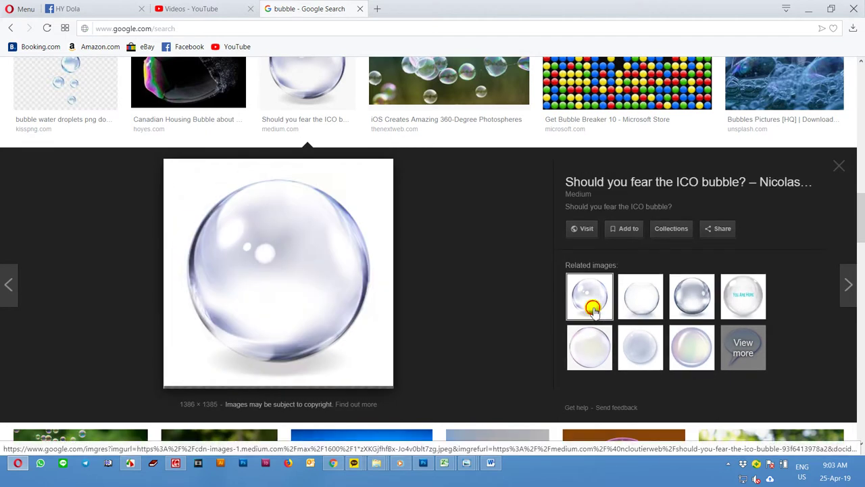
- Copy the crystal bubble image, preview the transparent water droplets, and load similar images
{"action": "right_click", "coordinate": [334, 278]}
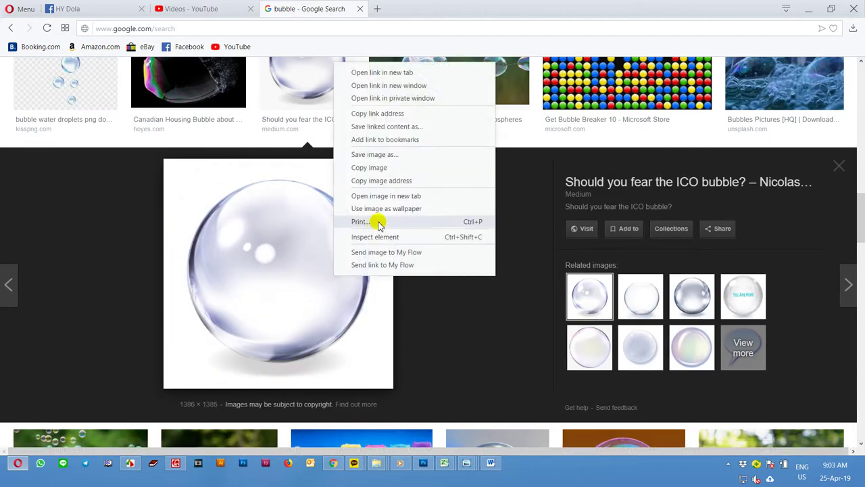
{"action": "left_click", "coordinate": [372, 168]}
{"action": "left_click", "coordinate": [88, 102]}
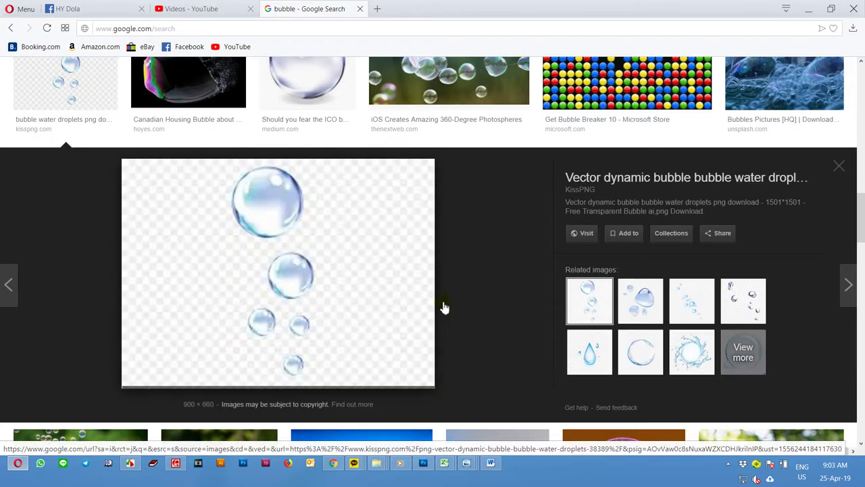
{"action": "left_click", "coordinate": [744, 356]}
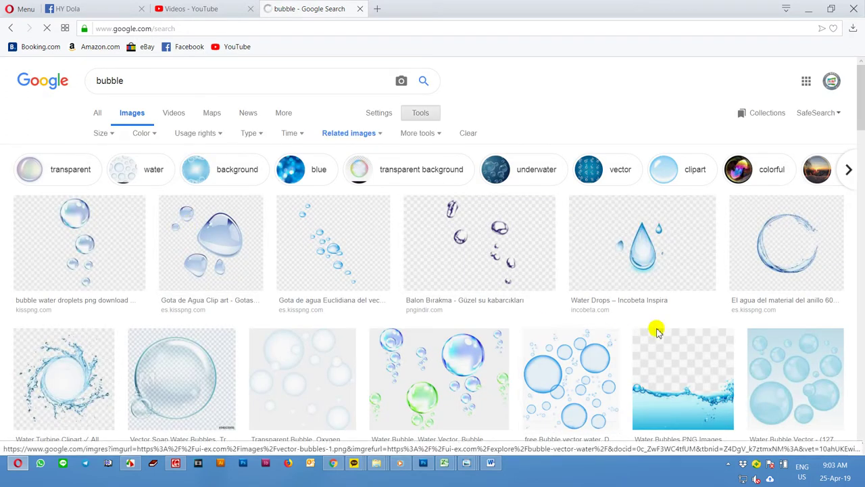
- Preview the clear soap bubble and related images, then the KissPNG water droplet bubbles preview
{"action": "left_click", "coordinate": [201, 367]}
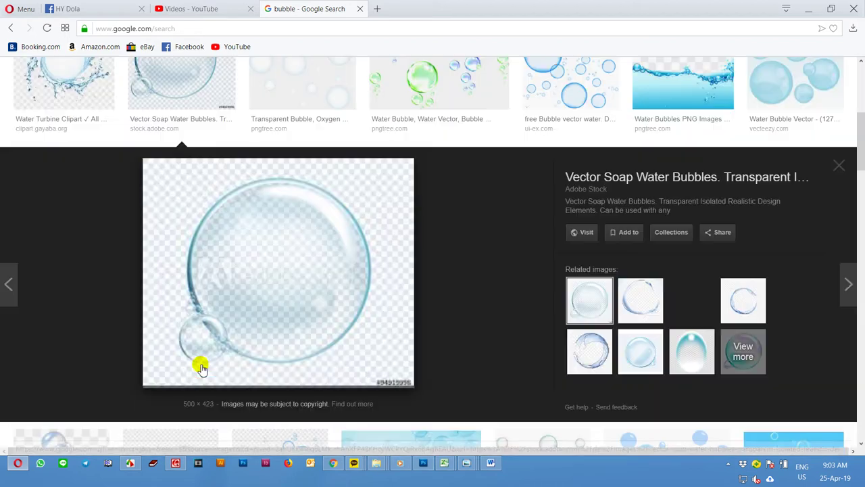
{"action": "left_click", "coordinate": [691, 311]}
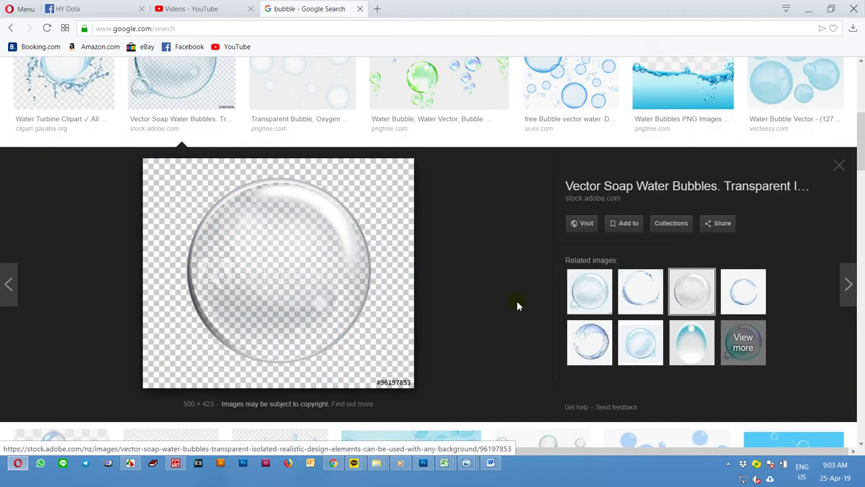
{"action": "left_click", "coordinate": [599, 301]}
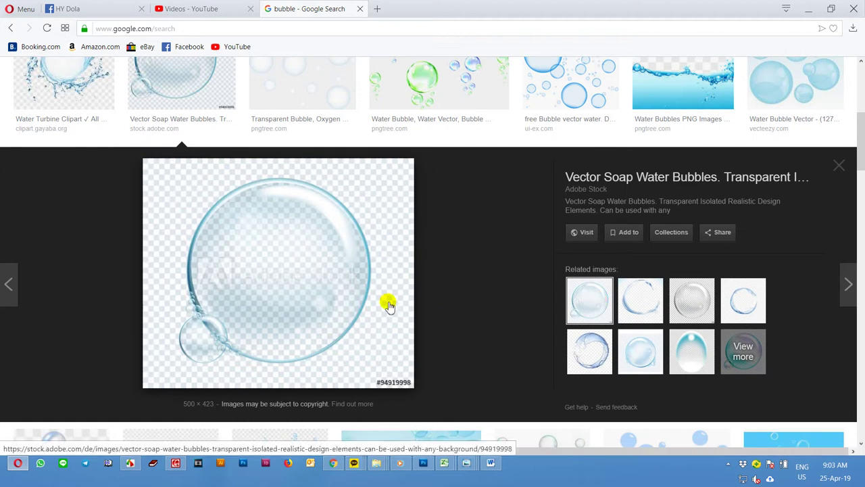
{"action": "scroll", "coordinate": [304, 287], "scroll_direction": "up", "scroll_amount": 4}
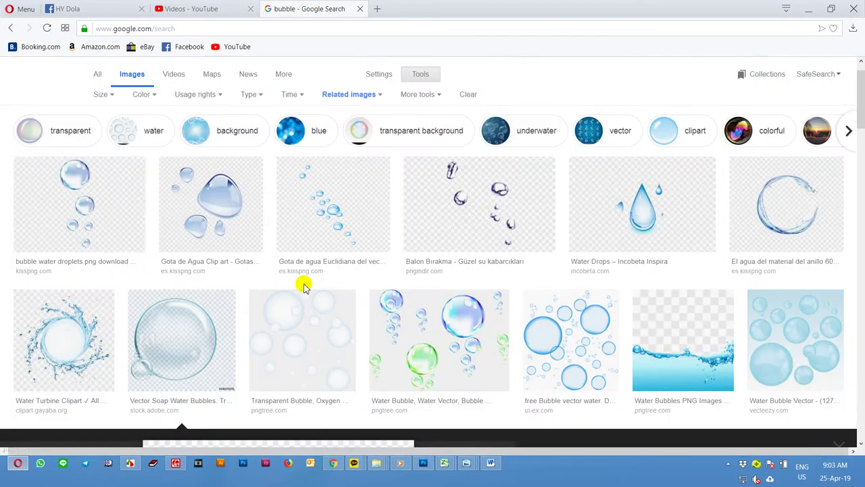
{"action": "left_click", "coordinate": [121, 208]}
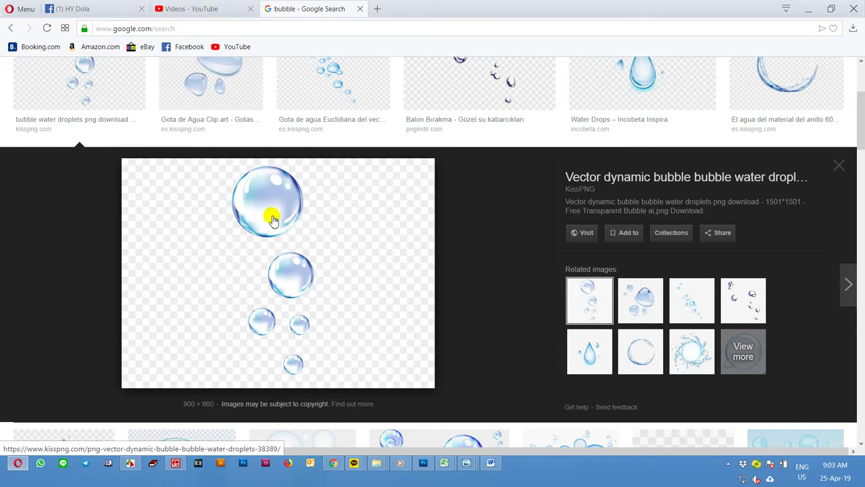
{"action": "scroll", "coordinate": [319, 265], "scroll_direction": "up", "scroll_amount": 3}
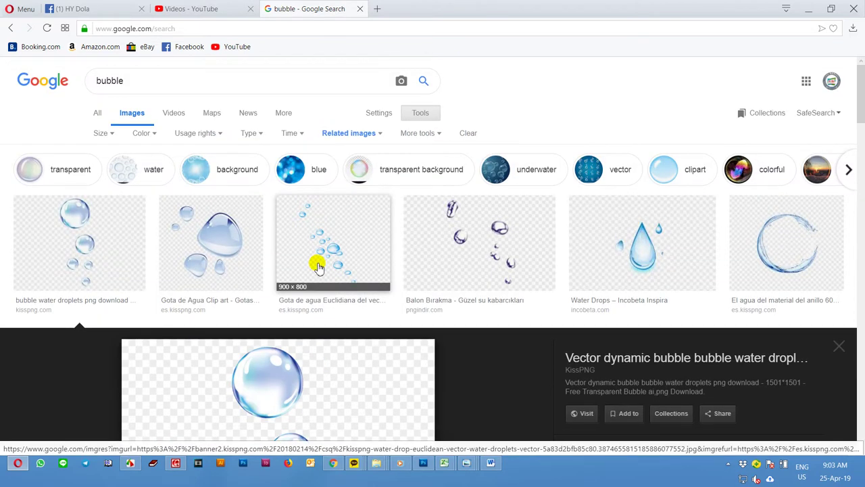
- Narrow bubble results to clipart and preview the glossy clear, watercolor and balloon blister bubbles
{"action": "left_click", "coordinate": [686, 169]}
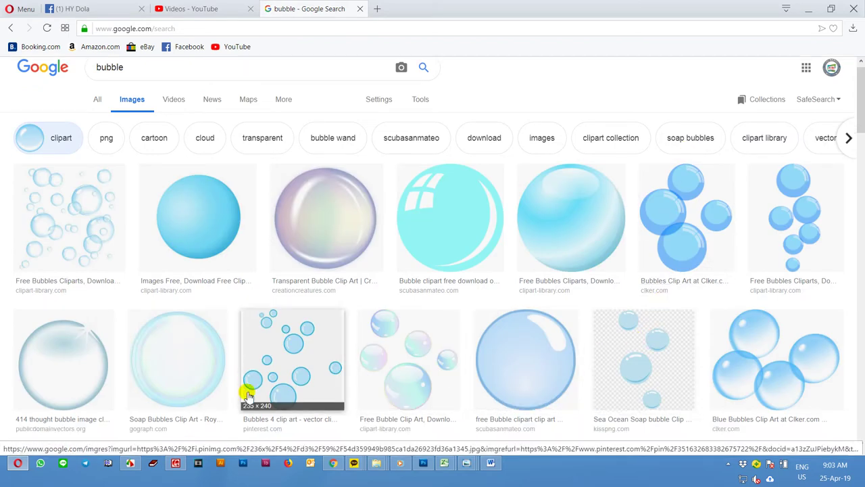
{"action": "scroll", "coordinate": [246, 392], "scroll_direction": "down", "scroll_amount": 3}
{"action": "scroll", "coordinate": [531, 354], "scroll_direction": "down", "scroll_amount": 3}
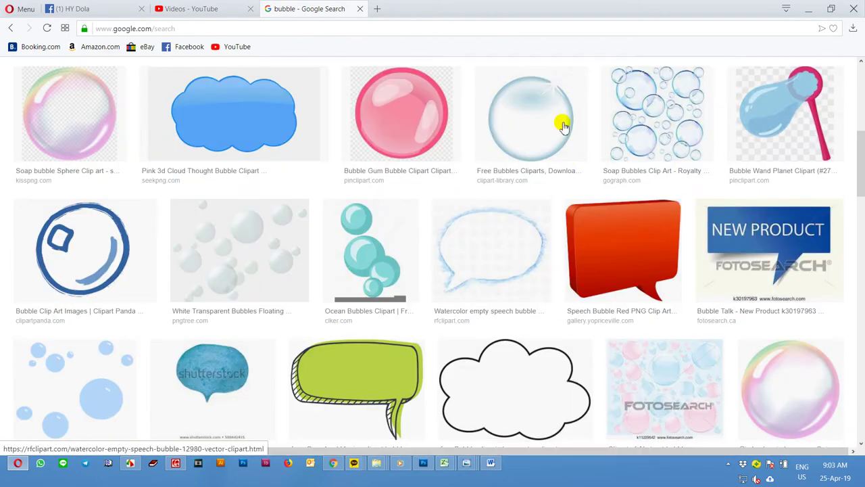
{"action": "left_click", "coordinate": [555, 106]}
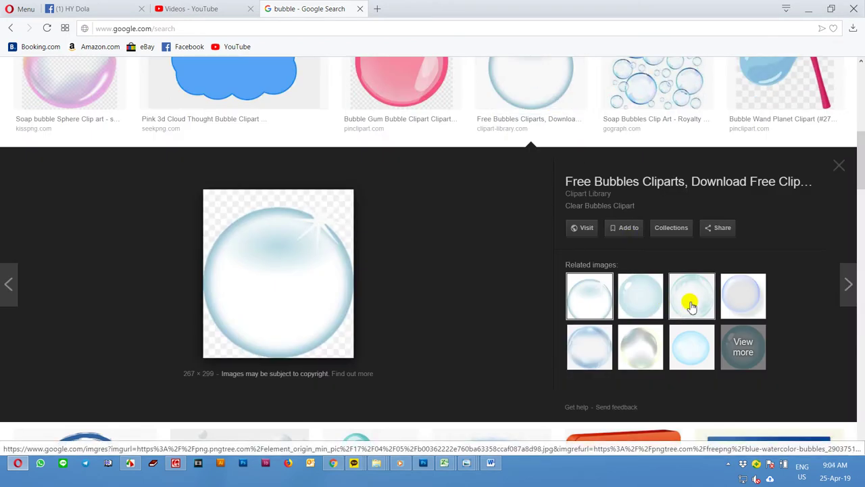
{"action": "left_click", "coordinate": [691, 306]}
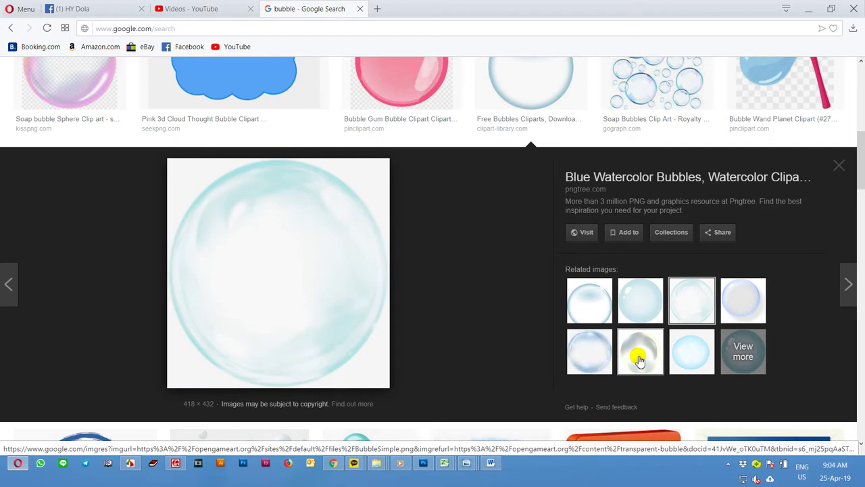
{"action": "left_click", "coordinate": [639, 360]}
{"action": "left_click", "coordinate": [576, 358]}
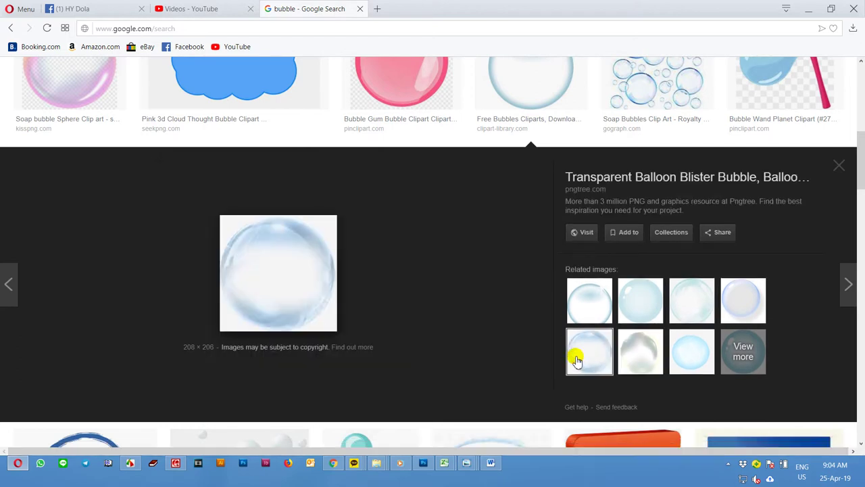
- Scroll through the clipart results and reopen the Clipart Library 'Free Bubbles Cliparts' glossy bubble preview
{"action": "scroll", "coordinate": [672, 332], "scroll_direction": "down", "scroll_amount": 3}
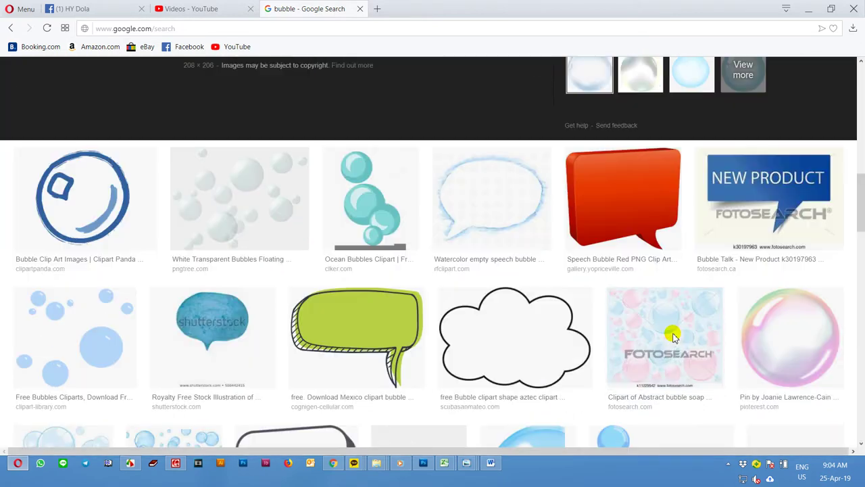
{"action": "scroll", "coordinate": [672, 333], "scroll_direction": "down", "scroll_amount": 4}
{"action": "scroll", "coordinate": [672, 334], "scroll_direction": "down", "scroll_amount": 3}
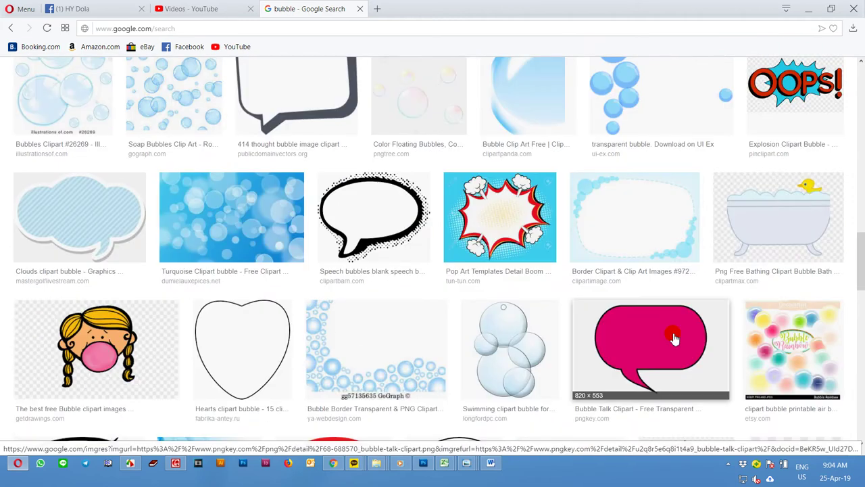
{"action": "scroll", "coordinate": [673, 335], "scroll_direction": "down", "scroll_amount": 5}
{"action": "scroll", "coordinate": [673, 334], "scroll_direction": "down", "scroll_amount": 6}
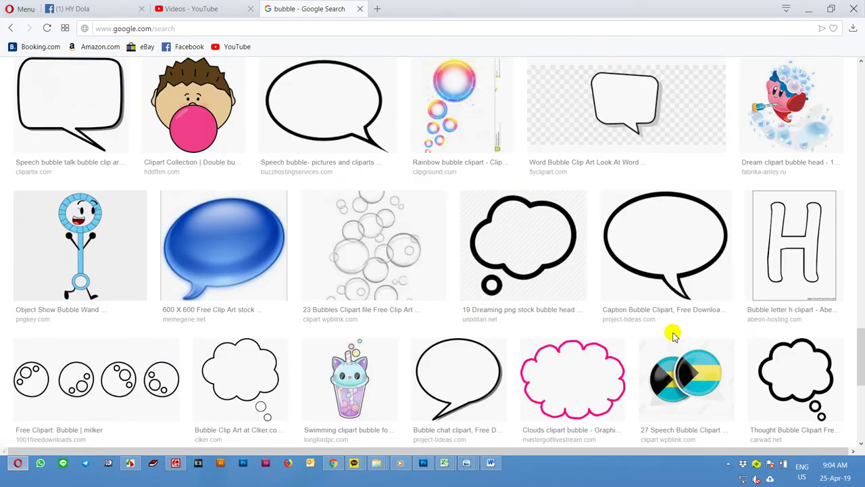
{"action": "scroll", "coordinate": [674, 337], "scroll_direction": "down", "scroll_amount": 3}
{"action": "scroll", "coordinate": [437, 255], "scroll_direction": "down", "scroll_amount": 4}
{"action": "scroll", "coordinate": [437, 255], "scroll_direction": "down", "scroll_amount": 4}
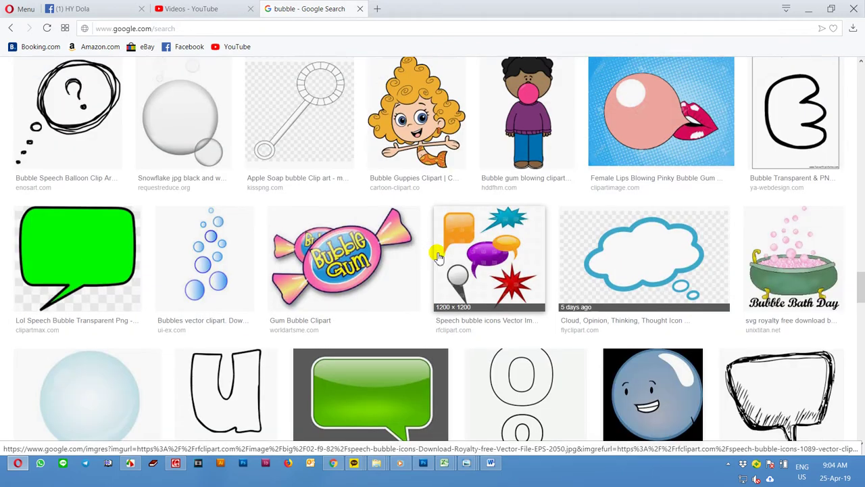
{"action": "scroll", "coordinate": [379, 254], "scroll_direction": "up", "scroll_amount": 6}
{"action": "scroll", "coordinate": [334, 251], "scroll_direction": "up", "scroll_amount": 4}
{"action": "scroll", "coordinate": [331, 249], "scroll_direction": "up", "scroll_amount": 4}
{"action": "left_click", "coordinate": [329, 245]}
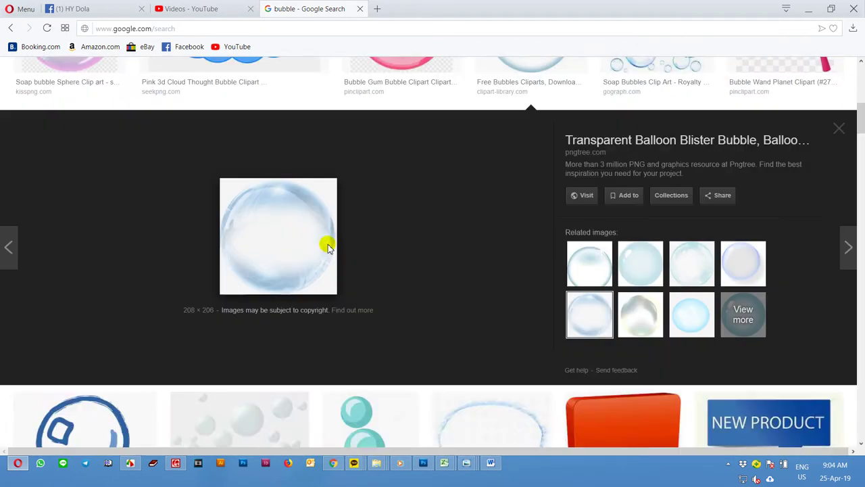
{"action": "scroll", "coordinate": [309, 187], "scroll_direction": "up", "scroll_amount": 2}
{"action": "left_click", "coordinate": [524, 175]}
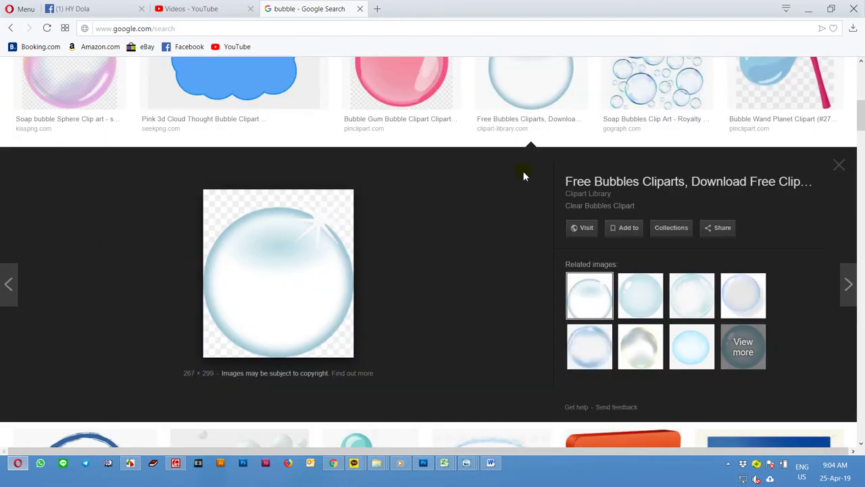
- Save the glossy clear bubble clipart to the Desktop as 27385.png and bring Photoshop forward
{"action": "right_click", "coordinate": [300, 280]}
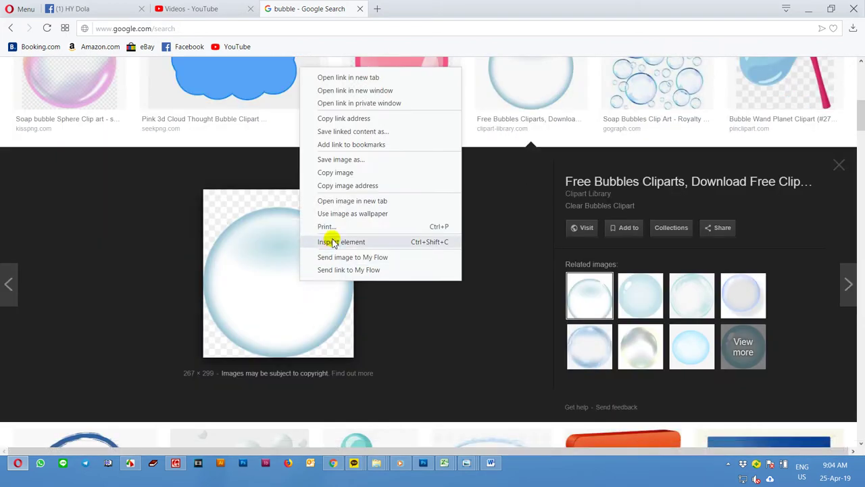
{"action": "left_click", "coordinate": [352, 161]}
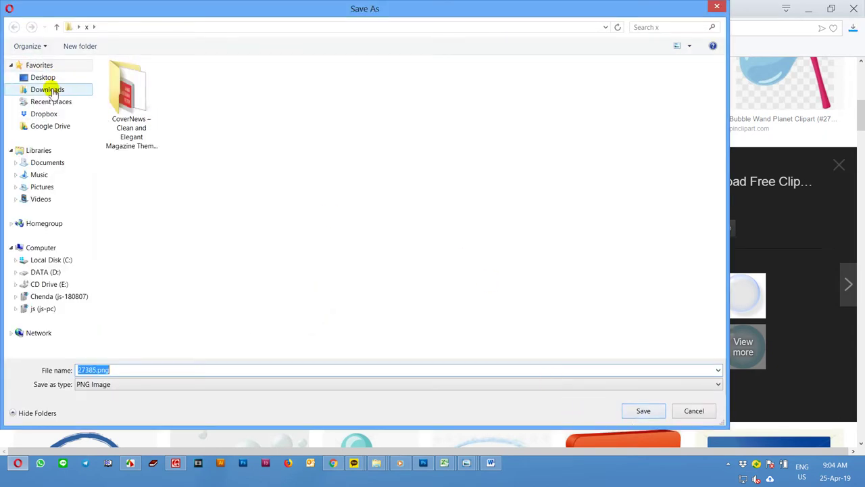
{"action": "left_click", "coordinate": [44, 78]}
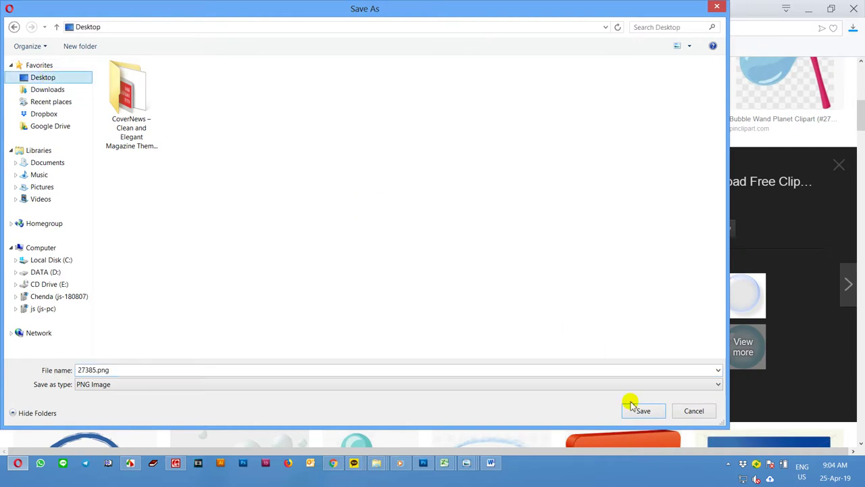
{"action": "left_click", "coordinate": [643, 410]}
{"action": "left_click", "coordinate": [413, 462]}
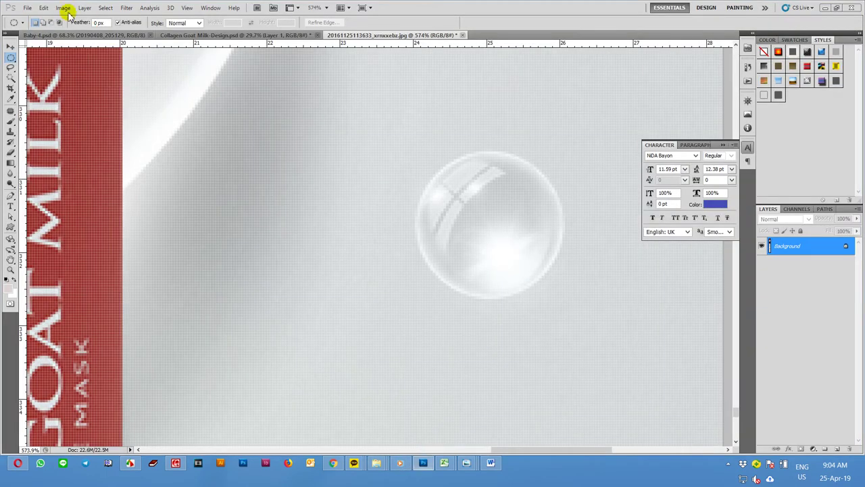
- Place 27385.png from the Desktop into Collagen Goat Milk-Design.psd and commit it
{"action": "left_click", "coordinate": [271, 34]}
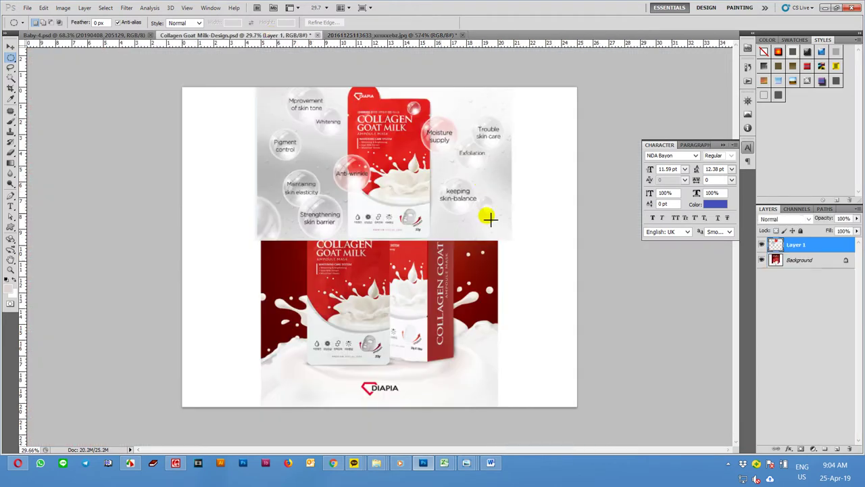
{"action": "left_click", "coordinate": [28, 8]}
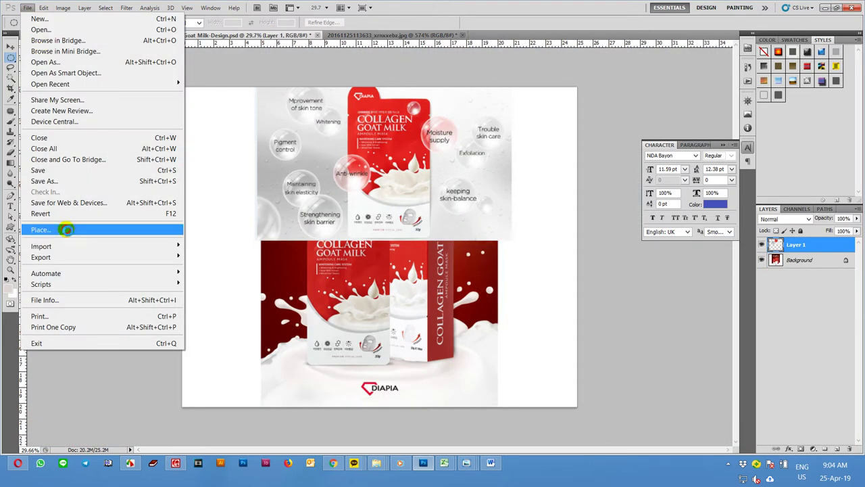
{"action": "left_click", "coordinate": [67, 226]}
{"action": "left_click", "coordinate": [533, 135]}
{"action": "mouse_move", "coordinate": [842, 128]}
{"action": "left_mouse_down"}
{"action": "mouse_move", "coordinate": [860, 323]}
{"action": "mouse_move", "coordinate": [857, 230]}
{"action": "left_mouse_up"}
{"action": "double_click", "coordinate": [640, 136]}
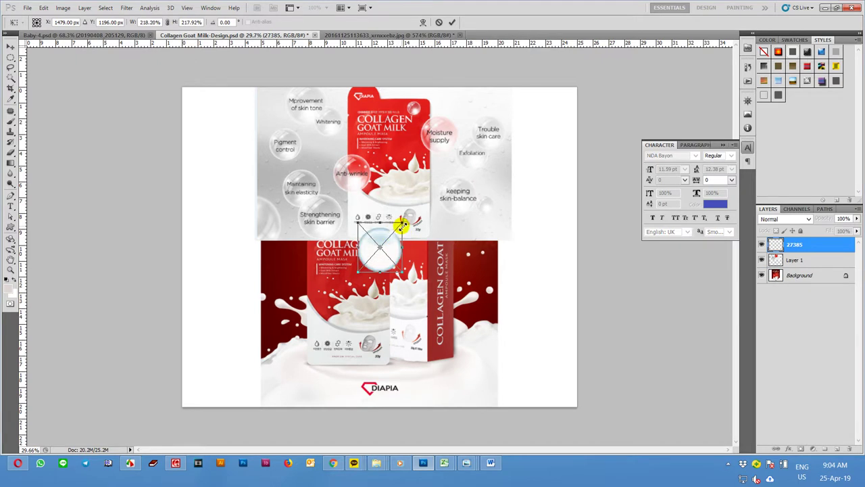
{"action": "key", "text": "Return"}
- Shift the grey packaging image to the left with the Move tool
{"action": "key", "text": "v"}
{"action": "scroll", "coordinate": [414, 277], "scroll_direction": "up", "scroll_amount": 3}
{"action": "left_click_drag", "start_coordinate": [522, 162], "coordinate": [329, 160]}
- Move the bubble over the top-right dark-red background and blend it in Divide mode
{"action": "mouse_move", "coordinate": [369, 242]}
{"action": "left_mouse_down"}
{"action": "mouse_move", "coordinate": [561, 171]}
{"action": "mouse_move", "coordinate": [539, 153]}
{"action": "left_mouse_up"}
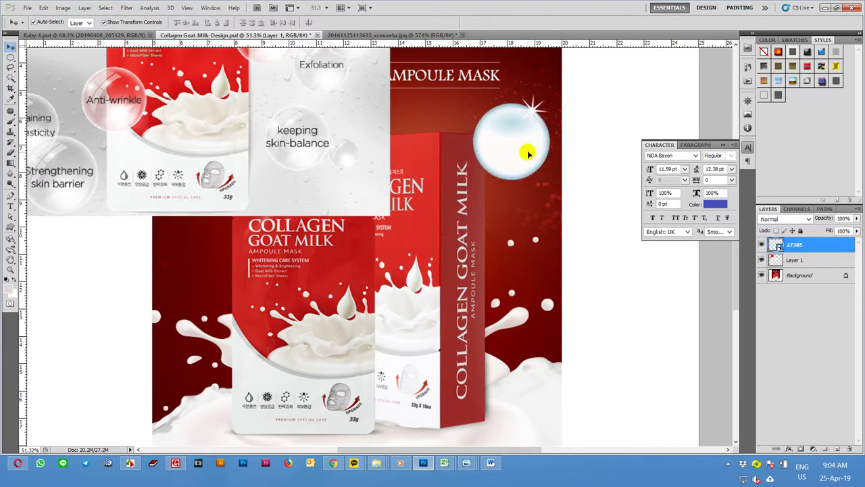
{"action": "key", "text": "ctrl+t"}
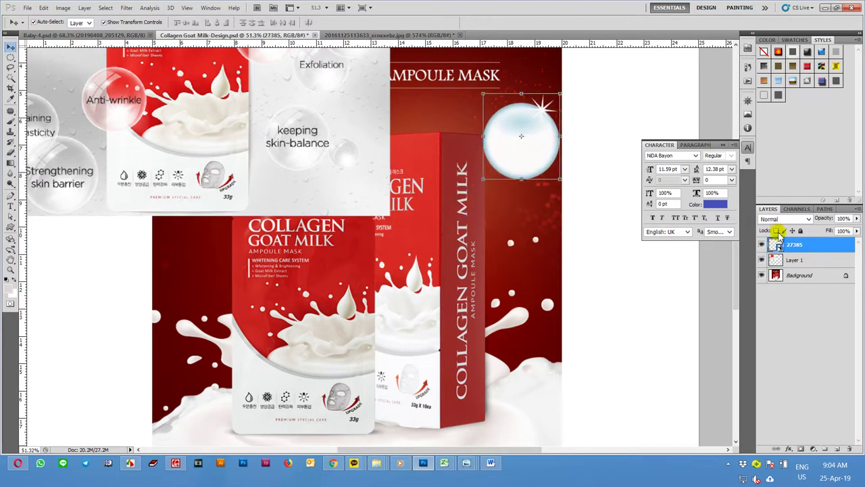
{"action": "left_click", "coordinate": [786, 219]}
{"action": "left_click", "coordinate": [773, 35]}
{"action": "key", "text": "Down"}
{"action": "key", "text": "Down"}
{"action": "key", "text": "Down"}
{"action": "key", "text": "Down"}
{"action": "key", "text": "Down"}
{"action": "key", "text": "Down"}
{"action": "key", "text": "Down"}
{"action": "key", "text": "Down"}
{"action": "key", "text": "Down"}
{"action": "key", "text": "Down"}
{"action": "key", "text": "Down"}
{"action": "key", "text": "Down"}
{"action": "key", "text": "Down"}
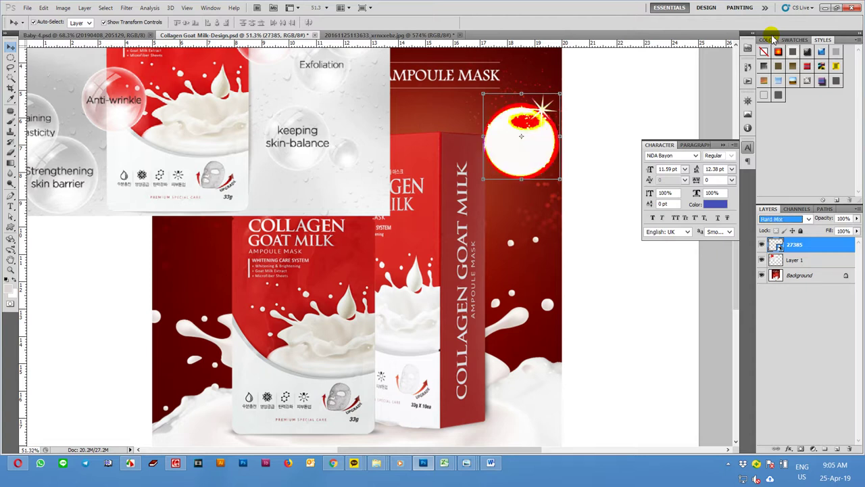
{"action": "key", "text": "Down"}
{"action": "key", "text": "Down"}
{"action": "key", "text": "Down"}
{"action": "key", "text": "Down"}
{"action": "key", "text": "Down"}
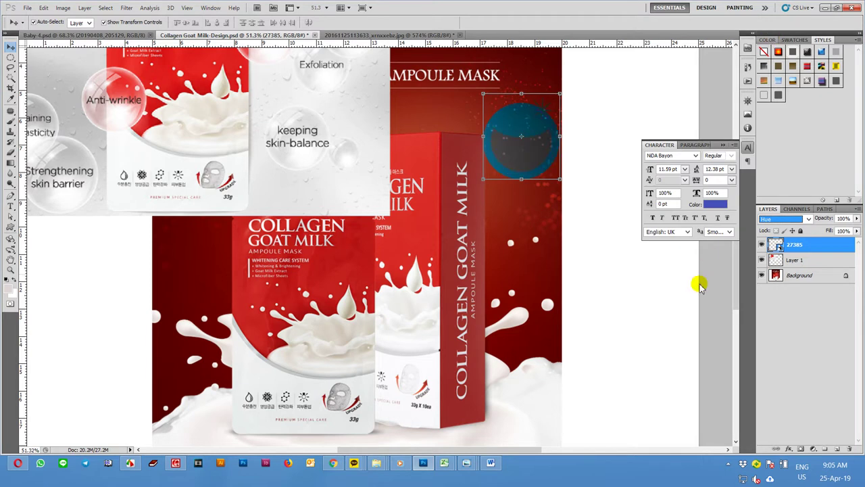
{"action": "key", "text": "Down"}
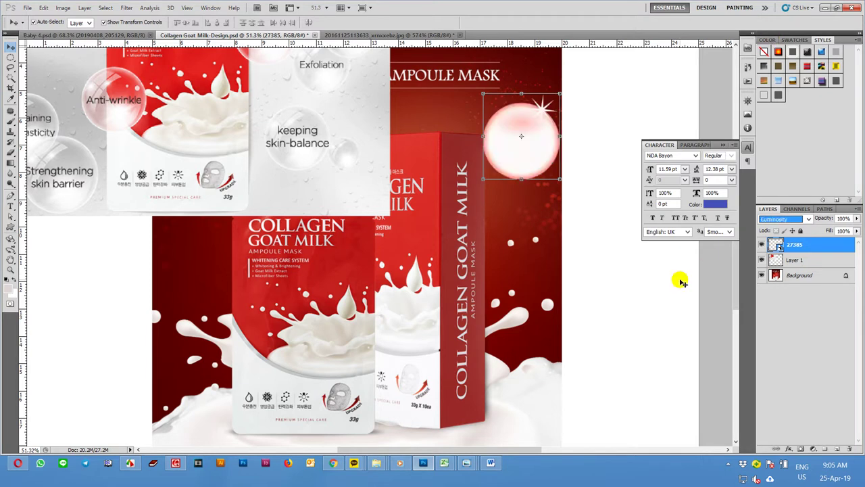
{"action": "key", "text": "Up"}
{"action": "key", "text": "Up"}
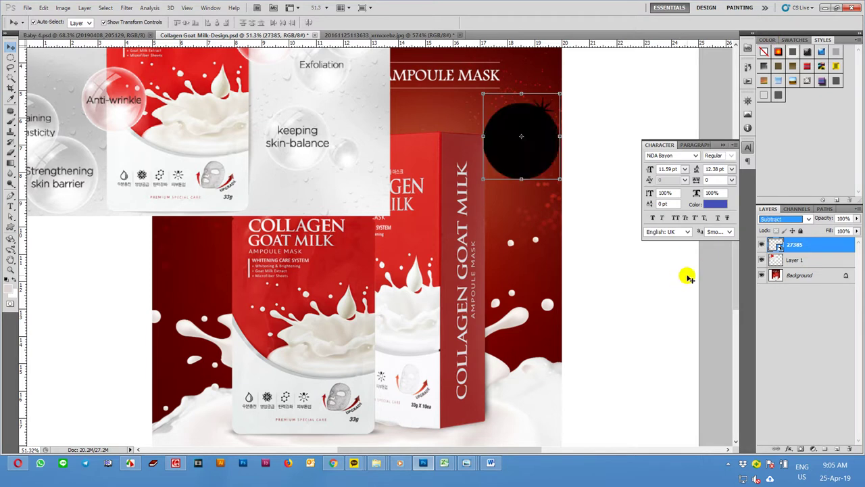
{"action": "mouse_move", "coordinate": [504, 140]}
{"action": "left_mouse_down"}
{"action": "mouse_move", "coordinate": [558, 152]}
{"action": "mouse_move", "coordinate": [553, 160]}
{"action": "left_mouse_up"}
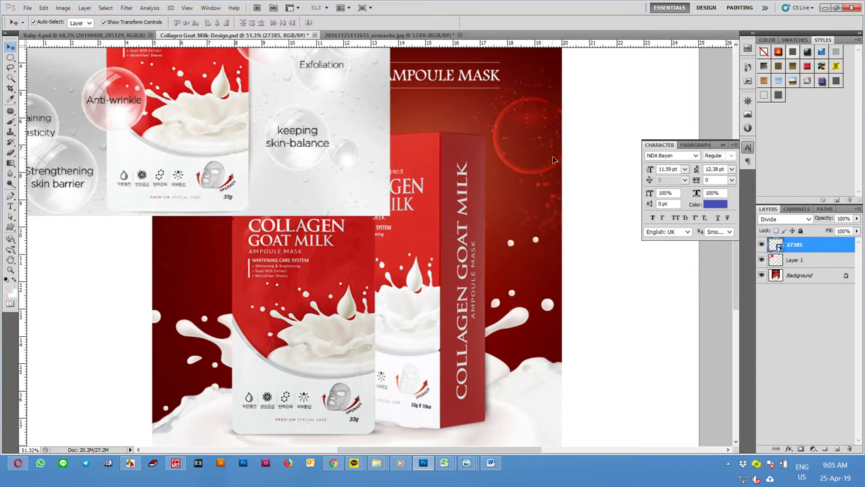
{"action": "mouse_move", "coordinate": [530, 160]}
{"action": "left_mouse_down"}
{"action": "mouse_move", "coordinate": [493, 181]}
{"action": "mouse_move", "coordinate": [534, 151]}
{"action": "left_mouse_up"}
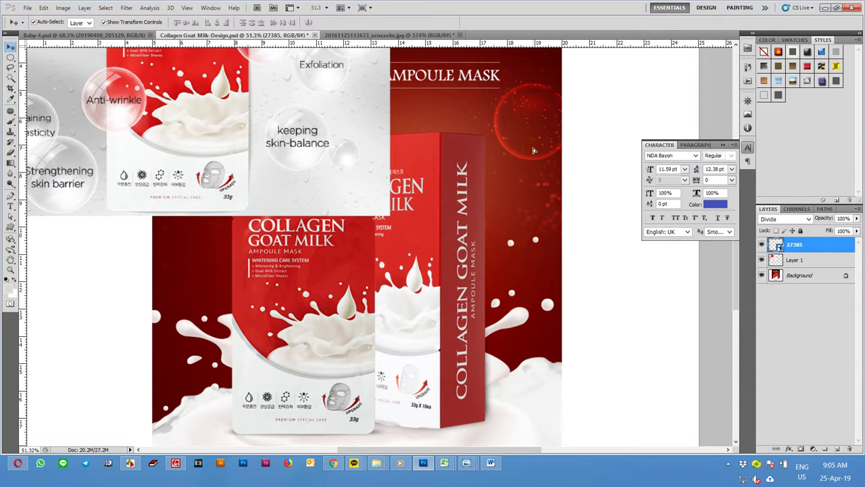
- Return the bubble to Normal blending and try lower opacity and about 62% fill
{"action": "left_click", "coordinate": [805, 219]}
{"action": "left_click", "coordinate": [778, 11]}
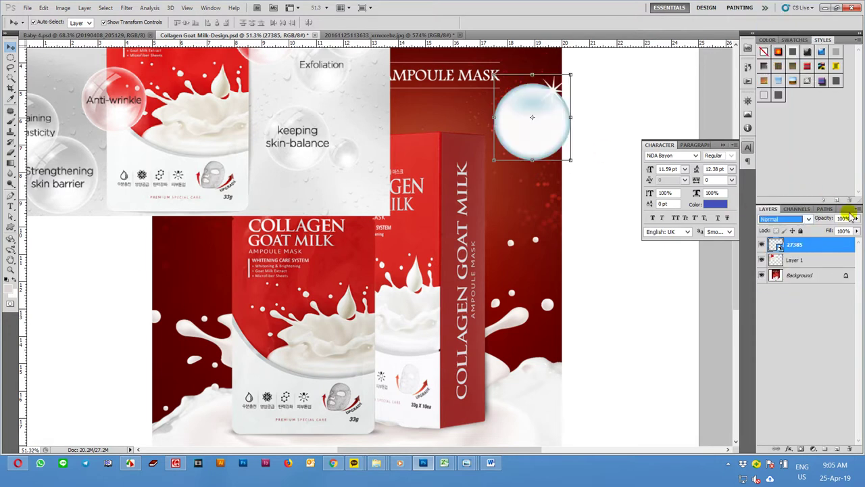
{"action": "left_click_drag", "start_coordinate": [857, 220], "coordinate": [837, 232]}
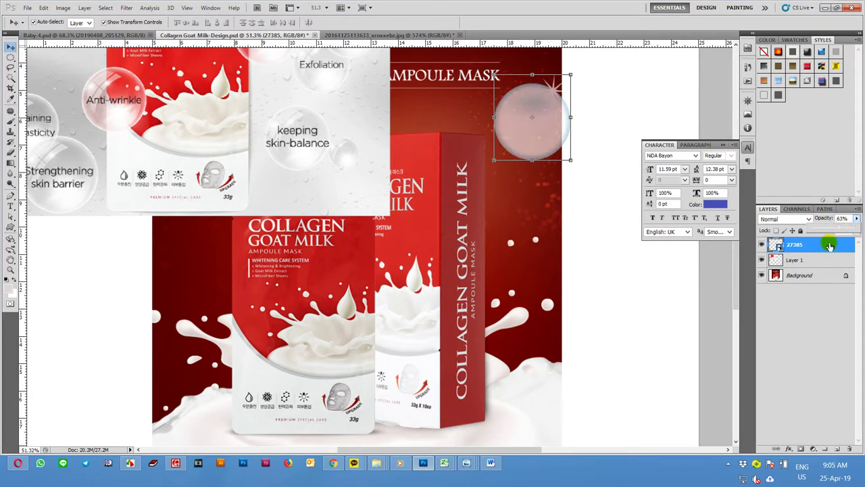
{"action": "left_click", "coordinate": [813, 308]}
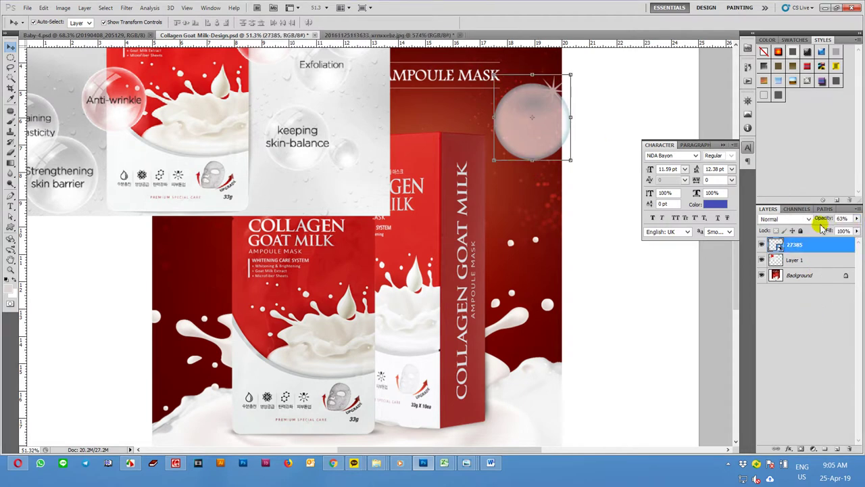
{"action": "mouse_move", "coordinate": [857, 232]}
{"action": "left_mouse_down"}
{"action": "mouse_move", "coordinate": [835, 244]}
{"action": "mouse_move", "coordinate": [860, 232]}
{"action": "left_mouse_up"}
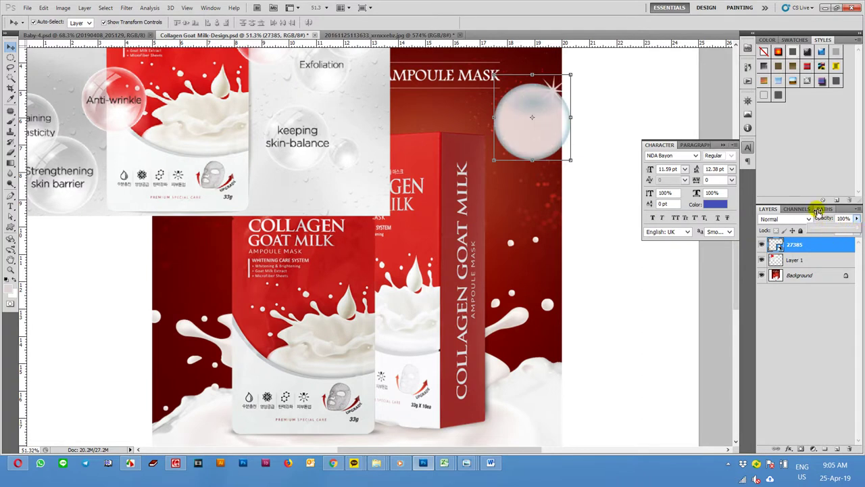
{"action": "left_click_drag", "start_coordinate": [856, 232], "coordinate": [837, 244]}
- Move the bubble slightly lower and try Darken, Linear Burn and Color Burn blending
{"action": "left_click_drag", "start_coordinate": [546, 145], "coordinate": [555, 150]}
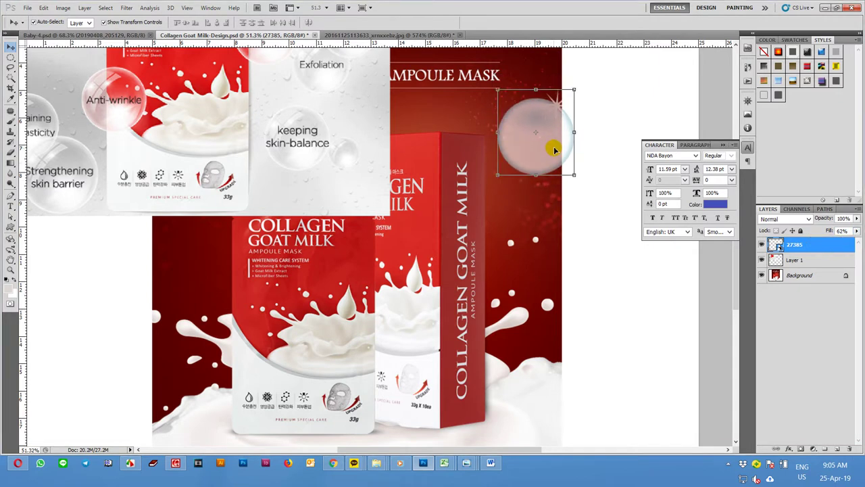
{"action": "left_click_drag", "start_coordinate": [555, 150], "coordinate": [552, 164]}
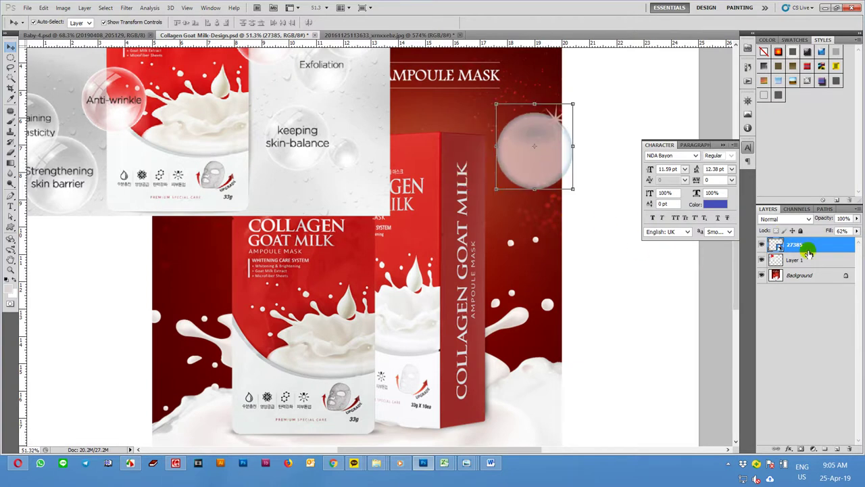
{"action": "left_click", "coordinate": [810, 226]}
{"action": "left_click", "coordinate": [779, 31]}
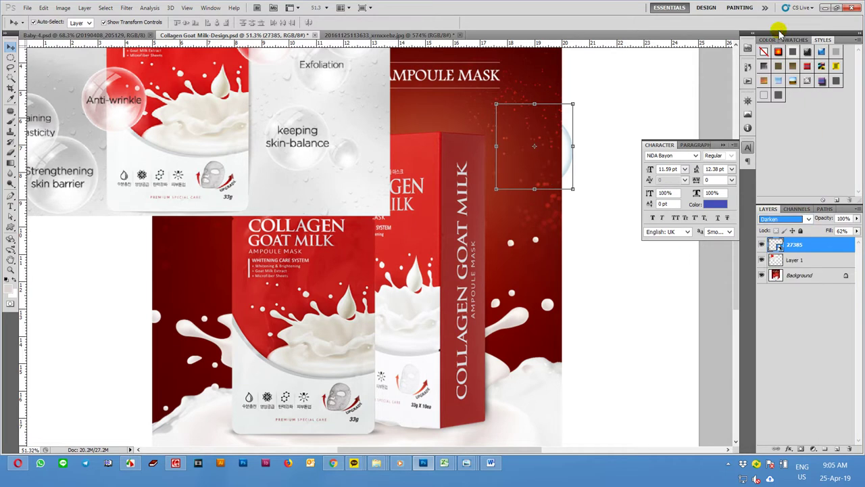
{"action": "key", "text": "Down"}
{"action": "key", "text": "Up"}
{"action": "key", "text": "Up"}
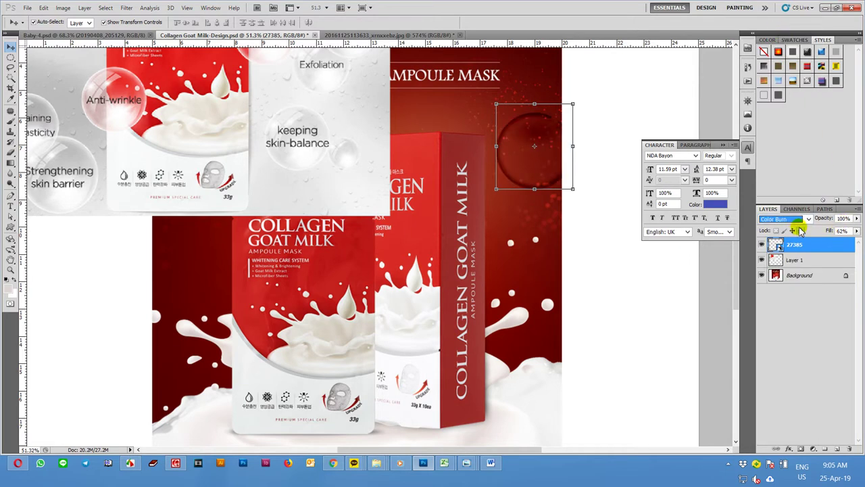
- Restore fill to 100%, settle on Divide blending, and load the bubble's pixels as a selection
{"action": "left_click_drag", "start_coordinate": [857, 230], "coordinate": [859, 240]}
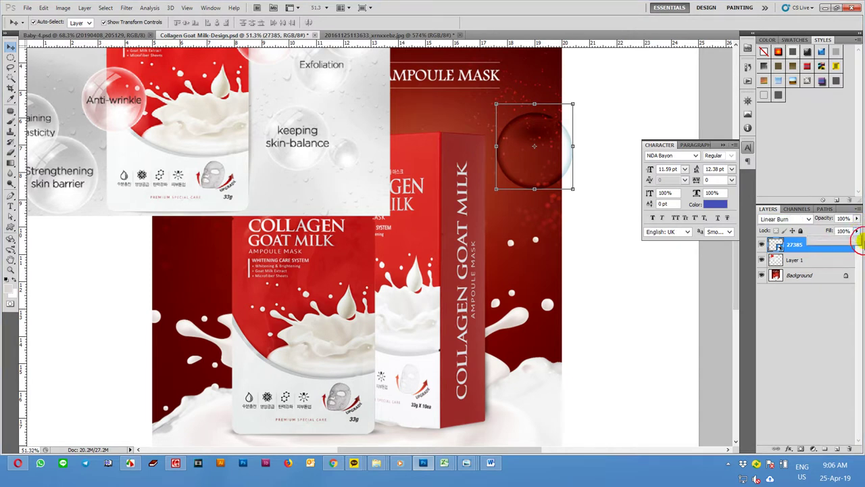
{"action": "left_click", "coordinate": [806, 223]}
{"action": "left_click", "coordinate": [800, 223]}
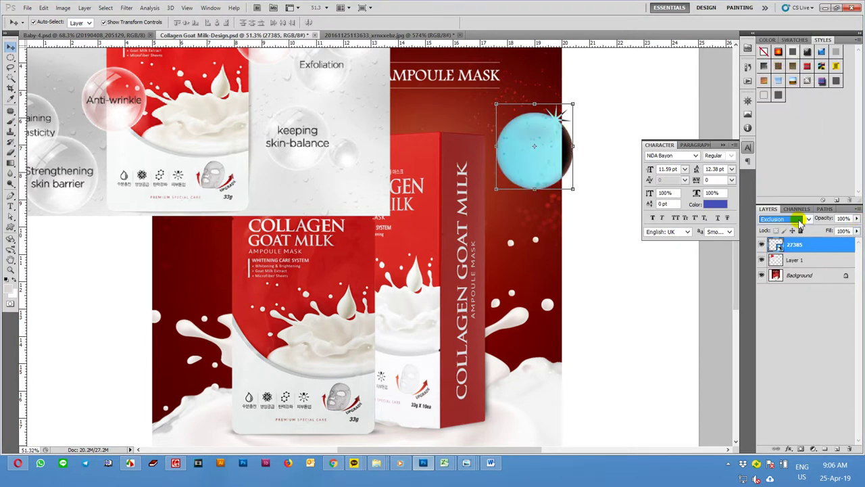
{"action": "key", "text": "Down"}
{"action": "key", "text": "Down"}
{"action": "key", "text": "Up"}
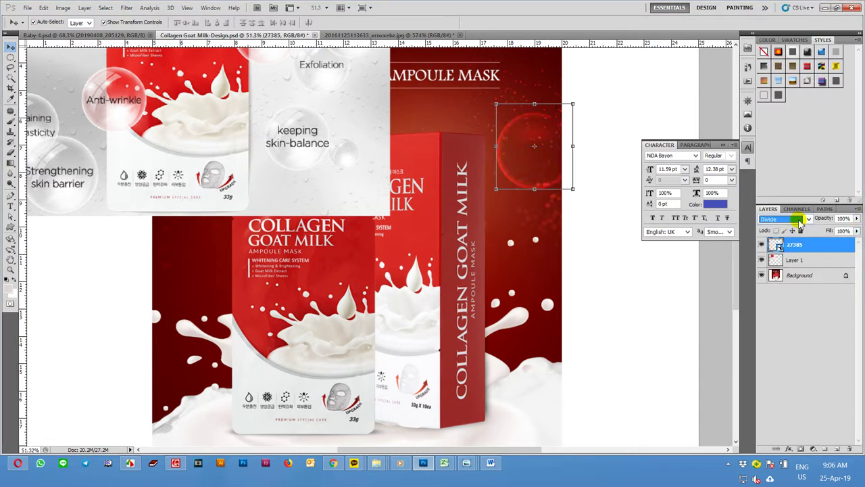
{"action": "left_click", "coordinate": [779, 247], "text": "ctrl"}
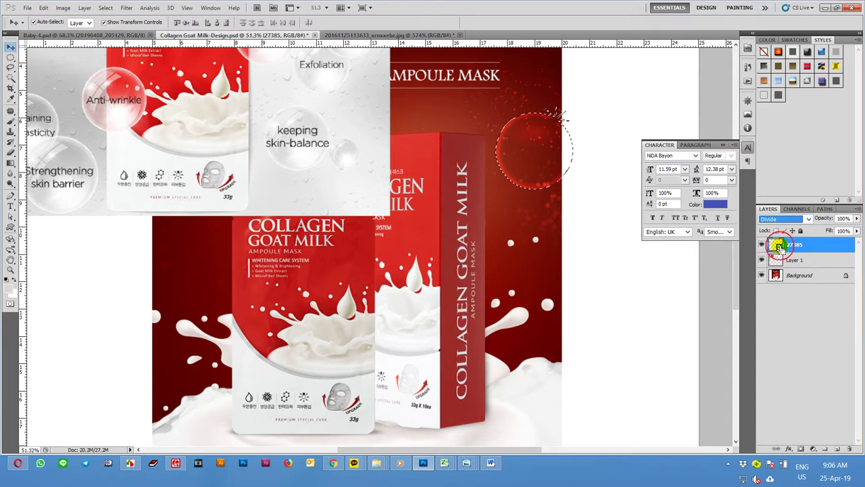
- Add a Curves 1 adjustment layer and raise the curve until the bubble glows vivid red
{"action": "left_click", "coordinate": [814, 449]}
{"action": "left_click", "coordinate": [797, 309]}
{"action": "mouse_move", "coordinate": [802, 292]}
{"action": "left_mouse_down"}
{"action": "mouse_move", "coordinate": [800, 276]}
{"action": "mouse_move", "coordinate": [806, 288]}
{"action": "left_mouse_up"}
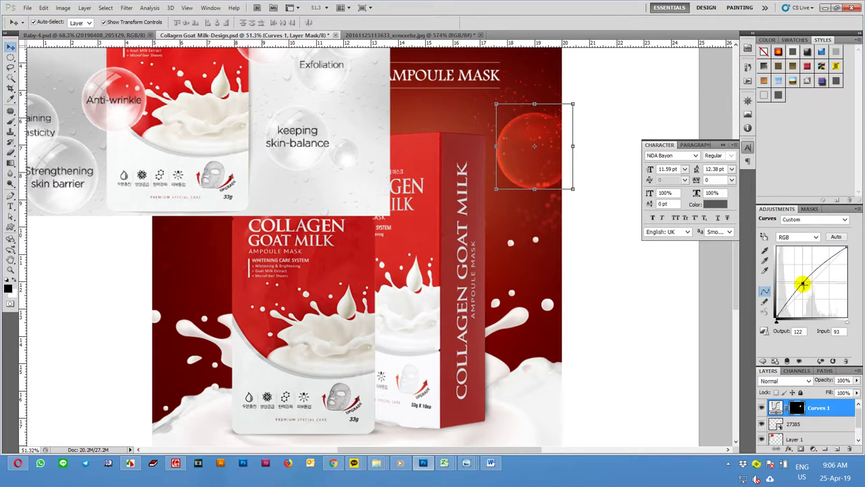
{"action": "mouse_move", "coordinate": [800, 285]}
{"action": "left_mouse_down"}
{"action": "mouse_move", "coordinate": [791, 284]}
{"action": "mouse_move", "coordinate": [800, 286]}
{"action": "left_mouse_up"}
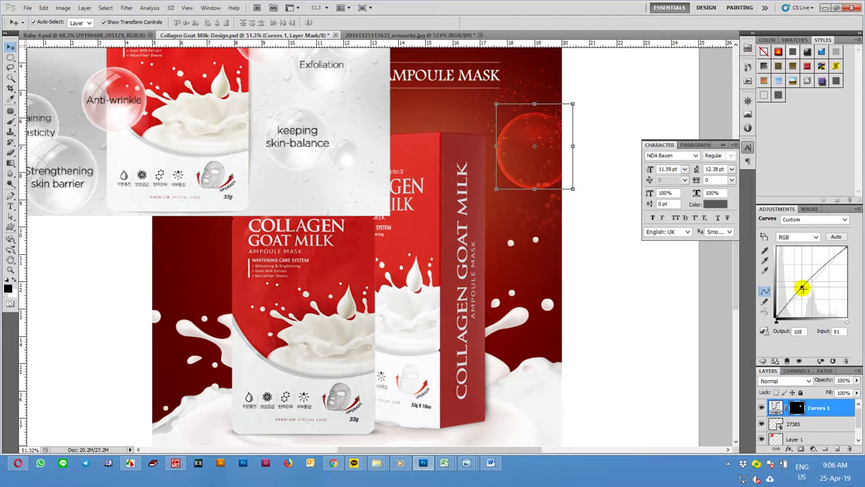
{"action": "mouse_move", "coordinate": [799, 286]}
{"action": "left_mouse_down"}
{"action": "mouse_move", "coordinate": [806, 262]}
{"action": "mouse_move", "coordinate": [808, 271]}
{"action": "left_mouse_up"}
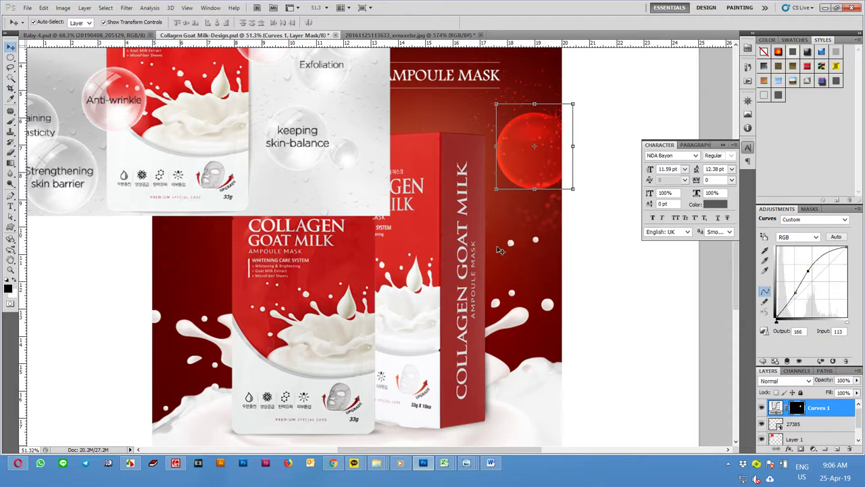
{"action": "left_click", "coordinate": [605, 254]}
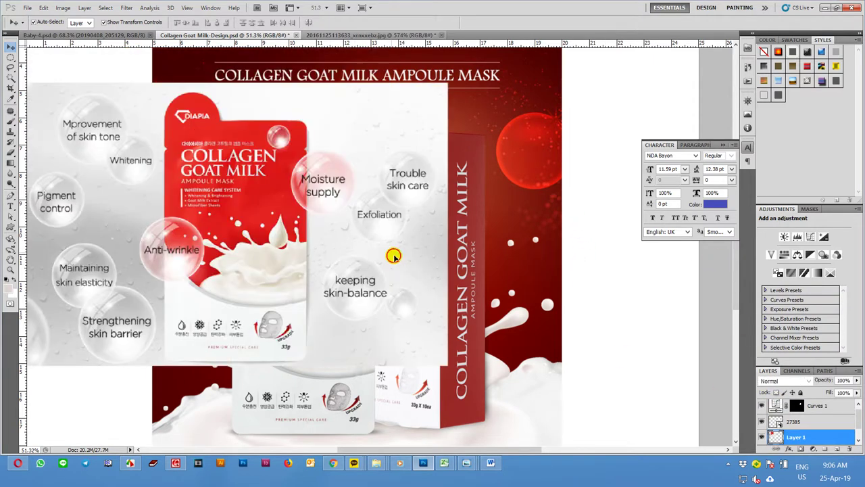
- Reposition then hide the feature-bubble image (Layer 1) and fit the whole ad on screen
{"action": "left_click_drag", "start_coordinate": [338, 103], "coordinate": [299, 171]}
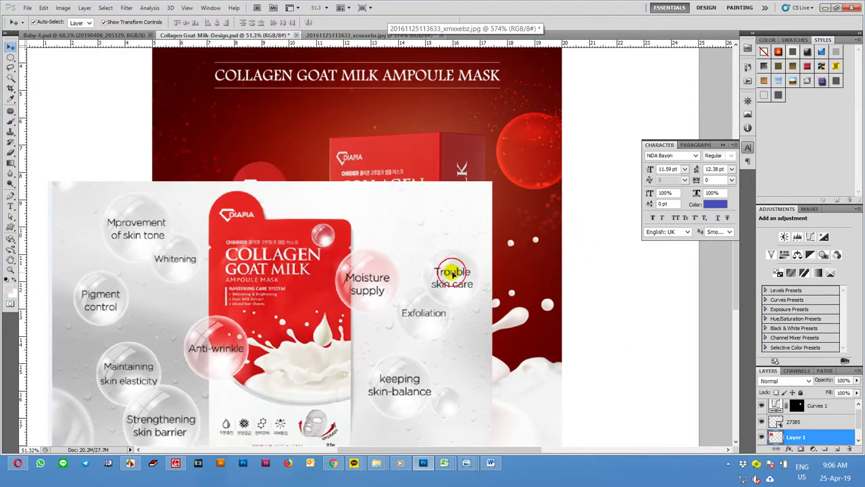
{"action": "left_click_drag", "start_coordinate": [324, 123], "coordinate": [574, 269]}
{"action": "scroll", "coordinate": [809, 437], "scroll_direction": "down", "scroll_amount": 1}
{"action": "left_click", "coordinate": [810, 437]}
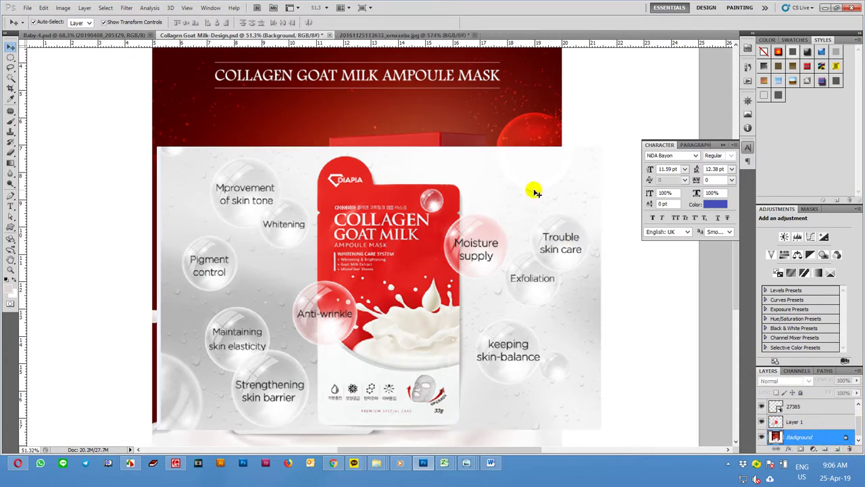
{"action": "left_click_drag", "start_coordinate": [474, 233], "coordinate": [506, 190]}
{"action": "left_click", "coordinate": [762, 421]}
{"action": "key", "text": "ctrl+0"}
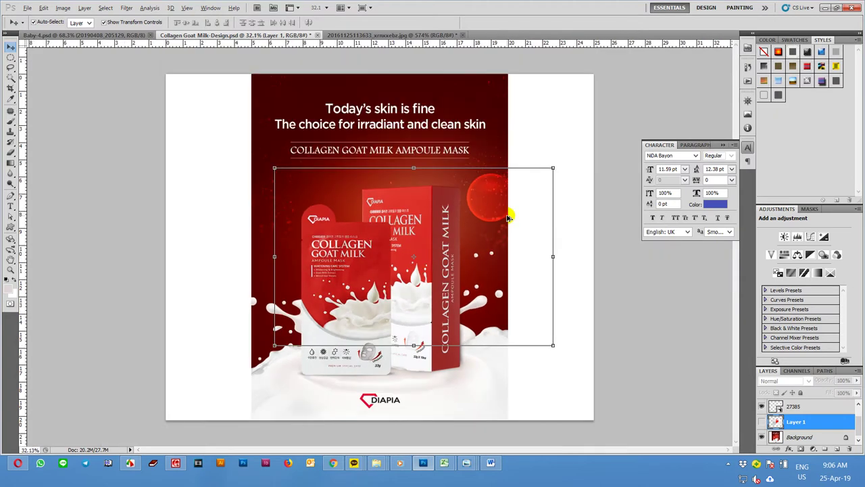
- Marquee-select the full ad area and copy it onto a new layer with Ctrl+J
{"action": "key", "text": "m"}
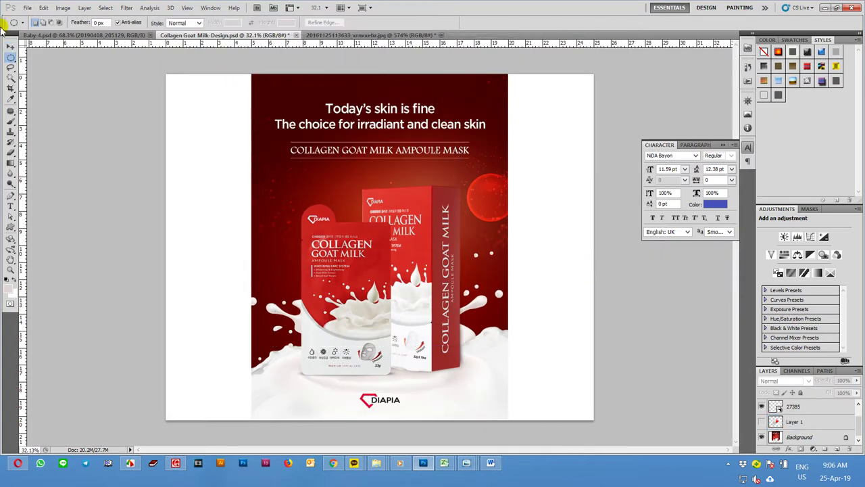
{"action": "left_click_drag", "start_coordinate": [12, 56], "coordinate": [48, 67]}
{"action": "left_click", "coordinate": [49, 58]}
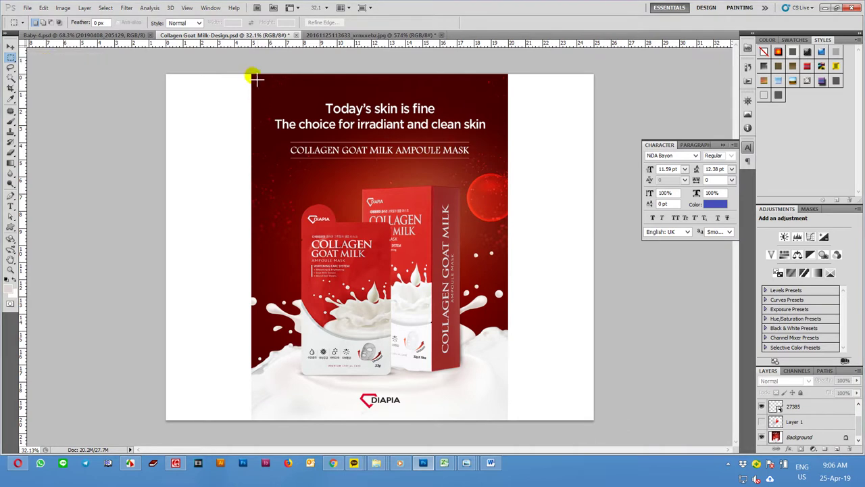
{"action": "left_click_drag", "start_coordinate": [495, 427], "coordinate": [507, 436]}
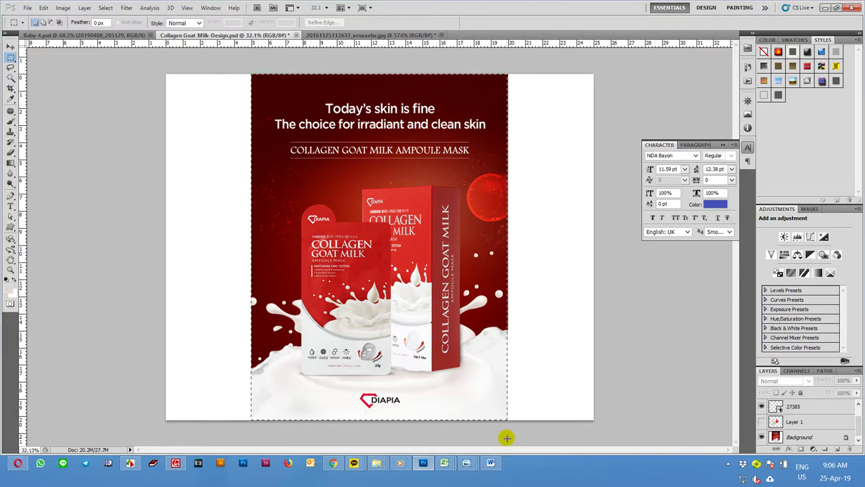
{"action": "left_click", "coordinate": [793, 436]}
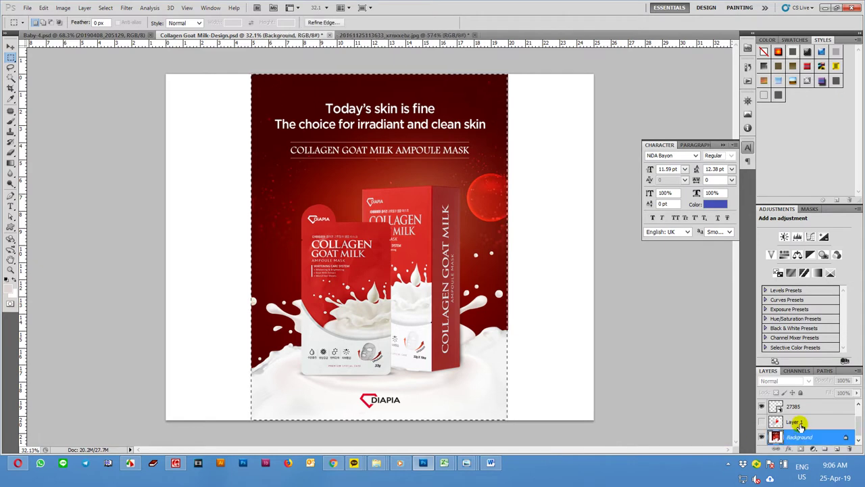
{"action": "key", "text": "ctrl+j"}
- Sample the ad's dark red and fill the white side areas of the Background with it
{"action": "left_click", "coordinate": [803, 438]}
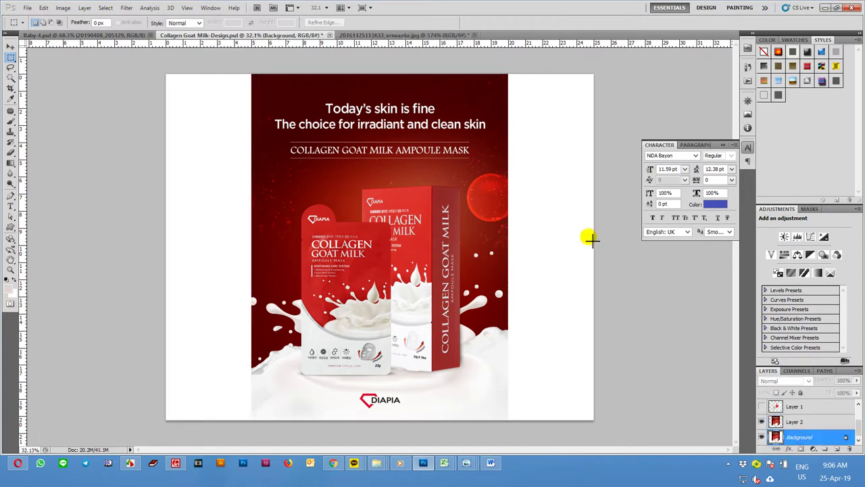
{"action": "key", "text": "i"}
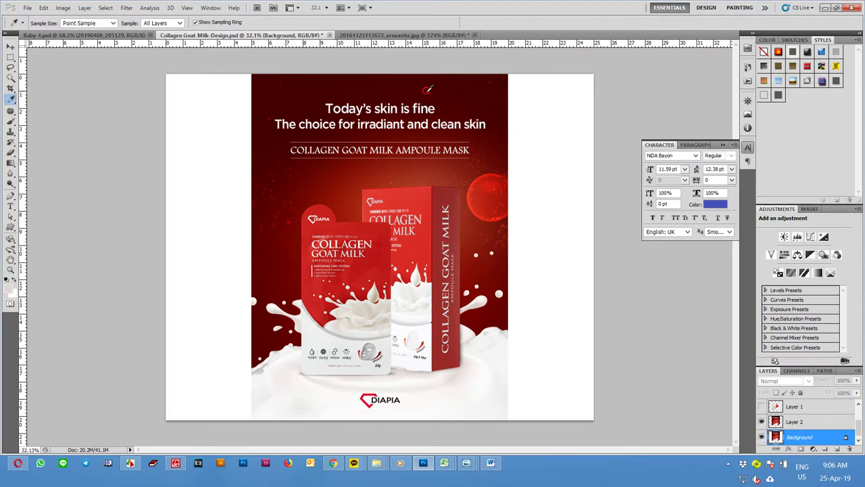
{"action": "left_click", "coordinate": [429, 88]}
{"action": "key", "text": "alt+BackSpace"}
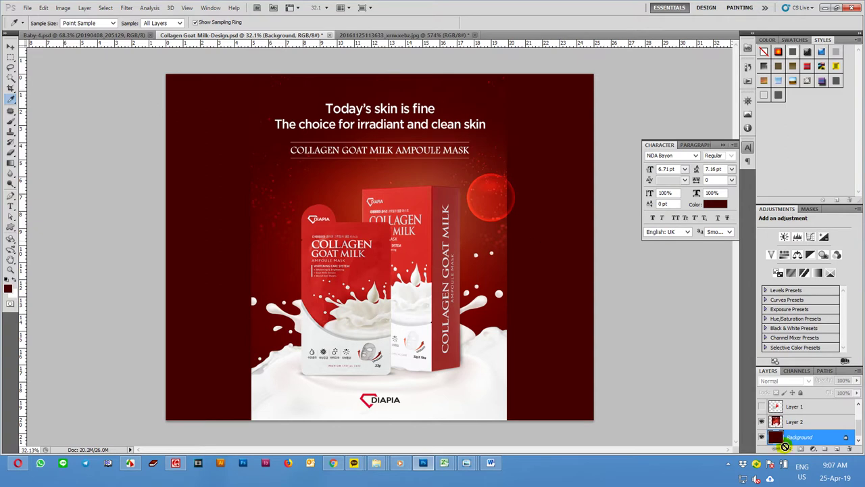
- Try a red-to-white gradient on the right strip, then convert the Background to Layer 0
{"action": "left_click", "coordinate": [10, 163]}
{"action": "left_click_drag", "start_coordinate": [493, 183], "coordinate": [545, 190]}
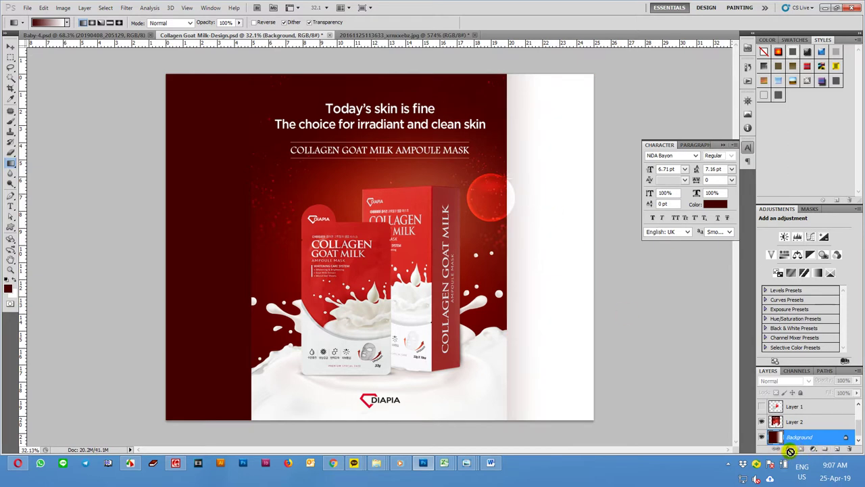
{"action": "left_click_drag", "start_coordinate": [790, 452], "coordinate": [830, 442]}
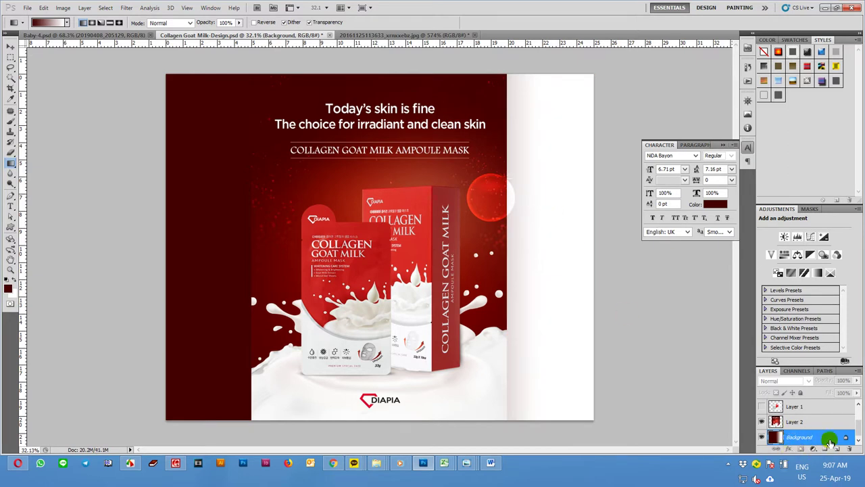
{"action": "double_click", "coordinate": [830, 443]}
{"action": "left_click", "coordinate": [504, 150]}
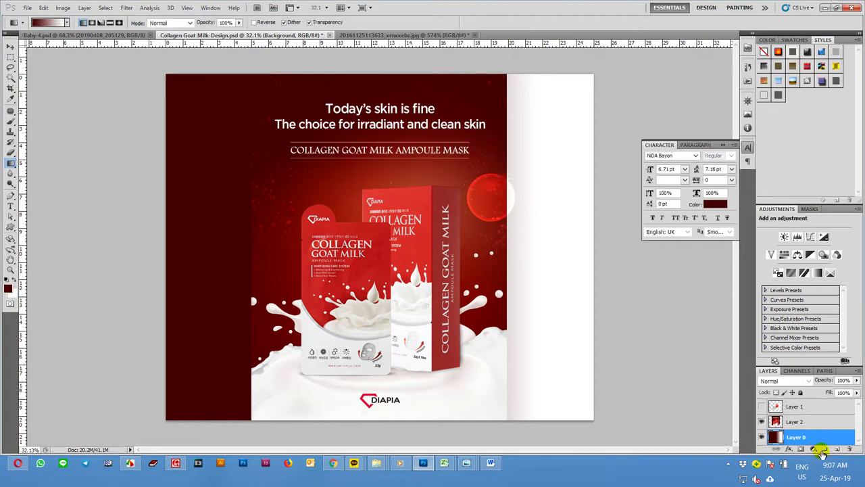
- Add a Gradient Overlay layer style based on the Foreground to Background gradient
{"action": "left_click", "coordinate": [788, 449]}
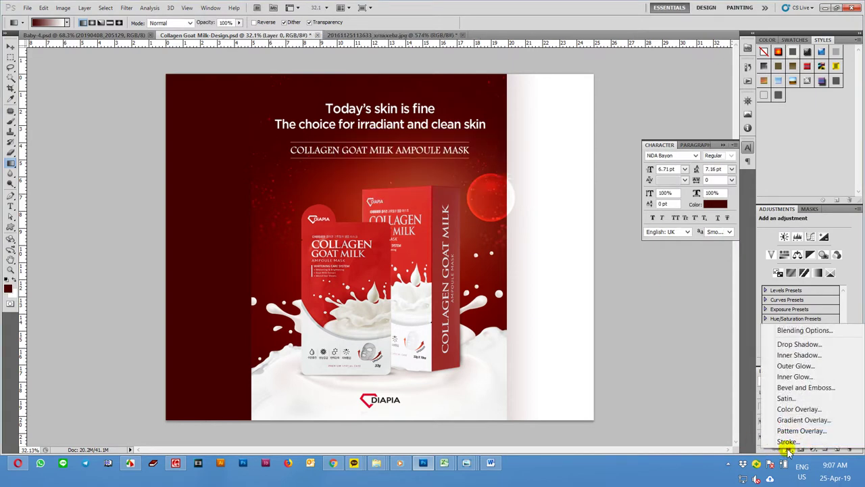
{"action": "left_click", "coordinate": [799, 409]}
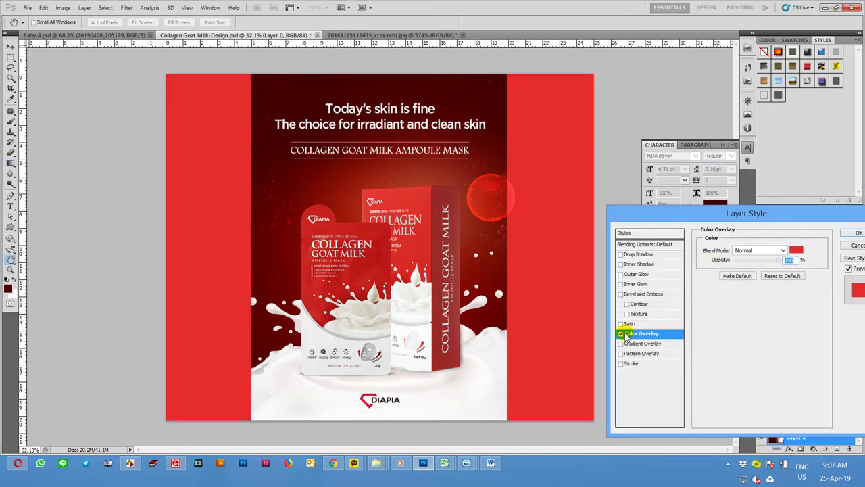
{"action": "left_click", "coordinate": [621, 334]}
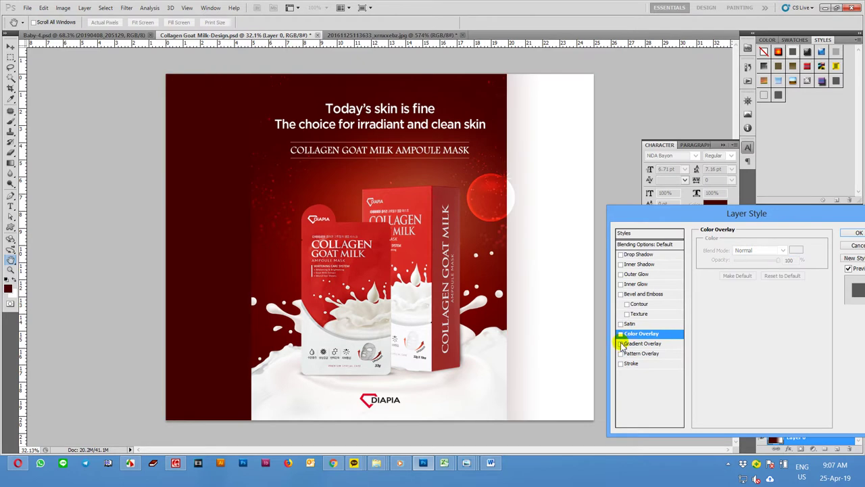
{"action": "left_click", "coordinate": [622, 344]}
{"action": "left_click", "coordinate": [638, 344]}
{"action": "left_click", "coordinate": [757, 269]}
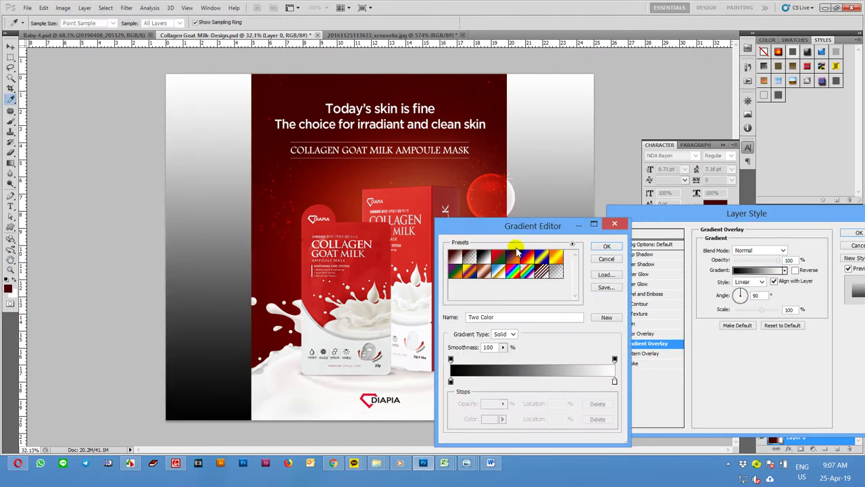
{"action": "left_click", "coordinate": [456, 257]}
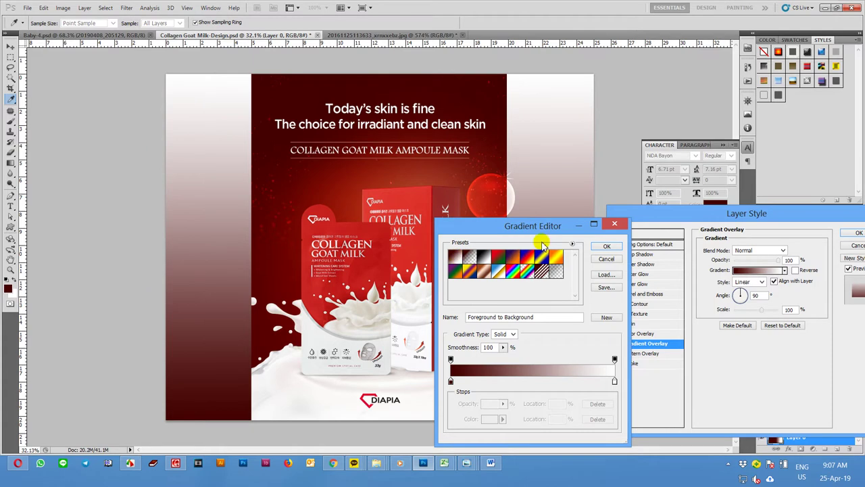
- Set the left and right gradient stops to dark red sampled from the artwork
{"action": "left_click", "coordinate": [451, 381]}
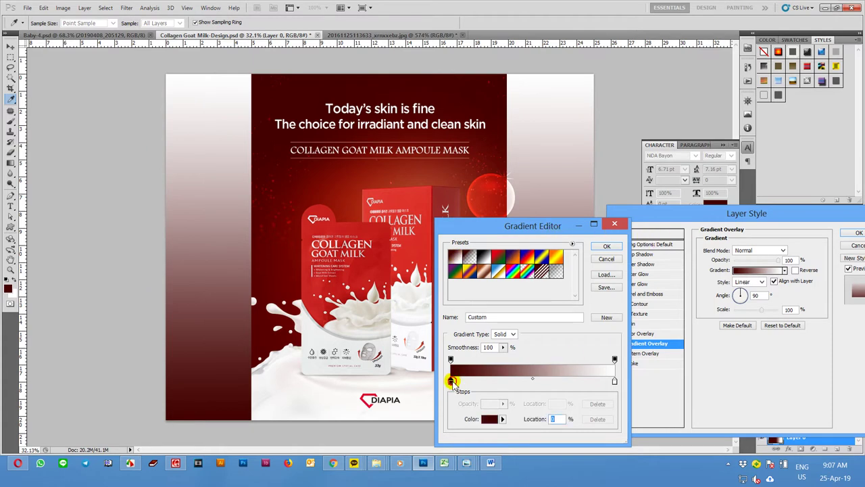
{"action": "double_click", "coordinate": [451, 381]}
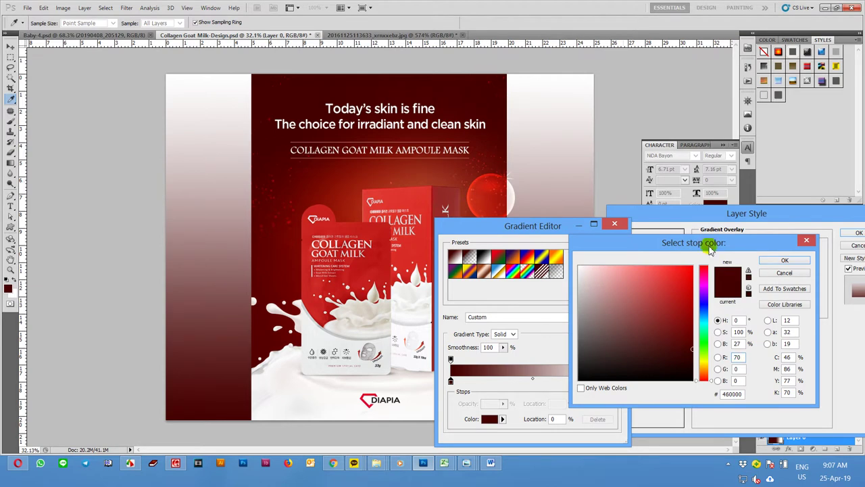
{"action": "left_click", "coordinate": [784, 261]}
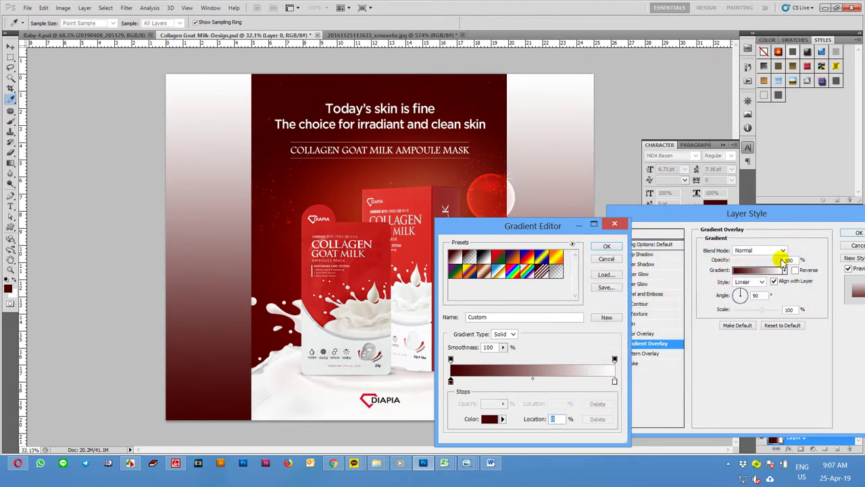
{"action": "mouse_move", "coordinate": [617, 383]}
{"action": "left_mouse_down"}
{"action": "mouse_move", "coordinate": [549, 383]}
{"action": "mouse_move", "coordinate": [610, 383]}
{"action": "left_mouse_up"}
{"action": "double_click", "coordinate": [609, 382]}
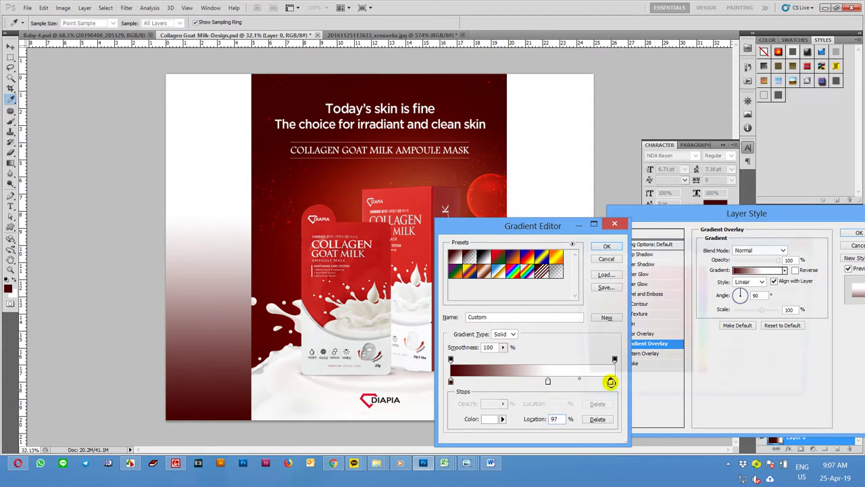
{"action": "left_click", "coordinate": [455, 90]}
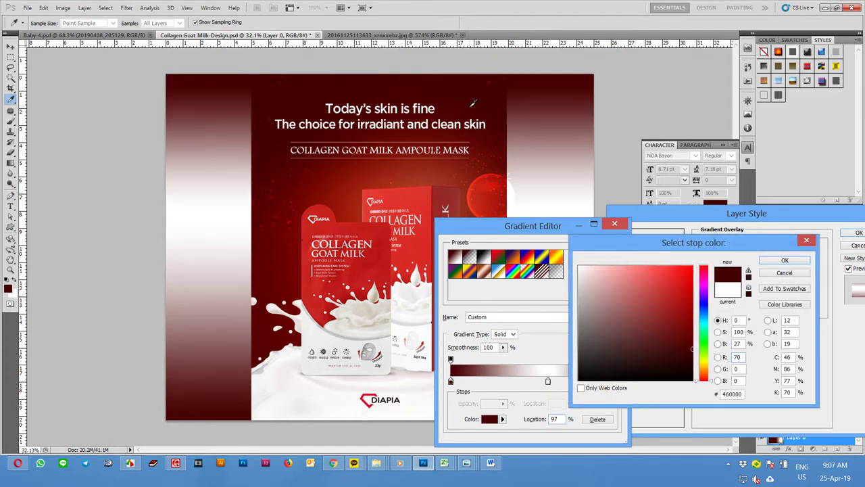
{"action": "left_click", "coordinate": [784, 260]}
- Give the middle gradient stop a brighter red sampled from the artwork and apply the gradient
{"action": "double_click", "coordinate": [548, 382]}
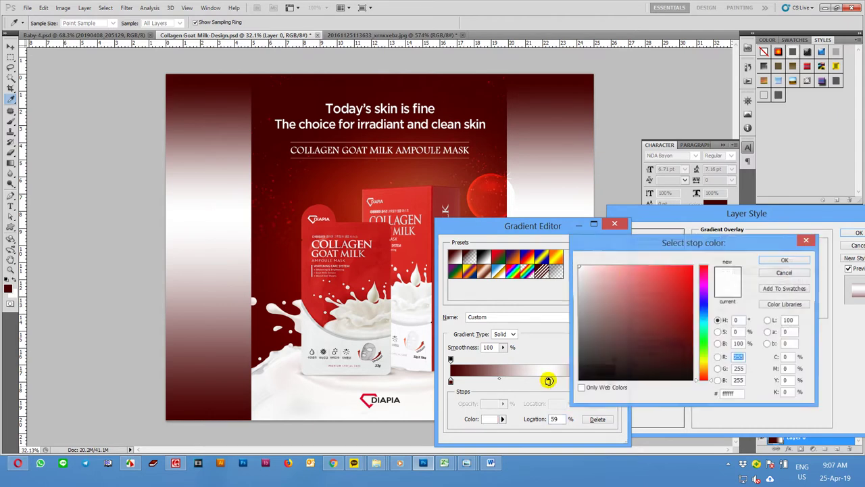
{"action": "left_click", "coordinate": [357, 184]}
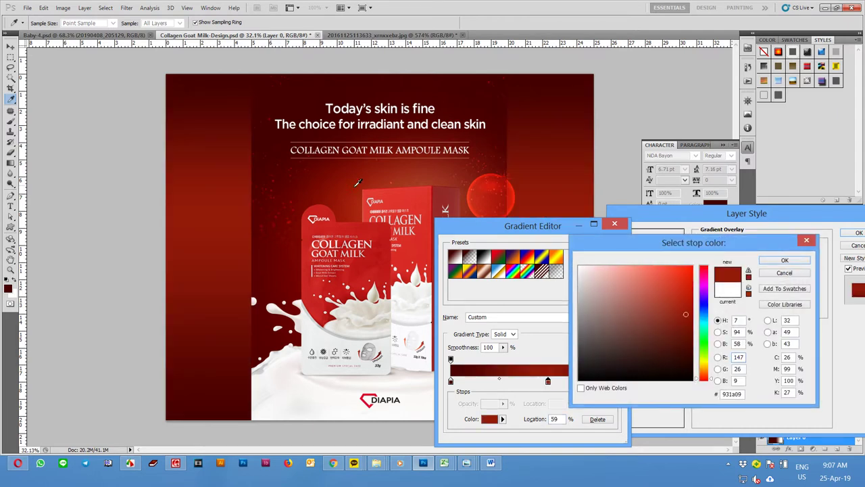
{"action": "left_click", "coordinate": [408, 174]}
{"action": "left_click_drag", "start_coordinate": [386, 174], "coordinate": [331, 176]}
{"action": "left_click", "coordinate": [341, 180]}
{"action": "left_click", "coordinate": [351, 179]}
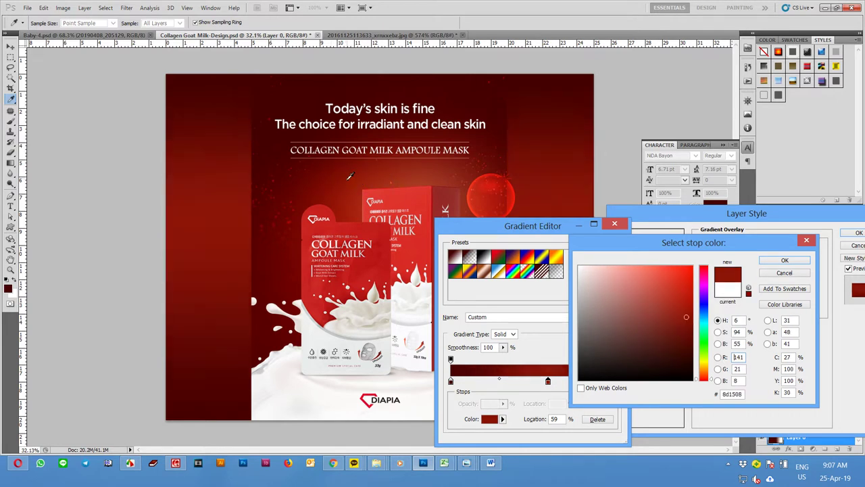
{"action": "left_click", "coordinate": [785, 260]}
{"action": "left_click", "coordinate": [604, 251]}
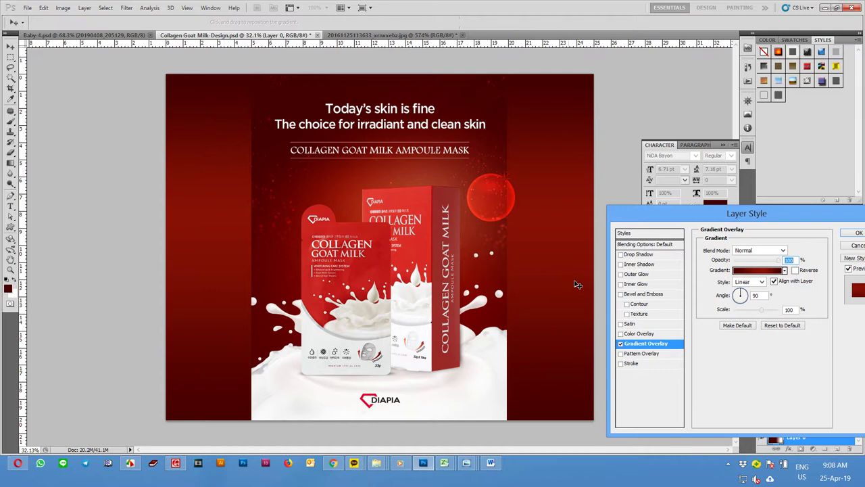
- Add dark gradient stops at 24% and 76% and accept the refined gradient
{"action": "left_click", "coordinate": [754, 271]}
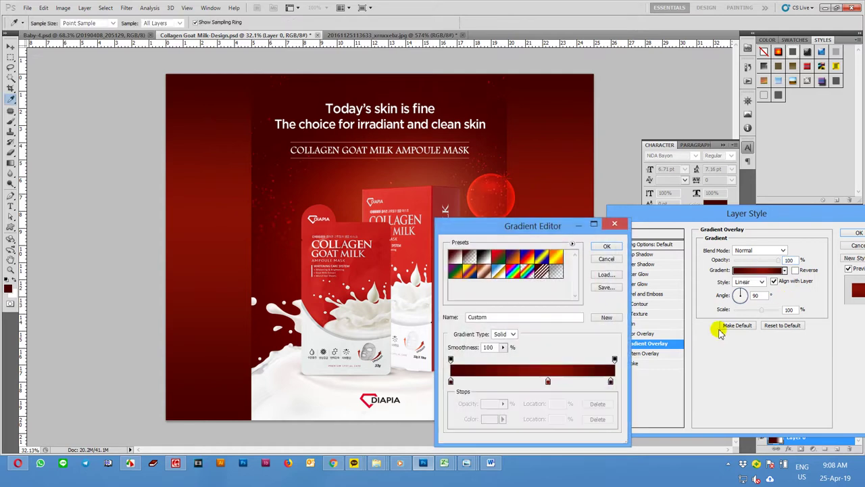
{"action": "left_click_drag", "start_coordinate": [610, 382], "coordinate": [574, 383]}
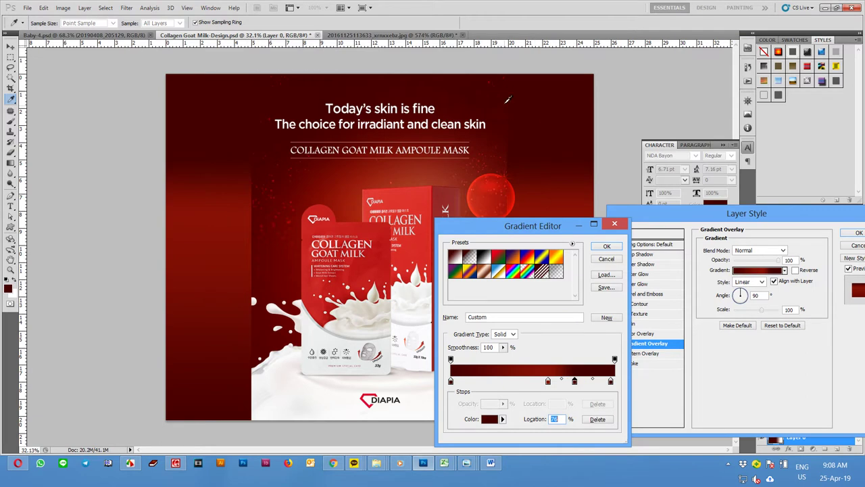
{"action": "left_click_drag", "start_coordinate": [451, 382], "coordinate": [491, 382]}
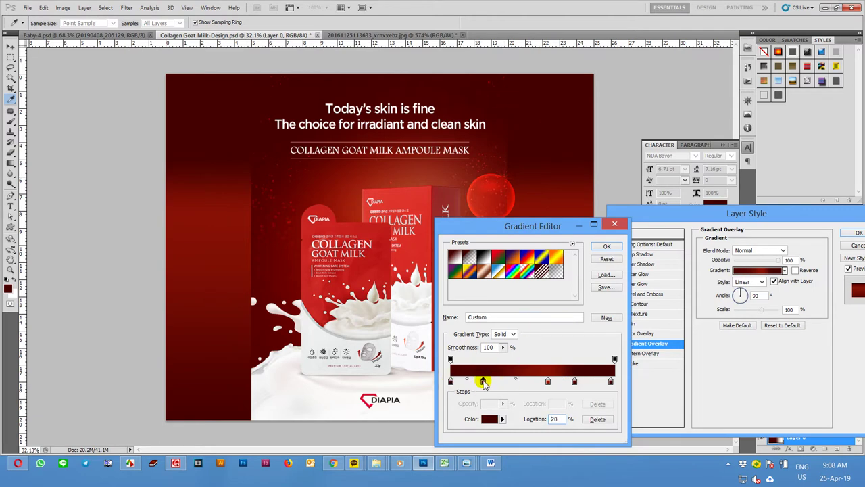
{"action": "left_click", "coordinate": [606, 246]}
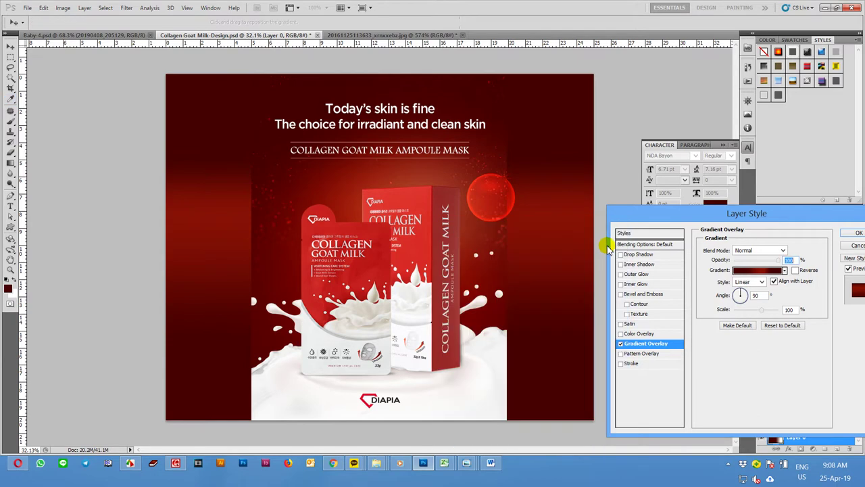
- Preview the Radial, Angle, Reflected and Diamond gradient styles, settling on Radial
{"action": "left_click", "coordinate": [743, 281]}
{"action": "left_click", "coordinate": [743, 292]}
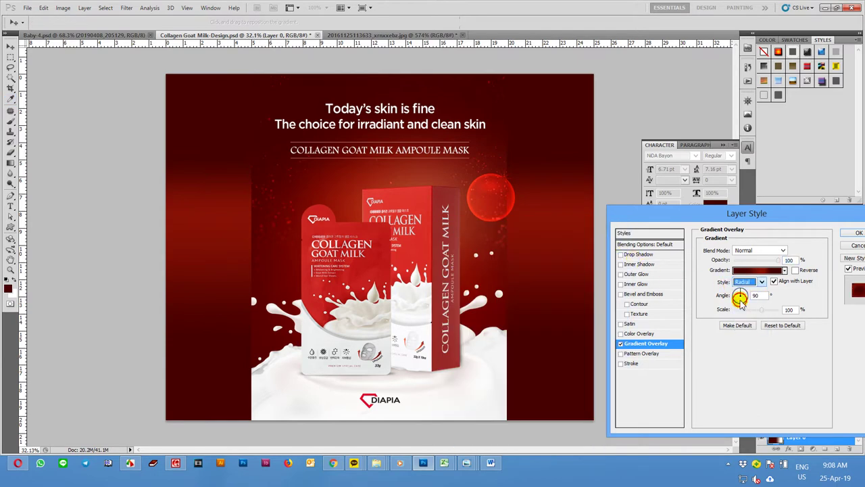
{"action": "left_click", "coordinate": [746, 281]}
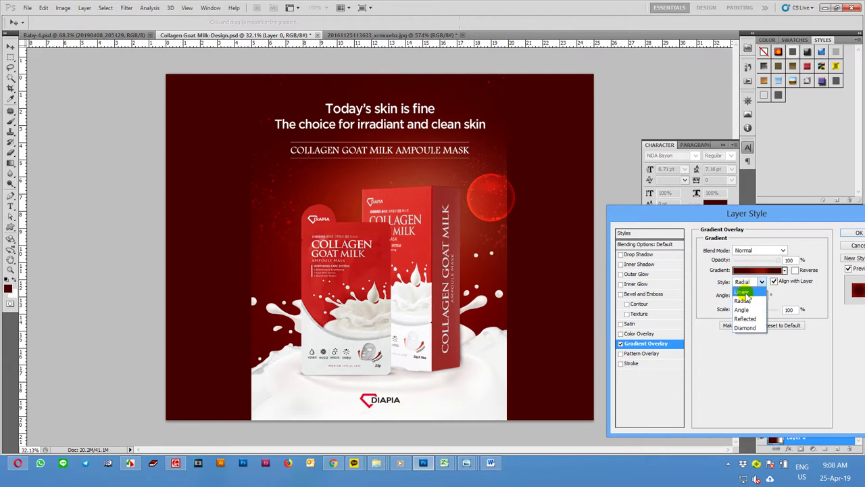
{"action": "left_click", "coordinate": [745, 302]}
{"action": "left_click", "coordinate": [746, 281]}
{"action": "left_click", "coordinate": [745, 313]}
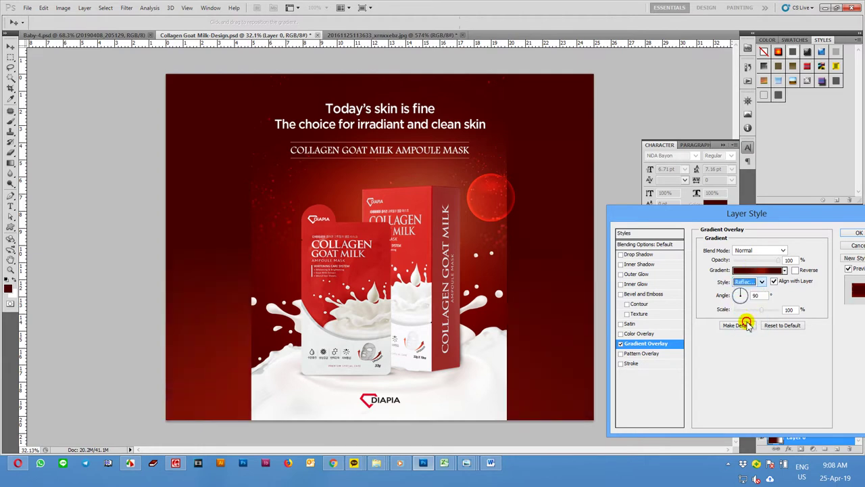
{"action": "left_click", "coordinate": [746, 281]}
{"action": "left_click", "coordinate": [746, 323]}
{"action": "left_click", "coordinate": [746, 281]}
{"action": "left_click", "coordinate": [743, 297]}
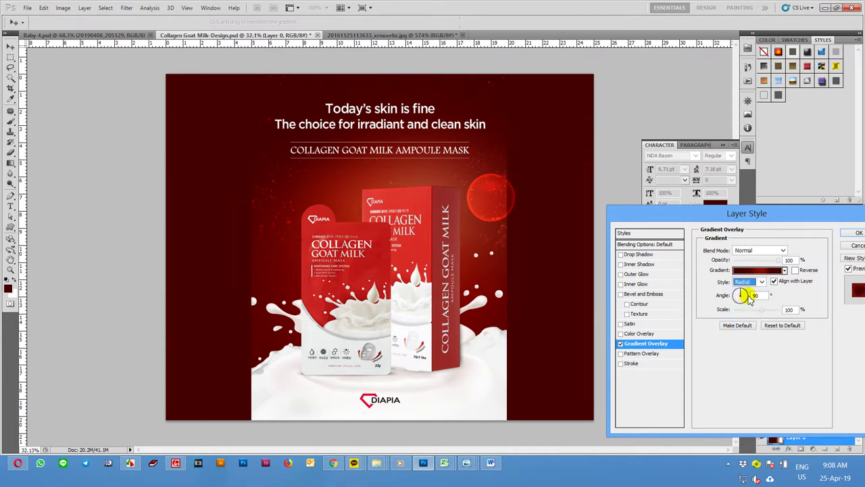
- Scale the radial red glow to 150%
{"action": "mouse_move", "coordinate": [760, 311]}
{"action": "left_mouse_down"}
{"action": "mouse_move", "coordinate": [730, 309]}
{"action": "mouse_move", "coordinate": [773, 311]}
{"action": "left_mouse_up"}
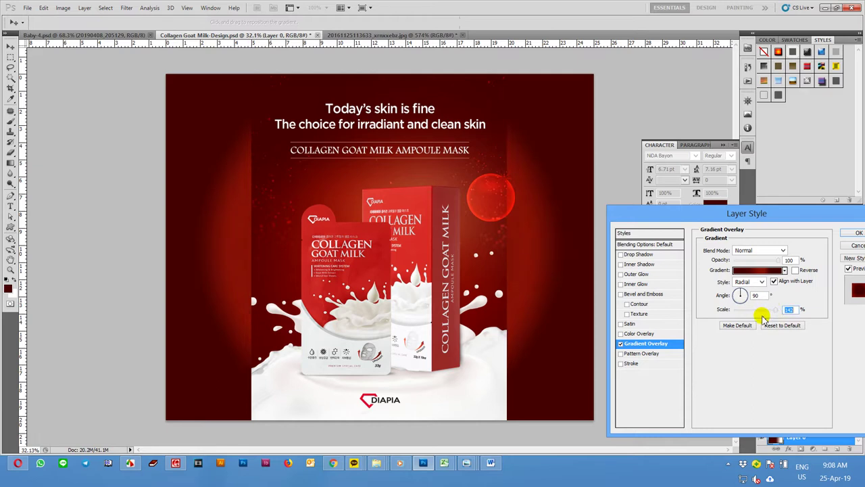
{"action": "left_click_drag", "start_coordinate": [776, 312], "coordinate": [770, 312]}
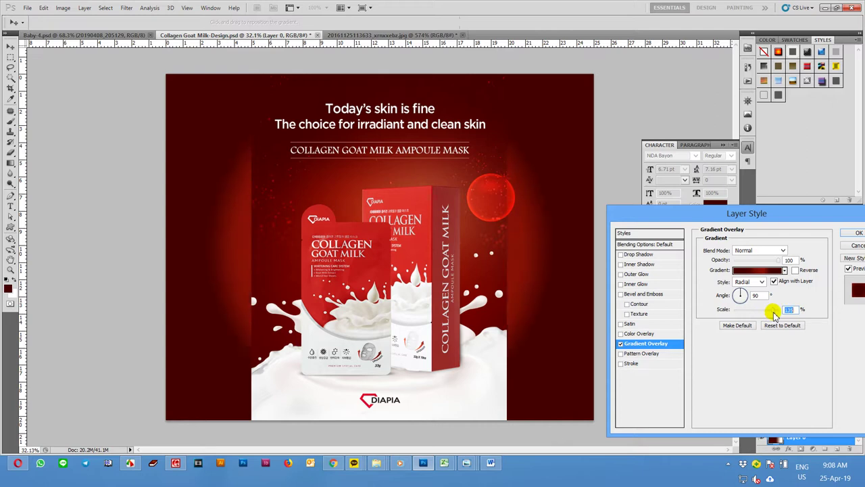
{"action": "left_click_drag", "start_coordinate": [774, 313], "coordinate": [789, 313]}
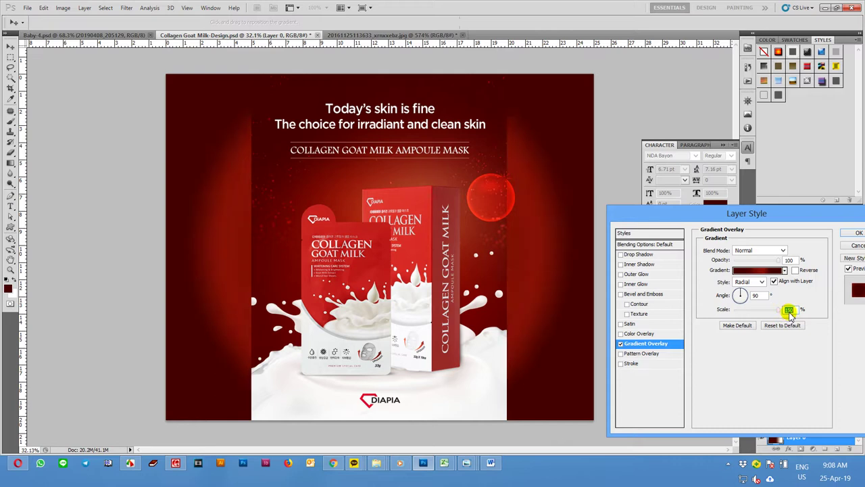
- Apply the radial overlay and duplicate Layer 0 with its gradient (Ctrl+J)
{"action": "left_click", "coordinate": [853, 232]}
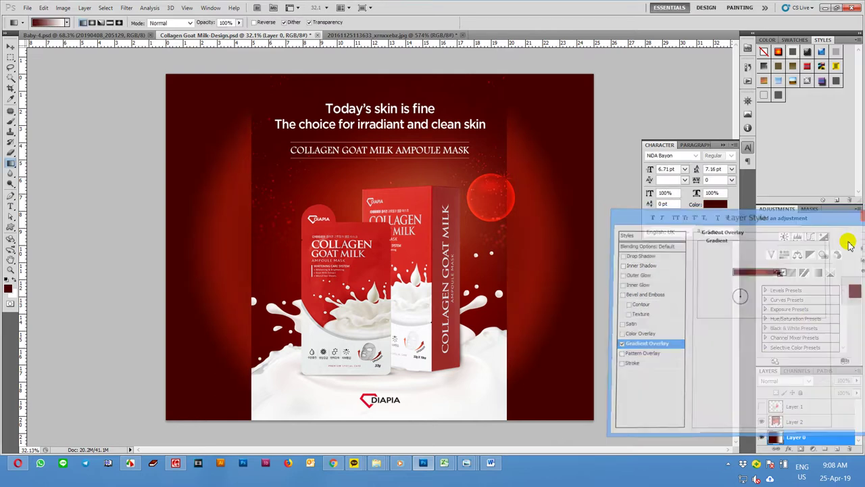
{"action": "left_click", "coordinate": [847, 419]}
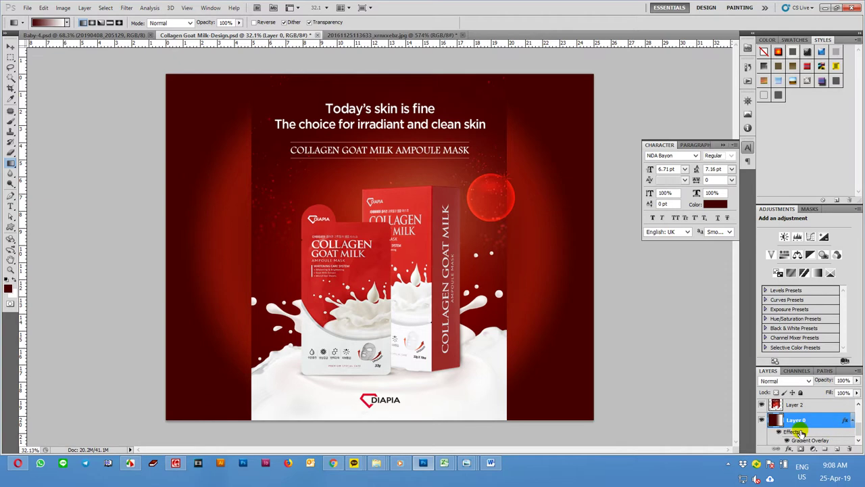
{"action": "key", "text": "ctrl+j"}
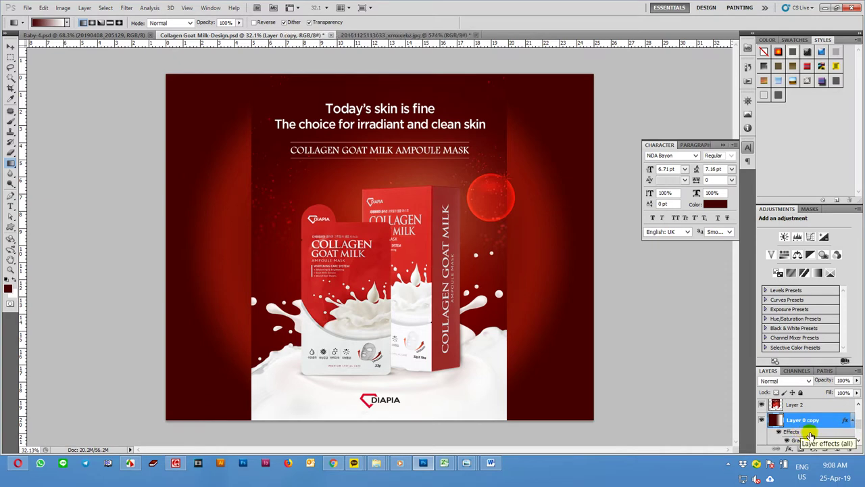
- Switch the layer's Gradient Overlay to Linear, duplicate it, and lower the copy to 20% opacity
{"action": "double_click", "coordinate": [838, 435]}
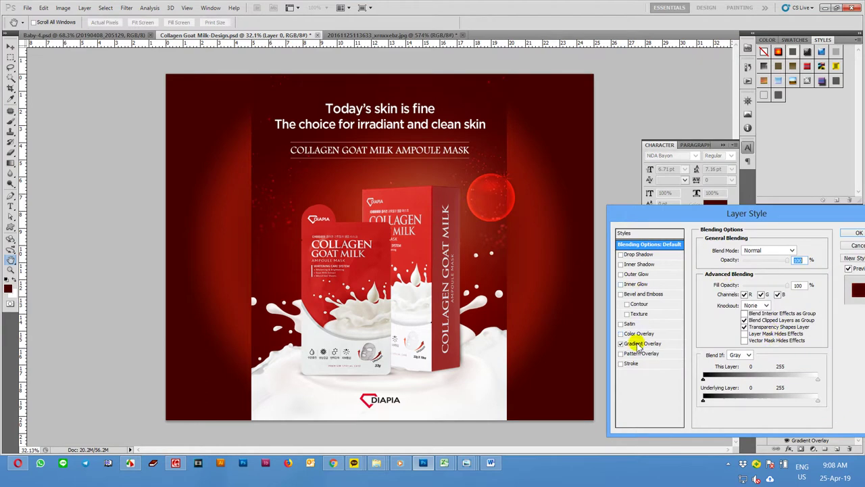
{"action": "left_click", "coordinate": [639, 344]}
{"action": "left_click", "coordinate": [751, 281]}
{"action": "left_click", "coordinate": [744, 290]}
{"action": "left_click", "coordinate": [857, 232]}
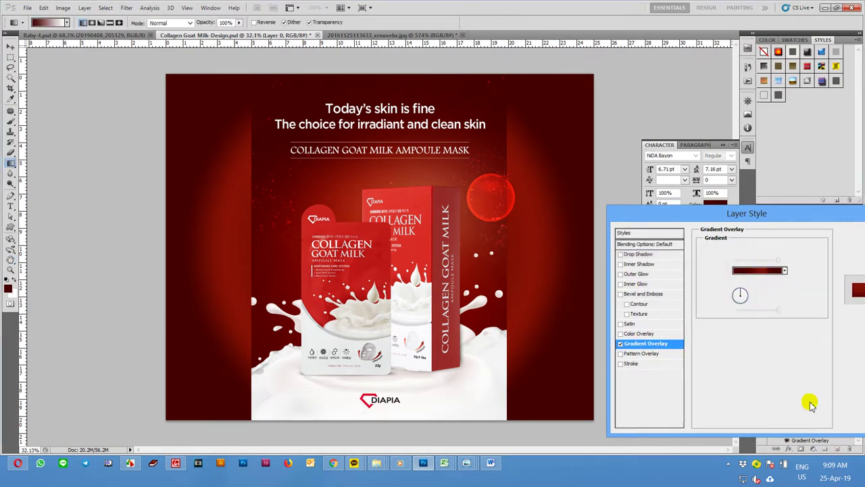
{"action": "key", "text": "ctrl+j"}
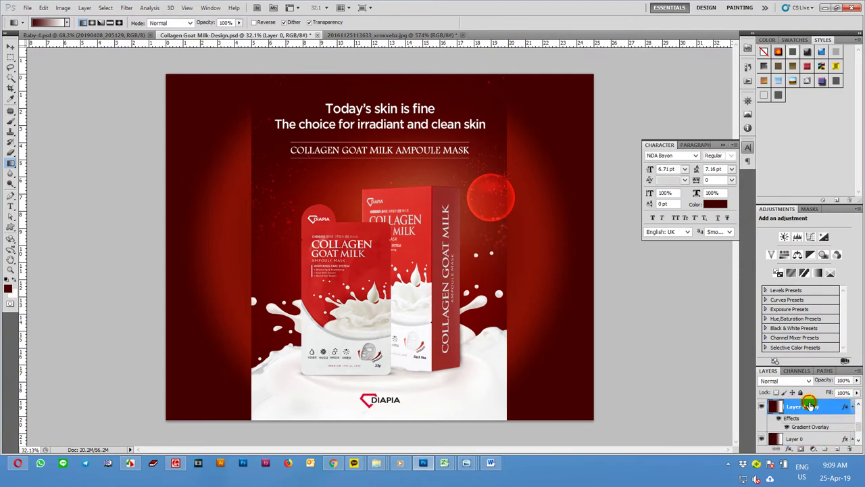
{"action": "left_click_drag", "start_coordinate": [855, 381], "coordinate": [828, 394]}
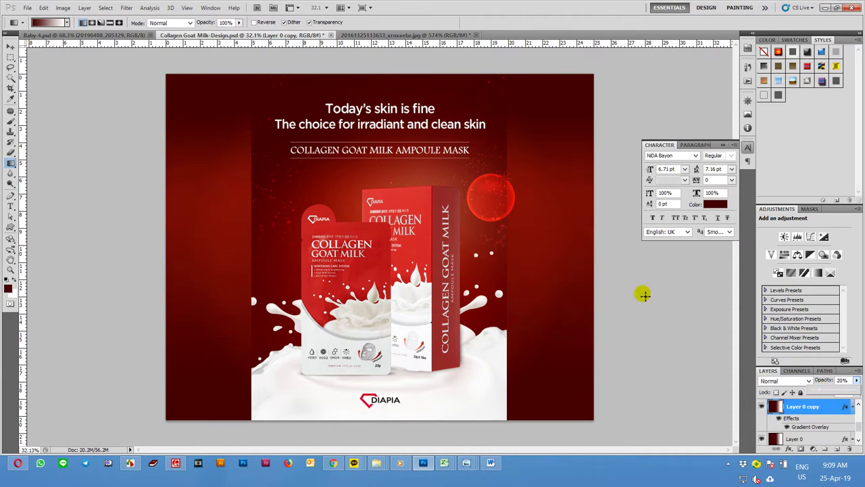
- Select the duplicated background layer with the Move tool
{"action": "left_click", "coordinate": [10, 46]}
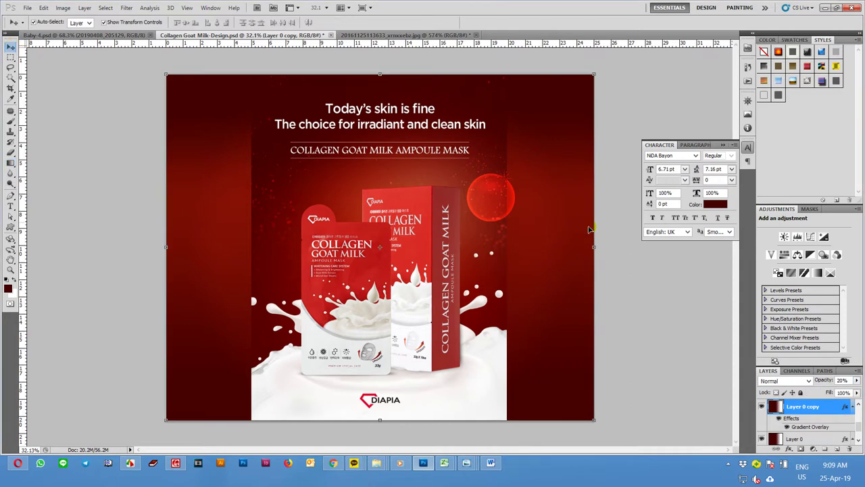
{"action": "left_click", "coordinate": [648, 304]}
{"action": "left_click_drag", "start_coordinate": [674, 307], "coordinate": [594, 308]}
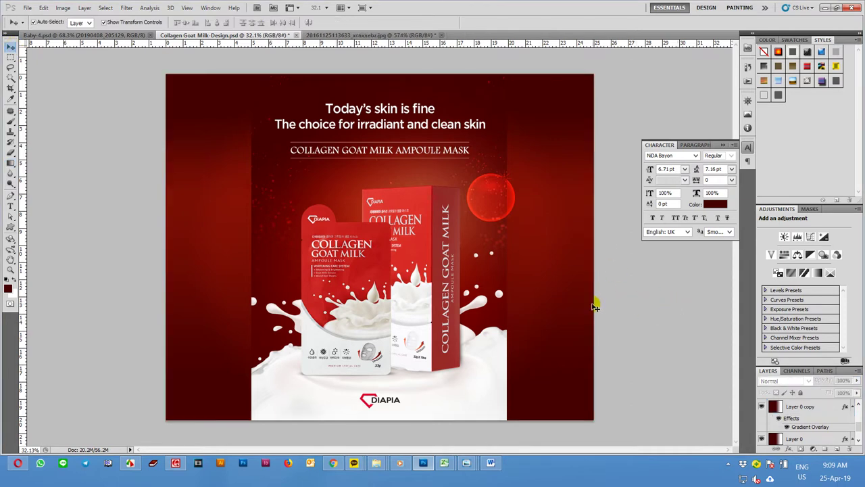
{"action": "left_click", "coordinate": [586, 308]}
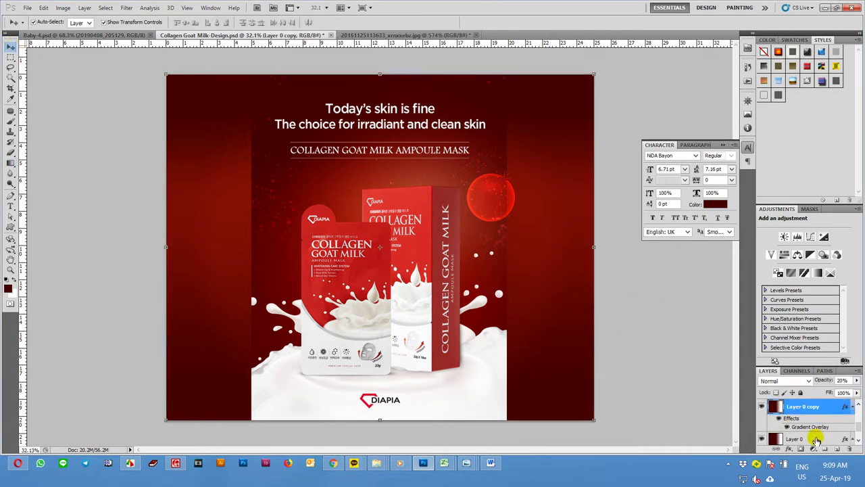
{"action": "scroll", "coordinate": [816, 440], "scroll_direction": "down", "scroll_amount": 1}
{"action": "scroll", "coordinate": [816, 440], "scroll_direction": "down", "scroll_amount": 1}
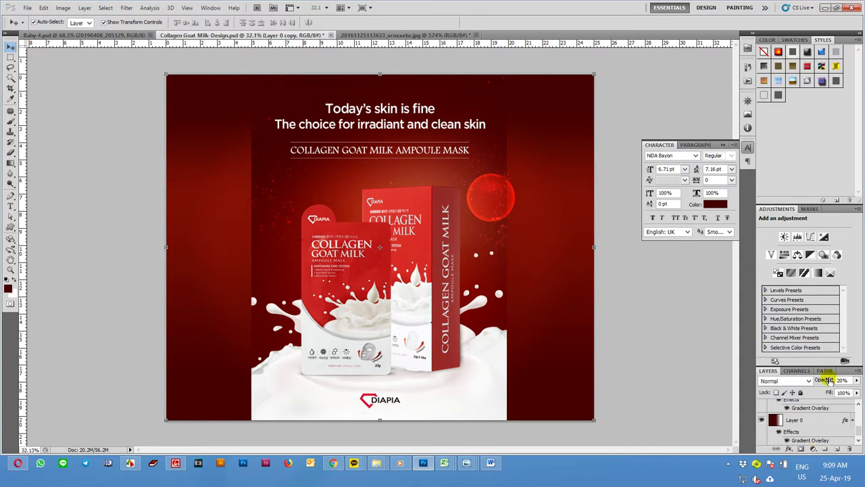
- Merge Layer 2 and the Layer 0 layers into Layer 2 and commit the pending transform
{"action": "key", "text": "Tab"}
{"action": "key", "text": "F7"}
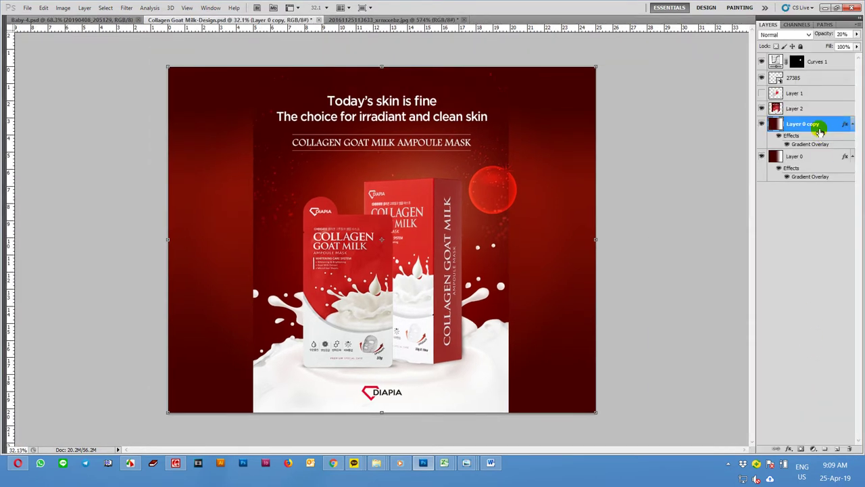
{"action": "left_click", "coordinate": [800, 110], "text": "ctrl"}
{"action": "left_click", "coordinate": [796, 156], "text": "ctrl"}
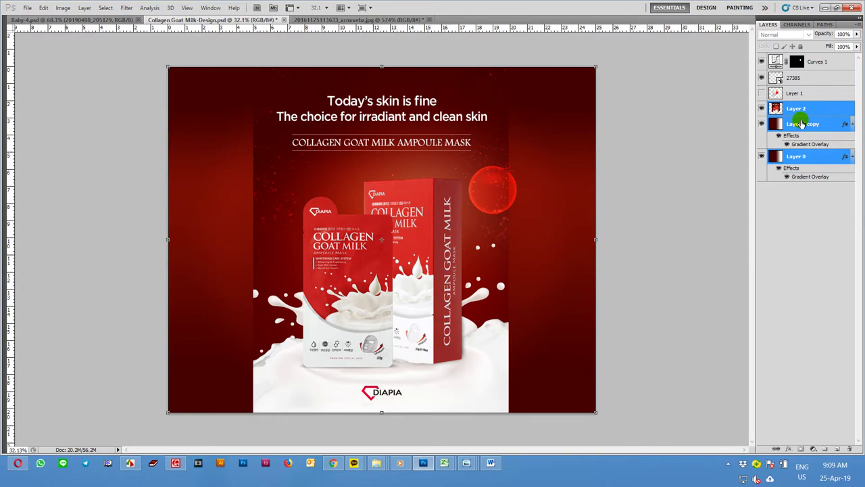
{"action": "right_click", "coordinate": [802, 124]}
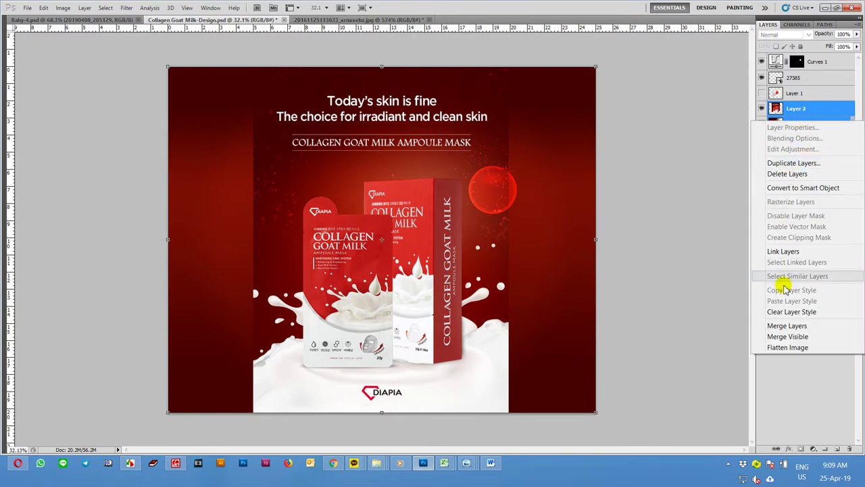
{"action": "left_click", "coordinate": [787, 326]}
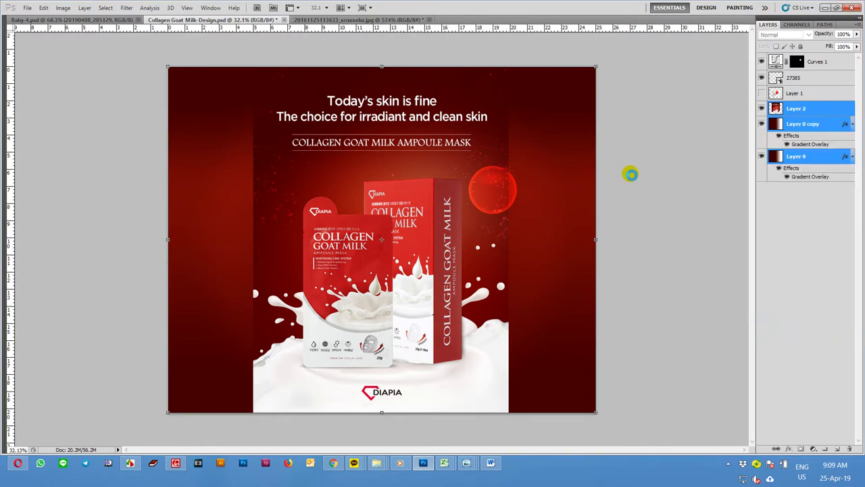
{"action": "key", "text": "Return"}
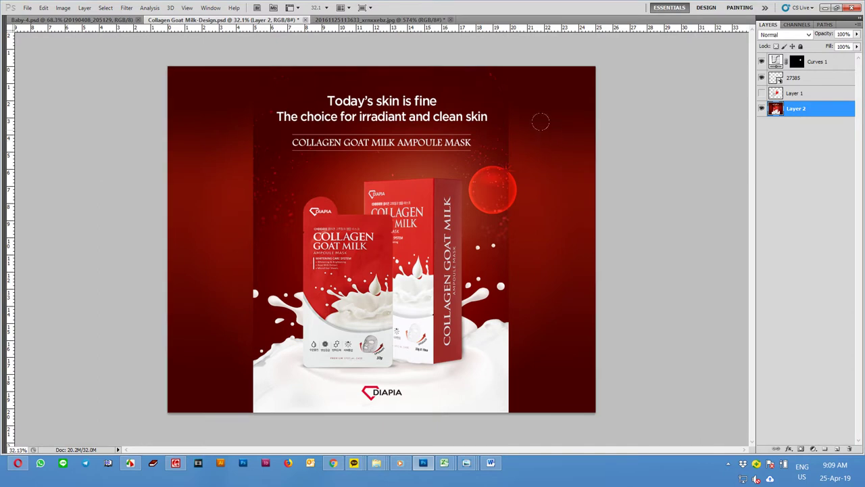
{"action": "scroll", "coordinate": [561, 113], "scroll_direction": "up", "scroll_amount": 1}
{"action": "scroll", "coordinate": [497, 60], "scroll_direction": "up", "scroll_amount": 1}
- Clone sampled dark red over the left background, then bring the hidden panels back
{"action": "left_click", "coordinate": [498, 63], "text": "alt"}
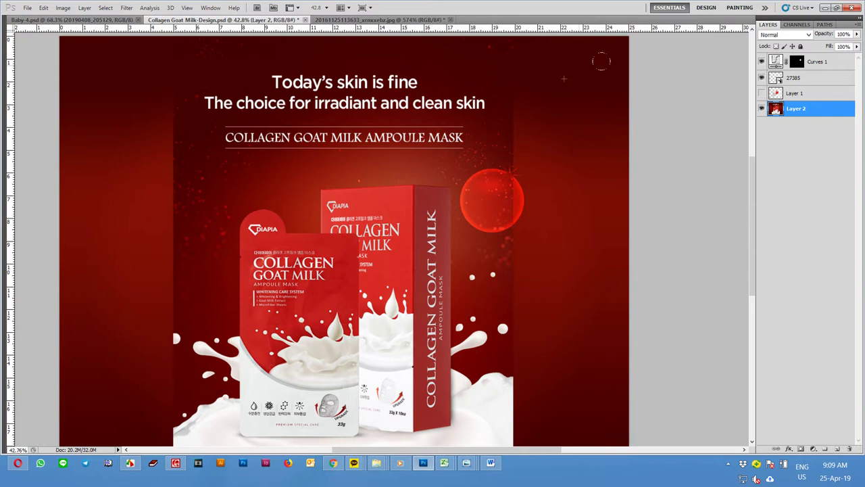
{"action": "left_click", "coordinate": [528, 63]}
{"action": "left_click_drag", "start_coordinate": [588, 144], "coordinate": [589, 158]}
{"action": "scroll", "coordinate": [216, 184], "scroll_direction": "up", "scroll_amount": 1}
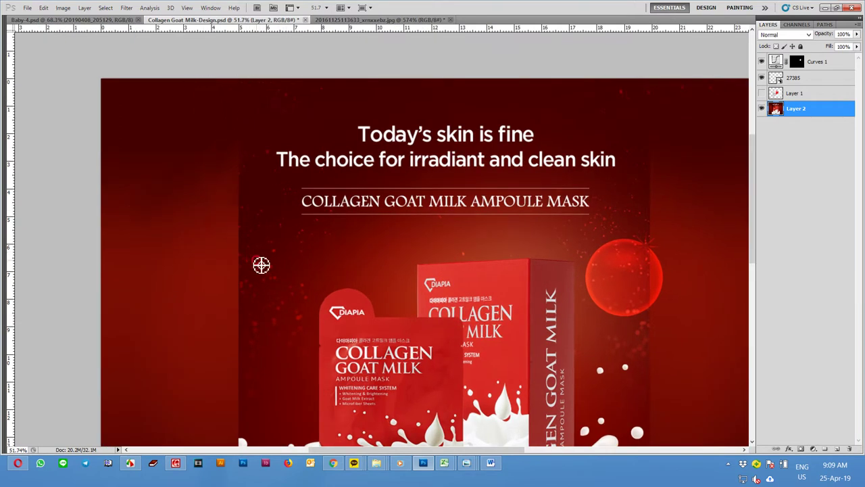
{"action": "left_click_drag", "start_coordinate": [191, 180], "coordinate": [233, 254]}
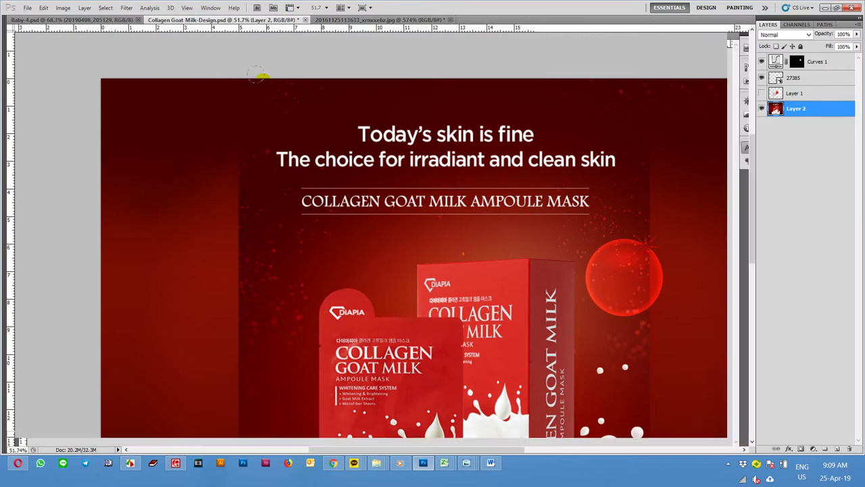
{"action": "key", "text": "Tab"}
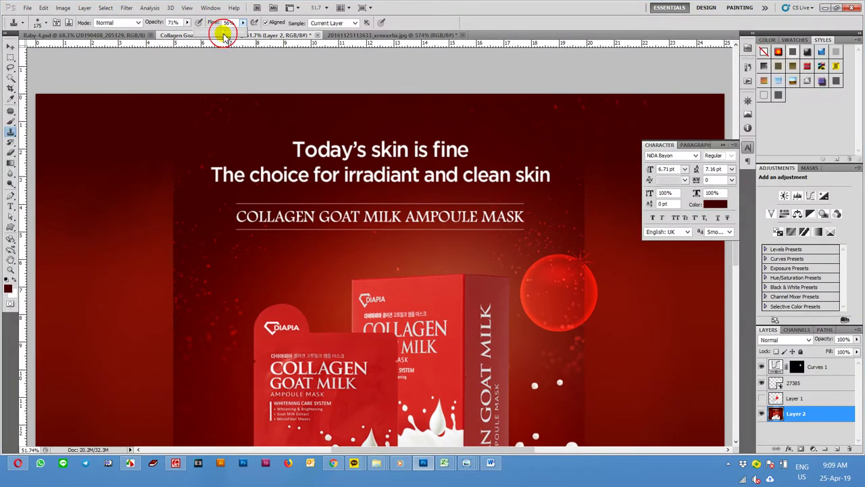
- Clone dark red over the upper and lower left background
{"action": "mouse_move", "coordinate": [266, 254]}
{"action": "left_mouse_down"}
{"action": "mouse_move", "coordinate": [263, 232]}
{"action": "mouse_move", "coordinate": [337, 212]}
{"action": "left_mouse_up"}
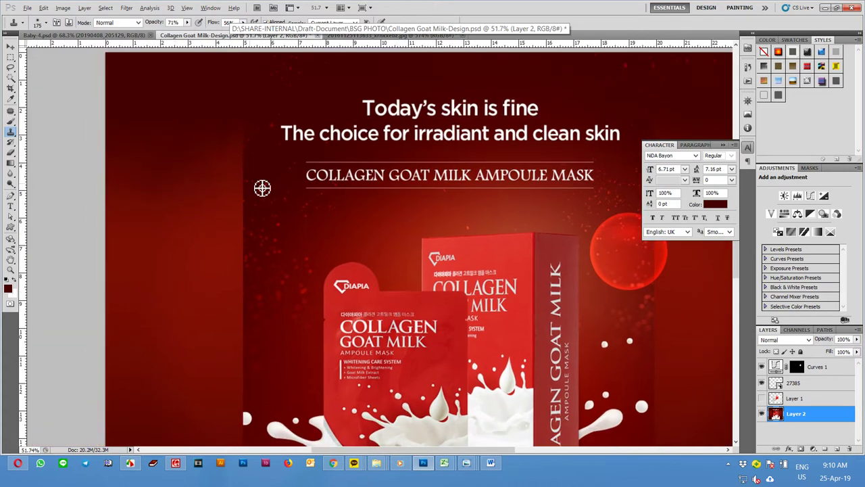
{"action": "left_click", "coordinate": [263, 221], "text": "alt"}
{"action": "left_click_drag", "start_coordinate": [242, 247], "coordinate": [216, 270]}
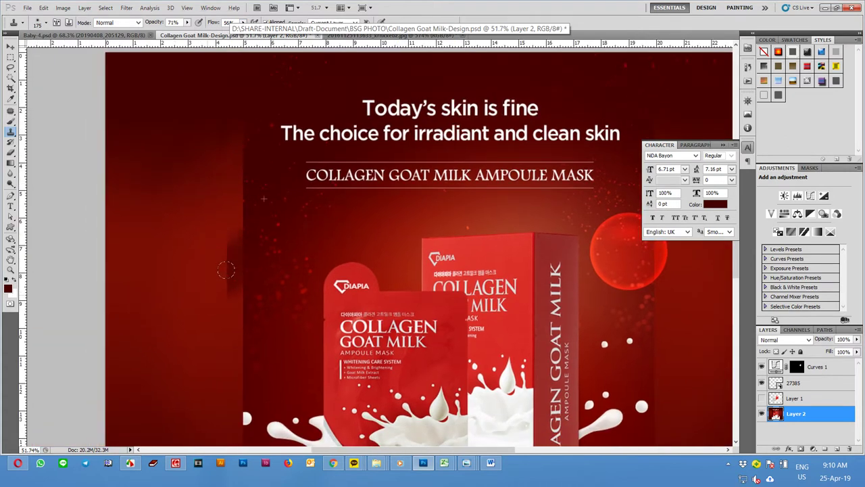
{"action": "left_click_drag", "start_coordinate": [235, 239], "coordinate": [218, 196]}
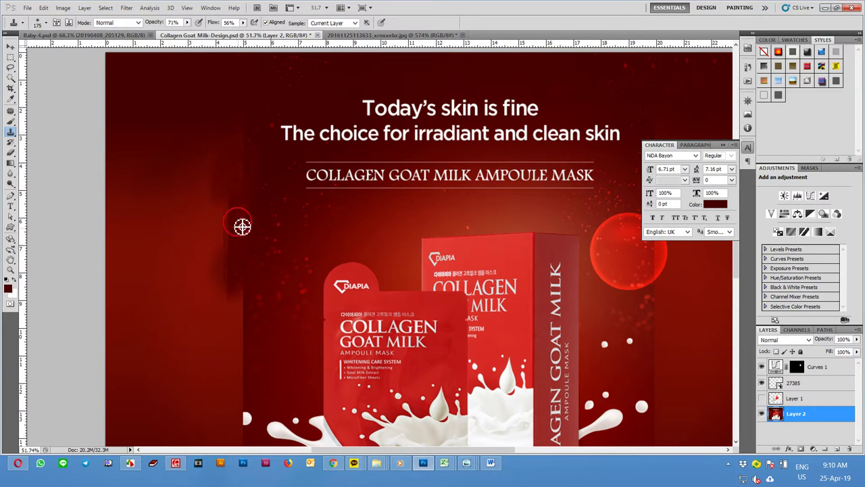
{"action": "left_click_drag", "start_coordinate": [220, 210], "coordinate": [196, 257]}
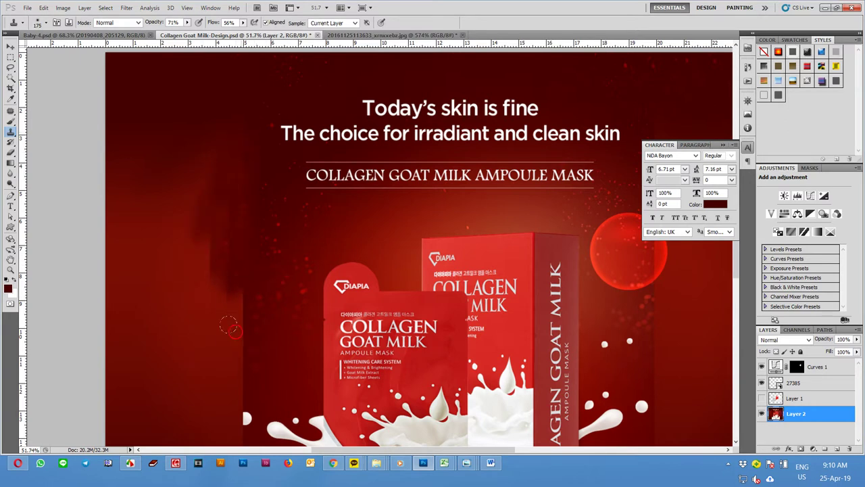
{"action": "mouse_move", "coordinate": [230, 328]}
{"action": "left_mouse_down"}
{"action": "mouse_move", "coordinate": [251, 209]}
{"action": "mouse_move", "coordinate": [264, 217]}
{"action": "left_mouse_up"}
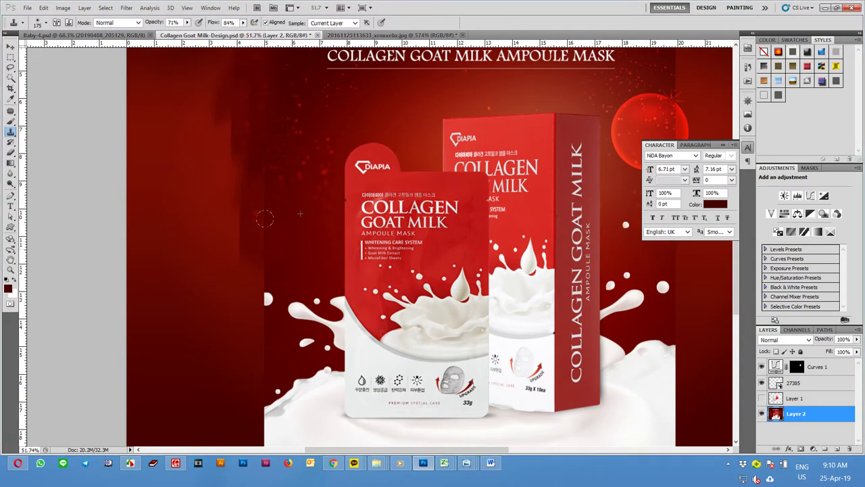
{"action": "left_click_drag", "start_coordinate": [224, 252], "coordinate": [272, 133]}
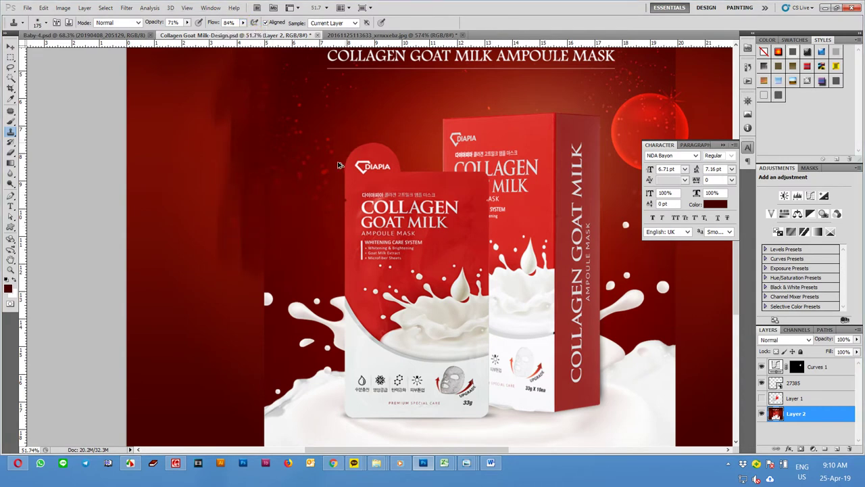
{"action": "key", "text": "ctrl+0"}
{"action": "scroll", "coordinate": [522, 167], "scroll_direction": "up", "scroll_amount": 1}
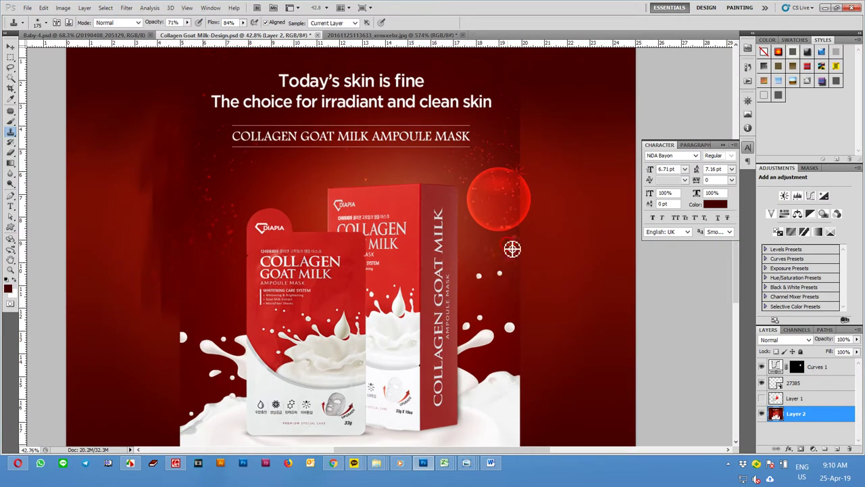
- Paint out the 'Today's skin is fine' headline and the area by the red circle with cloned red
{"action": "left_click_drag", "start_coordinate": [497, 230], "coordinate": [531, 216]}
{"action": "left_click", "coordinate": [524, 116]}
{"action": "left_click_drag", "start_coordinate": [539, 186], "coordinate": [514, 279]}
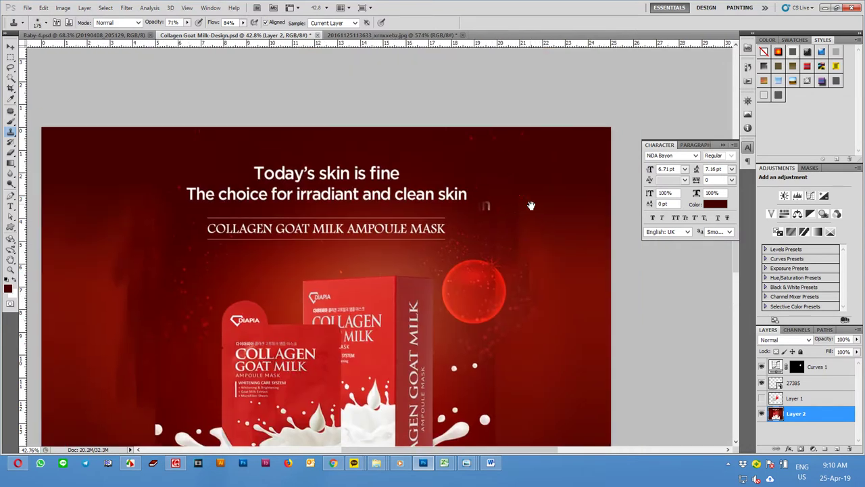
{"action": "left_click_drag", "start_coordinate": [523, 236], "coordinate": [532, 242]}
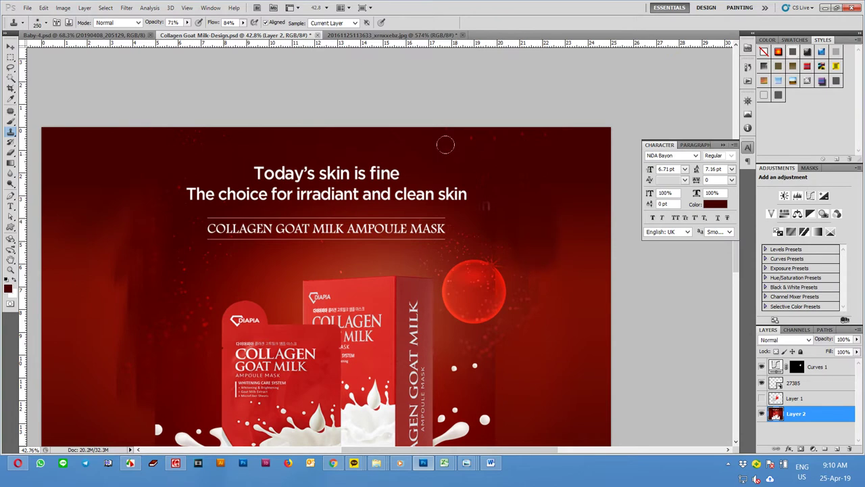
{"action": "mouse_move", "coordinate": [424, 174]}
{"action": "left_mouse_down"}
{"action": "mouse_move", "coordinate": [277, 182]}
{"action": "mouse_move", "coordinate": [365, 152]}
{"action": "mouse_move", "coordinate": [257, 154]}
{"action": "left_mouse_up"}
{"action": "left_click", "coordinate": [411, 151], "text": "alt"}
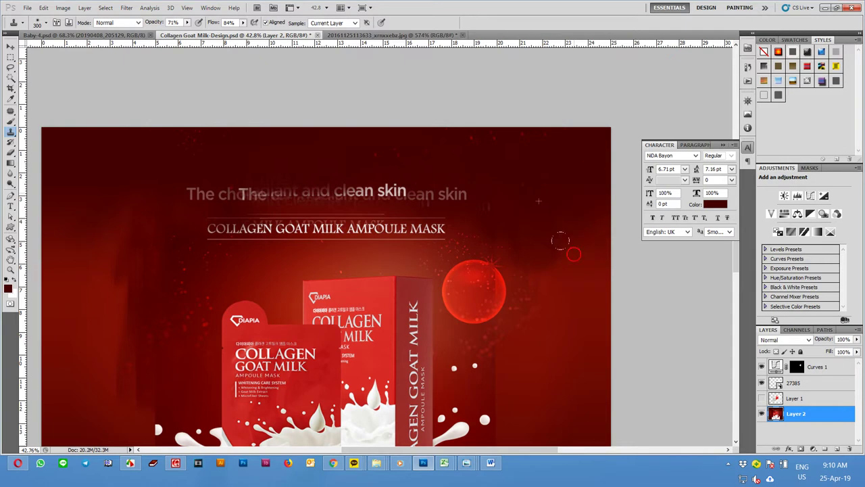
{"action": "left_click_drag", "start_coordinate": [514, 127], "coordinate": [499, 65]}
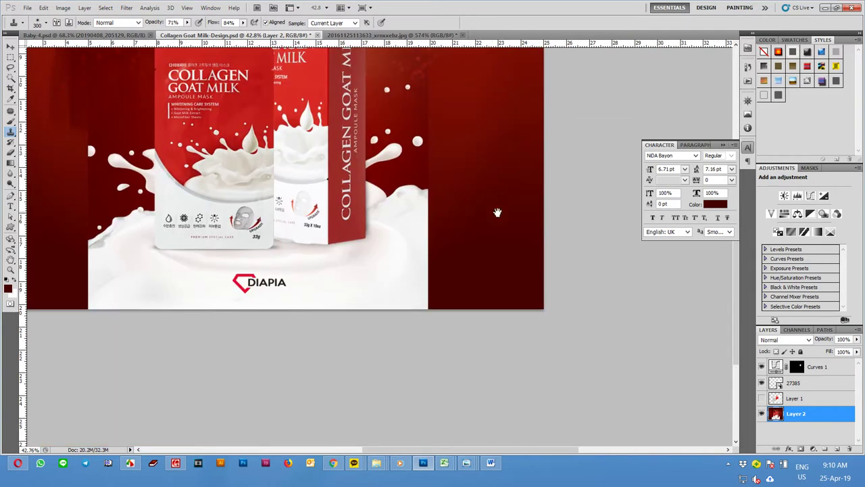
- Undo a stray cloned milk streak on the right background
{"action": "left_click_drag", "start_coordinate": [469, 204], "coordinate": [460, 208]}
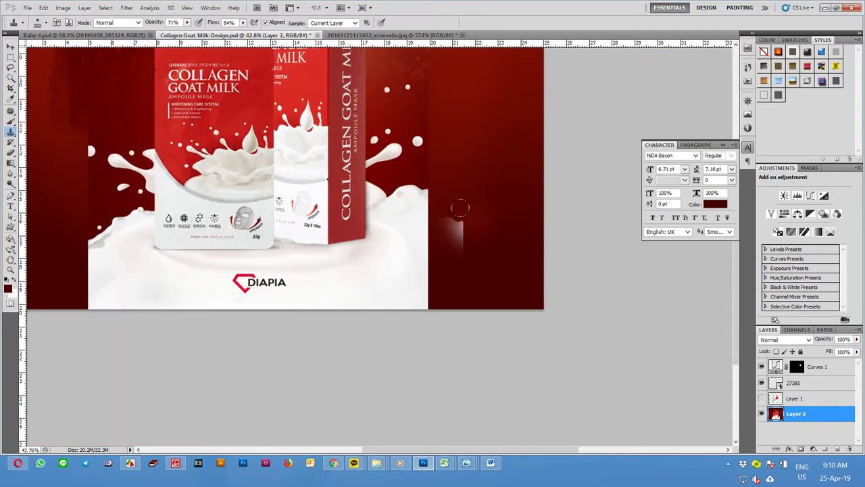
{"action": "key", "text": "p"}
{"action": "key", "text": "ctrl+z"}
- Trace a Pen path along the milk wave's top edge and around beneath the ad
{"action": "left_click", "coordinate": [488, 194]}
{"action": "left_click", "coordinate": [463, 194]}
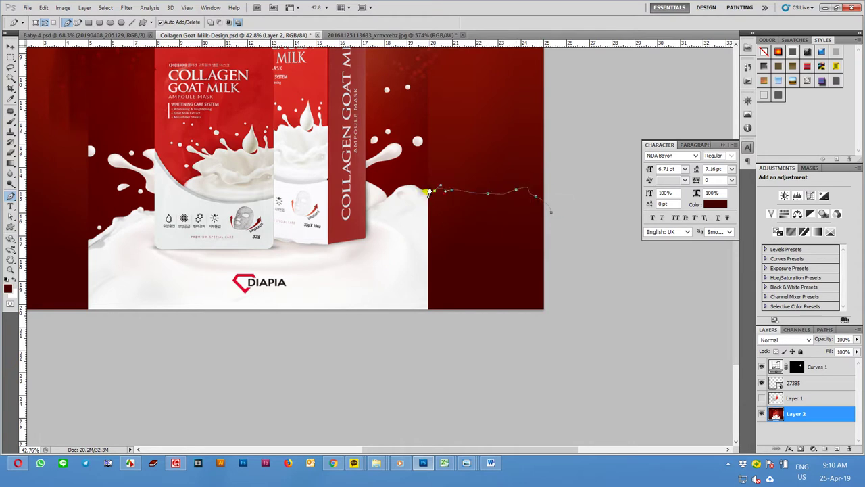
{"action": "left_click_drag", "start_coordinate": [304, 265], "coordinate": [287, 263]}
{"action": "mouse_move", "coordinate": [195, 270]}
{"action": "left_mouse_down"}
{"action": "mouse_move", "coordinate": [177, 273]}
{"action": "mouse_move", "coordinate": [335, 259]}
{"action": "left_mouse_up"}
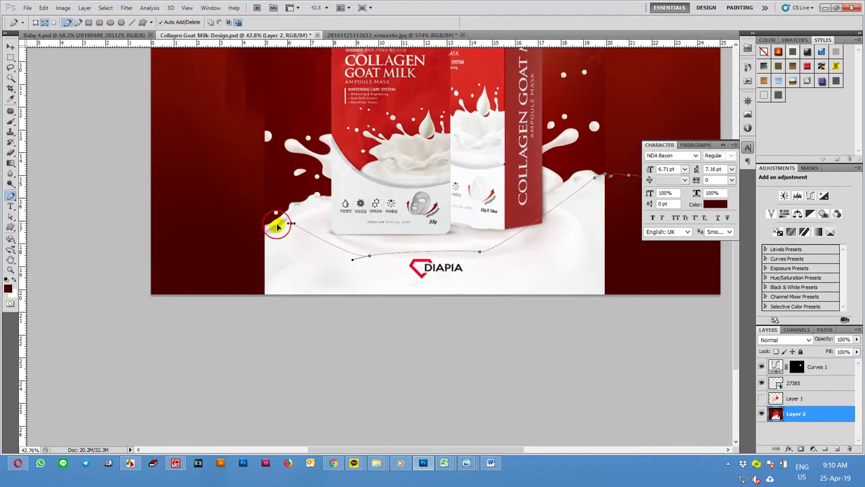
{"action": "left_click_drag", "start_coordinate": [284, 223], "coordinate": [146, 259]}
{"action": "left_click_drag", "start_coordinate": [116, 294], "coordinate": [225, 347]}
{"action": "left_click_drag", "start_coordinate": [422, 373], "coordinate": [620, 376]}
{"action": "left_click_drag", "start_coordinate": [681, 363], "coordinate": [693, 354]}
{"action": "left_click_drag", "start_coordinate": [506, 376], "coordinate": [317, 391]}
{"action": "left_click", "coordinate": [588, 329]}
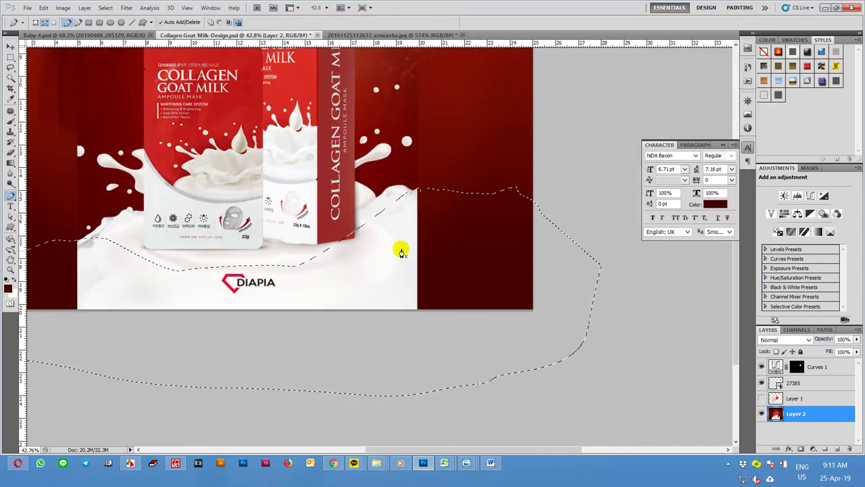
- Clone milk texture onto the edge right of the carton, undoing the lower patch
{"action": "key", "text": "s"}
{"action": "mouse_move", "coordinate": [392, 250]}
{"action": "left_mouse_down"}
{"action": "mouse_move", "coordinate": [382, 252]}
{"action": "mouse_move", "coordinate": [394, 274]}
{"action": "left_mouse_up"}
{"action": "mouse_move", "coordinate": [426, 206]}
{"action": "left_mouse_down"}
{"action": "mouse_move", "coordinate": [429, 223]}
{"action": "mouse_move", "coordinate": [439, 212]}
{"action": "mouse_move", "coordinate": [457, 229]}
{"action": "mouse_move", "coordinate": [413, 212]}
{"action": "mouse_move", "coordinate": [421, 248]}
{"action": "mouse_move", "coordinate": [422, 224]}
{"action": "mouse_move", "coordinate": [433, 309]}
{"action": "mouse_move", "coordinate": [402, 289]}
{"action": "mouse_move", "coordinate": [421, 308]}
{"action": "mouse_move", "coordinate": [400, 284]}
{"action": "mouse_move", "coordinate": [413, 284]}
{"action": "mouse_move", "coordinate": [413, 257]}
{"action": "mouse_move", "coordinate": [413, 280]}
{"action": "mouse_move", "coordinate": [423, 276]}
{"action": "mouse_move", "coordinate": [415, 290]}
{"action": "mouse_move", "coordinate": [410, 256]}
{"action": "left_mouse_up"}
{"action": "key", "text": "ctrl+alt+z"}
{"action": "key", "text": "ctrl+alt+z"}
{"action": "key", "text": "ctrl+alt+z"}
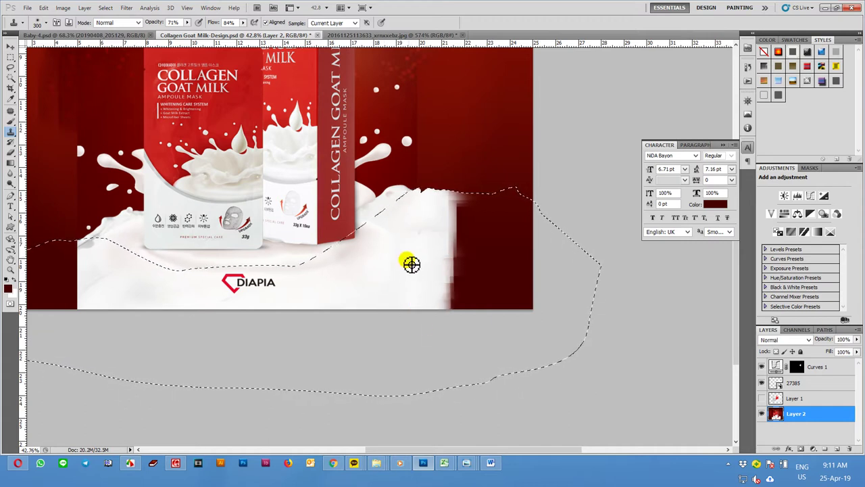
- Spread cloned milk over the dark red, covering the red block at the right edge
{"action": "mouse_move", "coordinate": [451, 233]}
{"action": "left_mouse_down"}
{"action": "mouse_move", "coordinate": [464, 226]}
{"action": "mouse_move", "coordinate": [471, 257]}
{"action": "mouse_move", "coordinate": [506, 194]}
{"action": "left_mouse_up"}
{"action": "left_click_drag", "start_coordinate": [405, 274], "coordinate": [421, 246]}
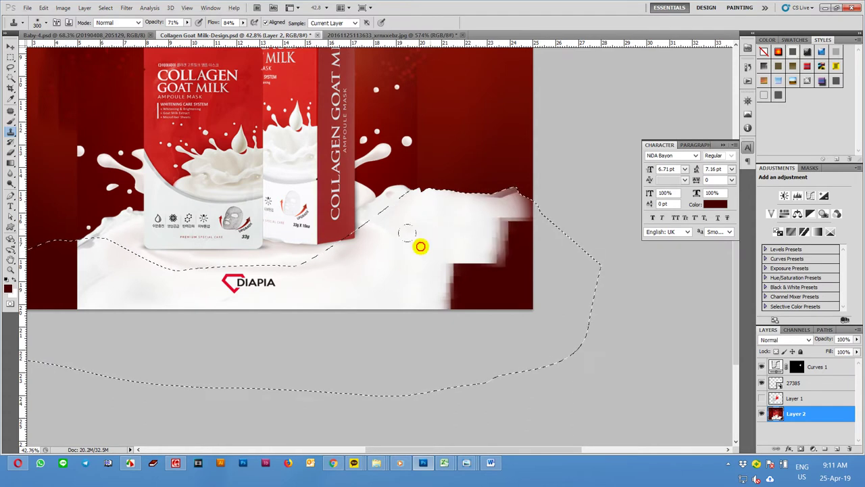
{"action": "mouse_move", "coordinate": [461, 277]}
{"action": "left_mouse_down"}
{"action": "mouse_move", "coordinate": [449, 304]}
{"action": "mouse_move", "coordinate": [441, 286]}
{"action": "mouse_move", "coordinate": [405, 281]}
{"action": "mouse_move", "coordinate": [445, 259]}
{"action": "mouse_move", "coordinate": [449, 245]}
{"action": "mouse_move", "coordinate": [464, 273]}
{"action": "mouse_move", "coordinate": [459, 280]}
{"action": "mouse_move", "coordinate": [435, 227]}
{"action": "mouse_move", "coordinate": [451, 313]}
{"action": "mouse_move", "coordinate": [440, 246]}
{"action": "mouse_move", "coordinate": [421, 269]}
{"action": "mouse_move", "coordinate": [400, 275]}
{"action": "left_mouse_up"}
{"action": "left_click", "coordinate": [439, 252], "text": "alt"}
{"action": "left_click", "coordinate": [406, 282], "text": "alt"}
{"action": "mouse_move", "coordinate": [483, 253]}
{"action": "left_mouse_down"}
{"action": "mouse_move", "coordinate": [473, 252]}
{"action": "mouse_move", "coordinate": [518, 218]}
{"action": "mouse_move", "coordinate": [457, 243]}
{"action": "mouse_move", "coordinate": [491, 236]}
{"action": "mouse_move", "coordinate": [516, 247]}
{"action": "mouse_move", "coordinate": [460, 251]}
{"action": "mouse_move", "coordinate": [499, 311]}
{"action": "mouse_move", "coordinate": [512, 286]}
{"action": "mouse_move", "coordinate": [437, 286]}
{"action": "mouse_move", "coordinate": [467, 263]}
{"action": "mouse_move", "coordinate": [479, 292]}
{"action": "mouse_move", "coordinate": [518, 278]}
{"action": "mouse_move", "coordinate": [499, 245]}
{"action": "mouse_move", "coordinate": [516, 270]}
{"action": "mouse_move", "coordinate": [460, 290]}
{"action": "mouse_move", "coordinate": [473, 264]}
{"action": "left_mouse_up"}
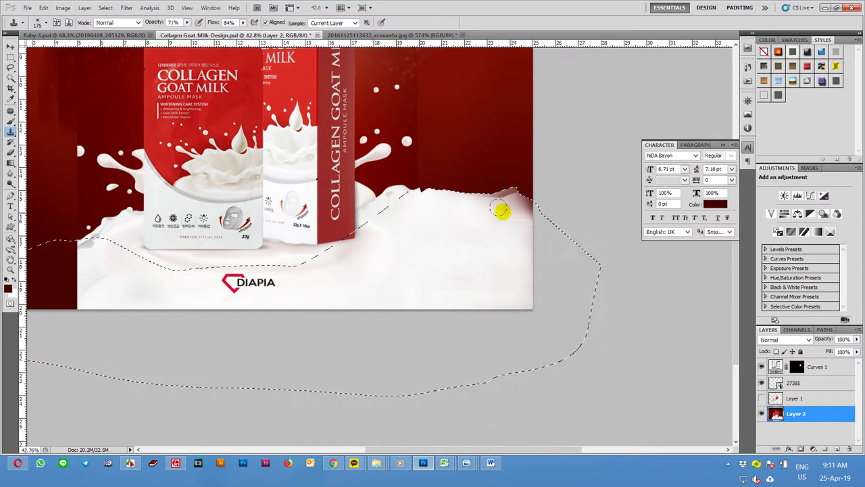
- Clone milk over the lower-left red strip to the left edge, then deselect
{"action": "scroll", "coordinate": [534, 248], "scroll_direction": "left", "scroll_amount": 3}
{"action": "scroll", "coordinate": [534, 248], "scroll_direction": "down", "scroll_amount": 1}
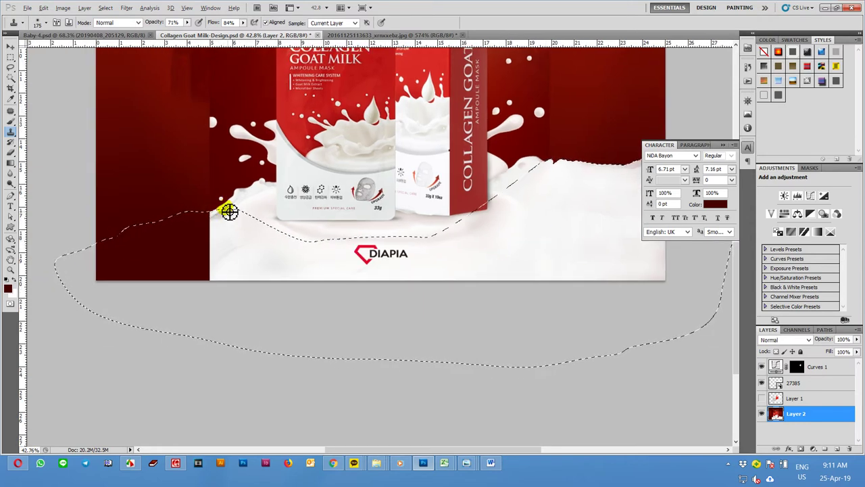
{"action": "mouse_move", "coordinate": [220, 218]}
{"action": "left_mouse_down"}
{"action": "mouse_move", "coordinate": [199, 216]}
{"action": "mouse_move", "coordinate": [179, 245]}
{"action": "mouse_move", "coordinate": [185, 247]}
{"action": "mouse_move", "coordinate": [144, 264]}
{"action": "mouse_move", "coordinate": [168, 259]}
{"action": "mouse_move", "coordinate": [176, 284]}
{"action": "mouse_move", "coordinate": [162, 278]}
{"action": "mouse_move", "coordinate": [282, 264]}
{"action": "mouse_move", "coordinate": [264, 235]}
{"action": "mouse_move", "coordinate": [251, 234]}
{"action": "mouse_move", "coordinate": [243, 266]}
{"action": "mouse_move", "coordinate": [300, 264]}
{"action": "mouse_move", "coordinate": [185, 273]}
{"action": "mouse_move", "coordinate": [276, 265]}
{"action": "mouse_move", "coordinate": [252, 266]}
{"action": "mouse_move", "coordinate": [192, 234]}
{"action": "mouse_move", "coordinate": [98, 269]}
{"action": "left_mouse_up"}
{"action": "left_click", "coordinate": [261, 251], "text": "alt"}
{"action": "mouse_move", "coordinate": [216, 228]}
{"action": "left_mouse_down"}
{"action": "mouse_move", "coordinate": [174, 222]}
{"action": "mouse_move", "coordinate": [125, 250]}
{"action": "mouse_move", "coordinate": [193, 227]}
{"action": "mouse_move", "coordinate": [101, 257]}
{"action": "mouse_move", "coordinate": [88, 291]}
{"action": "mouse_move", "coordinate": [116, 272]}
{"action": "mouse_move", "coordinate": [54, 298]}
{"action": "left_mouse_up"}
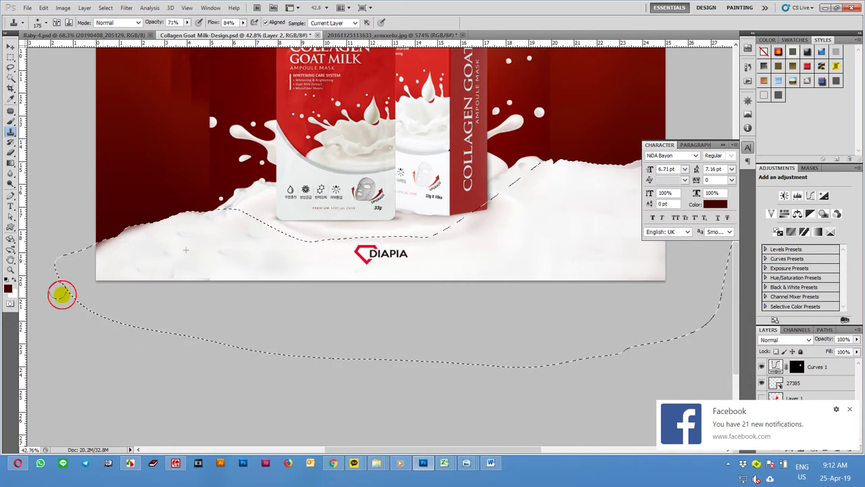
{"action": "left_click_drag", "start_coordinate": [496, 245], "coordinate": [451, 250]}
{"action": "key", "text": "ctrl+d"}
{"action": "mouse_move", "coordinate": [175, 273]}
{"action": "left_mouse_down"}
{"action": "mouse_move", "coordinate": [273, 254]}
{"action": "mouse_move", "coordinate": [289, 300]}
{"action": "left_mouse_up"}
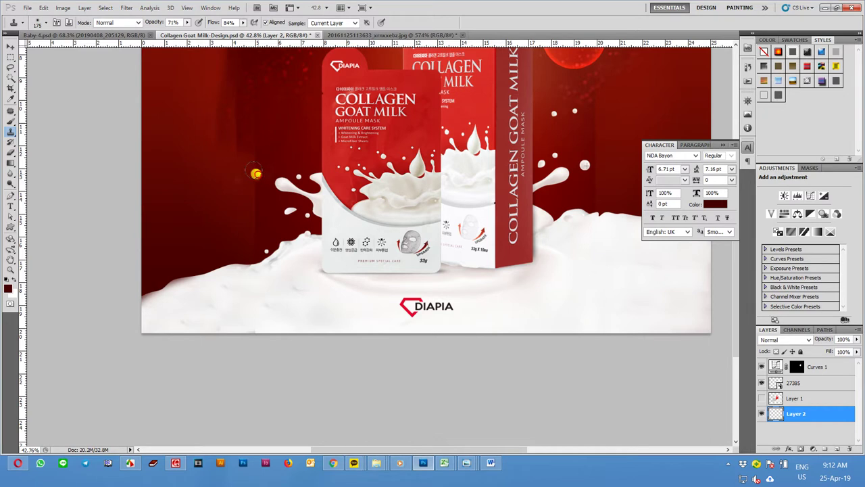
- Undo the stray milk stroke on the left background and stamp a cloned milk droplet there
{"action": "left_click_drag", "start_coordinate": [238, 178], "coordinate": [184, 207]}
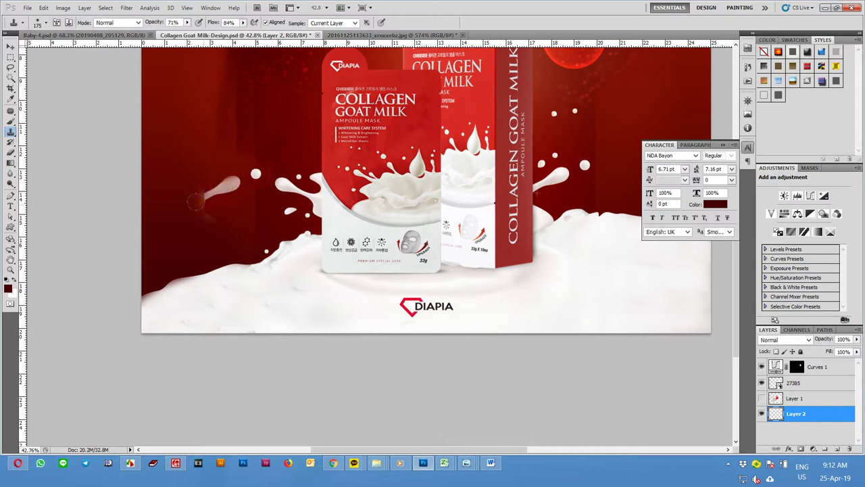
{"action": "key", "text": "ctrl+z"}
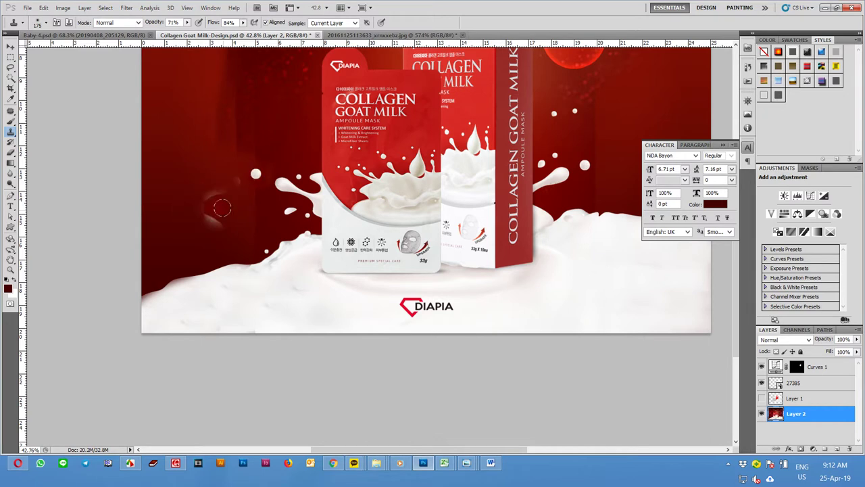
{"action": "left_click", "coordinate": [292, 215], "text": "alt"}
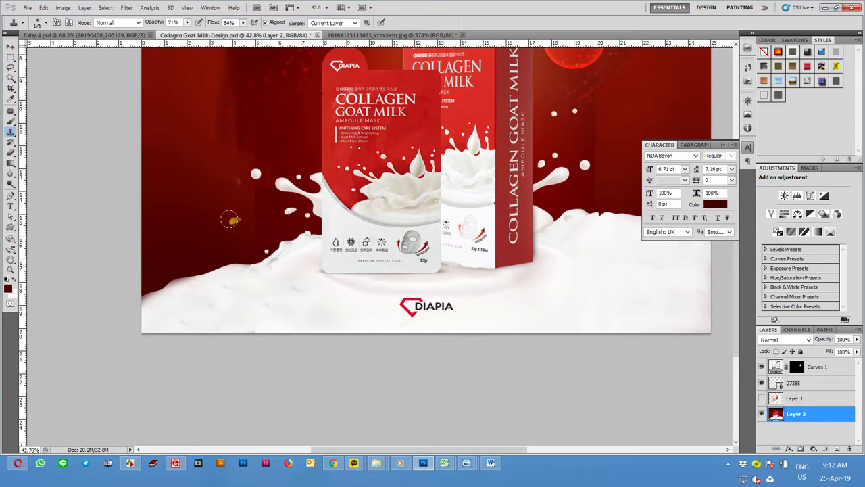
{"action": "left_click", "coordinate": [236, 220]}
{"action": "left_click", "coordinate": [188, 200], "text": "alt"}
- Clone background texture over the left red area and the right-side milk droplet
{"action": "scroll", "coordinate": [188, 206], "scroll_direction": "up", "scroll_amount": 4}
{"action": "scroll", "coordinate": [286, 251], "scroll_direction": "up", "scroll_amount": 1}
{"action": "left_click", "coordinate": [312, 274], "text": "alt"}
{"action": "left_click_drag", "start_coordinate": [249, 309], "coordinate": [263, 304]}
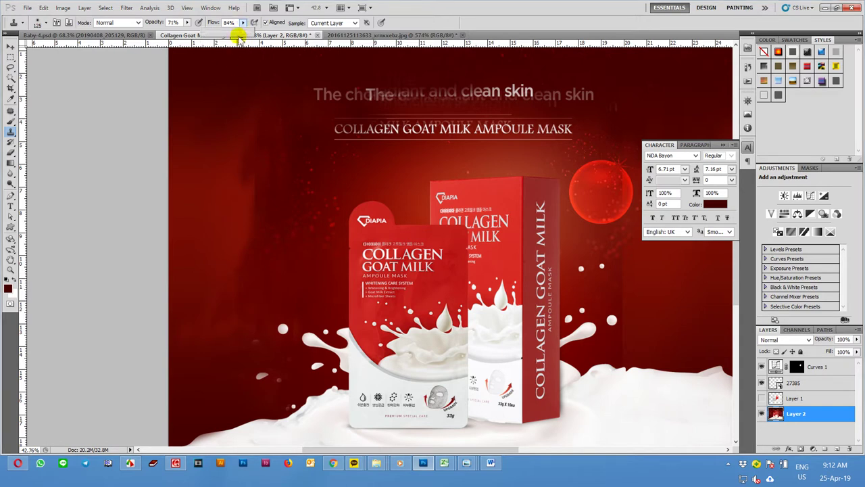
{"action": "left_click_drag", "start_coordinate": [612, 300], "coordinate": [463, 280]}
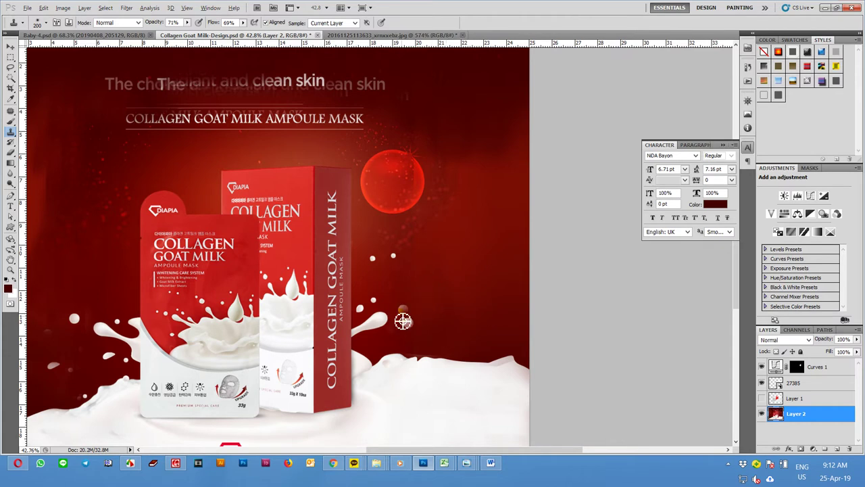
{"action": "left_click_drag", "start_coordinate": [450, 307], "coordinate": [437, 305]}
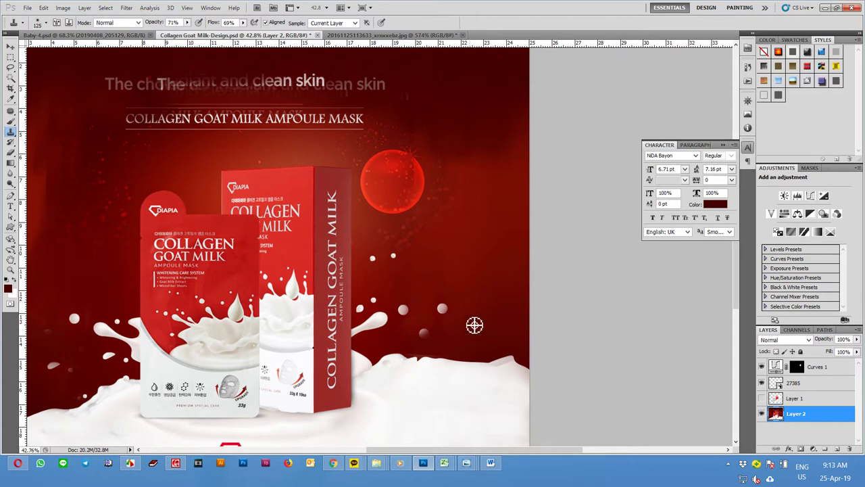
- Smooth the ragged milk crest on the right with cloned milk
{"action": "left_click", "coordinate": [452, 379]}
{"action": "mouse_move", "coordinate": [451, 379]}
{"action": "left_mouse_down"}
{"action": "mouse_move", "coordinate": [408, 372]}
{"action": "mouse_move", "coordinate": [467, 353]}
{"action": "left_mouse_up"}
{"action": "left_click_drag", "start_coordinate": [422, 355], "coordinate": [443, 354]}
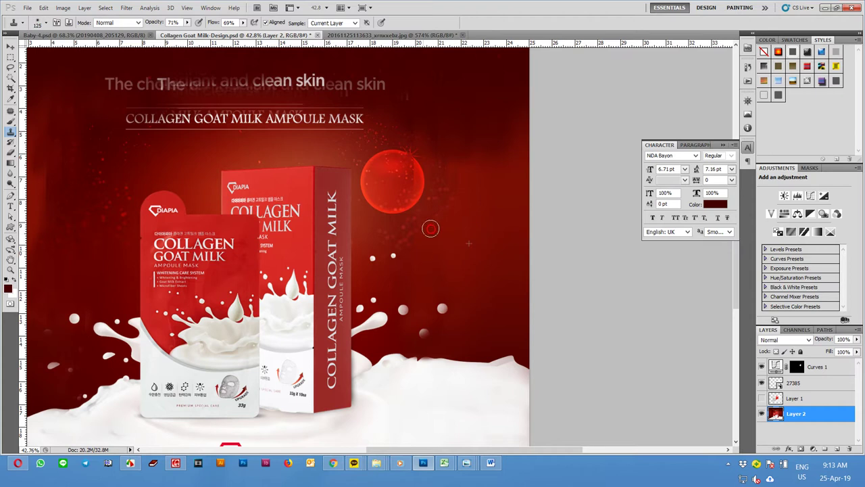
- Clone nearby dark-red background texture over the upper-right area around the red orb
{"action": "scroll", "coordinate": [451, 175], "scroll_direction": "up", "scroll_amount": 3}
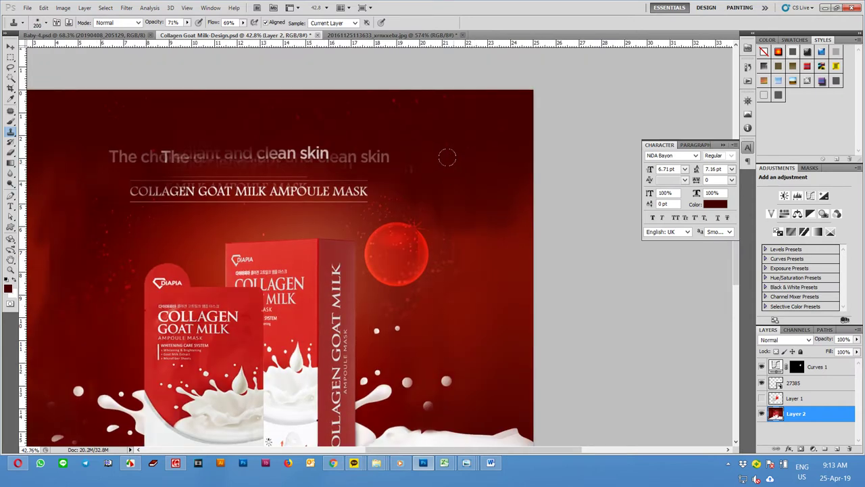
{"action": "left_click_drag", "start_coordinate": [424, 170], "coordinate": [413, 178]}
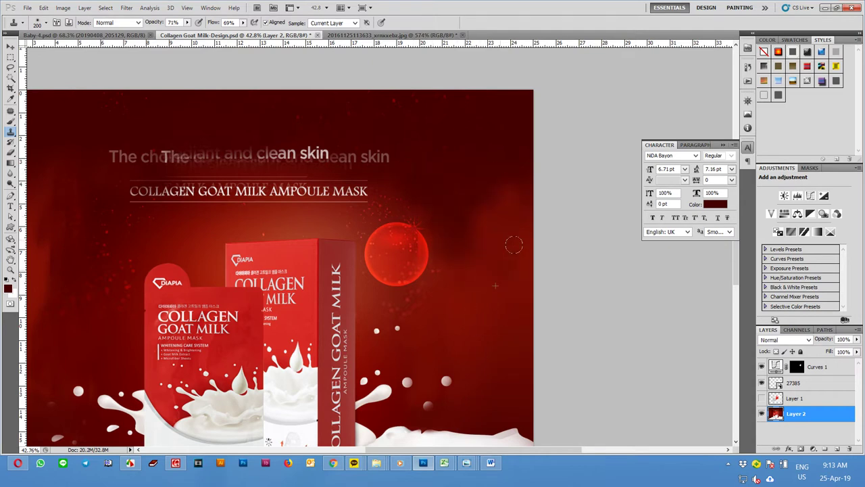
{"action": "left_click", "coordinate": [463, 92], "text": "alt"}
{"action": "left_click", "coordinate": [422, 137], "text": "alt"}
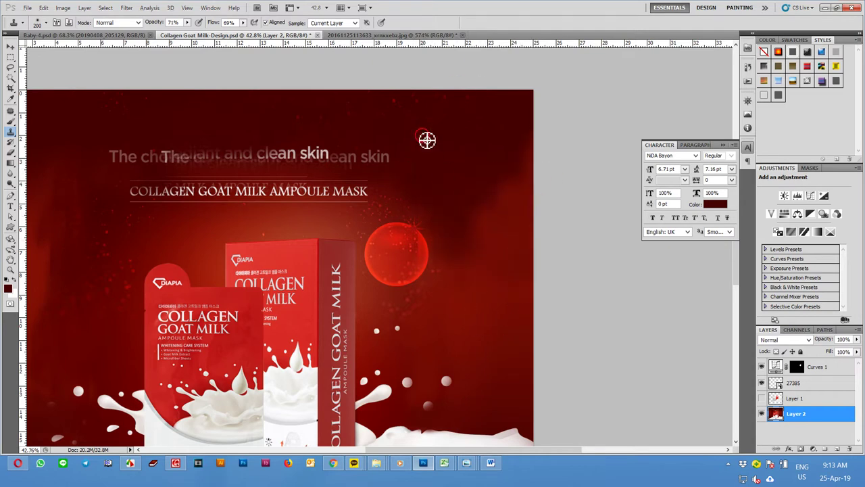
{"action": "left_click", "coordinate": [394, 217], "text": "alt"}
{"action": "left_click", "coordinate": [456, 259]}
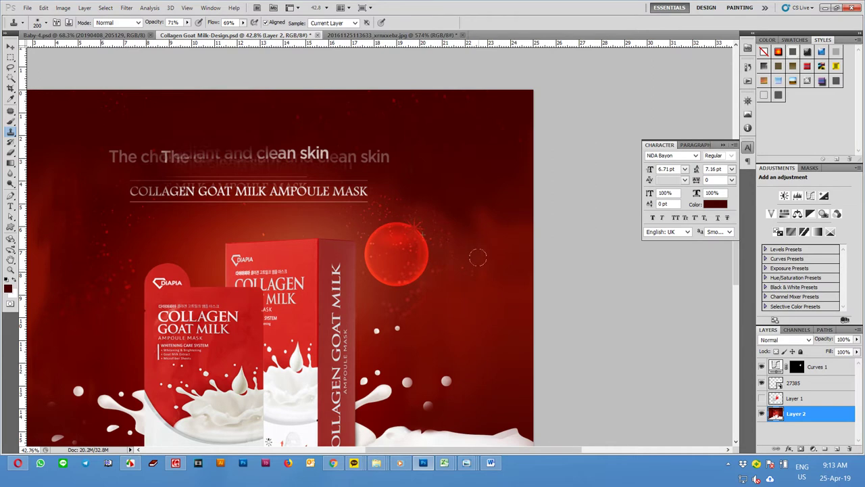
{"action": "left_click", "coordinate": [519, 242]}
{"action": "left_click", "coordinate": [435, 309]}
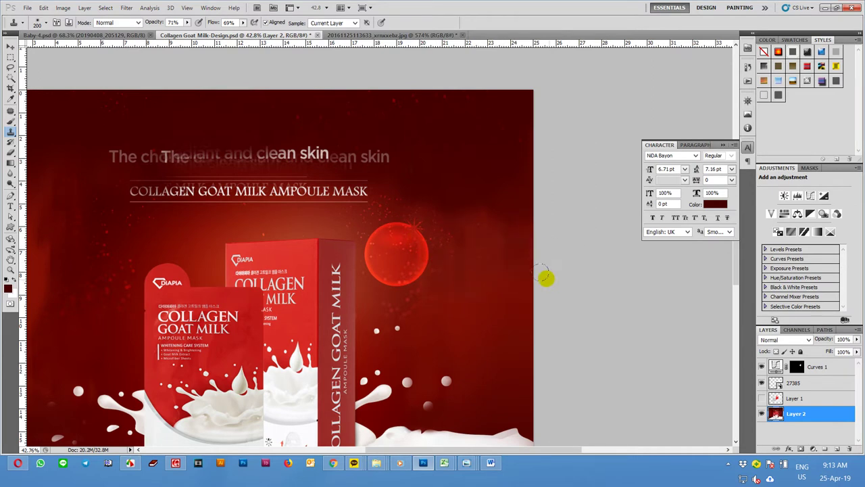
{"action": "left_click_drag", "start_coordinate": [394, 239], "coordinate": [533, 213]}
{"action": "left_click", "coordinate": [178, 190]}
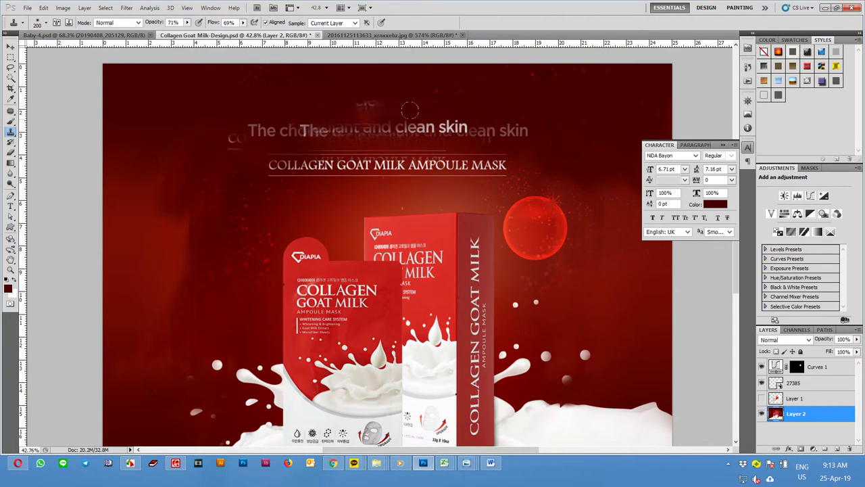
{"action": "left_click_drag", "start_coordinate": [526, 104], "coordinate": [502, 161]}
- Patch out the Collagen Goat Milk Ampoule Mask headline with clean dark-red background
{"action": "key", "text": "j"}
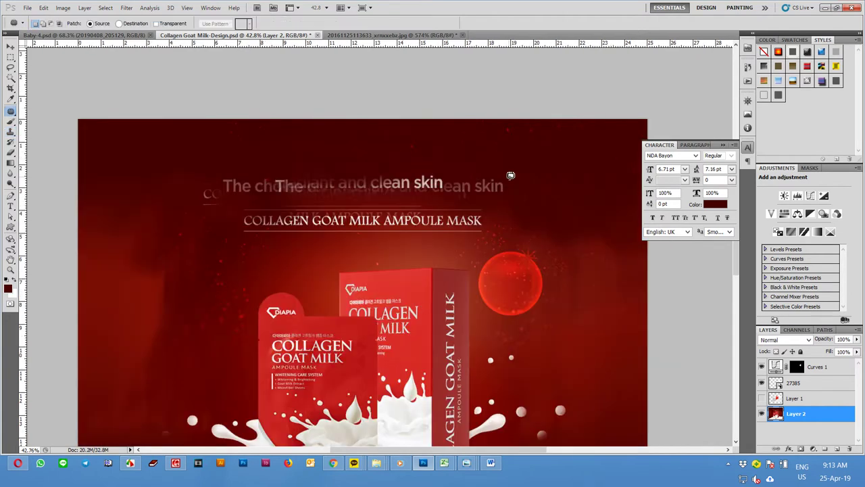
{"action": "left_click_drag", "start_coordinate": [442, 167], "coordinate": [266, 163]}
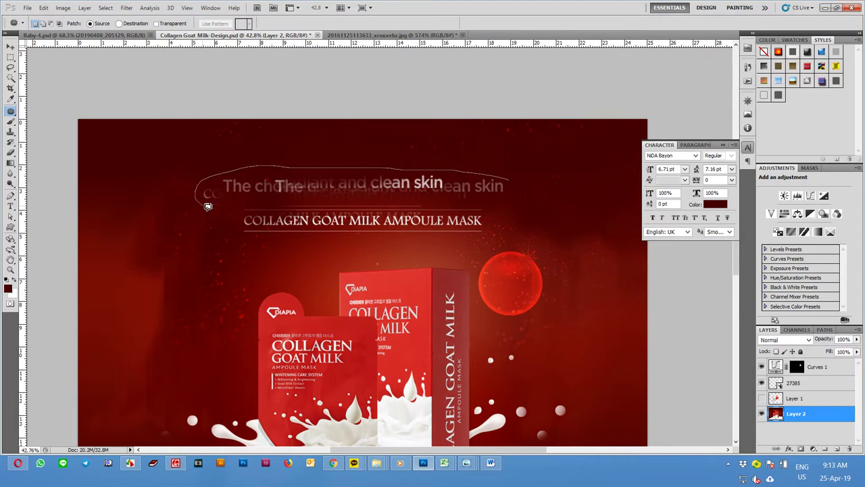
{"action": "mouse_move", "coordinate": [267, 203]}
{"action": "left_mouse_down"}
{"action": "mouse_move", "coordinate": [453, 204]}
{"action": "mouse_move", "coordinate": [461, 156]}
{"action": "left_mouse_up"}
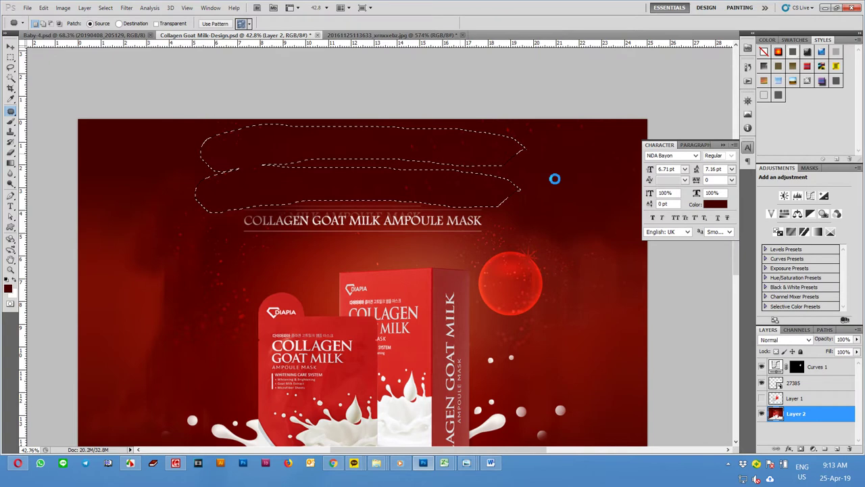
{"action": "key", "text": "ctrl+d"}
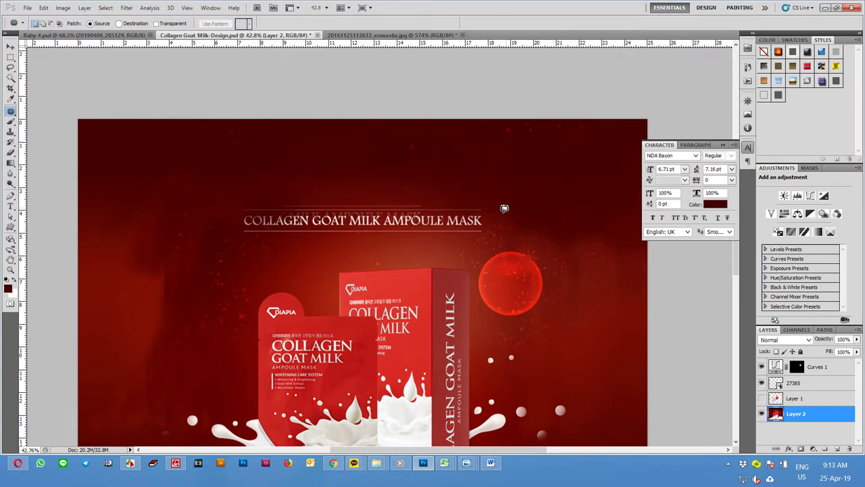
- Patch away the tagline line beneath it with dark background
{"action": "left_click_drag", "start_coordinate": [456, 200], "coordinate": [240, 196]}
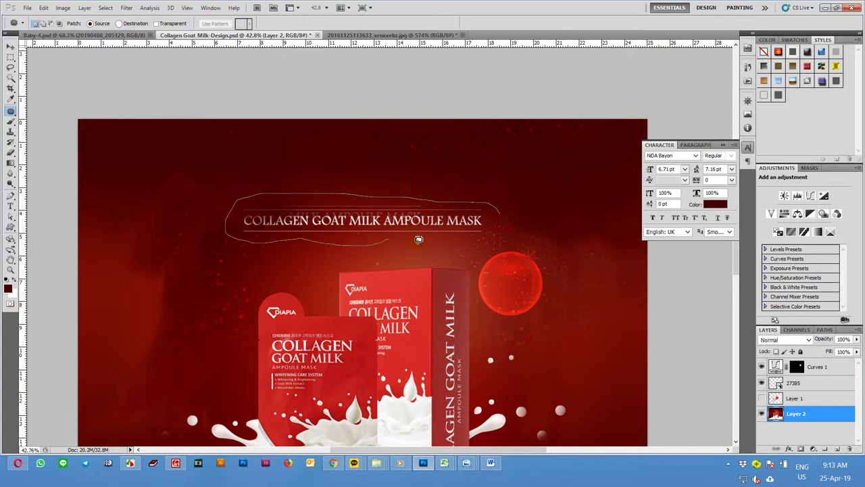
{"action": "left_click_drag", "start_coordinate": [504, 226], "coordinate": [467, 176]}
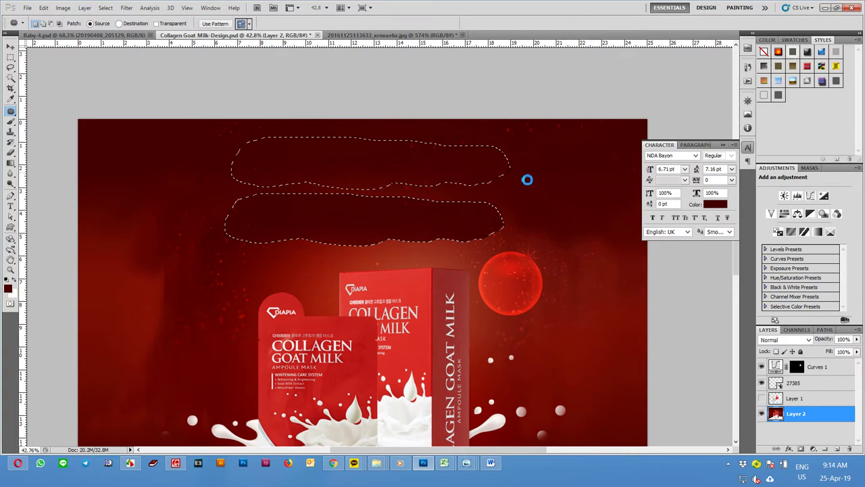
{"action": "key", "text": "ctrl+d"}
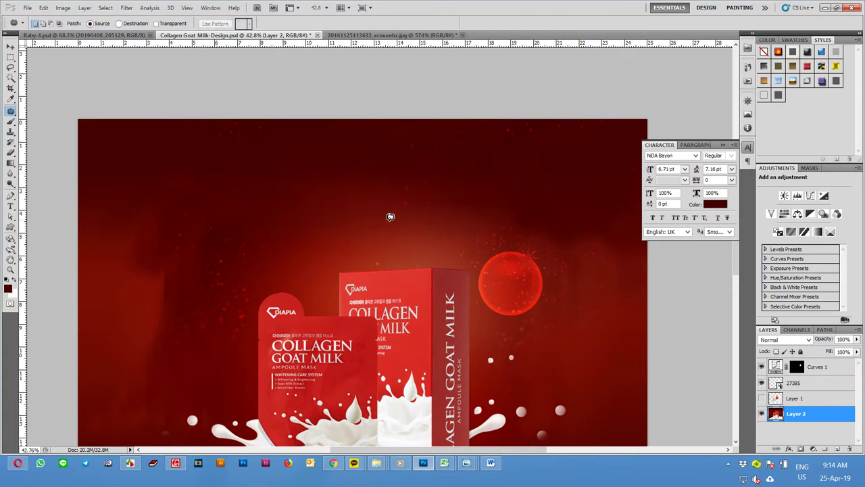
- Clone dark-red texture over the left and lower-left background beside the pouch
{"action": "key", "text": "s"}
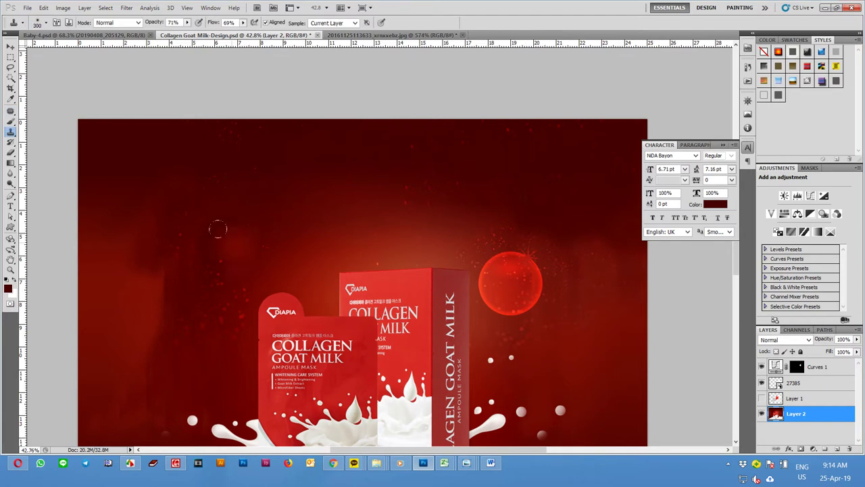
{"action": "left_click", "coordinate": [234, 248], "text": "alt"}
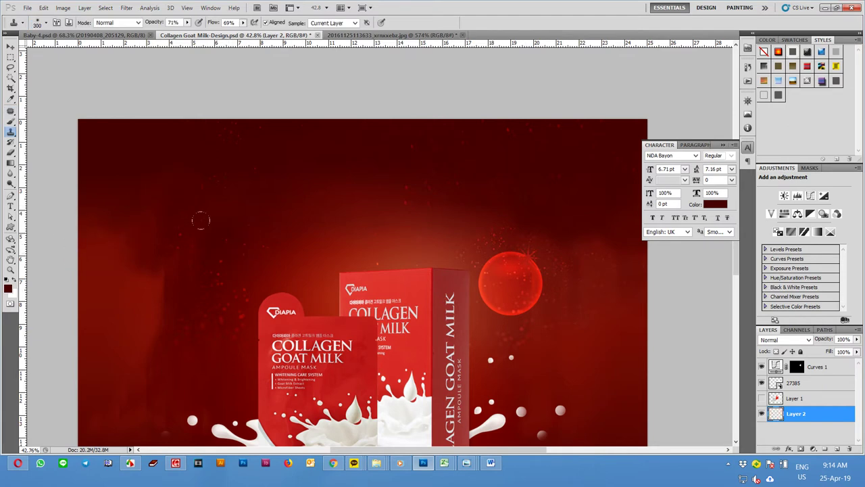
{"action": "mouse_move", "coordinate": [182, 306]}
{"action": "left_mouse_down"}
{"action": "mouse_move", "coordinate": [124, 317]}
{"action": "mouse_move", "coordinate": [186, 195]}
{"action": "left_mouse_up"}
{"action": "left_click_drag", "start_coordinate": [101, 268], "coordinate": [82, 186]}
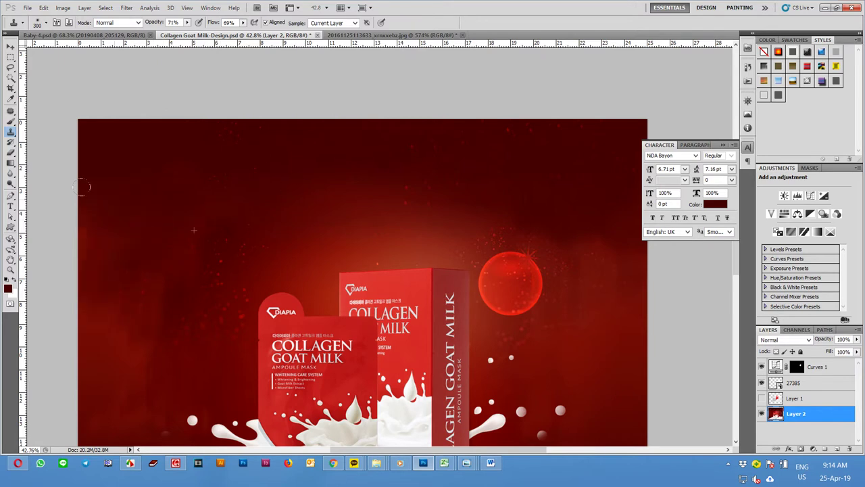
{"action": "left_click", "coordinate": [290, 154], "text": "alt"}
{"action": "left_click_drag", "start_coordinate": [142, 315], "coordinate": [97, 350]}
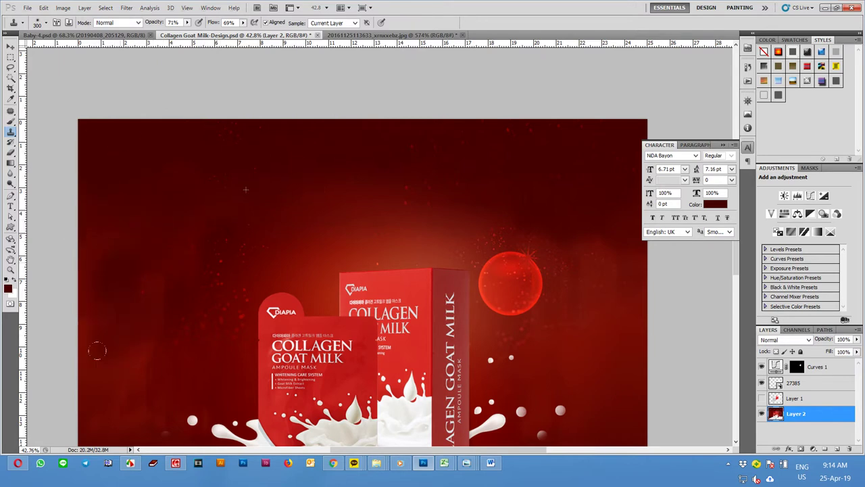
{"action": "left_click_drag", "start_coordinate": [144, 229], "coordinate": [273, 167]}
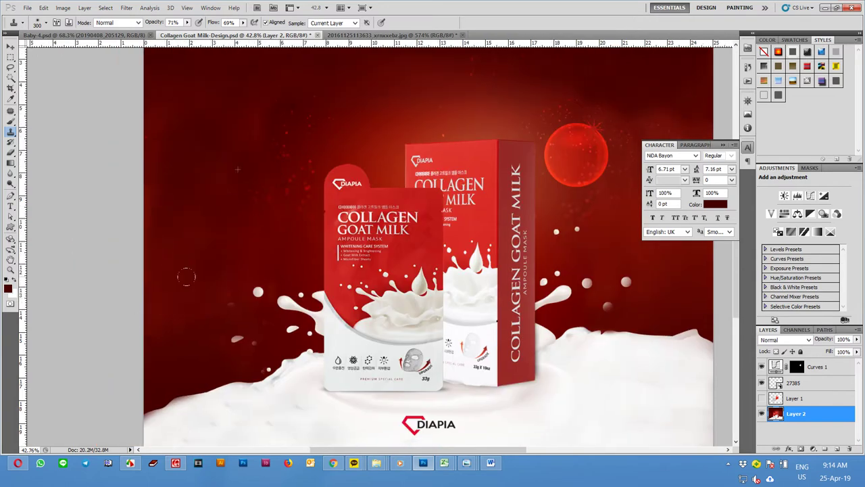
{"action": "mouse_move", "coordinate": [201, 286]}
{"action": "left_mouse_down"}
{"action": "mouse_move", "coordinate": [207, 271]}
{"action": "mouse_move", "coordinate": [177, 304]}
{"action": "left_mouse_up"}
- Lightly even out the left background, then smooth the milk edge with cloned milk
{"action": "left_click", "coordinate": [188, 222], "text": "alt"}
{"action": "left_click_drag", "start_coordinate": [244, 305], "coordinate": [258, 323]}
{"action": "left_click", "coordinate": [241, 319], "text": "alt"}
{"action": "left_click_drag", "start_coordinate": [222, 311], "coordinate": [269, 308]}
{"action": "left_click", "coordinate": [236, 363], "text": "alt"}
{"action": "left_click_drag", "start_coordinate": [255, 348], "coordinate": [262, 367]}
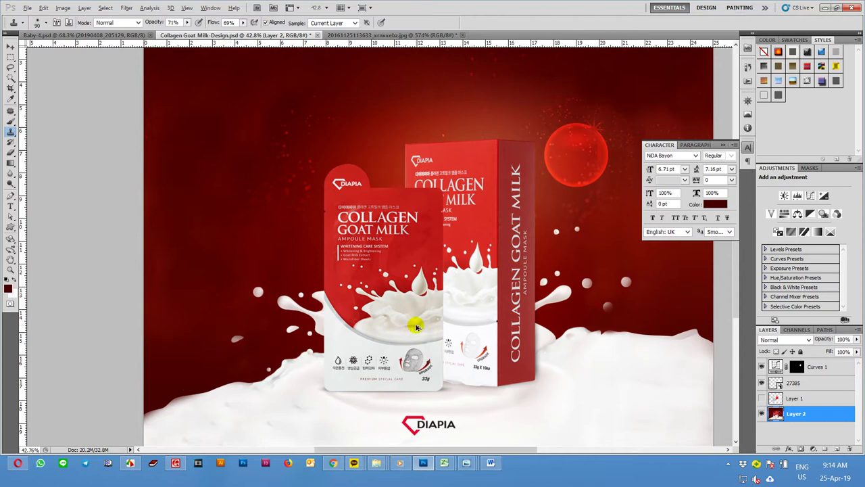
{"action": "scroll", "coordinate": [413, 334], "scroll_direction": "down", "scroll_amount": 3}
{"action": "scroll", "coordinate": [374, 228], "scroll_direction": "up", "scroll_amount": 1}
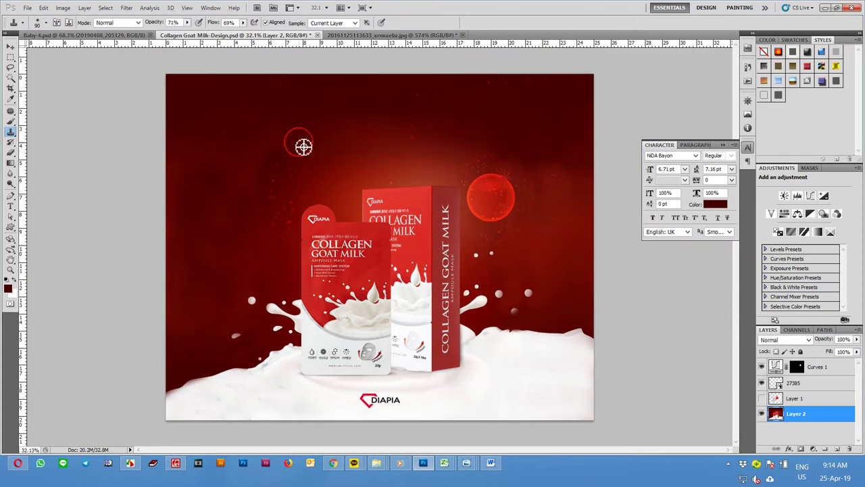
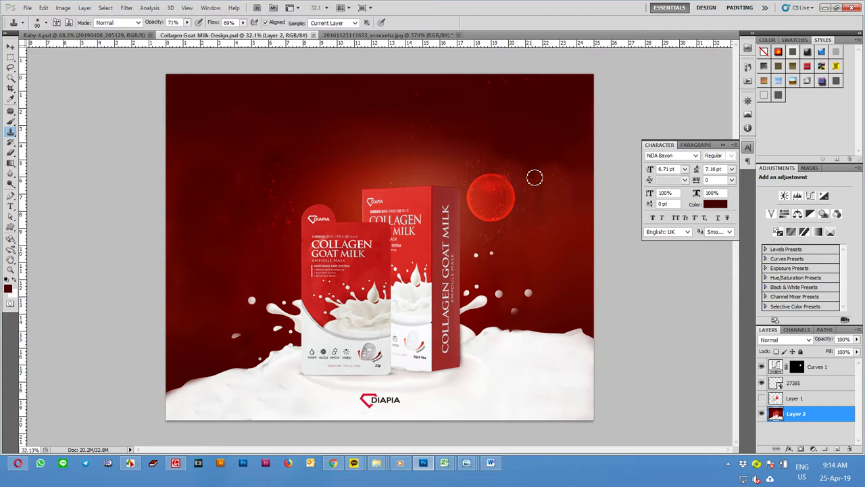
- Link the red sphere layer with its Curves adjustment layer
{"action": "key", "text": "v"}
{"action": "left_click", "coordinate": [497, 195]}
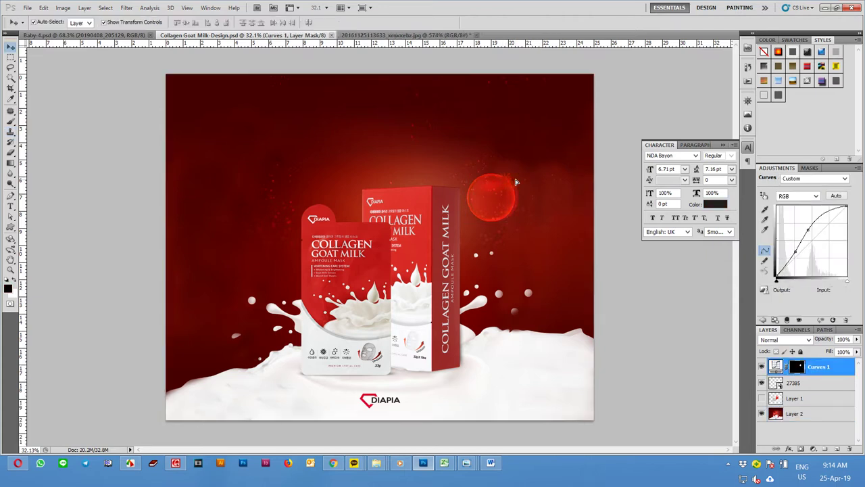
{"action": "left_click", "coordinate": [789, 383], "text": "shift"}
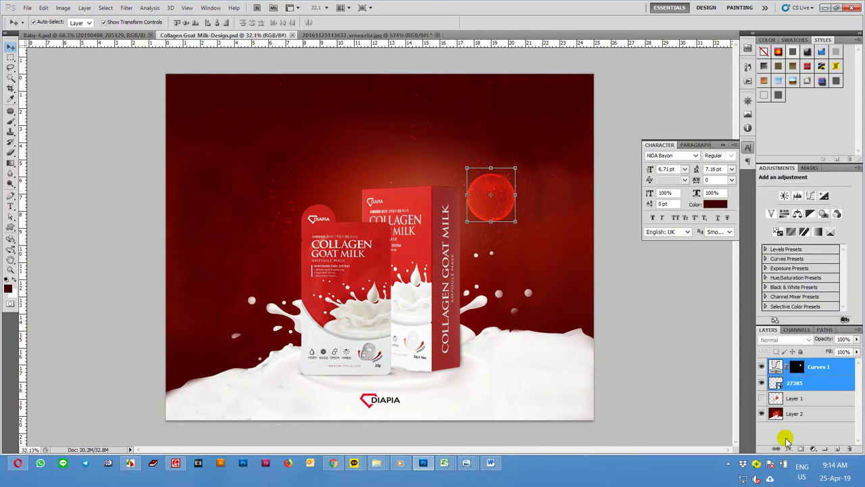
{"action": "left_click", "coordinate": [776, 449]}
- Alt-drag copies of the linked sphere to place several bubbles around the product
{"action": "mouse_move", "coordinate": [508, 191]}
{"action": "left_mouse_down"}
{"action": "mouse_move", "coordinate": [523, 156]}
{"action": "mouse_move", "coordinate": [439, 131]}
{"action": "mouse_move", "coordinate": [265, 182]}
{"action": "mouse_move", "coordinate": [238, 250]}
{"action": "mouse_move", "coordinate": [288, 282]}
{"action": "mouse_move", "coordinate": [231, 320]}
{"action": "left_mouse_up"}
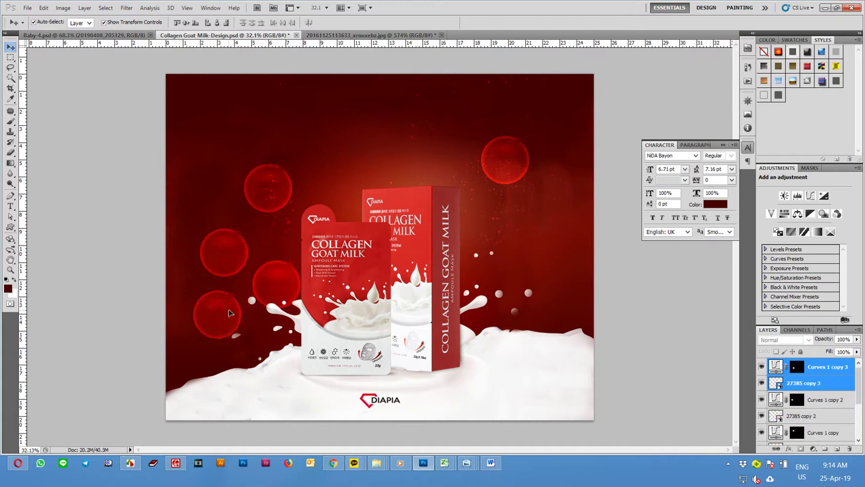
{"action": "left_click", "coordinate": [522, 166]}
{"action": "mouse_move", "coordinate": [523, 166]}
{"action": "left_mouse_down"}
{"action": "mouse_move", "coordinate": [497, 166]}
{"action": "mouse_move", "coordinate": [549, 177]}
{"action": "mouse_move", "coordinate": [496, 222]}
{"action": "mouse_move", "coordinate": [579, 248]}
{"action": "mouse_move", "coordinate": [522, 294]}
{"action": "left_mouse_up"}
{"action": "left_click", "coordinate": [284, 188]}
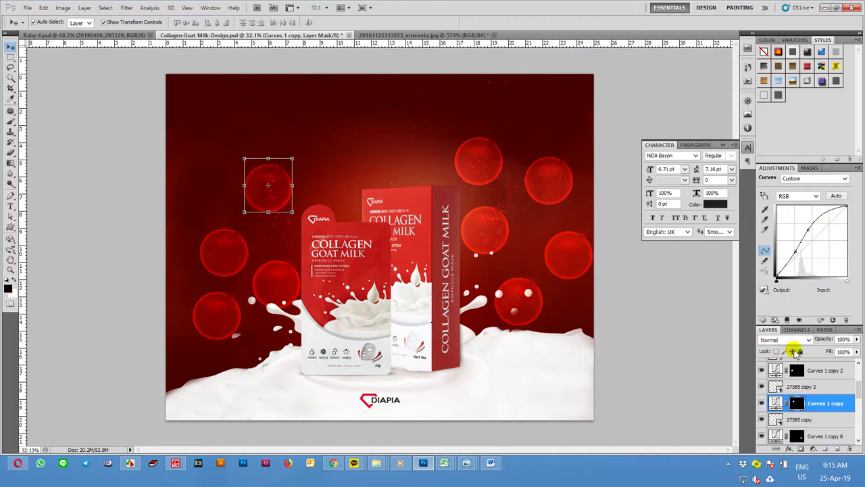
{"action": "left_click", "coordinate": [270, 189]}
{"action": "left_click_drag", "start_coordinate": [270, 189], "coordinate": [204, 168]}
{"action": "key", "text": "Delete"}
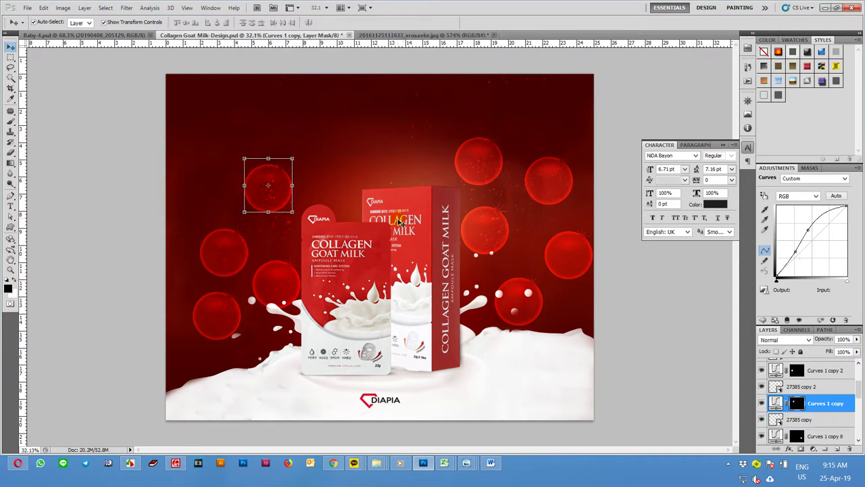
{"action": "left_click", "coordinate": [804, 386], "text": "shift"}
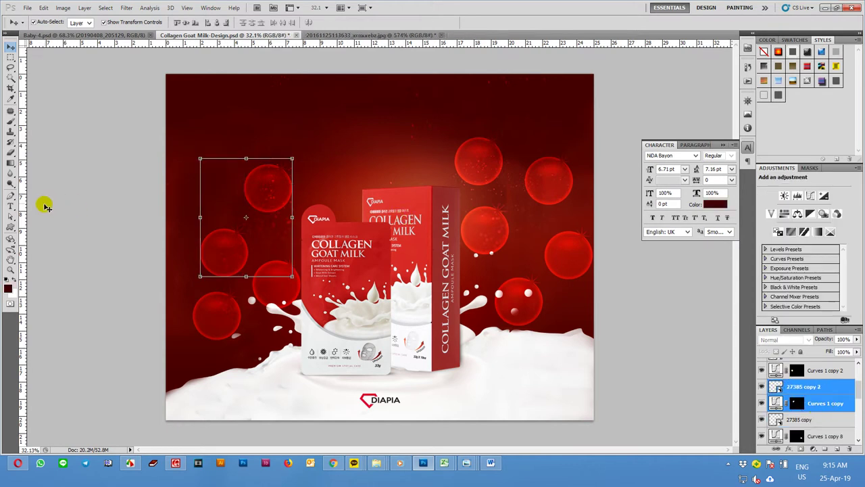
- Lock the background layer and move a sphere to the upper left
{"action": "left_click", "coordinate": [762, 422]}
{"action": "left_click", "coordinate": [798, 437]}
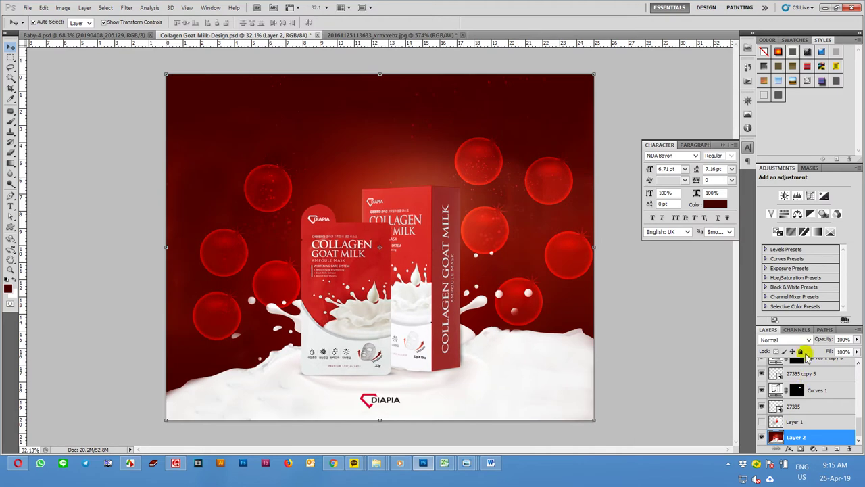
{"action": "left_click", "coordinate": [276, 198]}
{"action": "left_click_drag", "start_coordinate": [276, 197], "coordinate": [223, 159]}
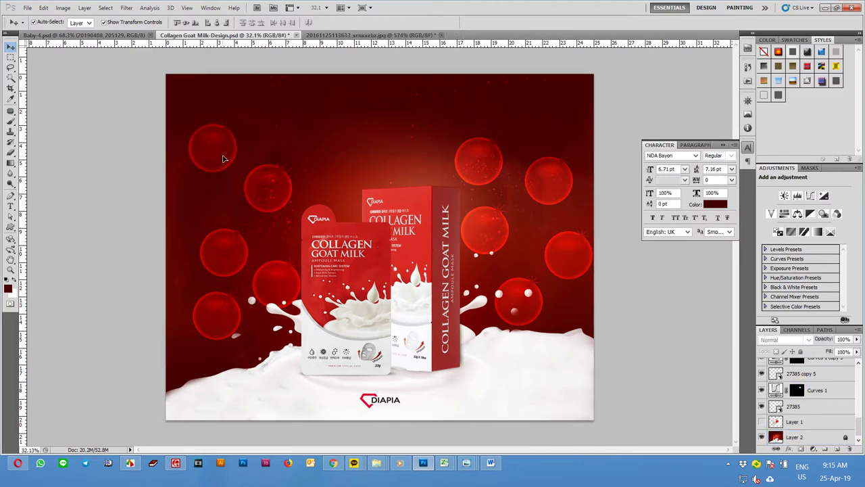
{"action": "left_click", "coordinate": [618, 304]}
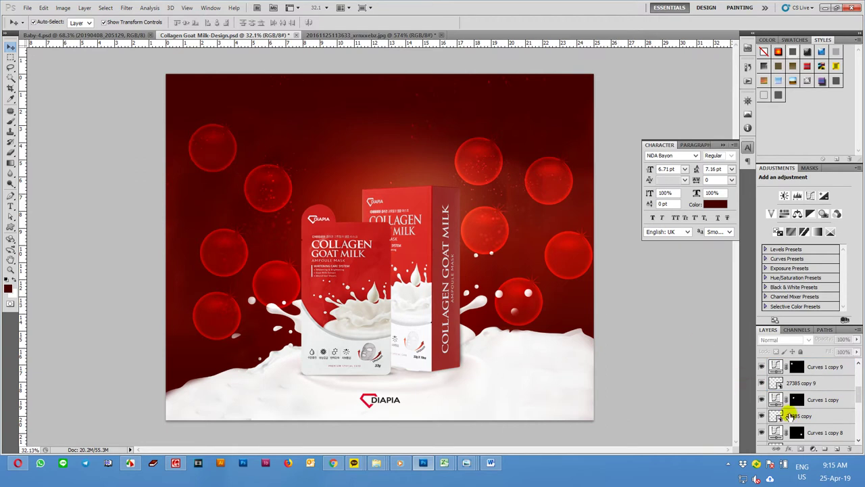
- Group all sphere layers into Group 1 and show the product-info image Layer 1
{"action": "scroll", "coordinate": [789, 414], "scroll_direction": "down", "scroll_amount": 3}
{"action": "scroll", "coordinate": [791, 409], "scroll_direction": "down", "scroll_amount": 3}
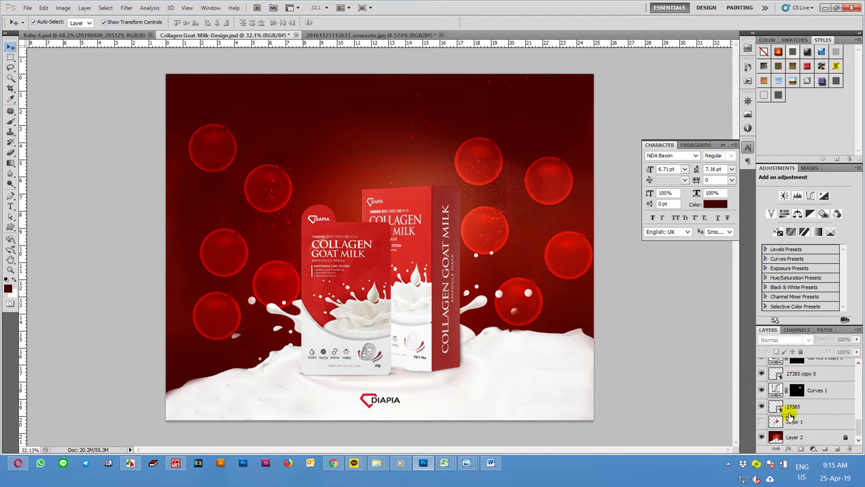
{"action": "left_click", "coordinate": [810, 409]}
{"action": "scroll", "coordinate": [815, 405], "scroll_direction": "up", "scroll_amount": 2}
{"action": "scroll", "coordinate": [819, 406], "scroll_direction": "up", "scroll_amount": 2}
{"action": "scroll", "coordinate": [823, 406], "scroll_direction": "up", "scroll_amount": 1}
{"action": "left_click", "coordinate": [826, 367], "text": "shift"}
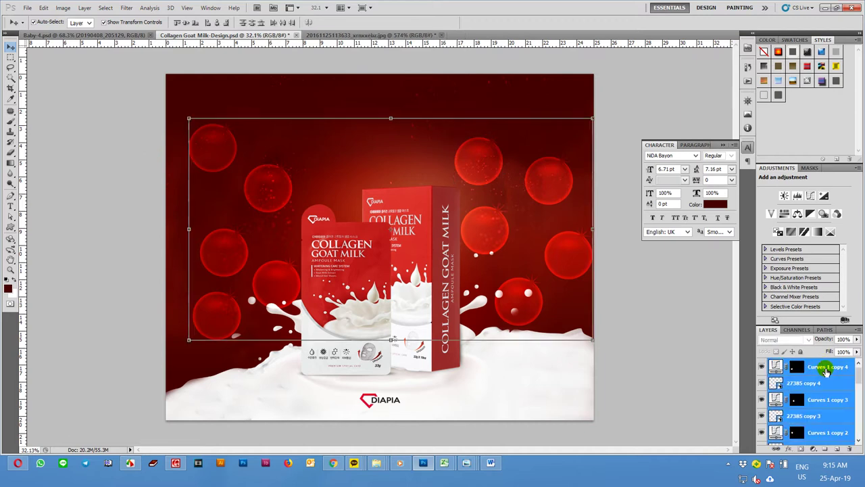
{"action": "key", "text": "ctrl+g"}
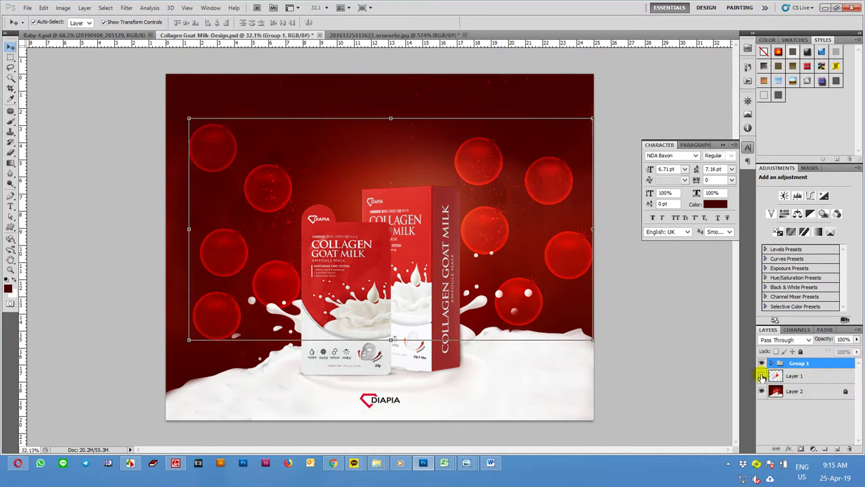
{"action": "left_click", "coordinate": [762, 376]}
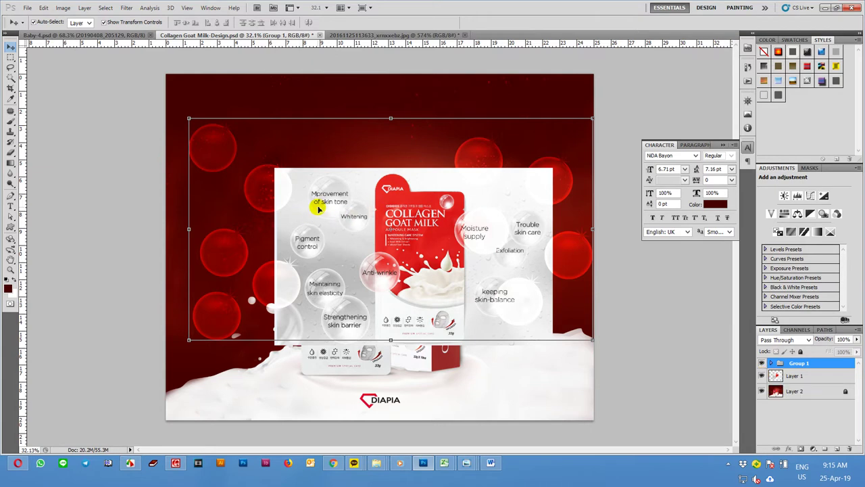
- Move the product-info image up and left, and select the Khmer Whitening word in Word
{"action": "left_click_drag", "start_coordinate": [418, 225], "coordinate": [543, 326]}
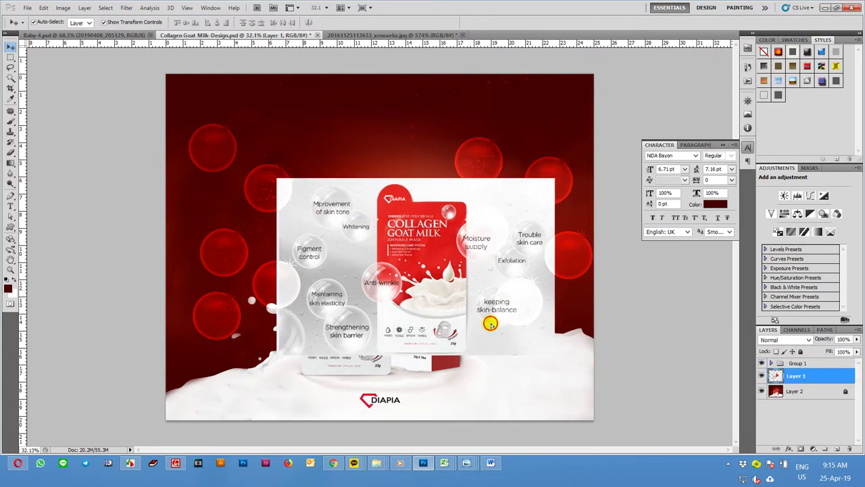
{"action": "mouse_move", "coordinate": [543, 326]}
{"action": "left_mouse_down"}
{"action": "mouse_move", "coordinate": [624, 214]}
{"action": "mouse_move", "coordinate": [495, 171]}
{"action": "mouse_move", "coordinate": [274, 188]}
{"action": "mouse_move", "coordinate": [403, 191]}
{"action": "mouse_move", "coordinate": [392, 198]}
{"action": "mouse_move", "coordinate": [398, 211]}
{"action": "left_mouse_up"}
{"action": "left_click", "coordinate": [491, 463]}
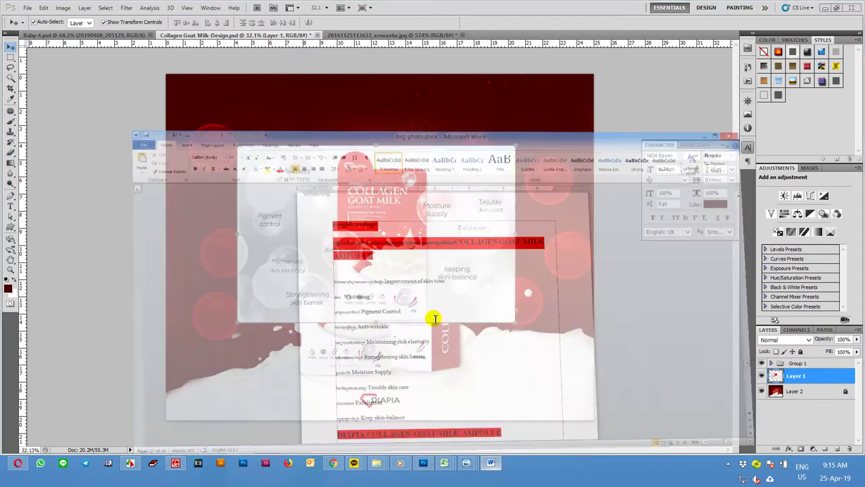
{"action": "scroll", "coordinate": [273, 279], "scroll_direction": "up", "scroll_amount": 2}
{"action": "scroll", "coordinate": [257, 274], "scroll_direction": "up", "scroll_amount": 2}
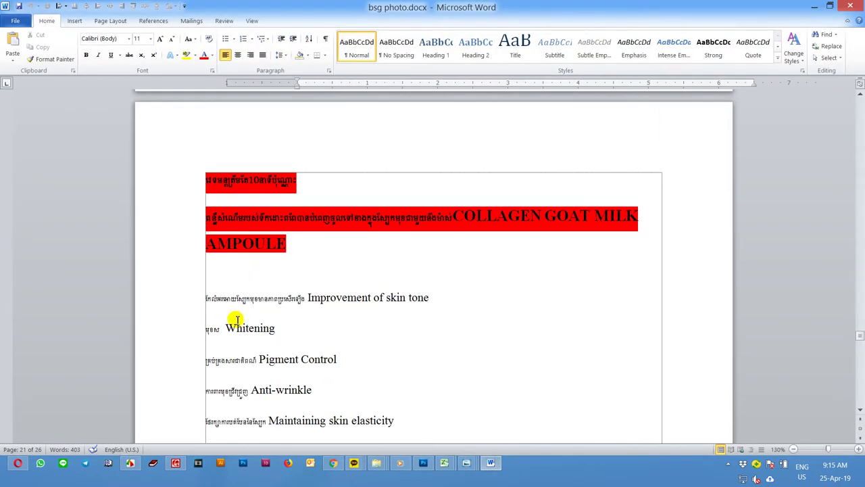
{"action": "left_click_drag", "start_coordinate": [222, 331], "coordinate": [207, 330]}
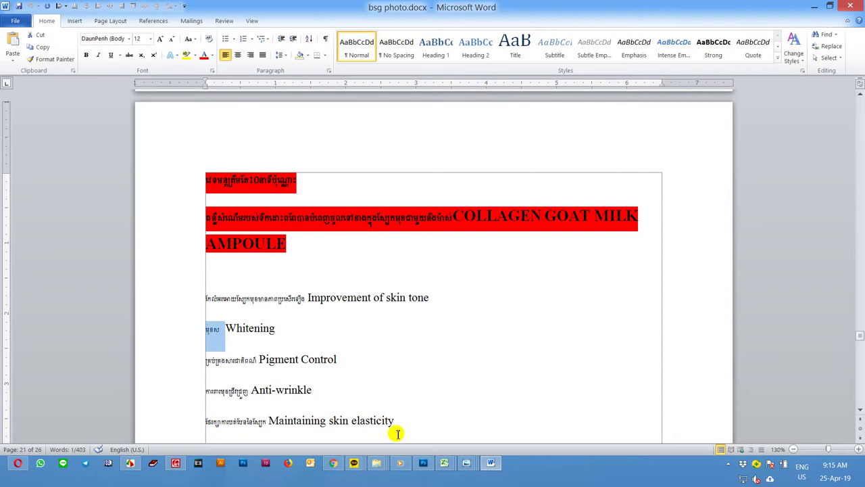
{"action": "left_click", "coordinate": [423, 463]}
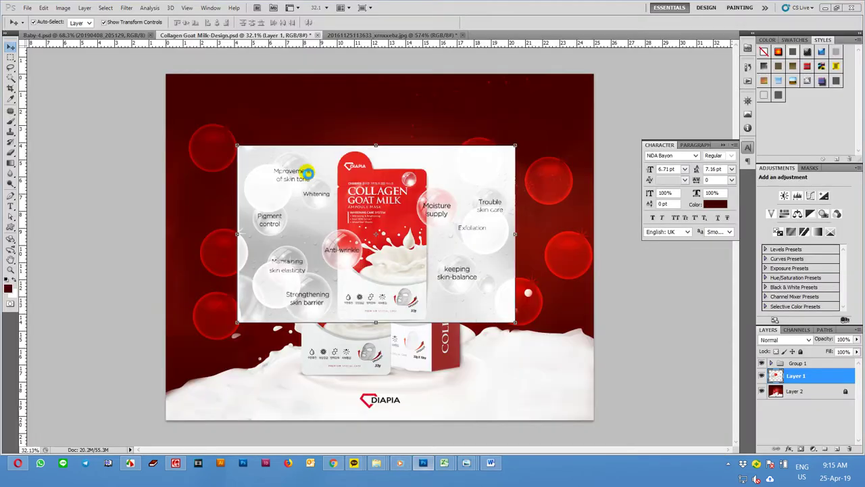
- Move the product-info image lower right and add a white 20.71 pt Khmer label on the upper-left sphere
{"action": "left_click_drag", "start_coordinate": [357, 195], "coordinate": [448, 208]}
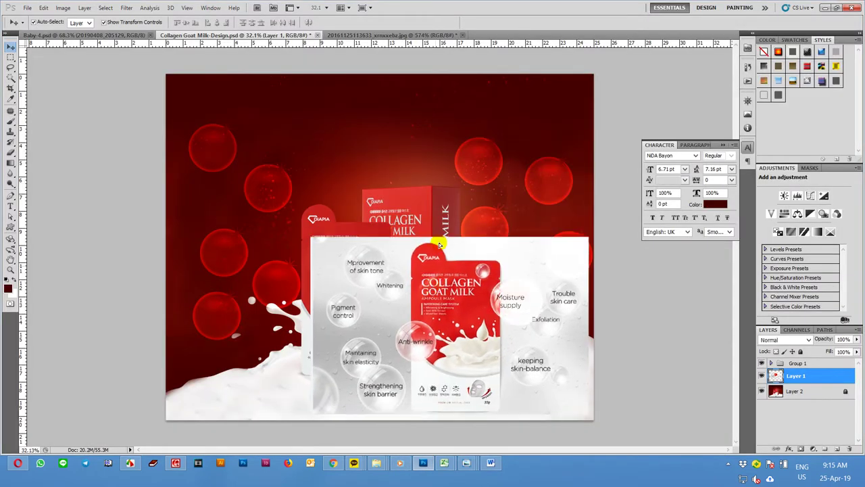
{"action": "scroll", "coordinate": [266, 185], "scroll_direction": "up", "scroll_amount": 2}
{"action": "scroll", "coordinate": [260, 188], "scroll_direction": "up", "scroll_amount": 2}
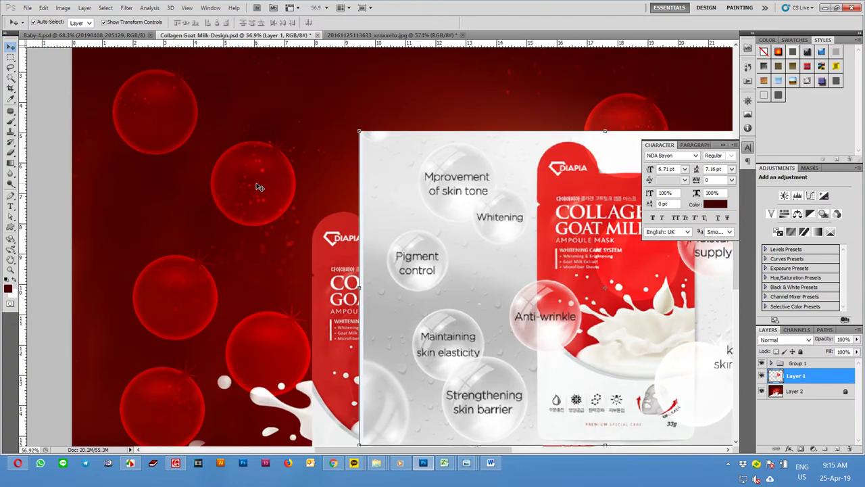
{"action": "key", "text": "t"}
{"action": "left_click", "coordinate": [239, 188]}
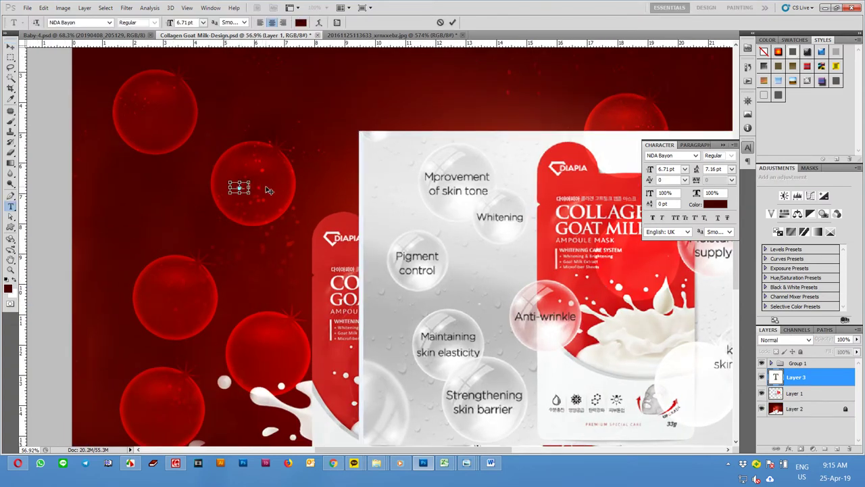
{"action": "left_click", "coordinate": [301, 22]}
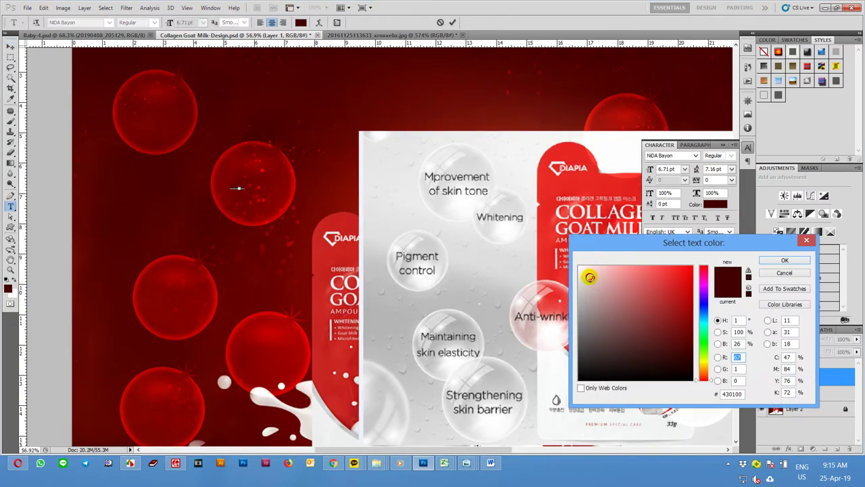
{"action": "left_click", "coordinate": [785, 261]}
{"action": "key", "text": "ctrl+shift+period"}
{"action": "key", "text": "ctrl+shift+period"}
{"action": "key", "text": "ctrl+shift+period"}
{"action": "key", "text": "ctrl+shift+period"}
{"action": "key", "text": "ctrl+shift+period"}
{"action": "key", "text": "ctrl+shift+period"}
{"action": "key", "text": "ctrl+shift+period"}
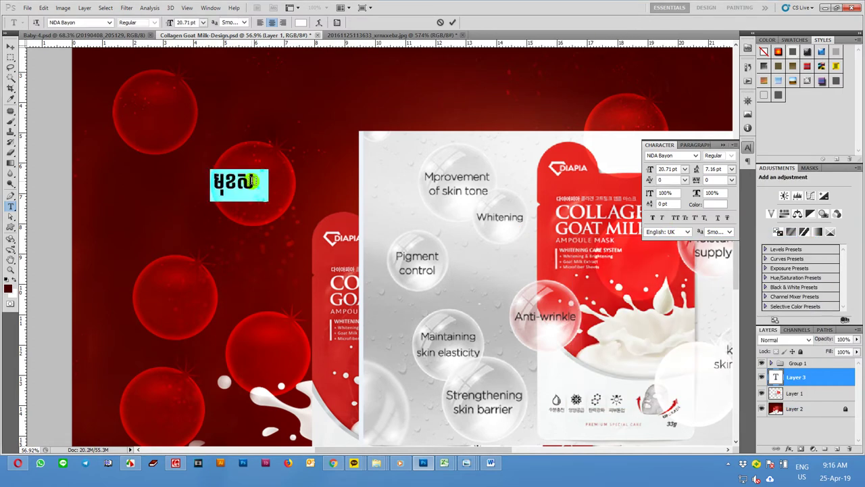
{"action": "key", "text": "ctrl+Return"}
- Lock the sphere group Group 1
{"action": "key", "text": "v"}
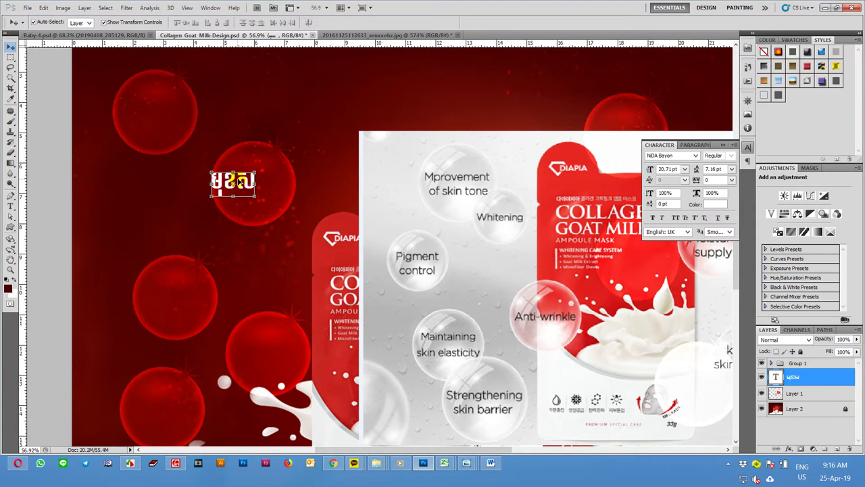
{"action": "left_click", "coordinate": [239, 182]}
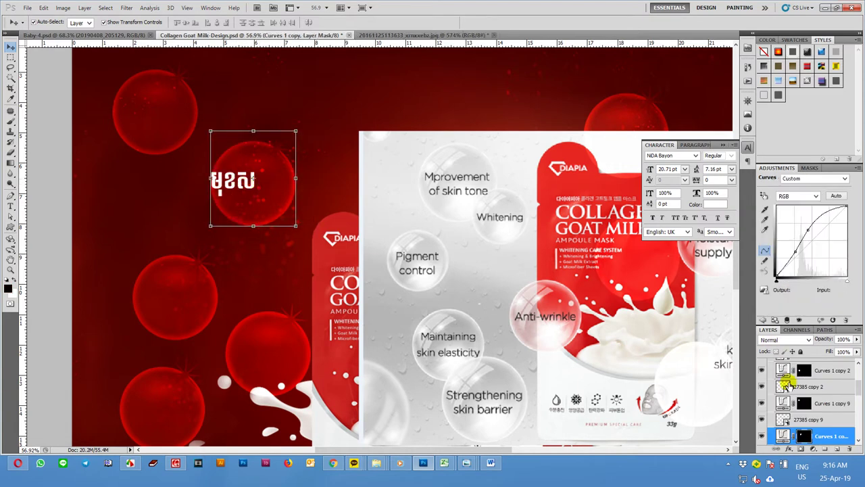
{"action": "scroll", "coordinate": [786, 387], "scroll_direction": "up", "scroll_amount": 5}
{"action": "left_click", "coordinate": [770, 364]}
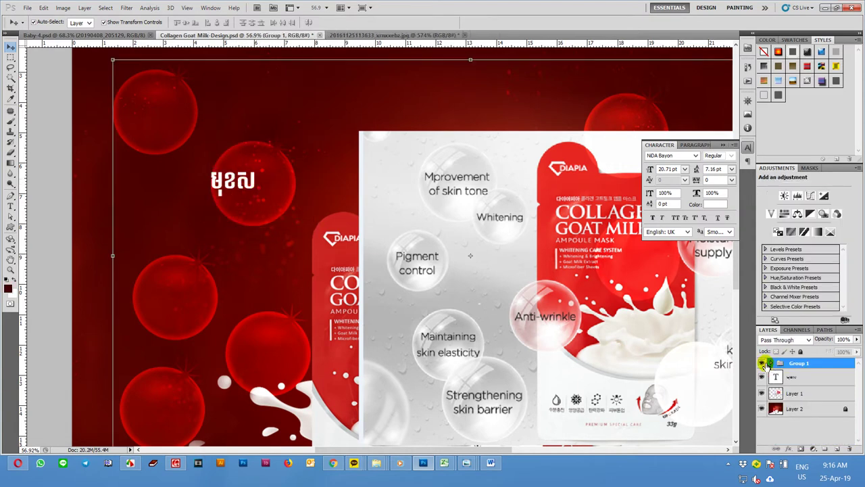
{"action": "left_click", "coordinate": [802, 351]}
- Scale the Khmer text to about 133% with Free Transform
{"action": "scroll", "coordinate": [250, 190], "scroll_direction": "up", "scroll_amount": 2}
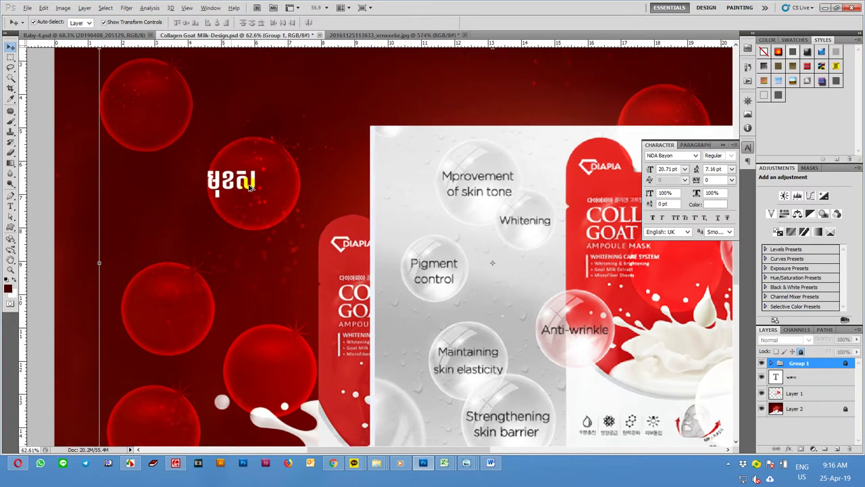
{"action": "left_click", "coordinate": [267, 188]}
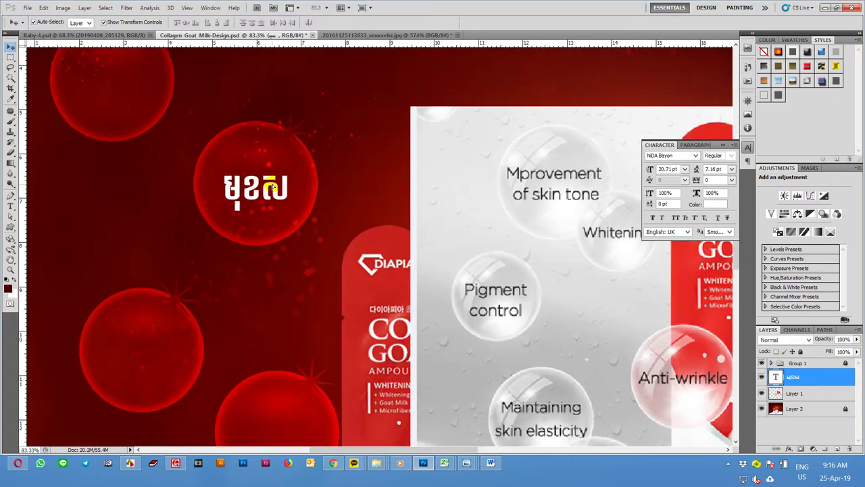
{"action": "key", "text": "ctrl+t"}
{"action": "left_click_drag", "start_coordinate": [307, 170], "coordinate": [323, 164]}
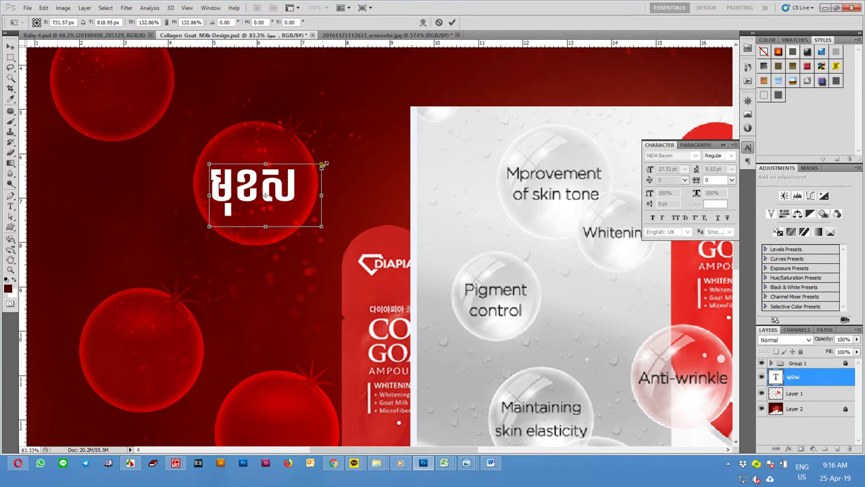
{"action": "key", "text": "Return"}
{"action": "scroll", "coordinate": [304, 145], "scroll_direction": "down", "scroll_amount": 2}
{"action": "scroll", "coordinate": [305, 144], "scroll_direction": "down", "scroll_amount": 2}
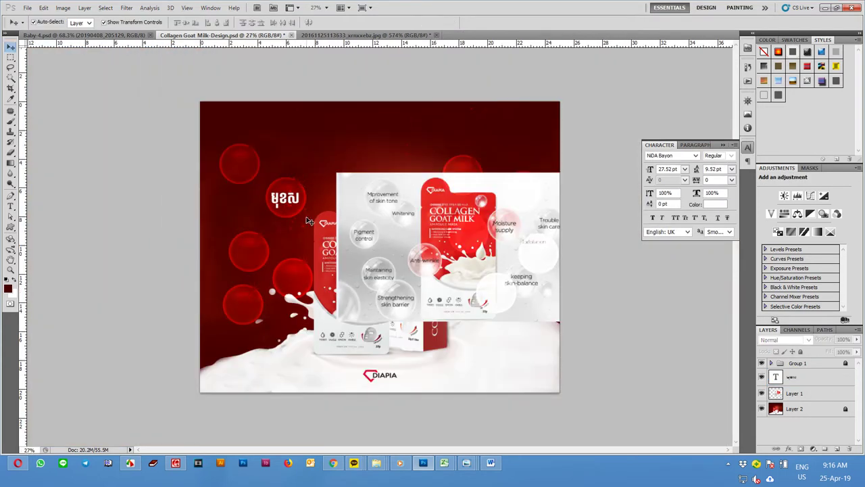
- Preview NDA Funan, NDA Bayon and NiDA Angkor on the word, then apply Khmer OS Content
{"action": "scroll", "coordinate": [307, 221], "scroll_direction": "up", "scroll_amount": 2}
{"action": "scroll", "coordinate": [307, 221], "scroll_direction": "up", "scroll_amount": 1}
{"action": "double_click", "coordinate": [241, 169]}
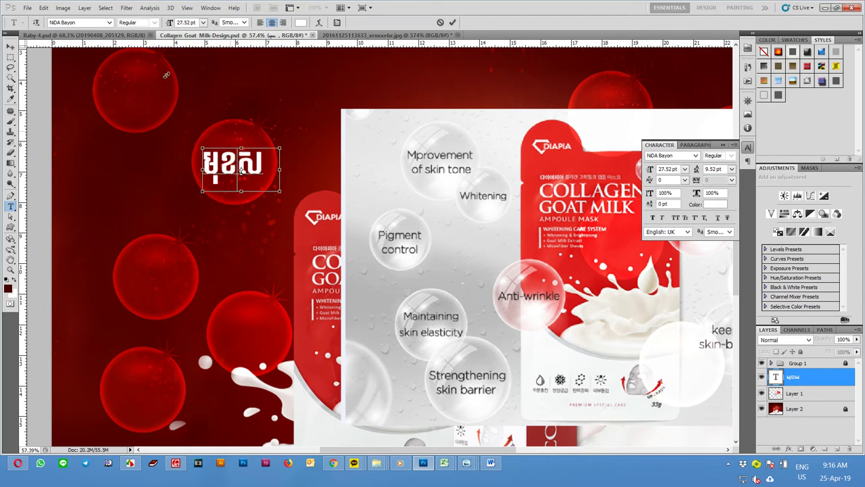
{"action": "key", "text": "ctrl+a"}
{"action": "left_click", "coordinate": [88, 23]}
{"action": "key", "text": "Down"}
{"action": "key", "text": "Down"}
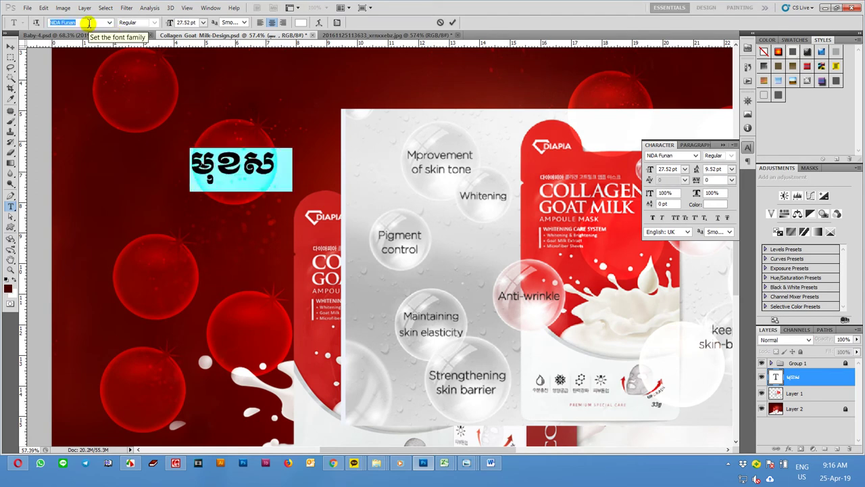
{"action": "key", "text": "Up"}
{"action": "key", "text": "Up"}
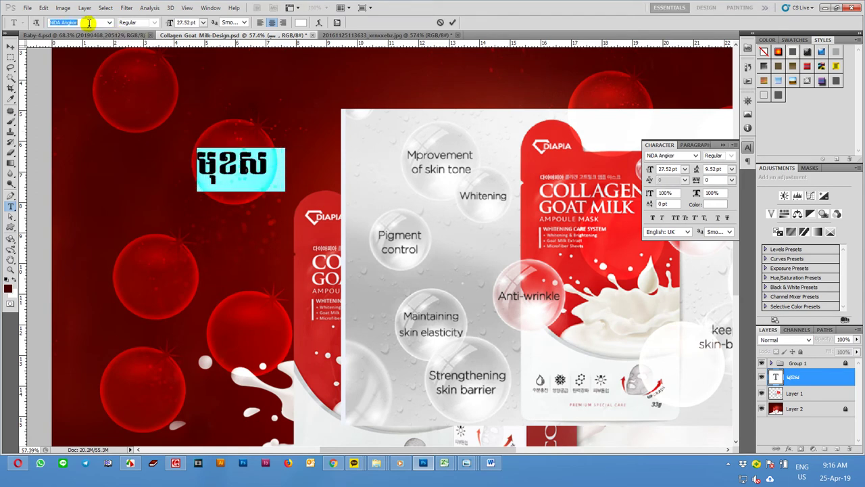
{"action": "key", "text": "Up"}
{"action": "key", "text": "Down"}
{"action": "left_click", "coordinate": [109, 22]}
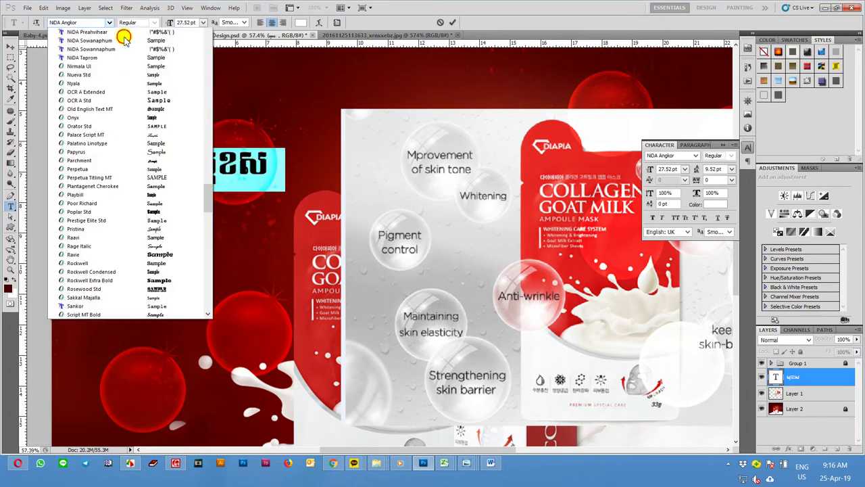
{"action": "mouse_move", "coordinate": [211, 124]}
{"action": "left_mouse_down"}
{"action": "mouse_move", "coordinate": [211, 65]}
{"action": "mouse_move", "coordinate": [207, 165]}
{"action": "left_mouse_up"}
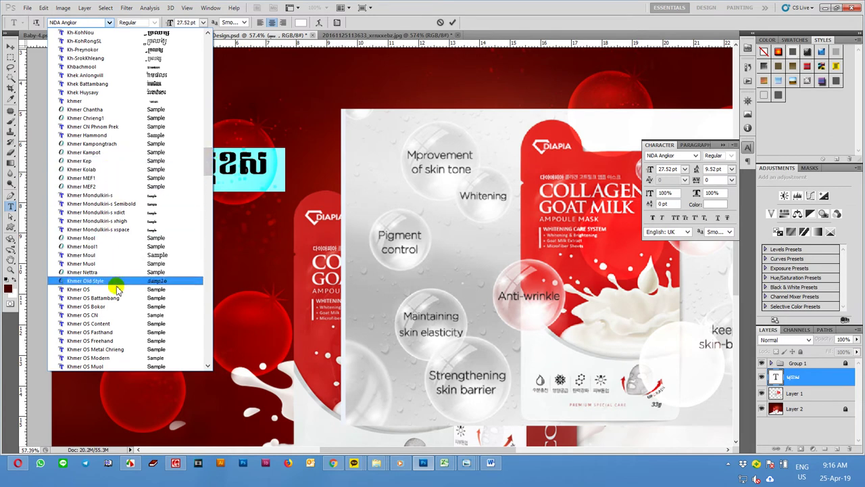
{"action": "left_click", "coordinate": [113, 323]}
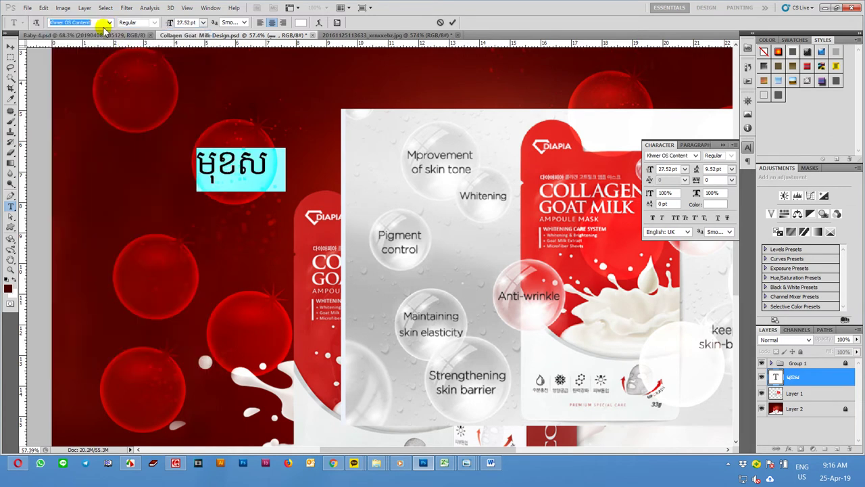
- Preview Khmer fonts on the word, from Khmer Mool1 through Khmer OS Muol to Khmer Vravuth
{"action": "key", "text": "Down"}
{"action": "key", "text": "Down"}
{"action": "key", "text": "Down"}
{"action": "key", "text": "Down"}
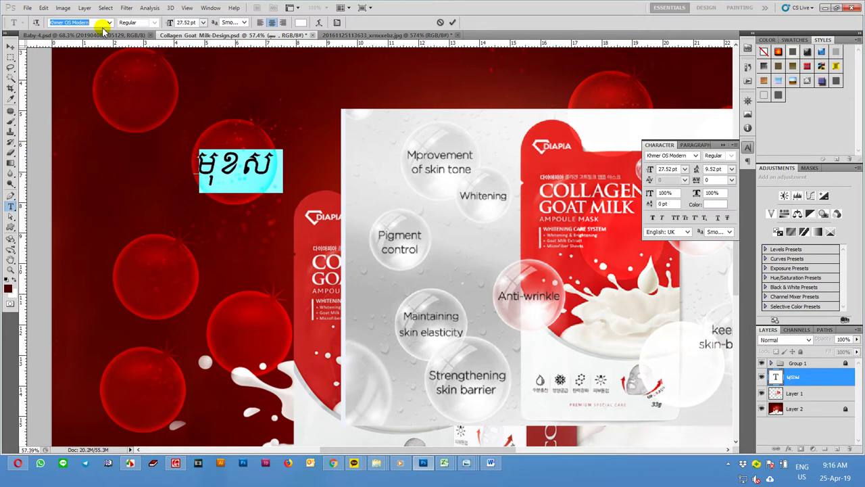
{"action": "key", "text": "Down"}
{"action": "key", "text": "Down"}
{"action": "key", "text": "Down"}
{"action": "key", "text": "Down"}
{"action": "key", "text": "Up"}
{"action": "key", "text": "Up"}
{"action": "key", "text": "Up"}
{"action": "key", "text": "Up"}
{"action": "key", "text": "Up"}
{"action": "key", "text": "Up"}
{"action": "key", "text": "Down"}
{"action": "key", "text": "Down"}
{"action": "key", "text": "Down"}
{"action": "key", "text": "Down"}
{"action": "key", "text": "Down"}
{"action": "key", "text": "Down"}
{"action": "key", "text": "Down"}
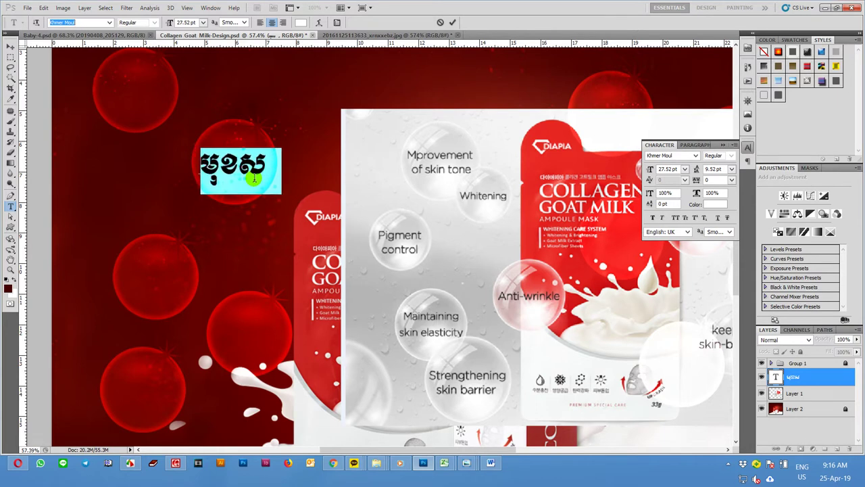
{"action": "key", "text": "Down"}
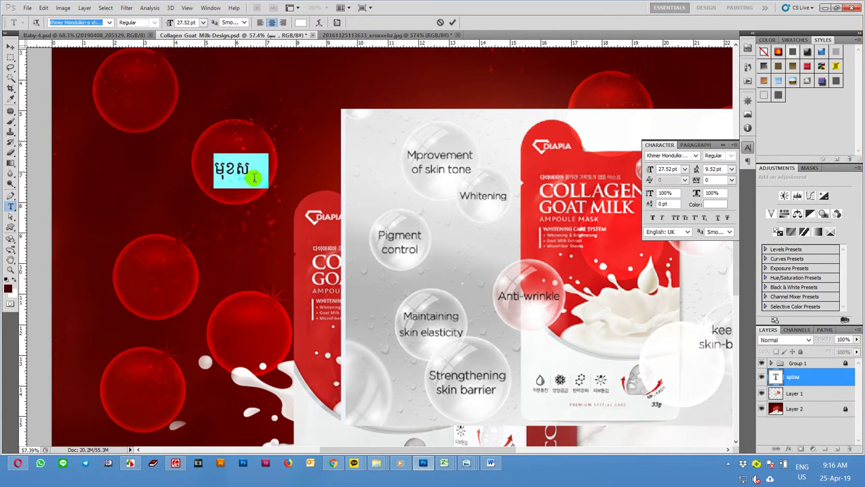
{"action": "key", "text": "Down"}
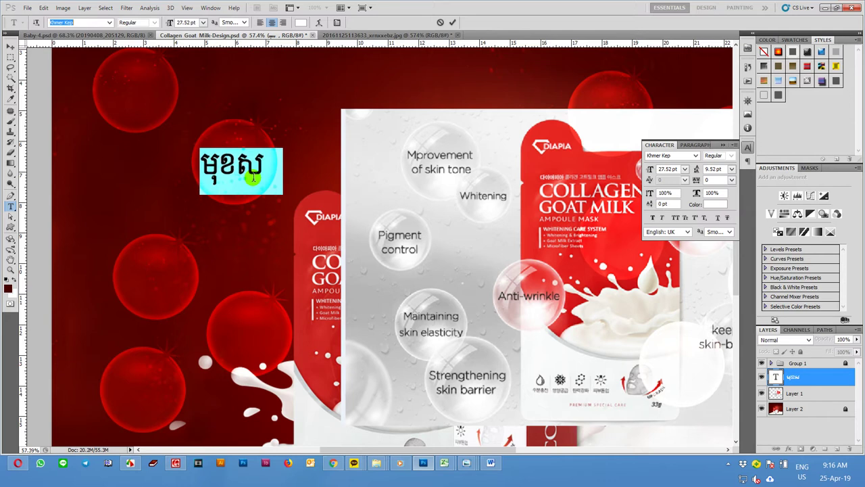
{"action": "key", "text": "Down"}
{"action": "key", "text": "Down"}
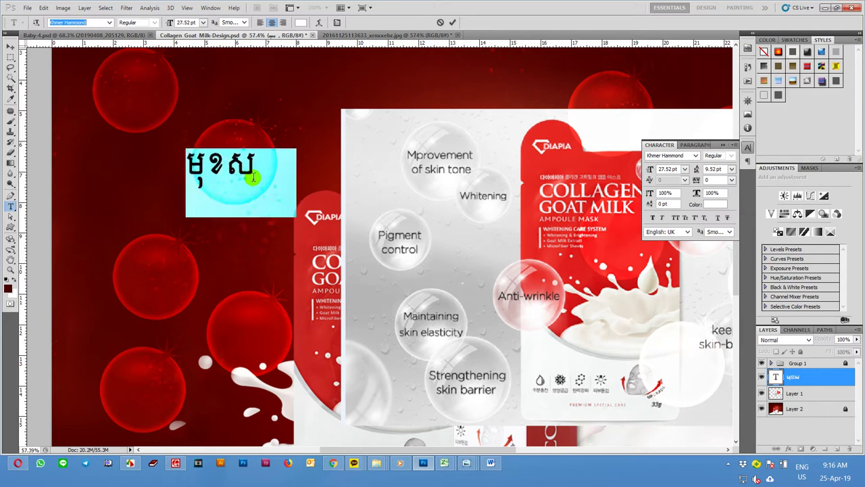
{"action": "key", "text": "Down"}
{"action": "key", "text": "Down"}
{"action": "key", "text": "Down"}
{"action": "key", "text": "Down"}
{"action": "key", "text": "Down"}
{"action": "key", "text": "Down"}
{"action": "key", "text": "Down"}
{"action": "key", "text": "Down"}
{"action": "key", "text": "Down"}
{"action": "key", "text": "Down"}
{"action": "key", "text": "Down"}
{"action": "key", "text": "Down"}
{"action": "key", "text": "Down"}
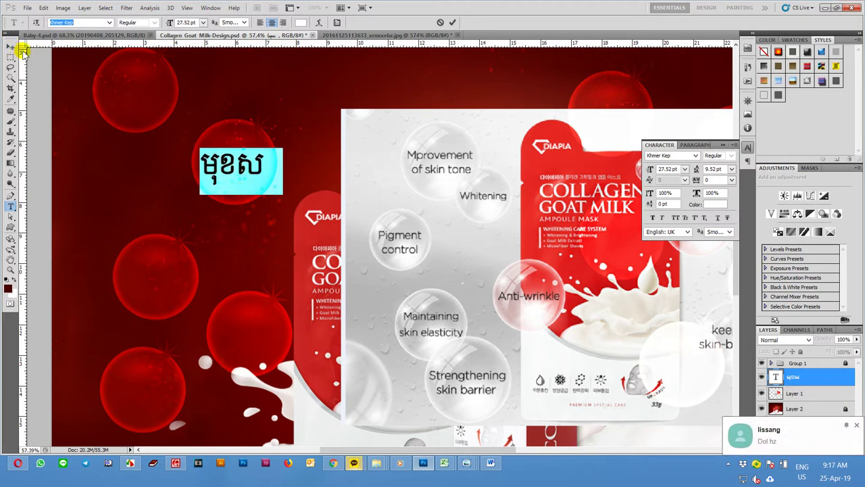
{"action": "key", "text": "Down"}
{"action": "key", "text": "Down"}
{"action": "key", "text": "Down"}
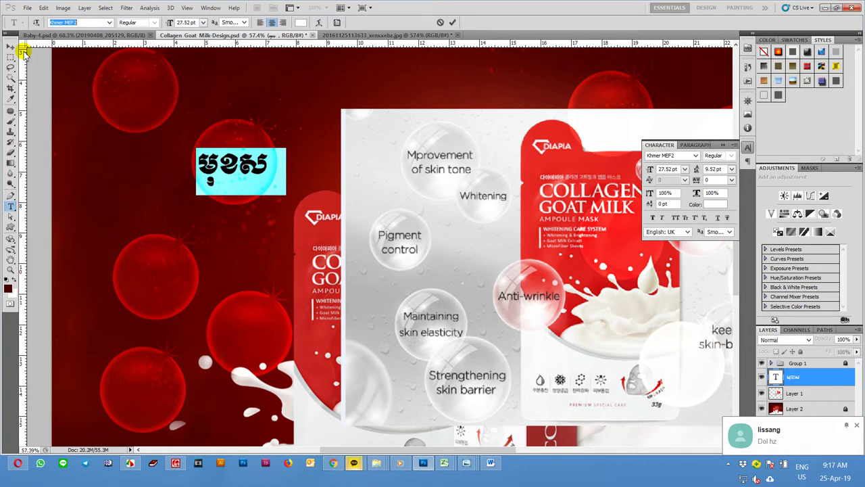
{"action": "key", "text": "Down"}
{"action": "key", "text": "Down"}
{"action": "key", "text": "Down"}
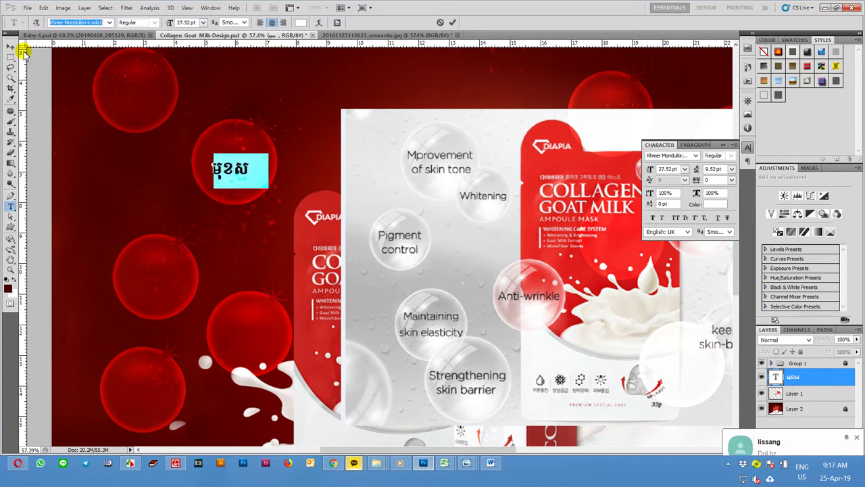
{"action": "key", "text": "Down"}
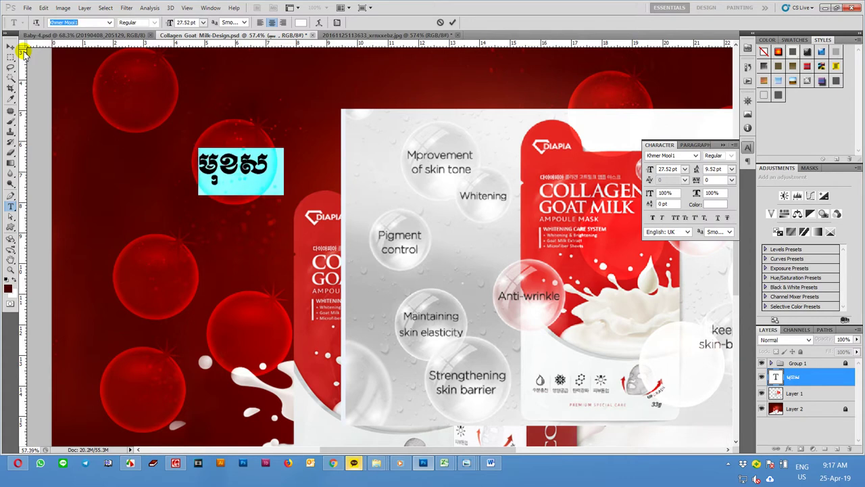
{"action": "key", "text": "Down"}
{"action": "key", "text": "Down"}
{"action": "key", "text": "Down"}
{"action": "key", "text": "Down"}
{"action": "key", "text": "Down"}
{"action": "key", "text": "Down"}
{"action": "key", "text": "Down"}
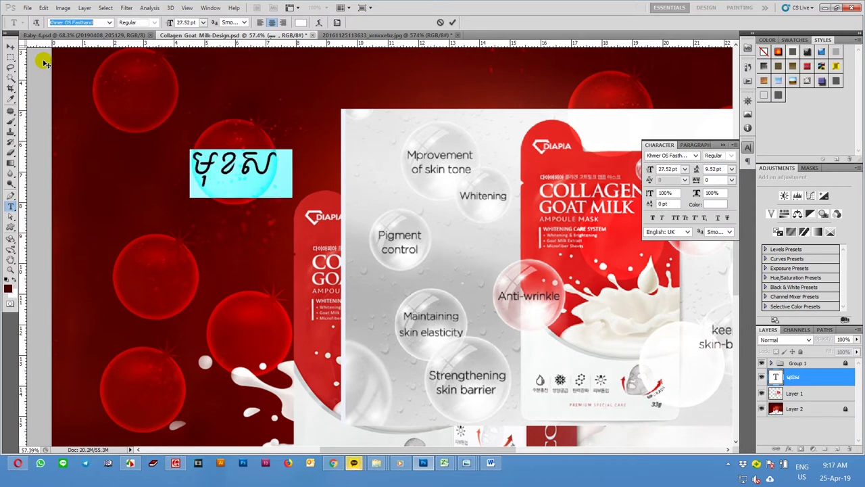
{"action": "key", "text": "Down"}
{"action": "key", "text": "Down"}
{"action": "key", "text": "Down"}
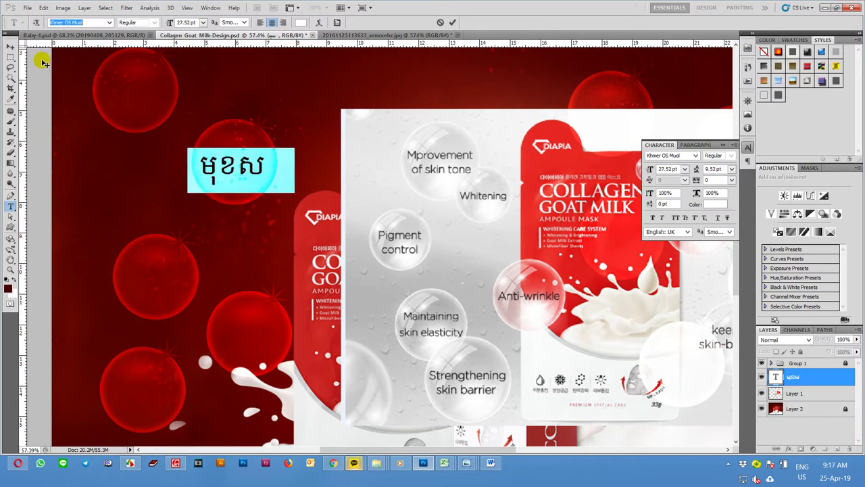
{"action": "key", "text": "Down"}
{"action": "key", "text": "Down"}
{"action": "key", "text": "Down"}
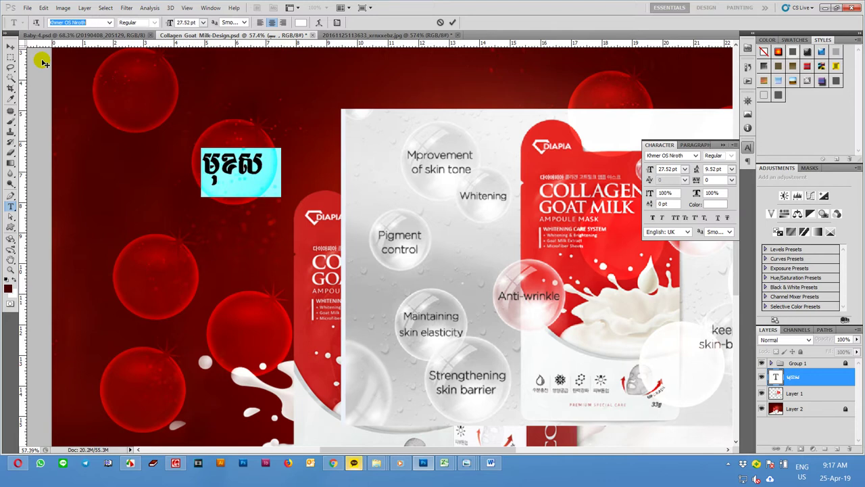
{"action": "key", "text": "Down"}
{"action": "key", "text": "Down"}
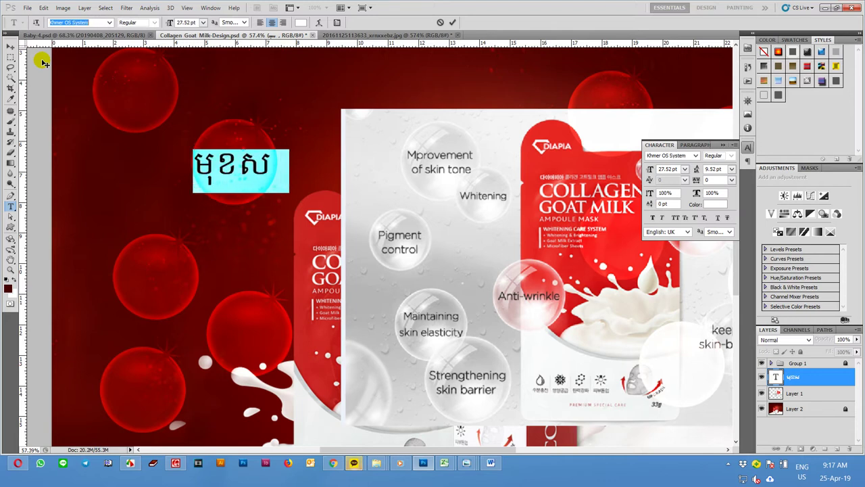
{"action": "key", "text": "Down"}
{"action": "key", "text": "Down"}
{"action": "key", "text": "Down"}
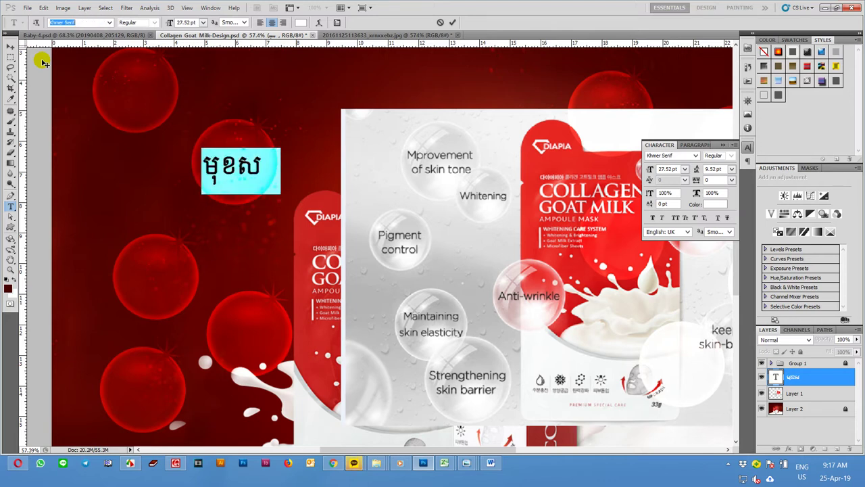
{"action": "key", "text": "Down"}
{"action": "key", "text": "Down"}
{"action": "key", "text": "Down"}
{"action": "key", "text": "Down"}
{"action": "key", "text": "Down"}
{"action": "key", "text": "Down"}
{"action": "key", "text": "Down"}
{"action": "key", "text": "Down"}
{"action": "key", "text": "Down"}
{"action": "key", "text": "Down"}
{"action": "key", "text": "Down"}
{"action": "key", "text": "Down"}
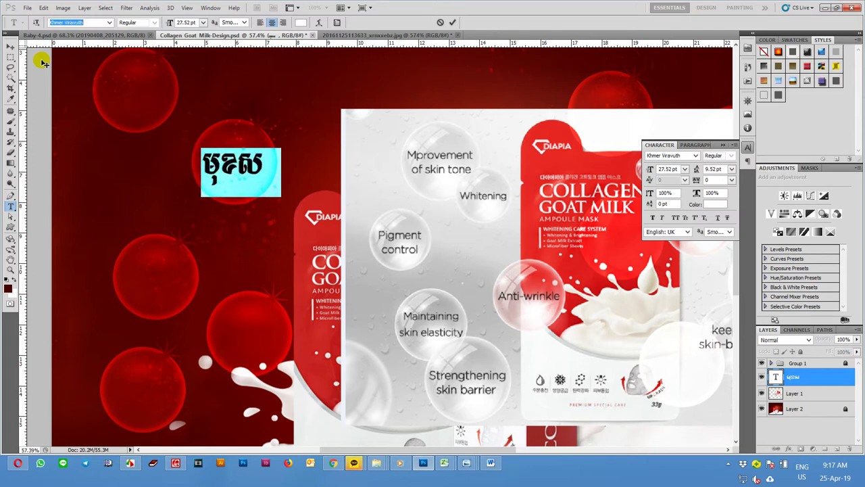
{"action": "key", "text": "Down"}
{"action": "key", "text": "Down"}
{"action": "key", "text": "Down"}
{"action": "key", "text": "Down"}
{"action": "key", "text": "Down"}
- Set the word in NiDA Khmer Empire and commit the text
{"action": "left_click", "coordinate": [109, 22]}
{"action": "mouse_move", "coordinate": [210, 206]}
{"action": "left_mouse_down"}
{"action": "mouse_move", "coordinate": [214, 272]}
{"action": "mouse_move", "coordinate": [219, 234]}
{"action": "left_mouse_up"}
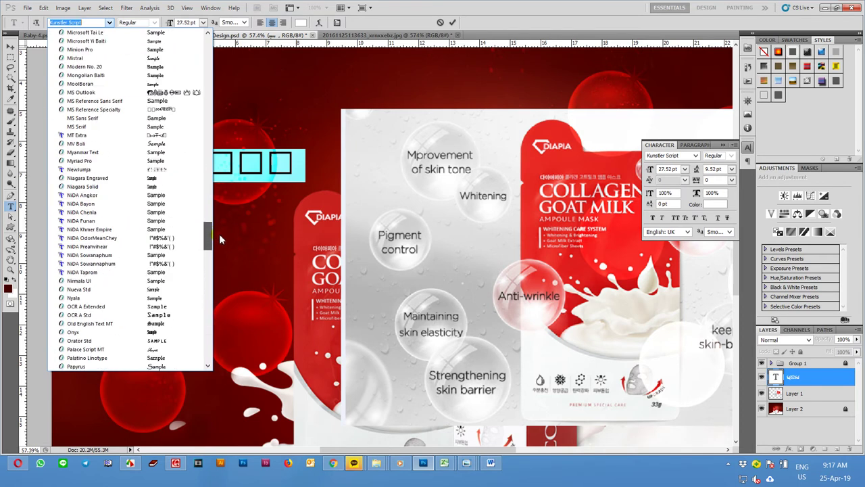
{"action": "left_click", "coordinate": [103, 255]}
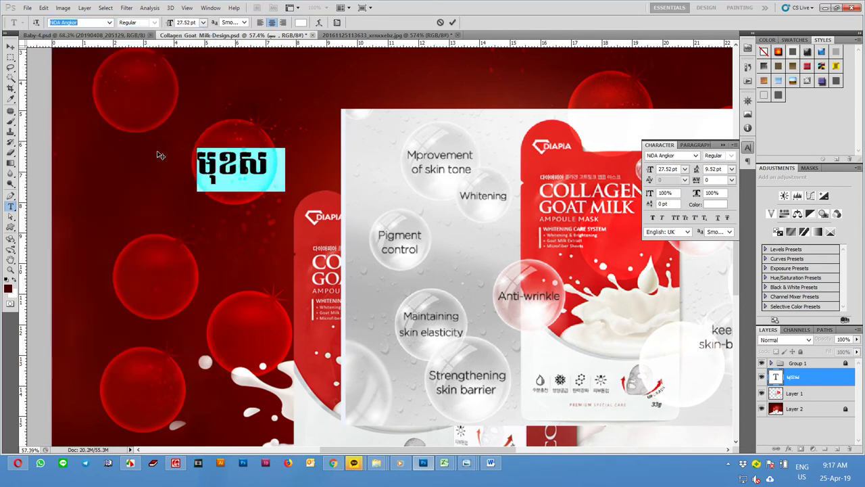
{"action": "key", "text": "Down"}
{"action": "key", "text": "Down"}
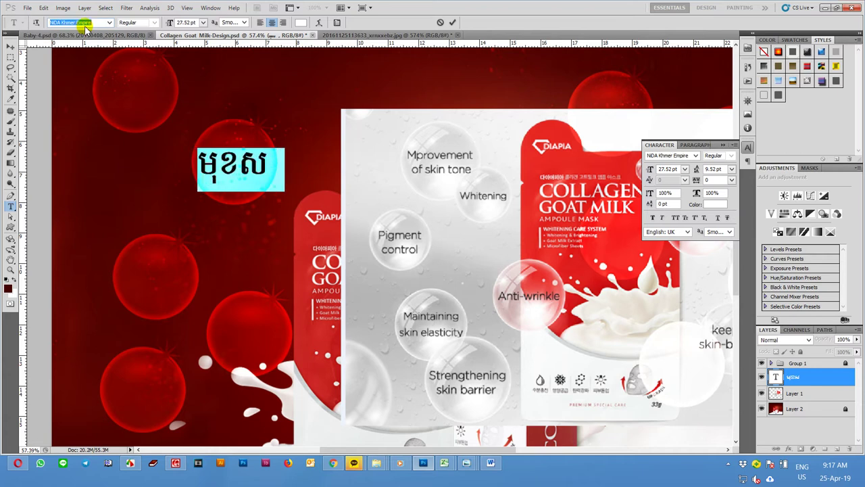
{"action": "left_click", "coordinate": [11, 46]}
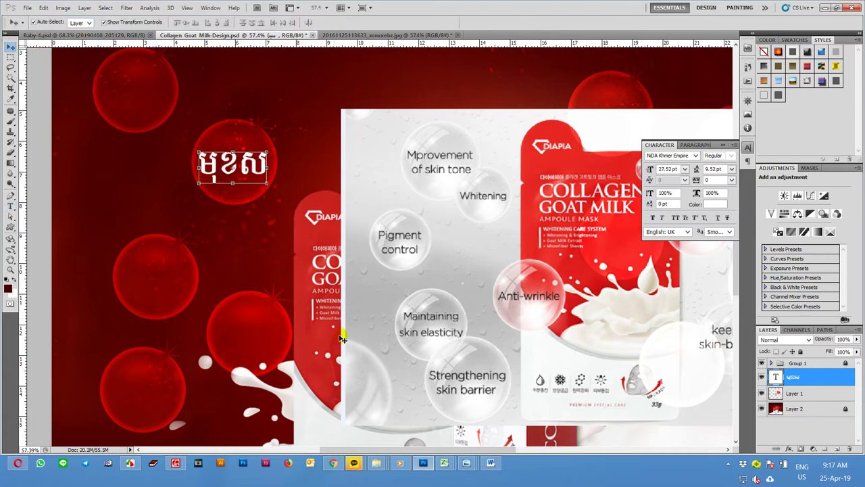
- Hide the toolbox and panels and deselect Group 1 to review the labelled red bubbles
{"action": "left_click", "coordinate": [176, 463]}
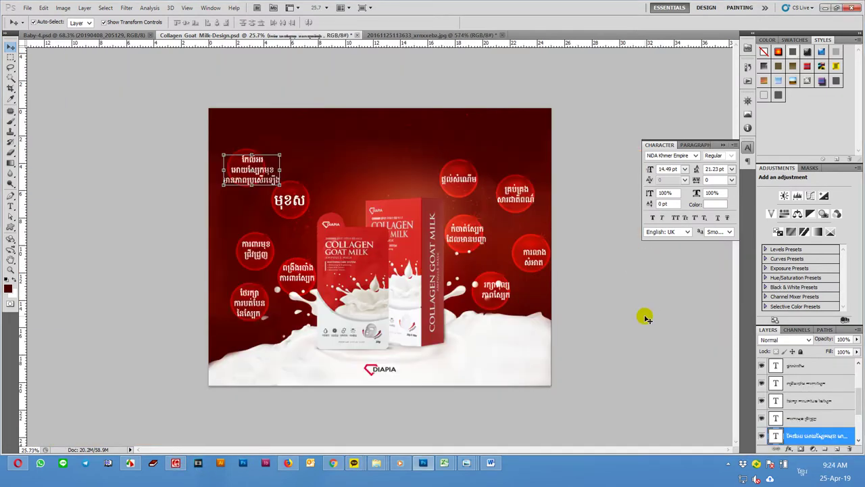
{"action": "left_click", "coordinate": [646, 317]}
{"action": "key", "text": "ctrl+plus"}
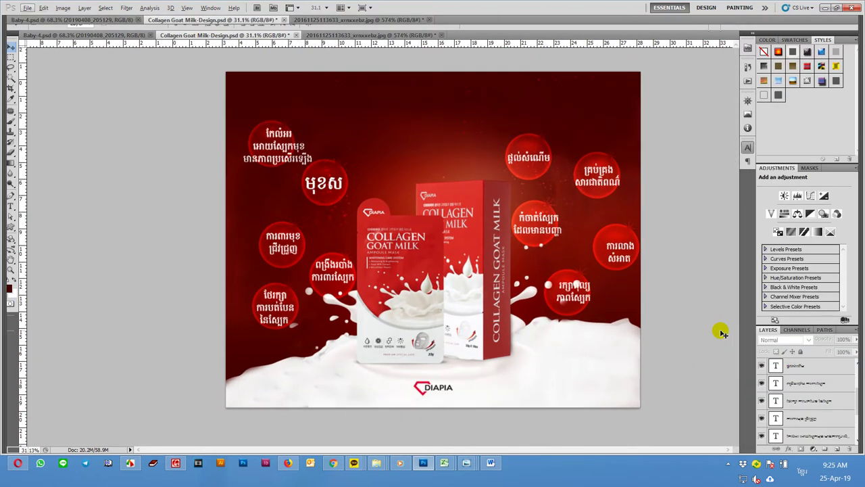
{"action": "key", "text": "Tab"}
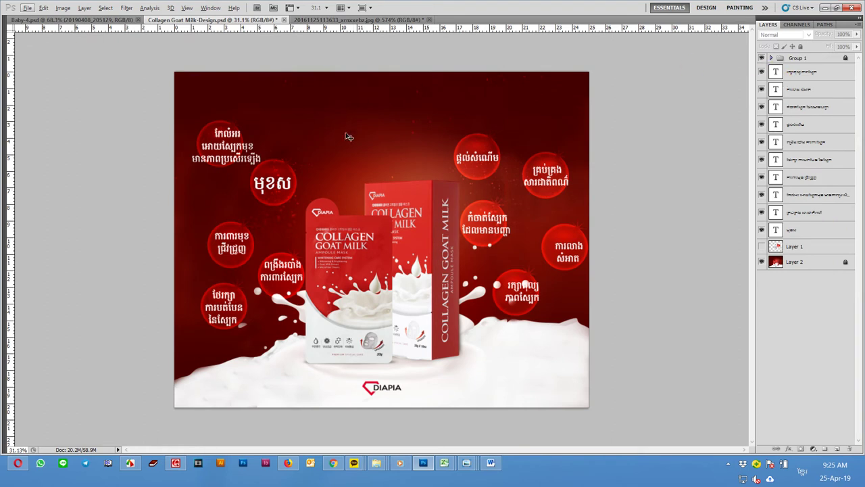
{"action": "left_click", "coordinate": [811, 59]}
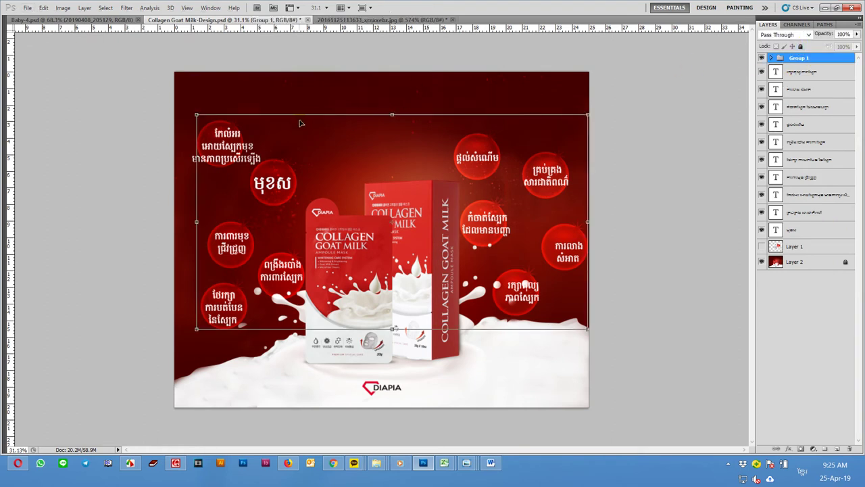
{"action": "left_click", "coordinate": [370, 101]}
- Move the top-left Khmer label up and left and shrink it slightly
{"action": "scroll", "coordinate": [192, 159], "scroll_direction": "up", "scroll_amount": 1}
{"action": "scroll", "coordinate": [191, 158], "scroll_direction": "up", "scroll_amount": 2}
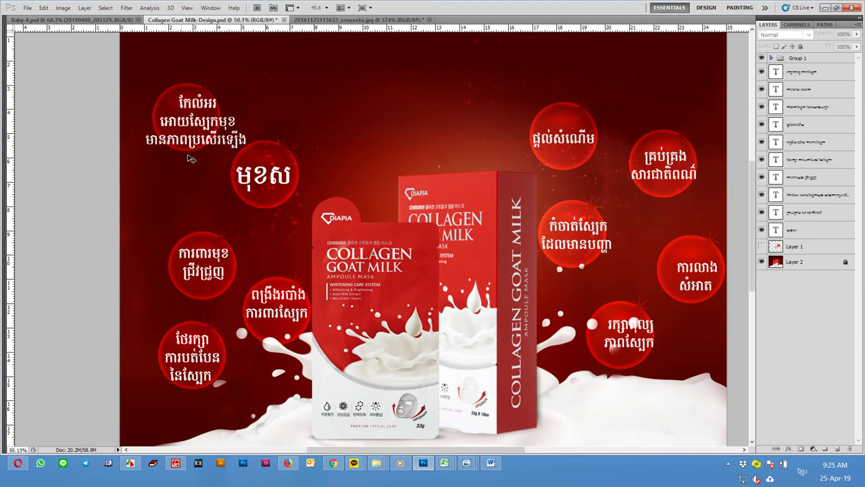
{"action": "scroll", "coordinate": [191, 158], "scroll_direction": "up", "scroll_amount": 1}
{"action": "left_click", "coordinate": [226, 115]}
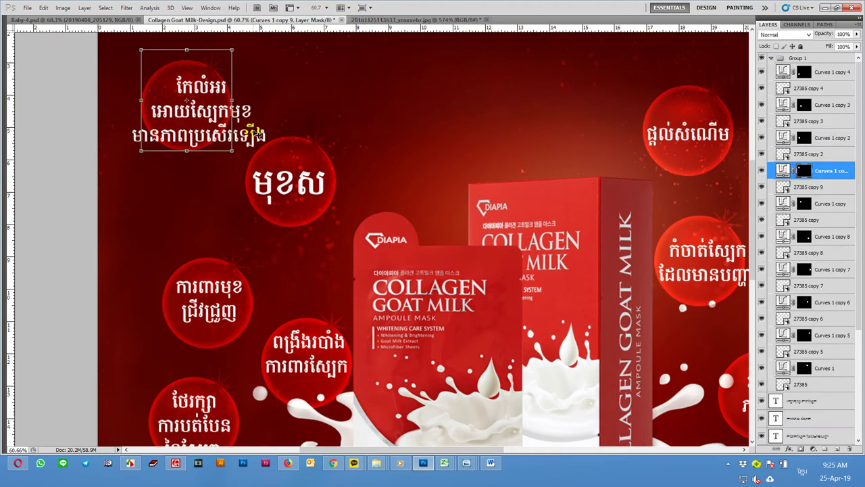
{"action": "left_click_drag", "start_coordinate": [257, 135], "coordinate": [242, 133]}
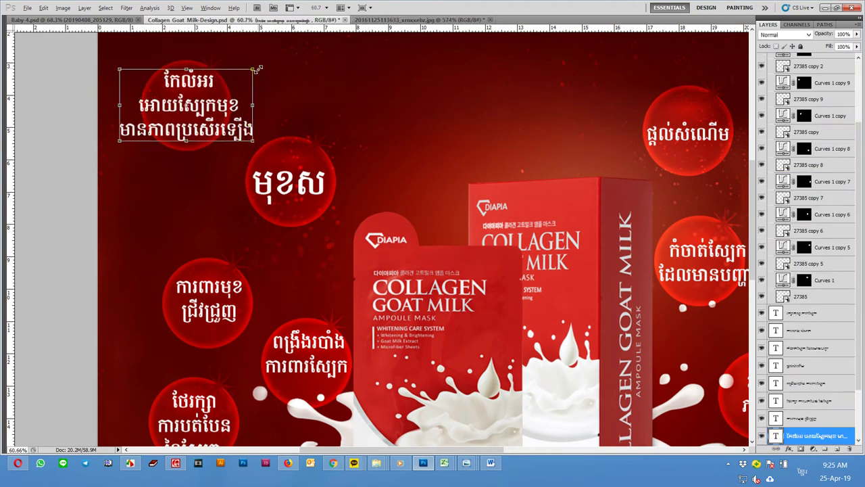
{"action": "left_click_drag", "start_coordinate": [257, 70], "coordinate": [245, 73]}
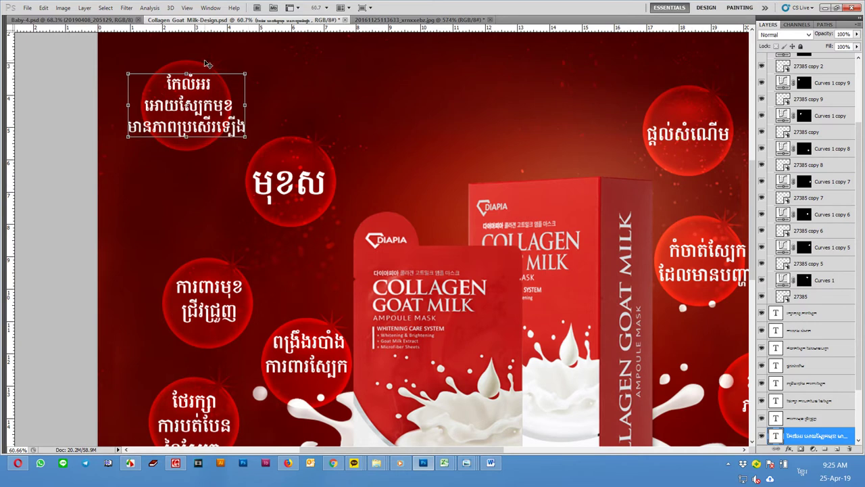
- Enlarge the top-left red bubble and its adjustment layer so the label fits inside
{"action": "left_click", "coordinate": [208, 64]}
{"action": "left_click", "coordinate": [807, 100], "text": "shift"}
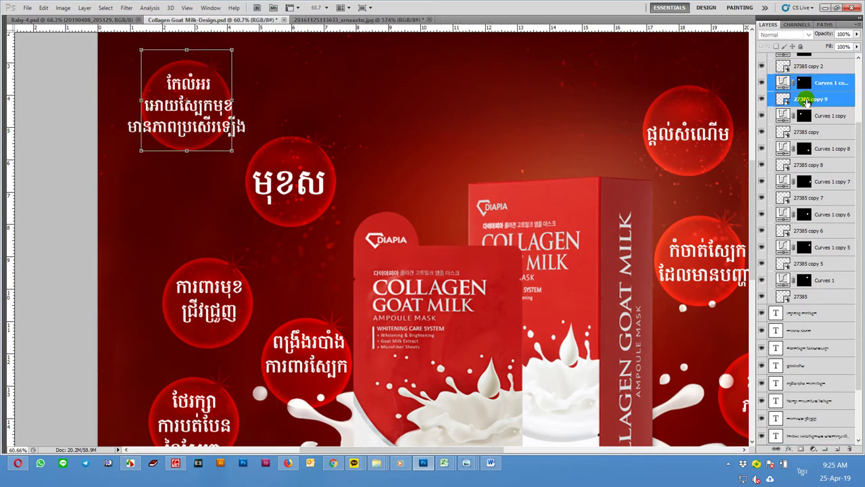
{"action": "left_click", "coordinate": [762, 83]}
{"action": "left_click", "coordinate": [762, 83]}
{"action": "left_click", "coordinate": [761, 99]}
{"action": "left_click", "coordinate": [762, 98]}
{"action": "left_click_drag", "start_coordinate": [233, 50], "coordinate": [261, 39]}
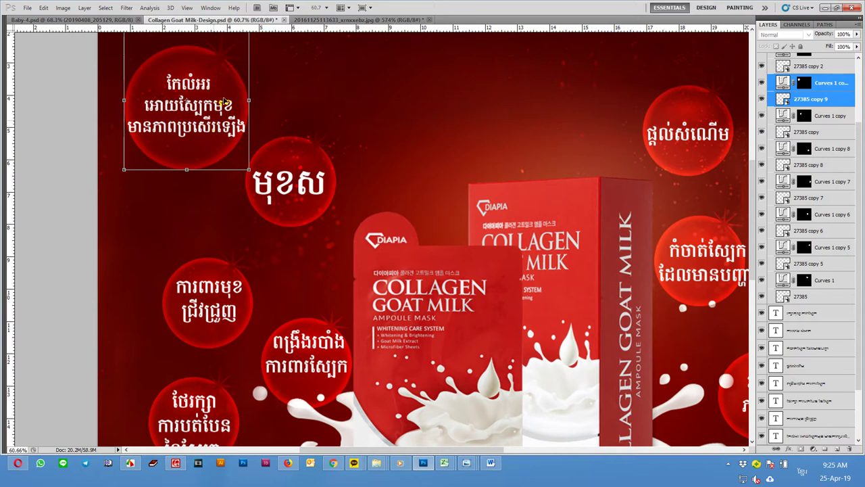
{"action": "left_click", "coordinate": [386, 87]}
{"action": "left_click", "coordinate": [194, 106]}
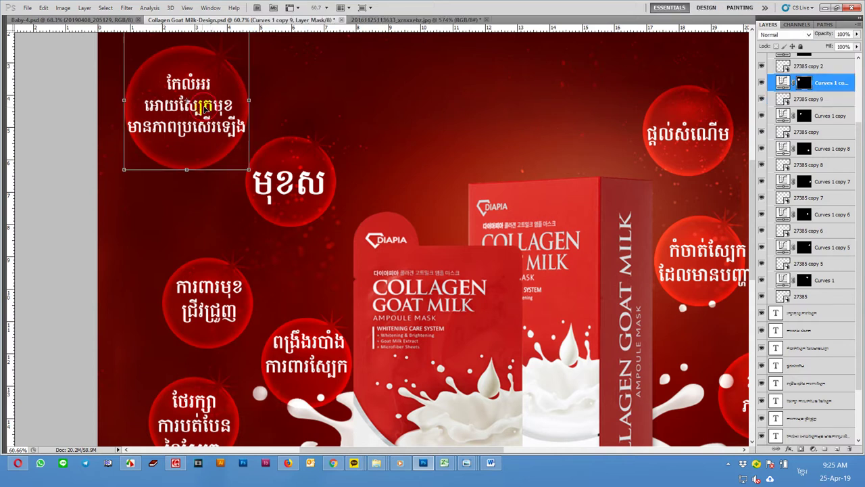
- Bring all ten text layers above the bubble group with Ctrl+Shift+]
{"action": "left_click", "coordinate": [812, 313]}
{"action": "scroll", "coordinate": [812, 313], "scroll_direction": "down", "scroll_amount": 3}
{"action": "left_click", "coordinate": [815, 408], "text": "shift"}
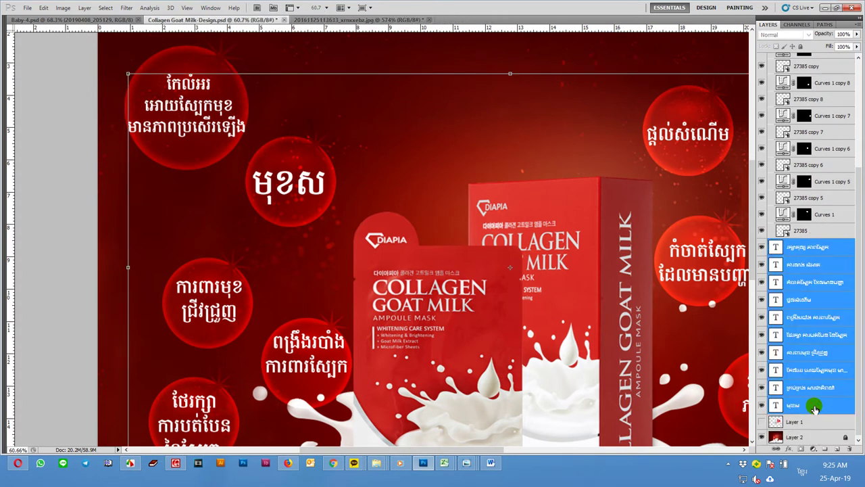
{"action": "key", "text": "ctrl+shift+bracketright"}
- Enlarge the Khmer text in the top-left red bubble
{"action": "left_click", "coordinate": [201, 103]}
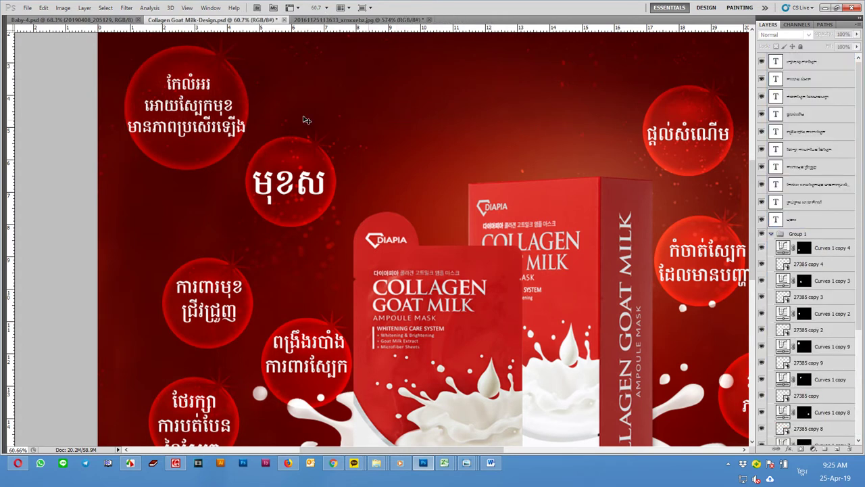
{"action": "left_click_drag", "start_coordinate": [249, 76], "coordinate": [240, 79]}
{"action": "key", "text": "Return"}
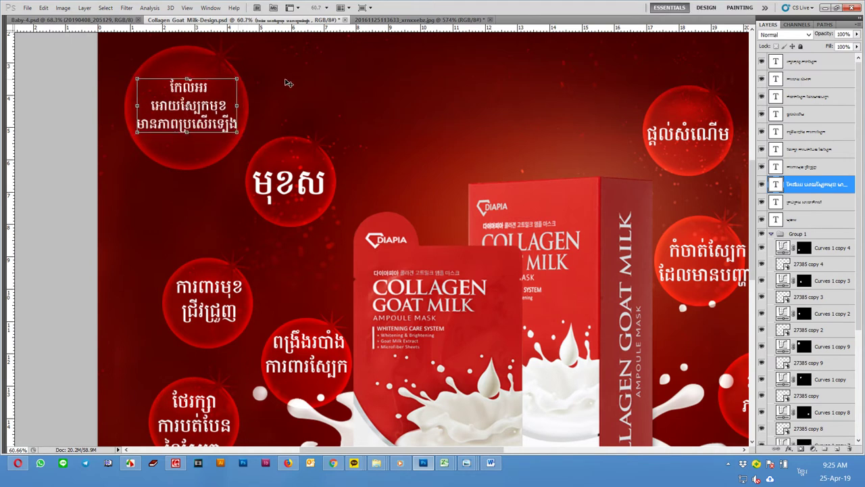
{"action": "scroll", "coordinate": [288, 77], "scroll_direction": "down", "scroll_amount": 4, "text": "alt"}
{"action": "scroll", "coordinate": [282, 159], "scroll_direction": "up", "scroll_amount": 3, "text": "alt"}
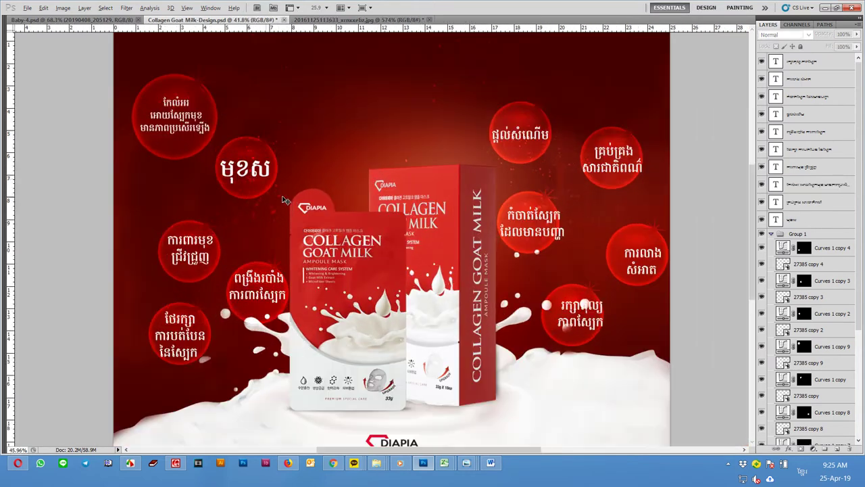
{"action": "scroll", "coordinate": [273, 172], "scroll_direction": "up", "scroll_amount": 1, "text": "alt"}
- Enlarge the មុខស label, move it with its bubble right, and shift the top-left bubble down-right
{"action": "left_click", "coordinate": [260, 166]}
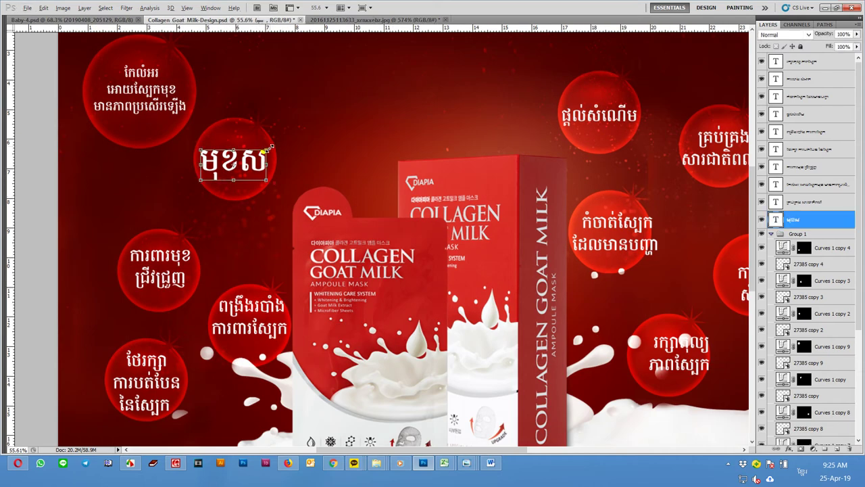
{"action": "left_click_drag", "start_coordinate": [268, 149], "coordinate": [278, 148]}
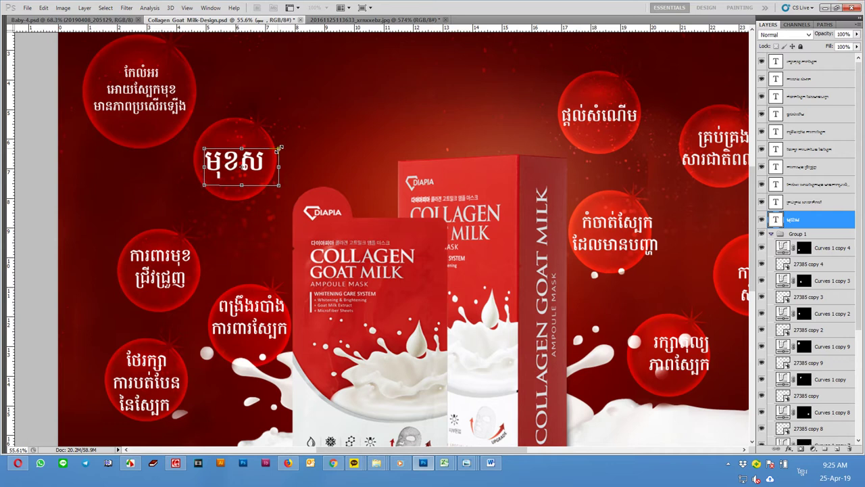
{"action": "key", "text": "Return"}
{"action": "left_click", "coordinate": [300, 135]}
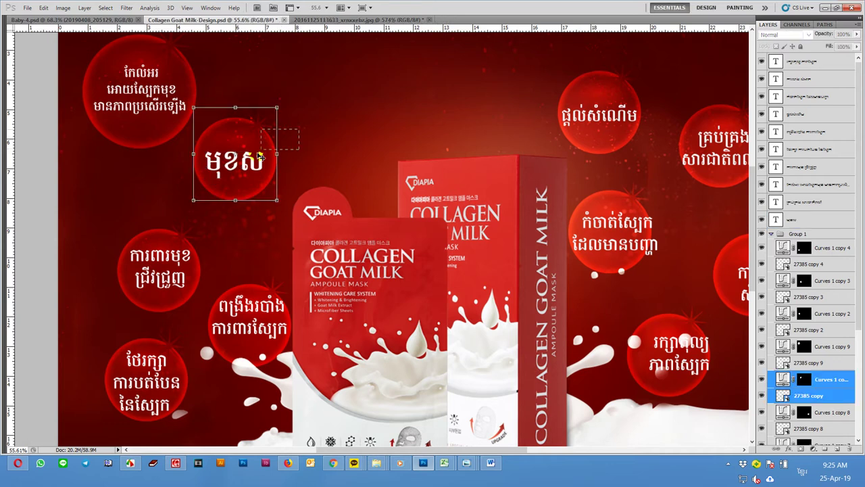
{"action": "left_click", "coordinate": [245, 166], "text": "shift"}
{"action": "left_click_drag", "start_coordinate": [245, 166], "coordinate": [357, 147]}
{"action": "mouse_move", "coordinate": [226, 129]}
{"action": "left_mouse_down"}
{"action": "mouse_move", "coordinate": [163, 106]}
{"action": "mouse_move", "coordinate": [284, 183]}
{"action": "left_mouse_up"}
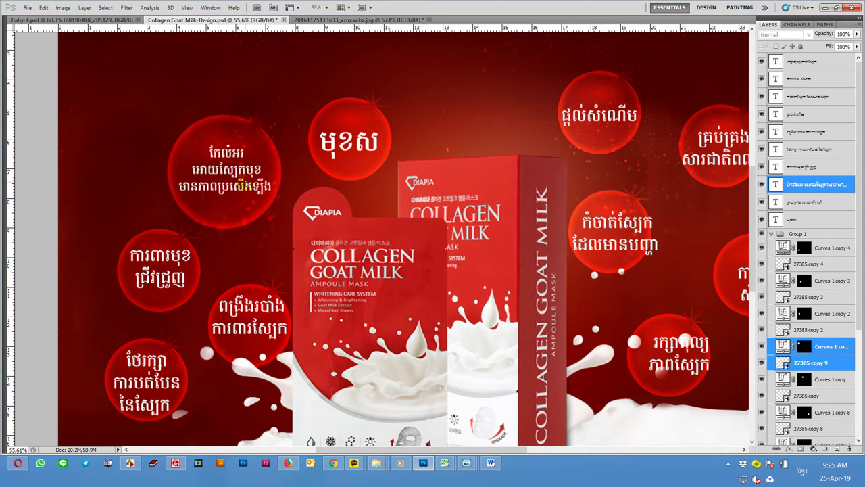
- Lower and shrink the ពង្រឹងរបាំង label and shrink the lower-left ថែរក្សា label
{"action": "key", "text": "ctrl+0"}
{"action": "scroll", "coordinate": [241, 255], "scroll_direction": "up", "scroll_amount": 3}
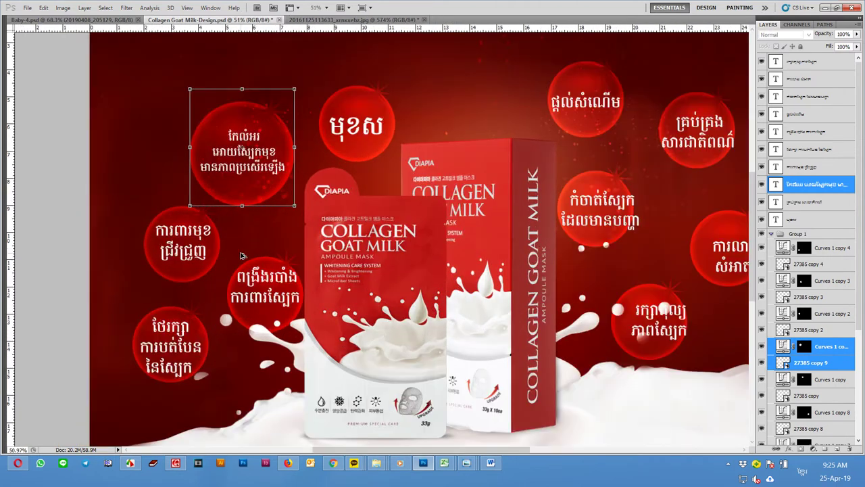
{"action": "left_click", "coordinate": [194, 254]}
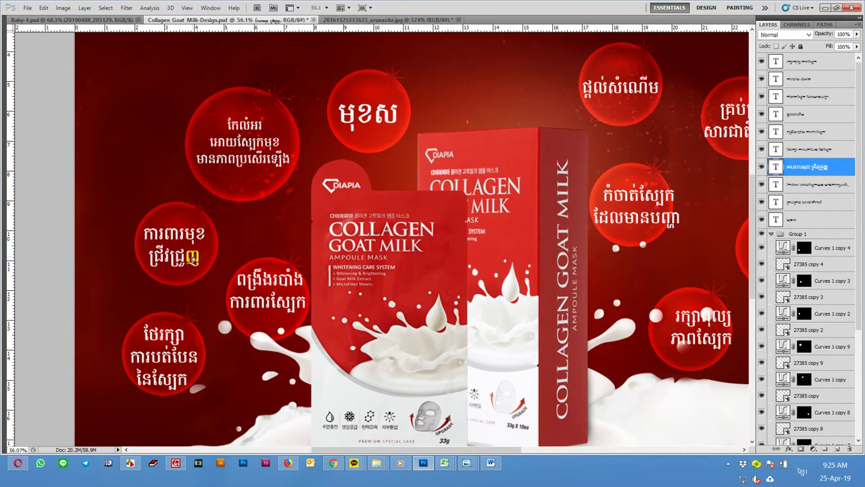
{"action": "left_click_drag", "start_coordinate": [277, 299], "coordinate": [277, 307]}
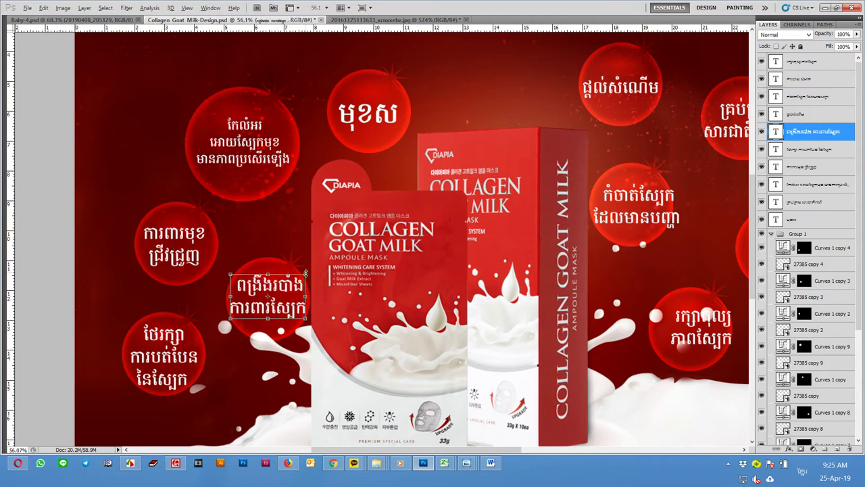
{"action": "left_click_drag", "start_coordinate": [306, 273], "coordinate": [303, 286]}
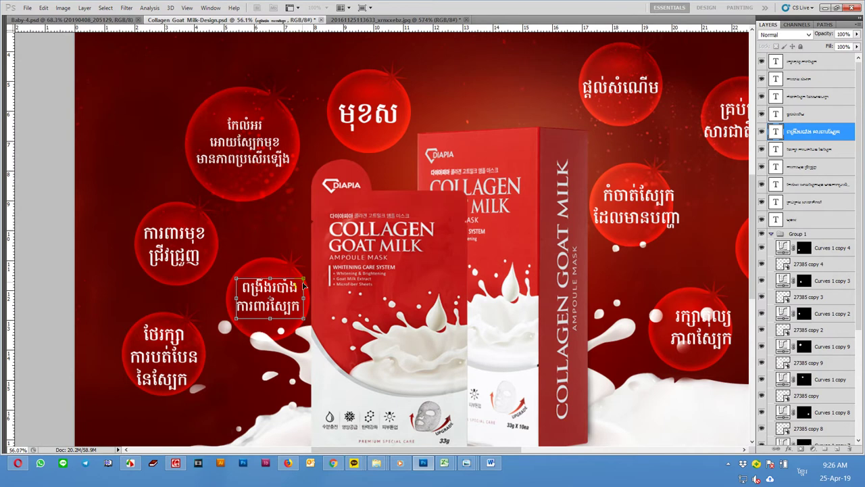
{"action": "left_click", "coordinate": [180, 342]}
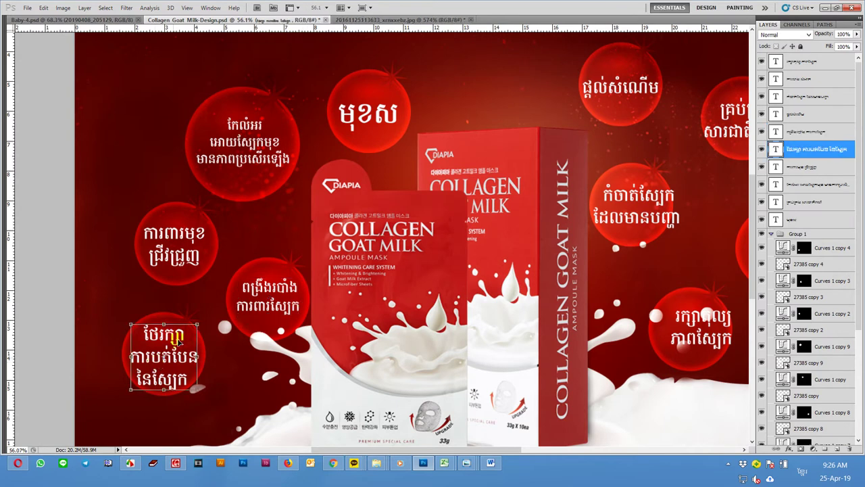
{"action": "left_click_drag", "start_coordinate": [198, 320], "coordinate": [196, 329]}
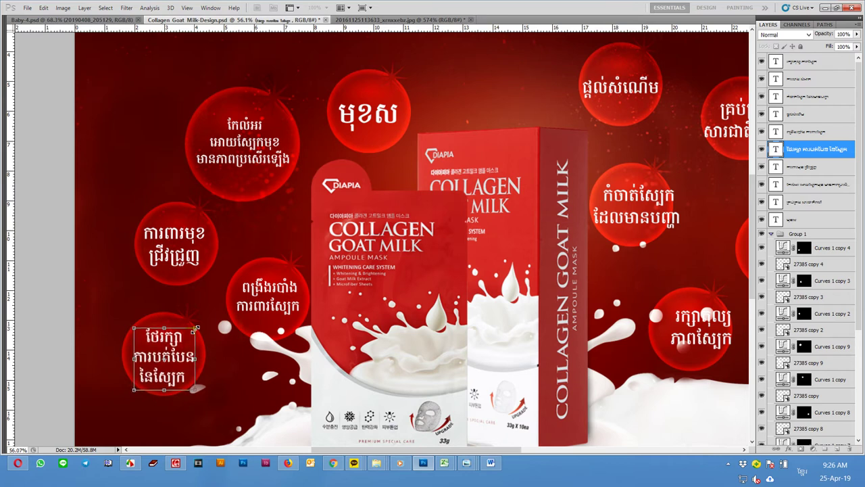
{"action": "key", "text": "Return"}
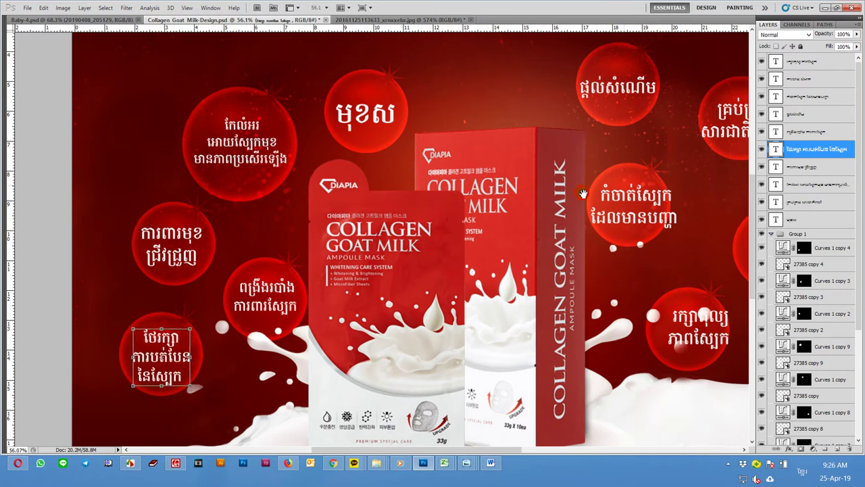
- Break ផ្តល់សំណើម onto two lines and move it up into its bubble
{"action": "left_click_drag", "start_coordinate": [624, 187], "coordinate": [389, 213]}
{"action": "left_click", "coordinate": [409, 115]}
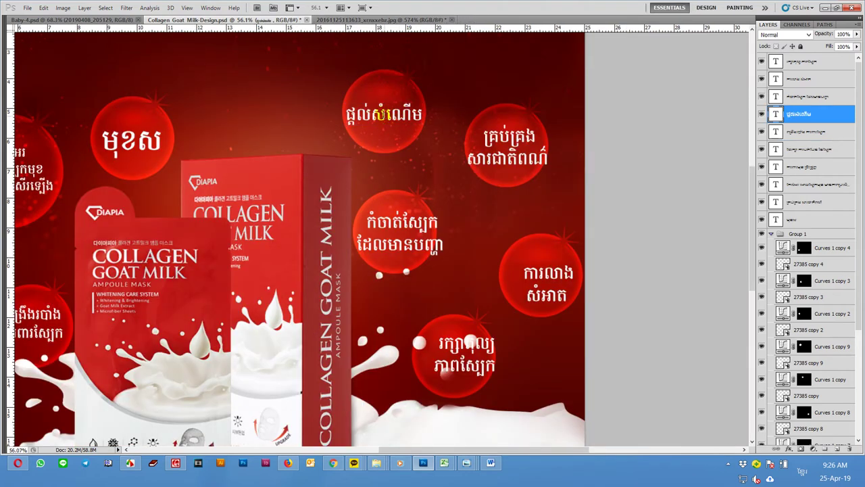
{"action": "key", "text": "Return"}
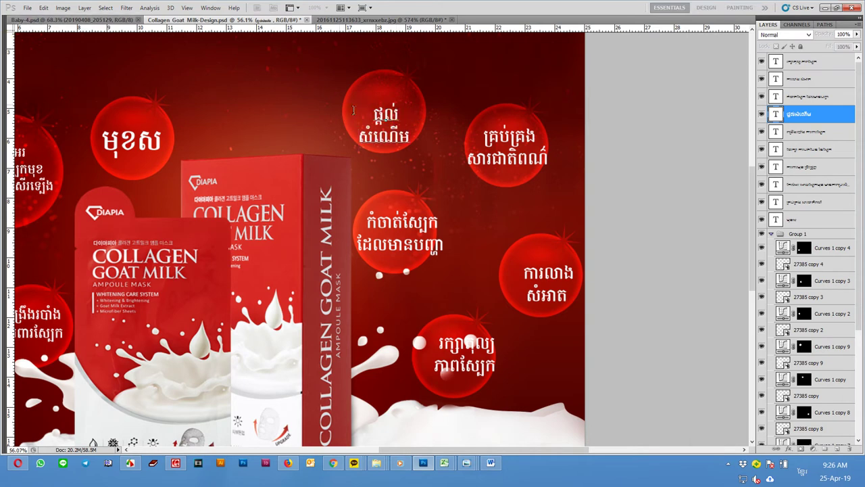
{"action": "type", "text": "ជួយ"}
{"action": "key", "text": "BackSpace"}
{"action": "key", "text": "BackSpace"}
{"action": "key", "text": "BackSpace"}
{"action": "key", "text": "ctrl+Return"}
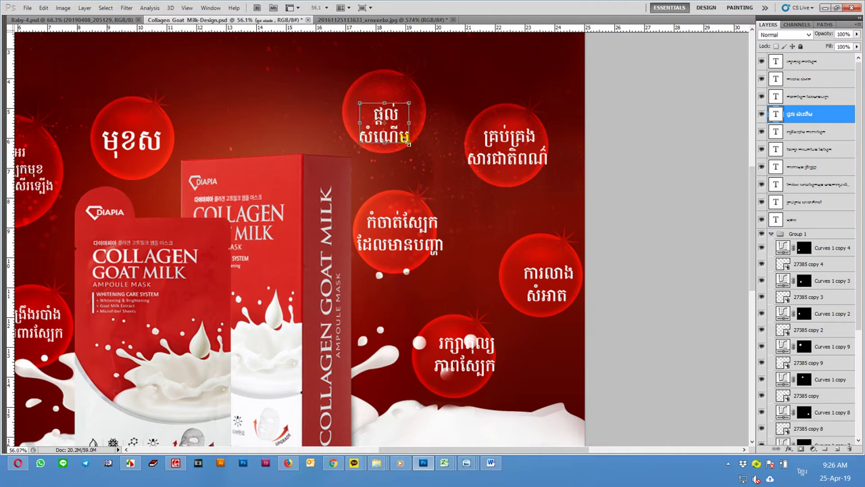
{"action": "left_click", "coordinate": [406, 140]}
{"action": "left_click_drag", "start_coordinate": [406, 139], "coordinate": [409, 123]}
{"action": "key", "text": "Return"}
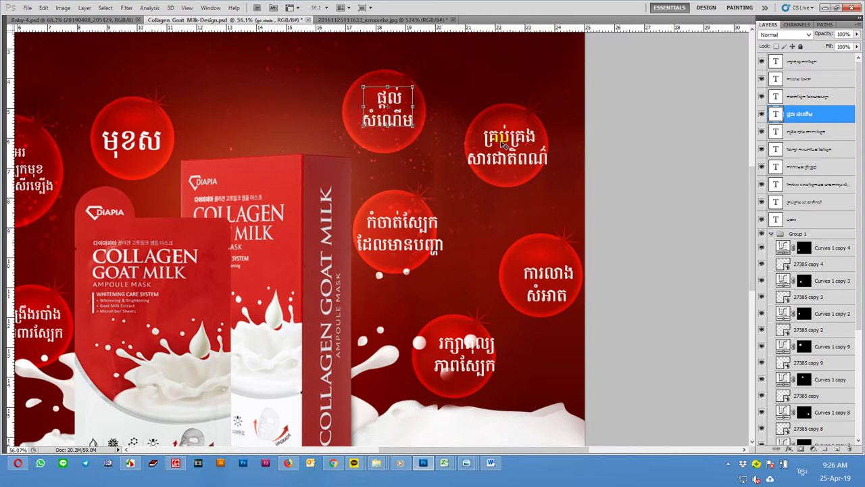
- Enlarge and nudge up the គ្រប់គ្រង label; enlarge the កំចាត់ស្បែក label and shift it right
{"action": "left_click", "coordinate": [504, 142]}
{"action": "left_click_drag", "start_coordinate": [549, 124], "coordinate": [547, 127]}
{"action": "left_click_drag", "start_coordinate": [532, 157], "coordinate": [530, 152]}
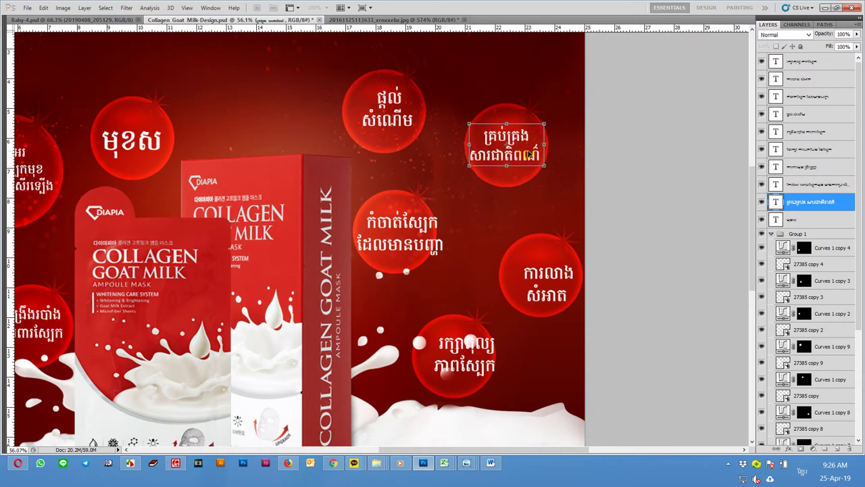
{"action": "key", "text": "Return"}
{"action": "left_click", "coordinate": [426, 247]}
{"action": "mouse_move", "coordinate": [449, 249]}
{"action": "left_mouse_down"}
{"action": "mouse_move", "coordinate": [460, 255]}
{"action": "mouse_move", "coordinate": [429, 228]}
{"action": "left_mouse_up"}
{"action": "key", "text": "Return"}
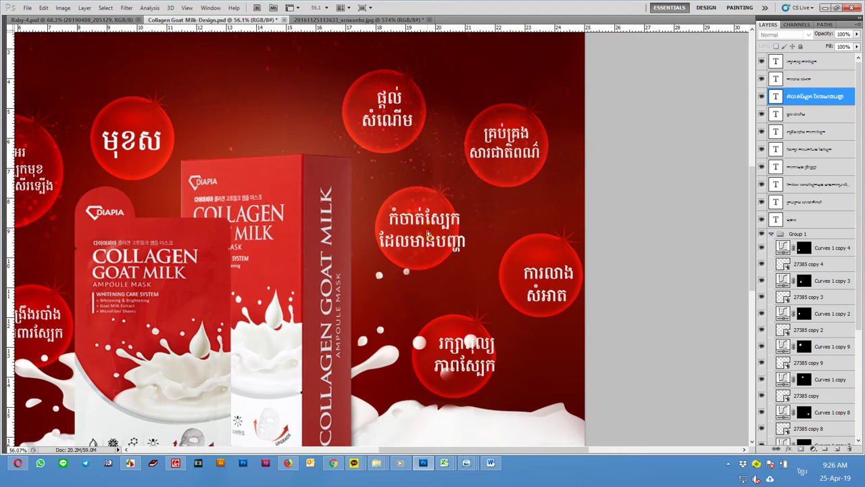
- Enlarge the red bubble behind the កំចាត់ស្បែក label
{"action": "double_click", "coordinate": [439, 213]}
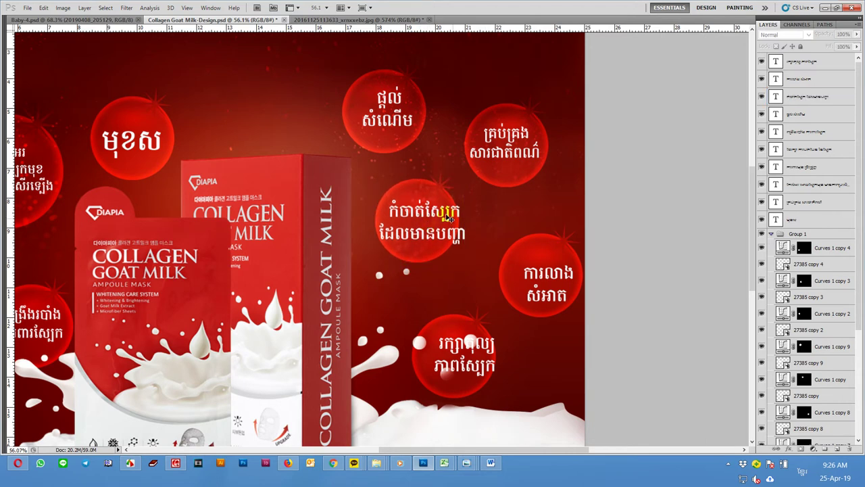
{"action": "key", "text": "ctrl+t"}
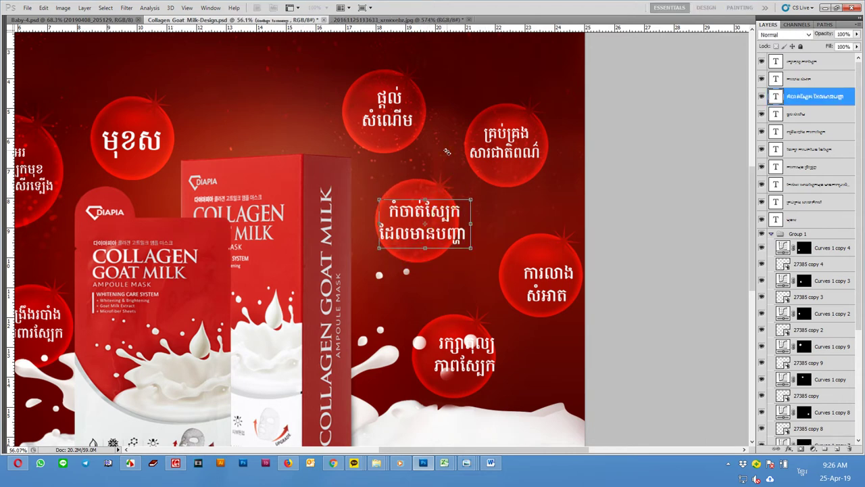
{"action": "key", "text": "Return"}
{"action": "left_click", "coordinate": [448, 154]}
{"action": "left_click_drag", "start_coordinate": [459, 167], "coordinate": [469, 159]}
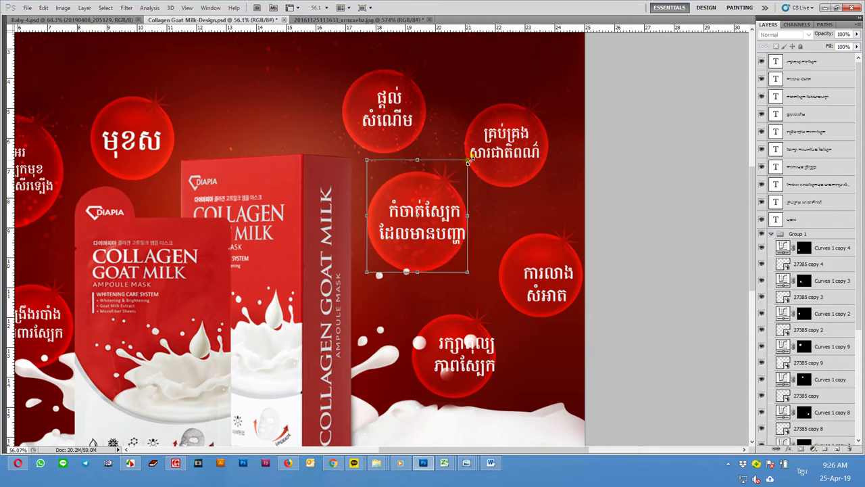
{"action": "key", "text": "Return"}
- Shift the ការលាង សំអាត and lower-right labels left and nudge the lower-right bubble up
{"action": "left_click", "coordinate": [440, 211]}
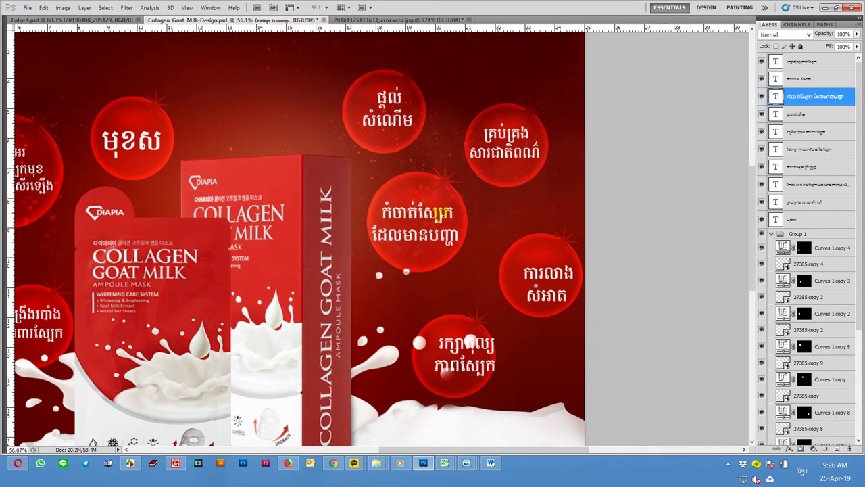
{"action": "key", "text": "ctrl+t"}
{"action": "left_click_drag", "start_coordinate": [563, 274], "coordinate": [554, 274]}
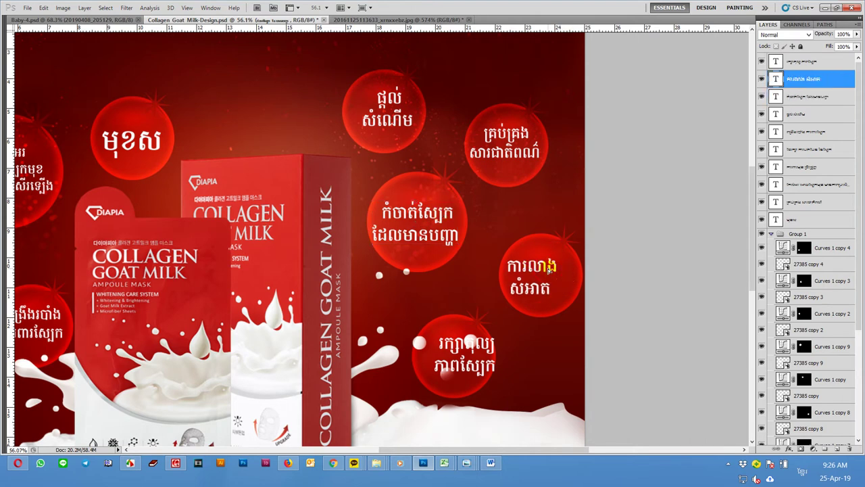
{"action": "left_click_drag", "start_coordinate": [497, 341], "coordinate": [475, 347]}
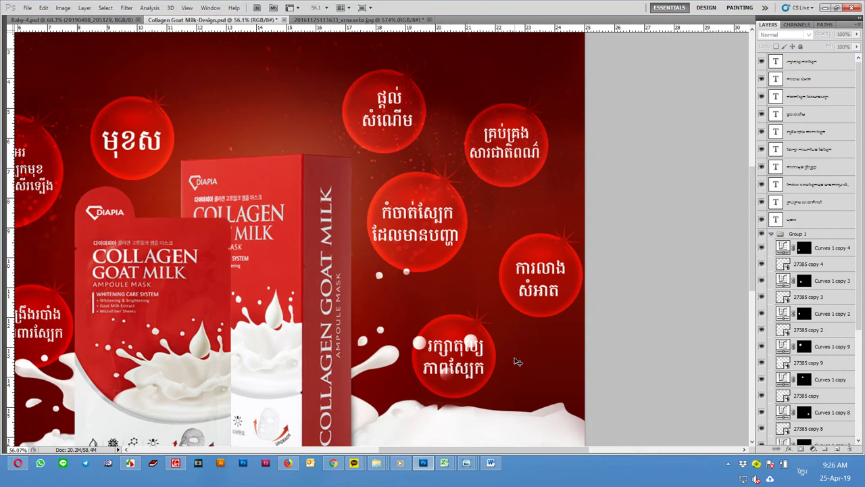
{"action": "left_click", "coordinate": [477, 355]}
{"action": "left_click_drag", "start_coordinate": [473, 353], "coordinate": [482, 329]}
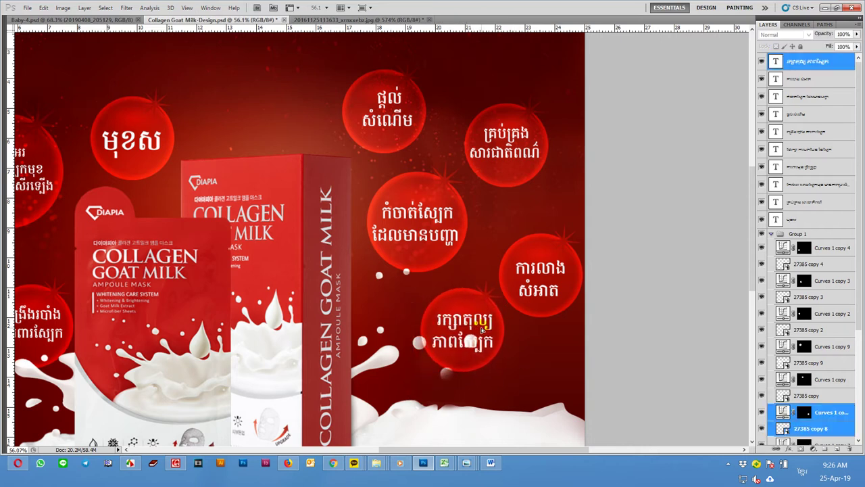
{"action": "left_click", "coordinate": [471, 345]}
- Select red background Layer 2, dismiss the locked-layer error, unlock it and clear the selection
{"action": "left_click", "coordinate": [544, 356]}
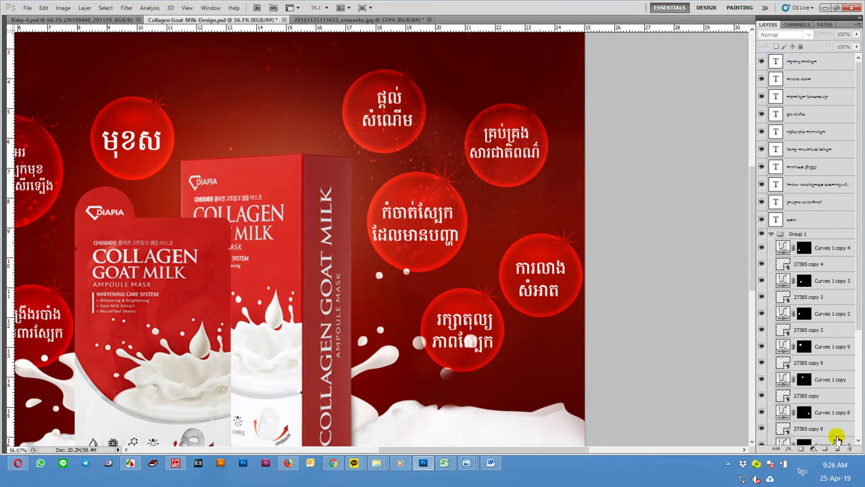
{"action": "scroll", "coordinate": [812, 270], "scroll_direction": "down", "scroll_amount": 5}
{"action": "left_click", "coordinate": [811, 437]}
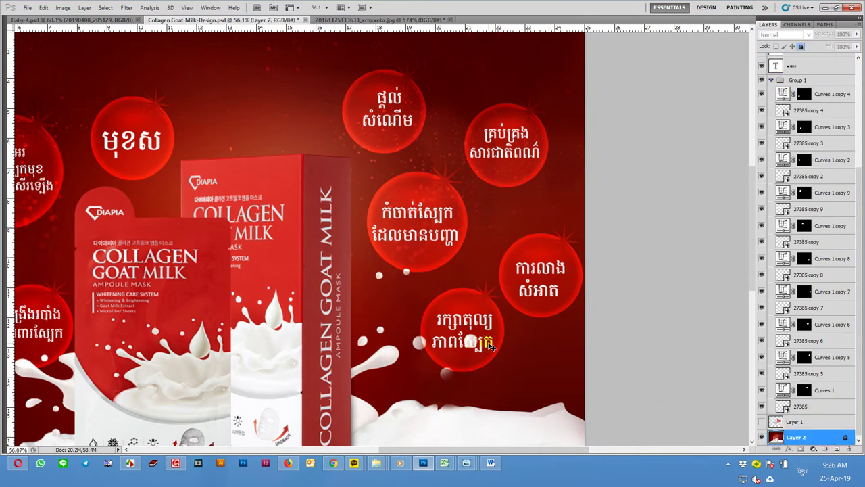
{"action": "left_click", "coordinate": [491, 351]}
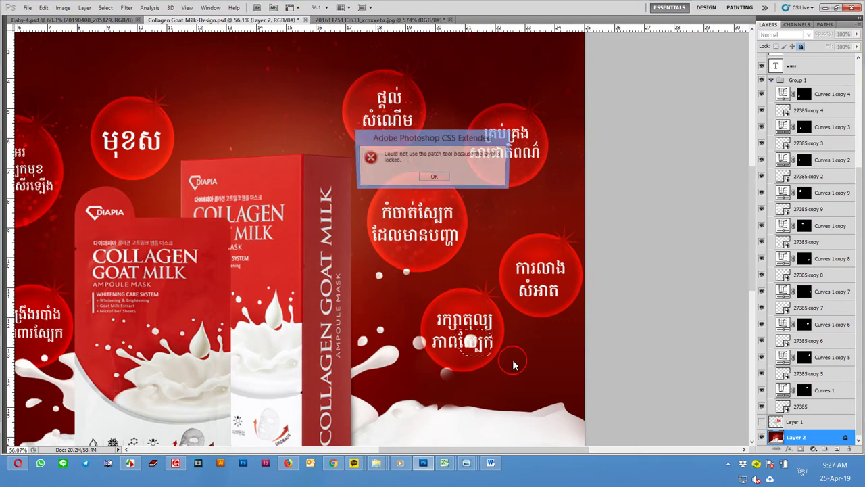
{"action": "left_click", "coordinate": [440, 174]}
{"action": "left_click", "coordinate": [801, 47]}
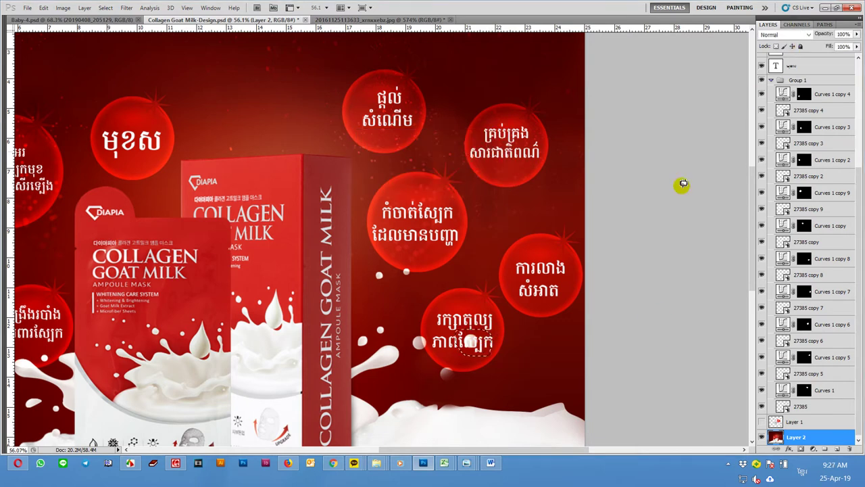
{"action": "left_click", "coordinate": [617, 343]}
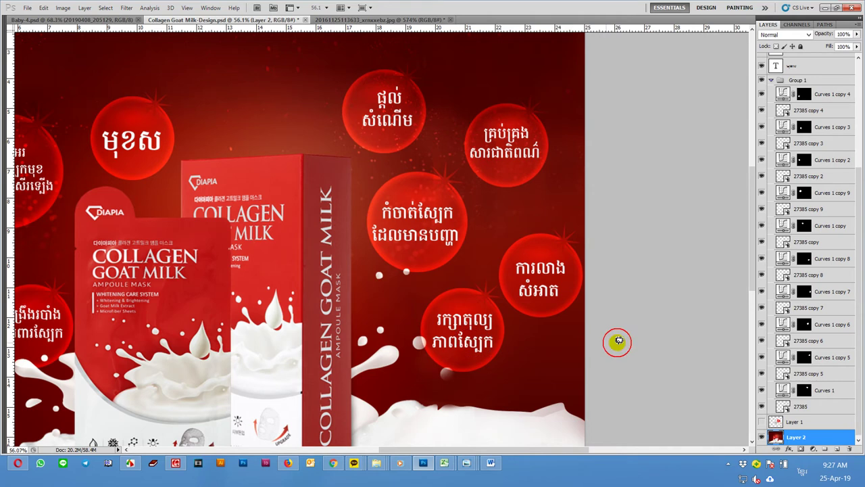
{"action": "scroll", "coordinate": [689, 308], "scroll_direction": "down", "scroll_amount": 1}
{"action": "scroll", "coordinate": [689, 310], "scroll_direction": "down", "scroll_amount": 1}
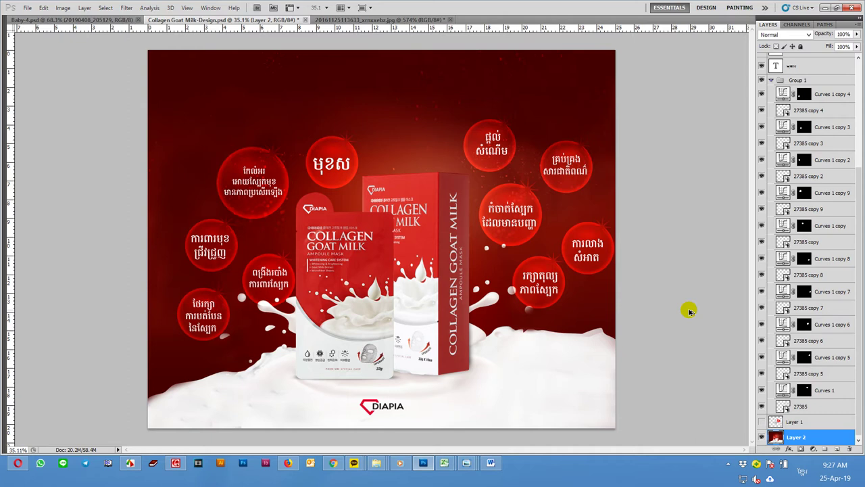
- Move all the design layers down slightly
{"action": "key", "text": "ctrl+t"}
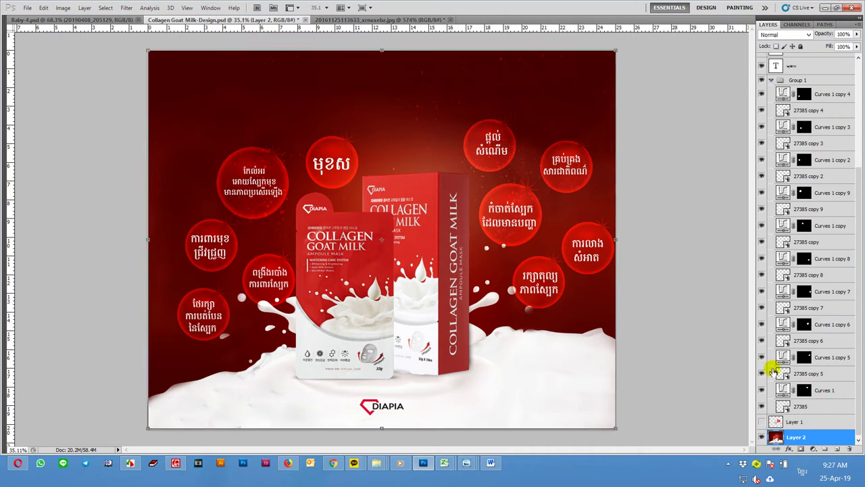
{"action": "key", "text": "Escape"}
{"action": "key", "text": "ctrl+alt+a"}
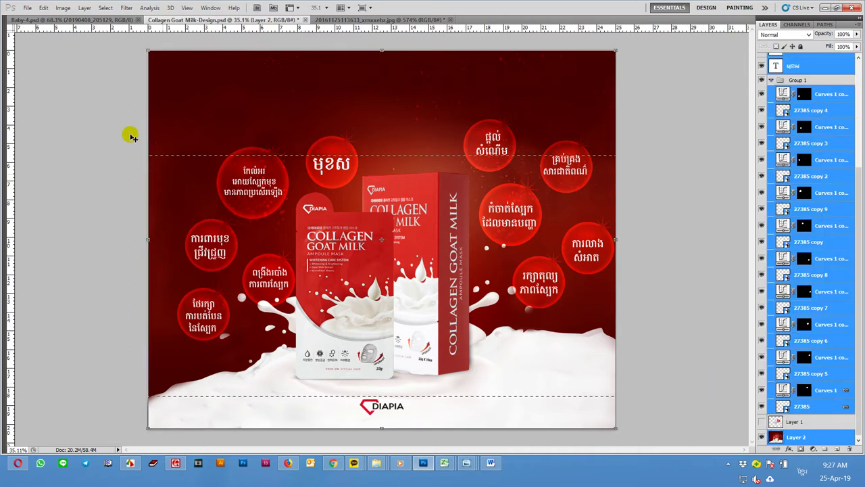
{"action": "left_click_drag", "start_coordinate": [461, 229], "coordinate": [460, 235]}
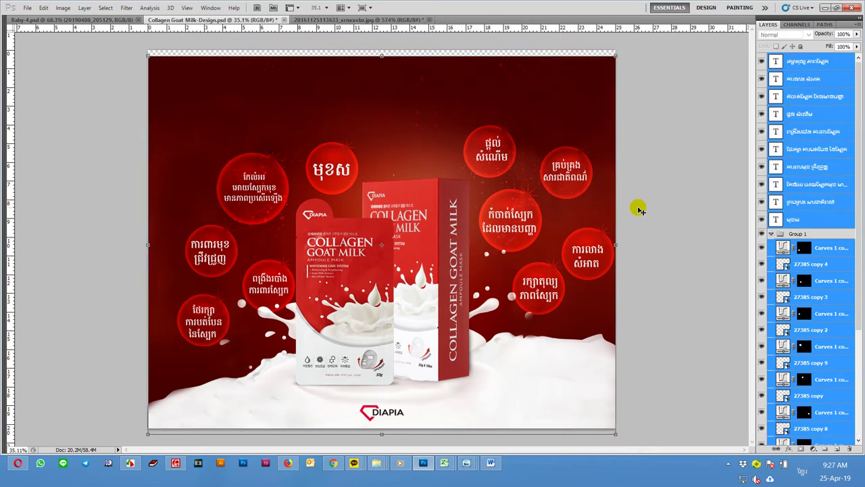
- Rescale the red background to fill the canvas and lock the layer again
{"action": "key", "text": "alt+comma"}
{"action": "key", "text": "ctrl+t"}
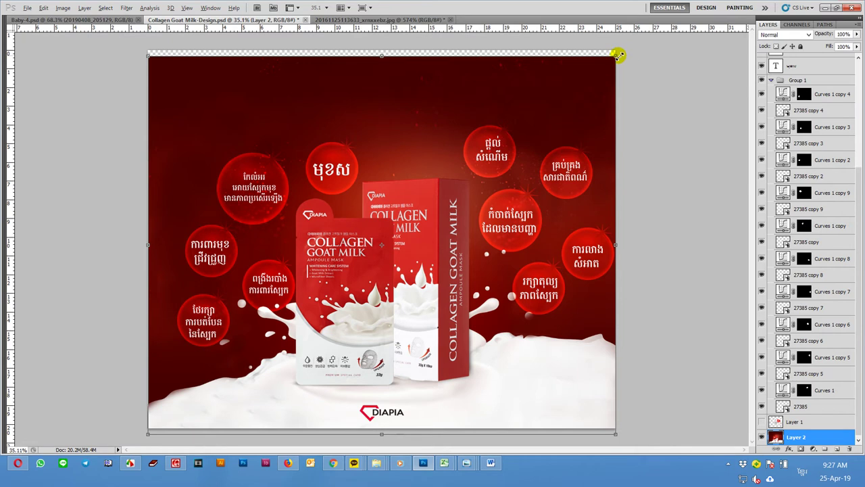
{"action": "left_click_drag", "start_coordinate": [618, 56], "coordinate": [630, 46]}
{"action": "left_click_drag", "start_coordinate": [482, 249], "coordinate": [486, 245]}
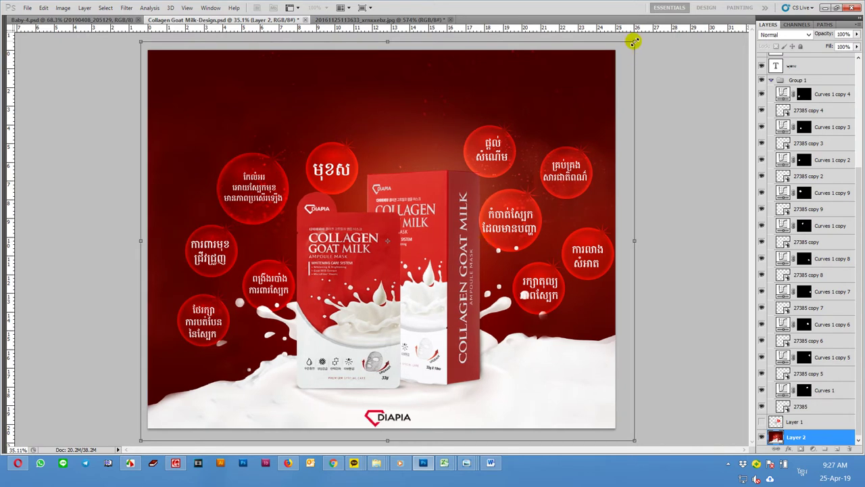
{"action": "left_click_drag", "start_coordinate": [634, 42], "coordinate": [630, 46]}
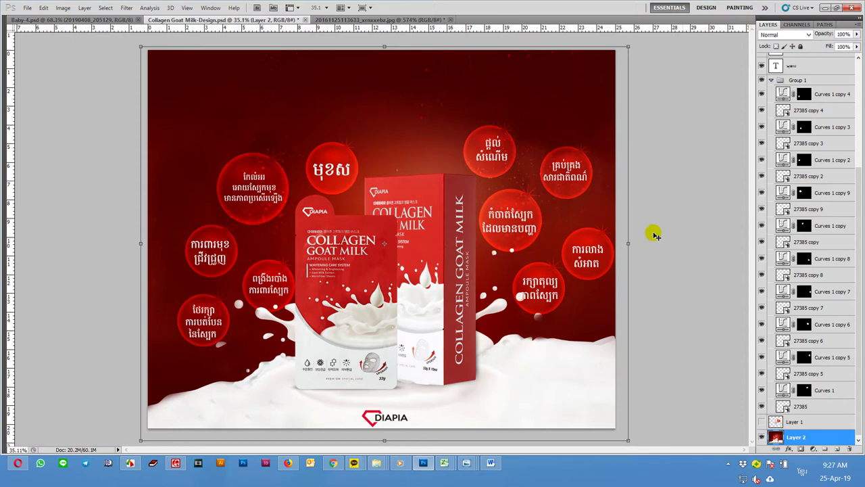
{"action": "left_click", "coordinate": [802, 46]}
- Nudge the ការលាង សំអាត bubble up and left
{"action": "left_click", "coordinate": [595, 247]}
{"action": "left_click_drag", "start_coordinate": [599, 245], "coordinate": [596, 238]}
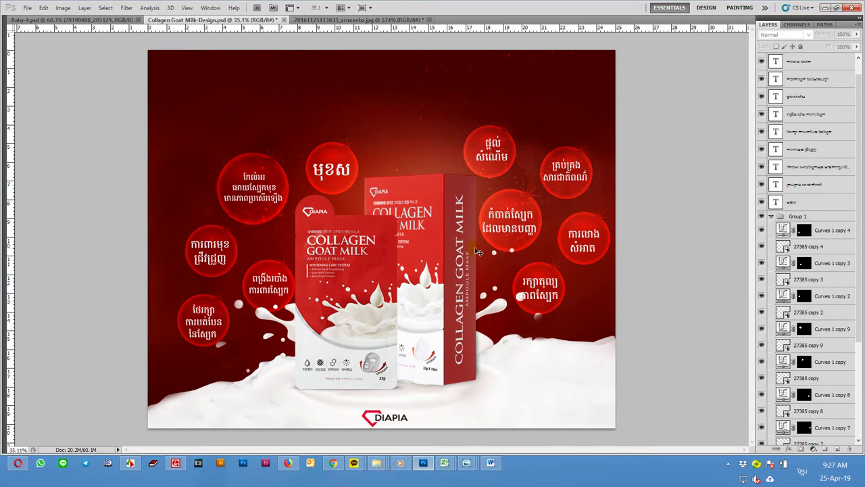
{"action": "left_click", "coordinate": [374, 465]}
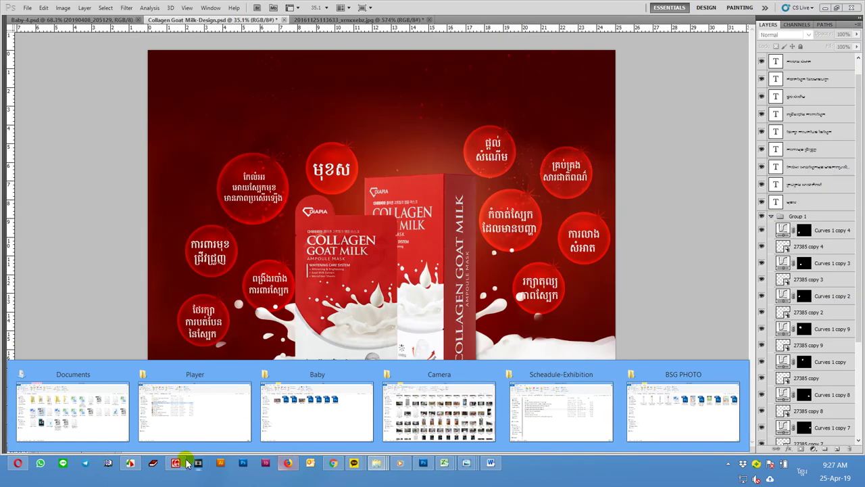
- Float the DIAPIA ad and drag its Khmer headline and subtitle layers into the red design
{"action": "left_click", "coordinate": [176, 465]}
{"action": "left_click", "coordinate": [307, 264]}
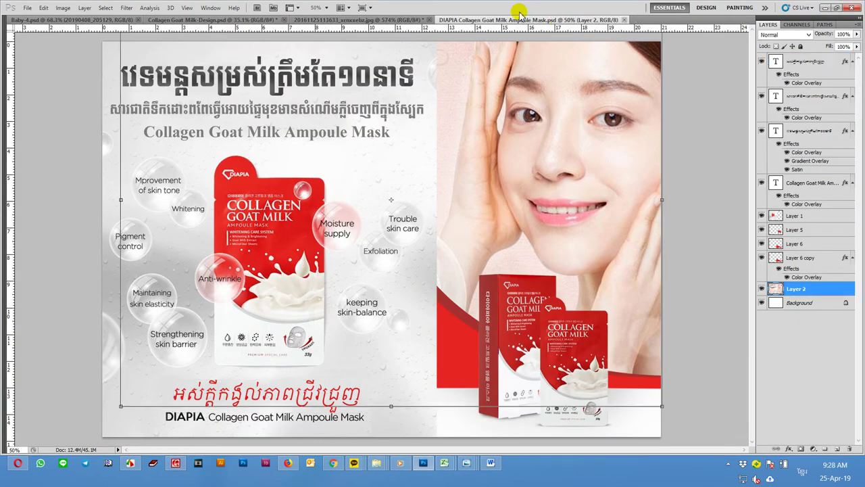
{"action": "left_click_drag", "start_coordinate": [519, 11], "coordinate": [618, 194]}
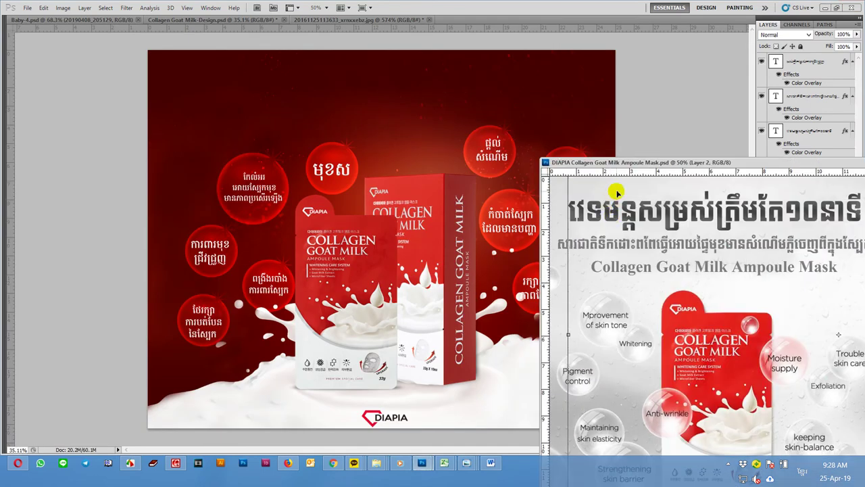
{"action": "left_click", "coordinate": [617, 194]}
{"action": "left_click", "coordinate": [721, 248], "text": "shift"}
{"action": "left_click_drag", "start_coordinate": [747, 267], "coordinate": [413, 113]}
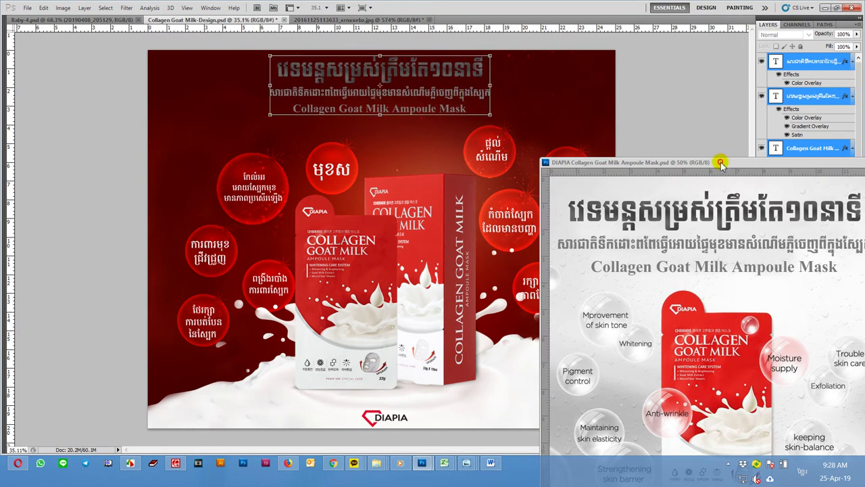
- Copy the red Khmer slogan into the red design and minimize the DIAPIA window
{"action": "left_click_drag", "start_coordinate": [717, 160], "coordinate": [581, 47]}
{"action": "left_click", "coordinate": [647, 416]}
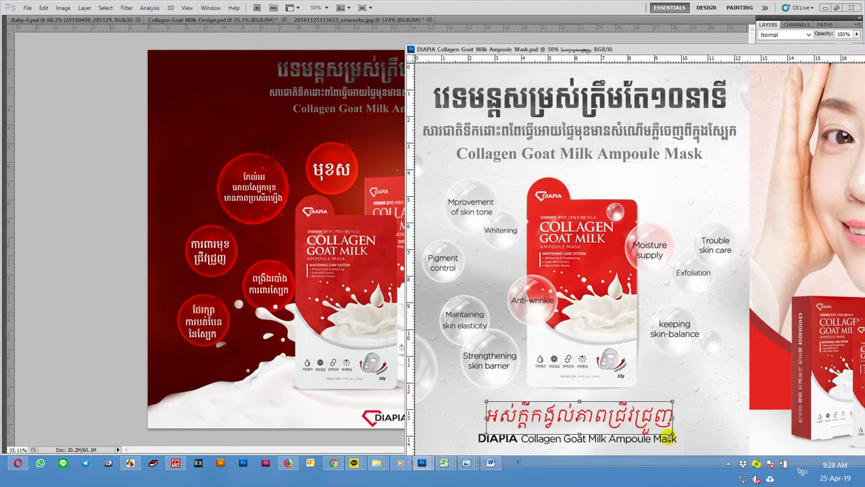
{"action": "left_click", "coordinate": [704, 438]}
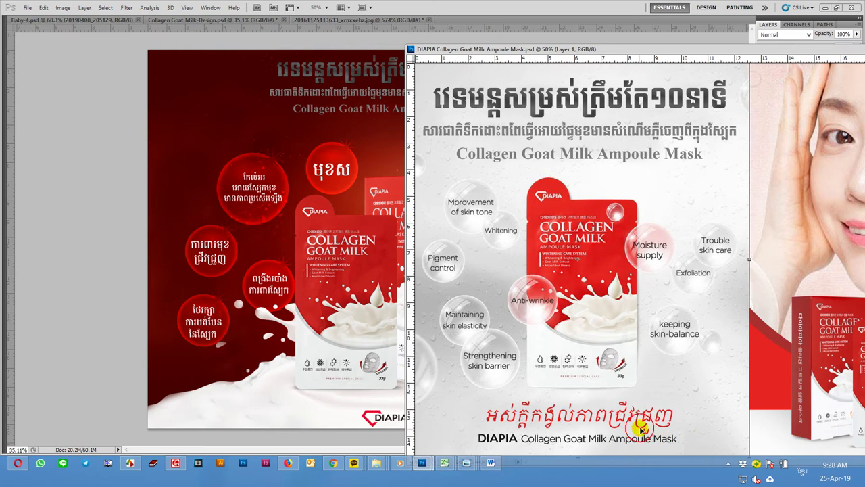
{"action": "left_click_drag", "start_coordinate": [508, 413], "coordinate": [315, 393]}
{"action": "left_click_drag", "start_coordinate": [676, 50], "coordinate": [551, 116]}
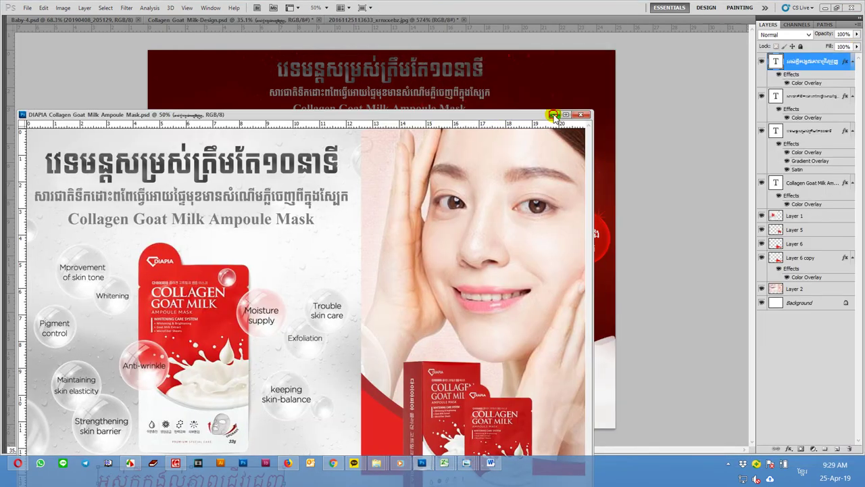
{"action": "left_click", "coordinate": [553, 114]}
{"action": "left_click_drag", "start_coordinate": [426, 68], "coordinate": [435, 109]}
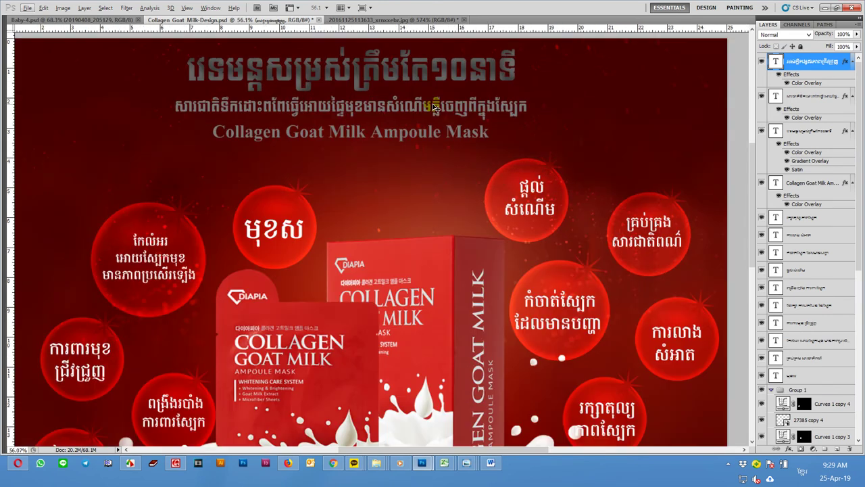
- Raise the Khmer title, subtitle and Collagen Goat Milk Ampoule Mask layers to the top and enlarge them
{"action": "left_click", "coordinate": [435, 108]}
{"action": "left_click", "coordinate": [469, 70], "text": "shift"}
{"action": "left_click", "coordinate": [459, 133], "text": "shift"}
{"action": "left_click_drag", "start_coordinate": [459, 134], "coordinate": [459, 142]}
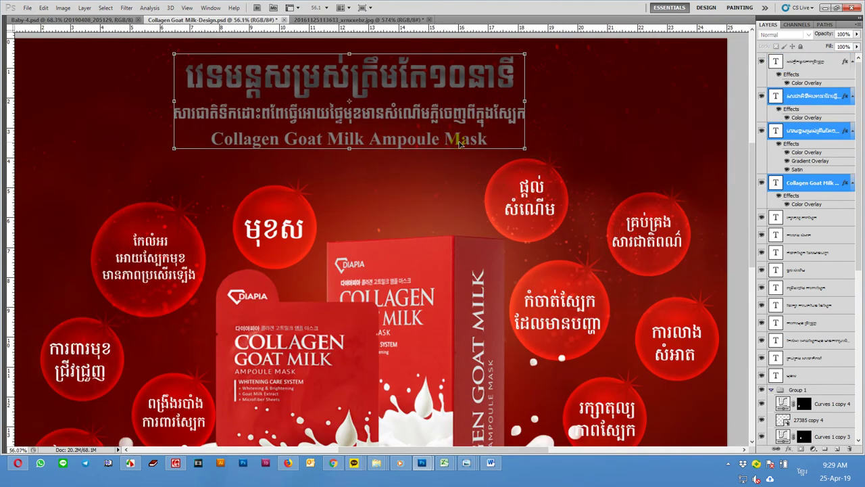
{"action": "key", "text": "ctrl+bracketright"}
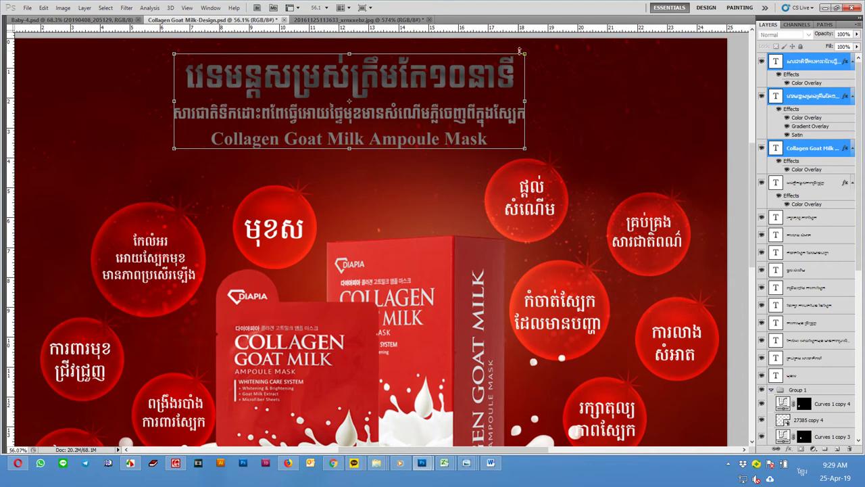
{"action": "left_click_drag", "start_coordinate": [526, 53], "coordinate": [564, 45]}
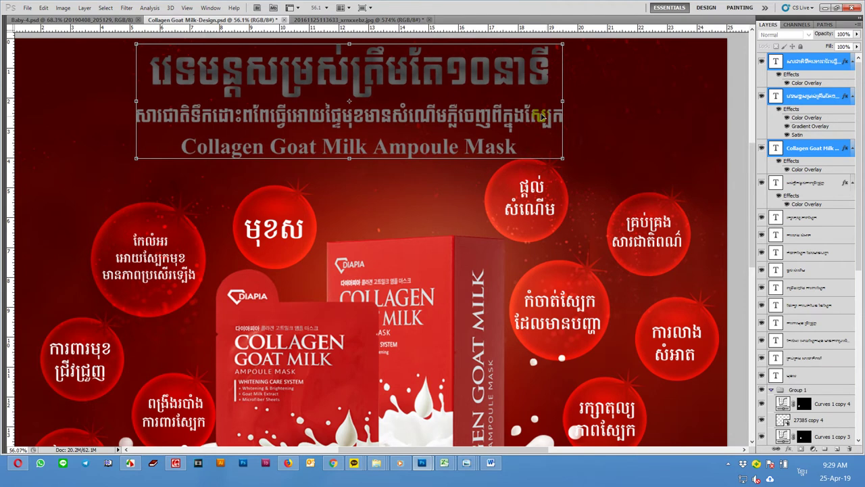
{"action": "scroll", "coordinate": [549, 119], "scroll_direction": "down", "scroll_amount": 1}
{"action": "scroll", "coordinate": [544, 118], "scroll_direction": "down", "scroll_amount": 1}
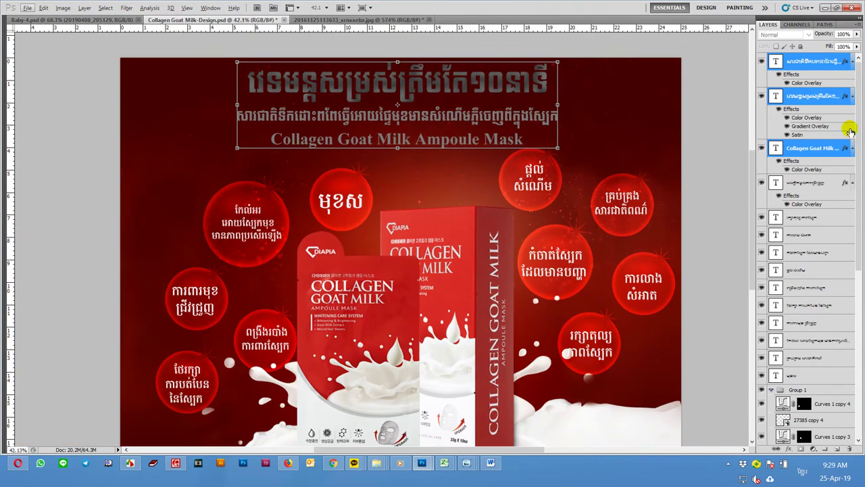
{"action": "left_click", "coordinate": [851, 62]}
{"action": "left_click", "coordinate": [850, 62]}
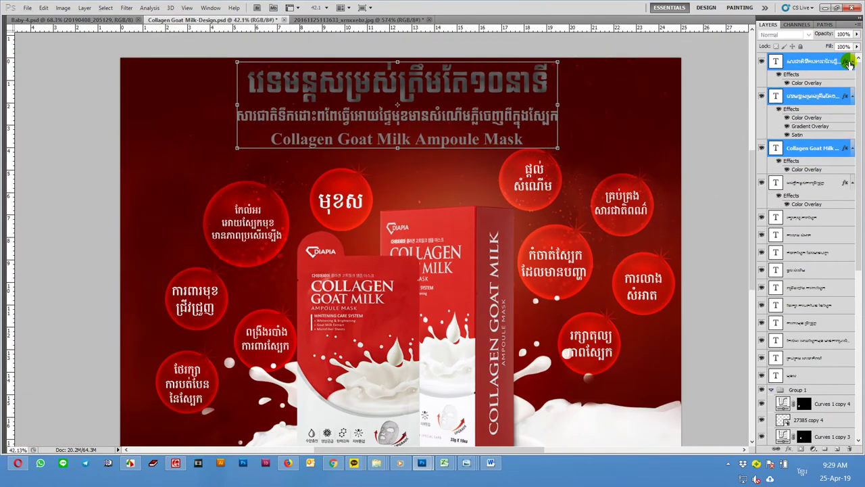
- Give the Khmer subtitle layer a white Color Overlay style
{"action": "double_click", "coordinate": [850, 62]}
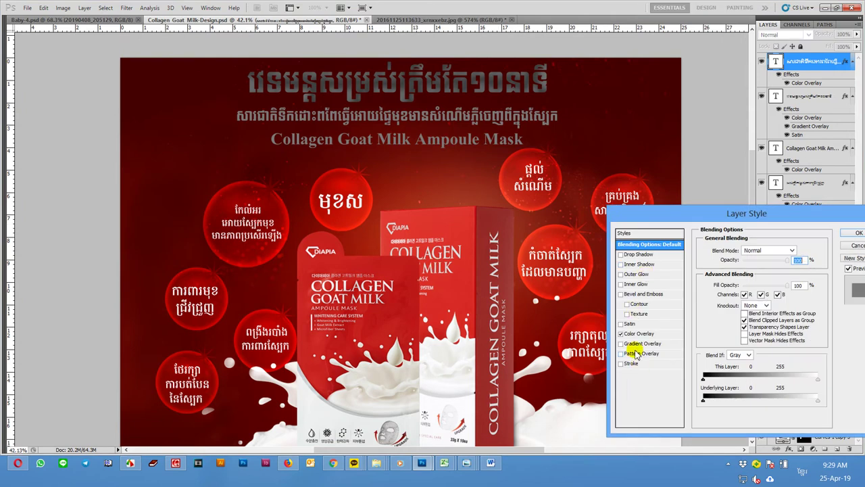
{"action": "left_click", "coordinate": [639, 334]}
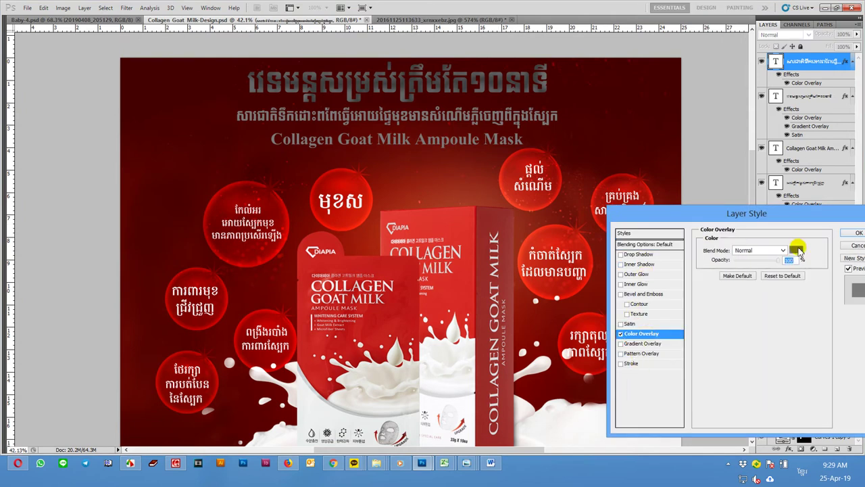
{"action": "left_click", "coordinate": [796, 250]}
{"action": "left_click", "coordinate": [541, 163]}
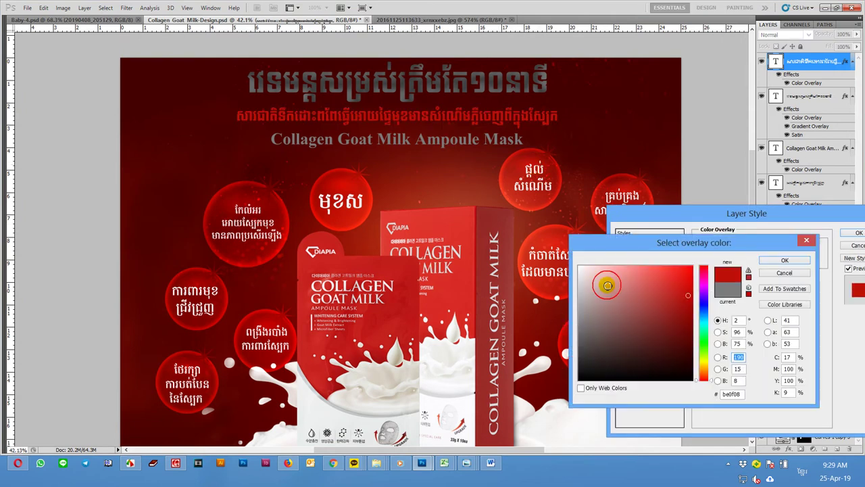
{"action": "left_click_drag", "start_coordinate": [608, 286], "coordinate": [578, 266]}
{"action": "left_click", "coordinate": [784, 261]}
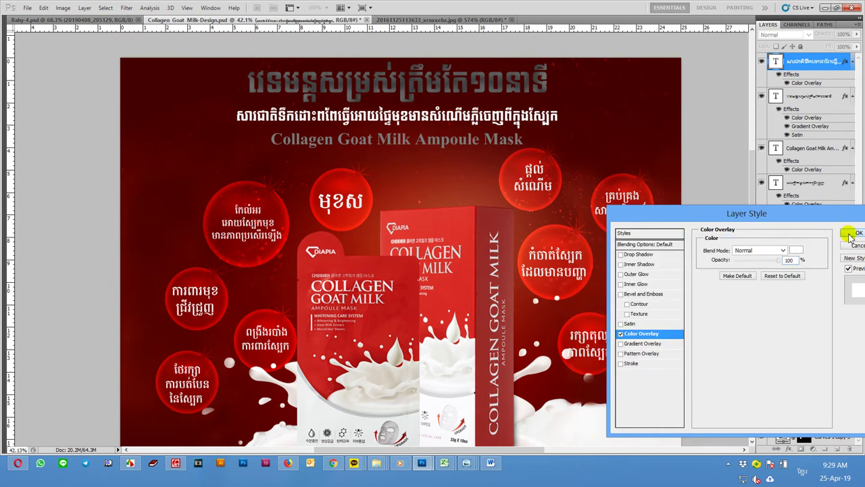
{"action": "left_click", "coordinate": [851, 234]}
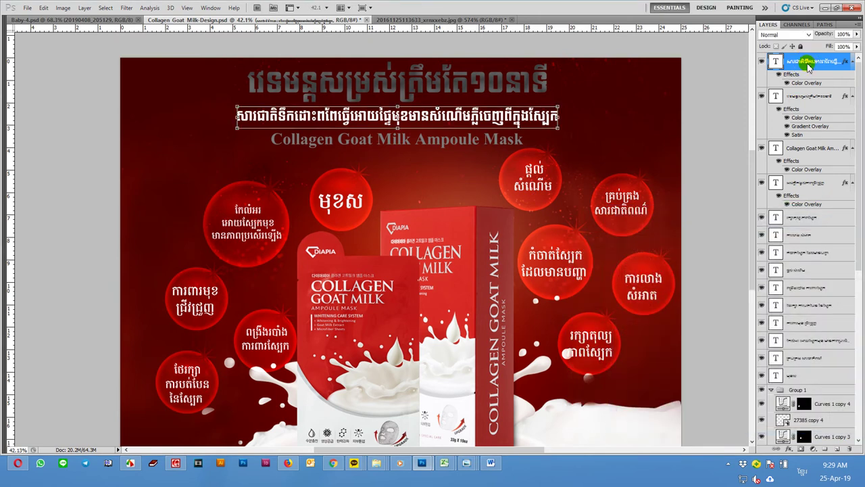
- Paste the white overlay style onto the Khmer headline and Collagen Goat Milk Ampoule Mask layers
{"action": "left_click", "coordinate": [807, 96]}
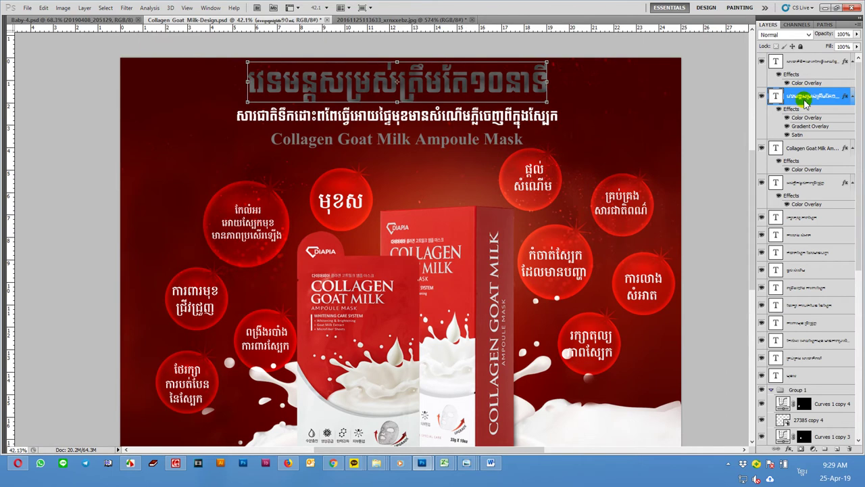
{"action": "right_click", "coordinate": [805, 98]}
{"action": "left_click", "coordinate": [784, 366]}
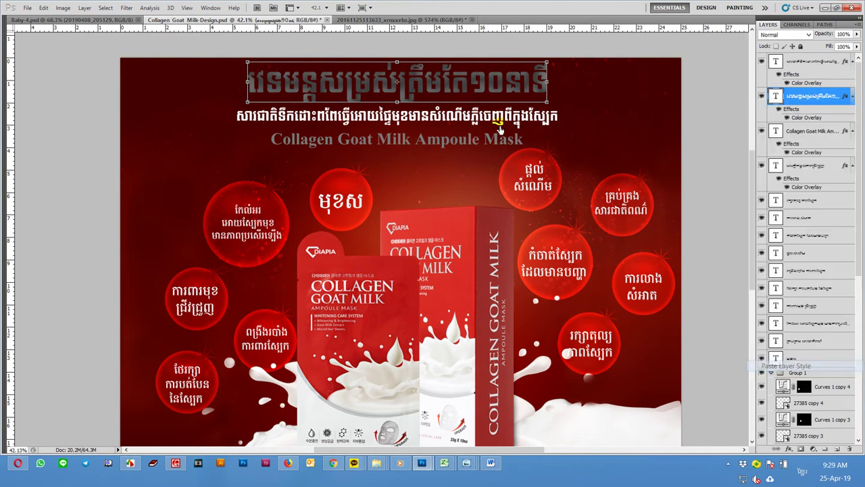
{"action": "left_click", "coordinate": [515, 140]}
{"action": "right_click", "coordinate": [778, 139]}
{"action": "left_click", "coordinate": [743, 134]}
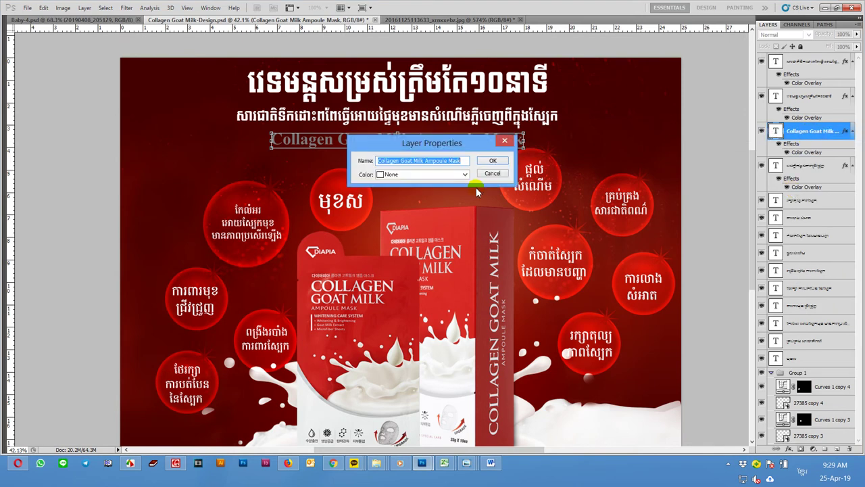
{"action": "left_click", "coordinate": [494, 173]}
{"action": "right_click", "coordinate": [781, 135]}
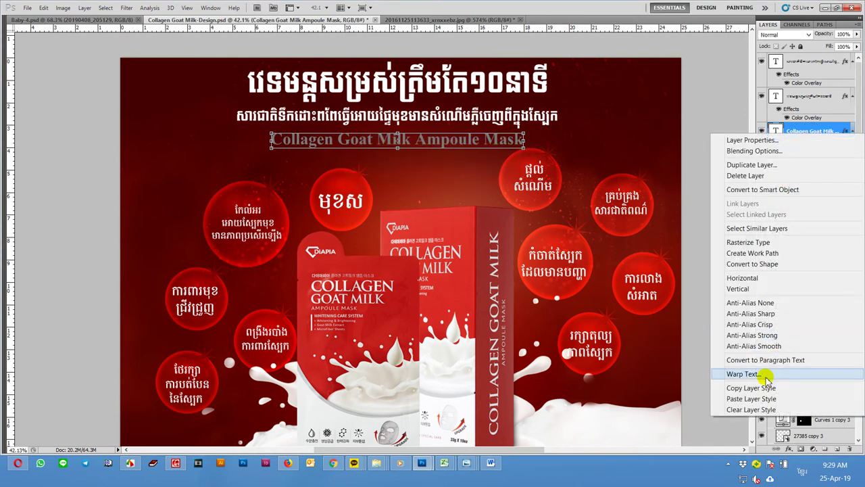
{"action": "left_click", "coordinate": [764, 399]}
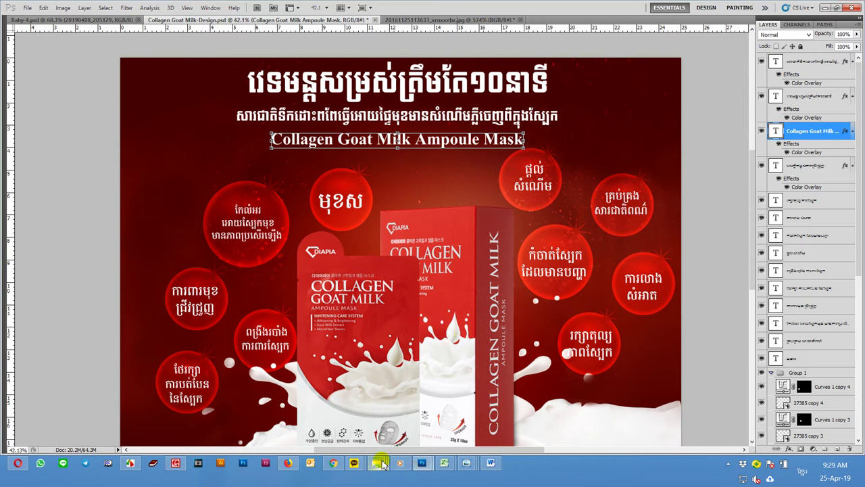
{"action": "mouse_move", "coordinate": [467, 463]}
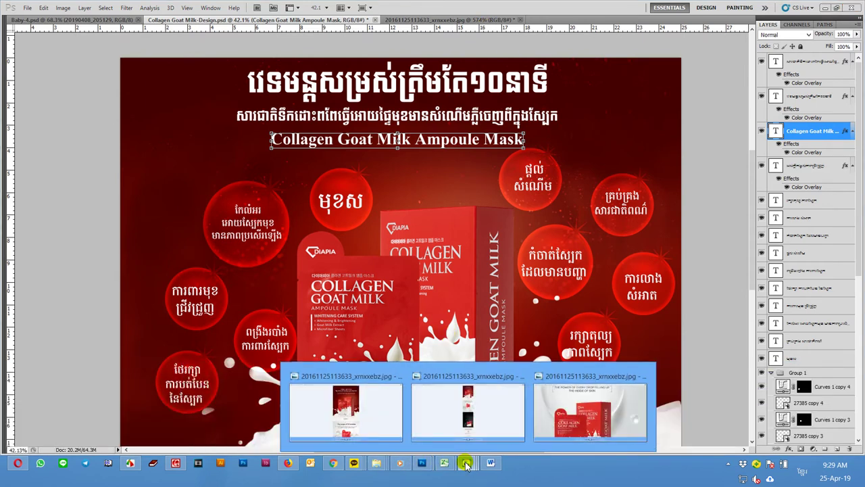
{"action": "left_click", "coordinate": [347, 406]}
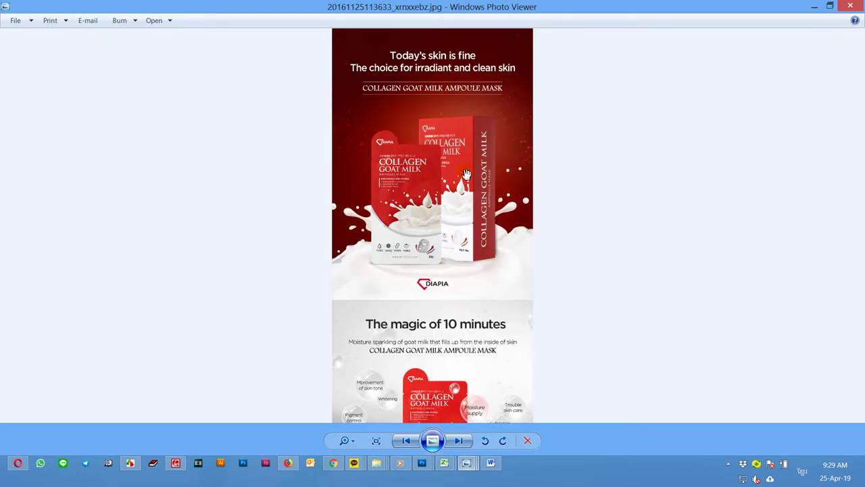
{"action": "scroll", "coordinate": [419, 75], "scroll_direction": "up", "scroll_amount": 1}
{"action": "scroll", "coordinate": [469, 108], "scroll_direction": "up", "scroll_amount": 1}
{"action": "scroll", "coordinate": [509, 122], "scroll_direction": "up", "scroll_amount": 1}
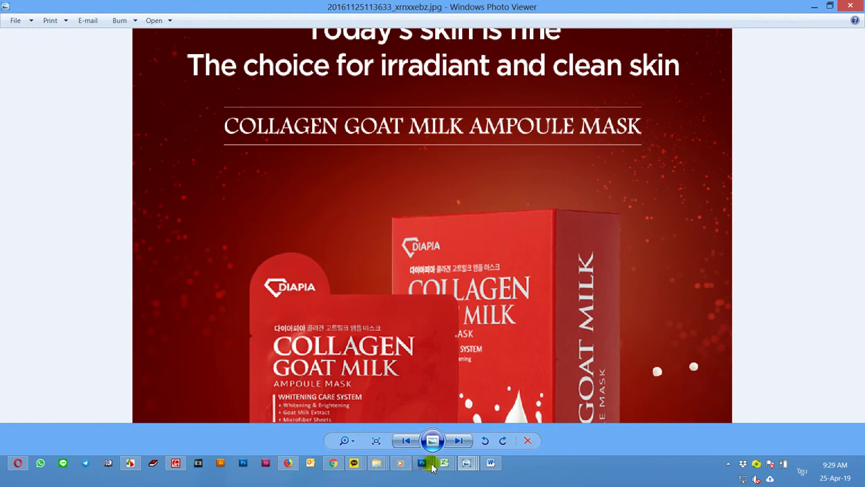
{"action": "left_click", "coordinate": [422, 462]}
- Enlarge the canvas height by 3 cm, relative and anchored at bottom-centre, via Canvas Size
{"action": "left_click", "coordinate": [359, 426]}
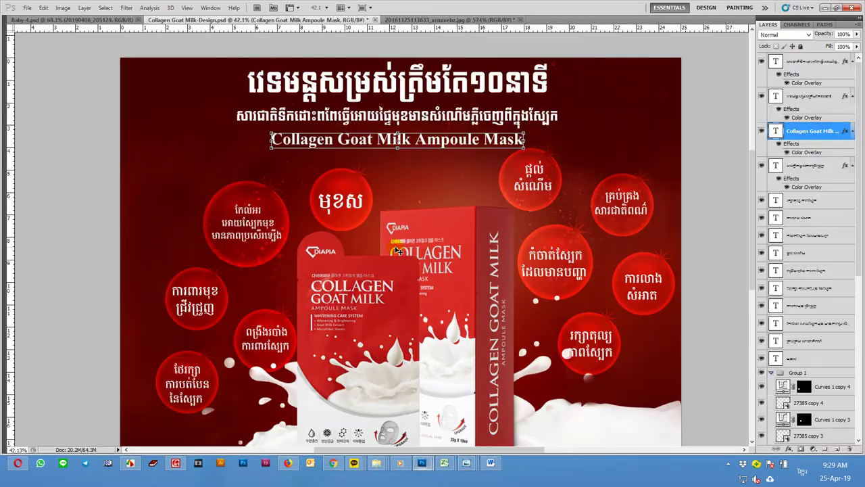
{"action": "scroll", "coordinate": [406, 203], "scroll_direction": "down", "scroll_amount": 2}
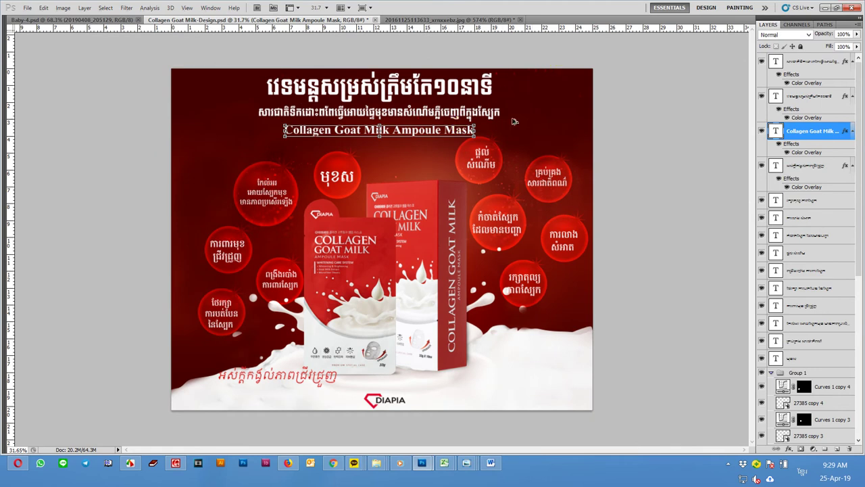
{"action": "left_click", "coordinate": [62, 8]}
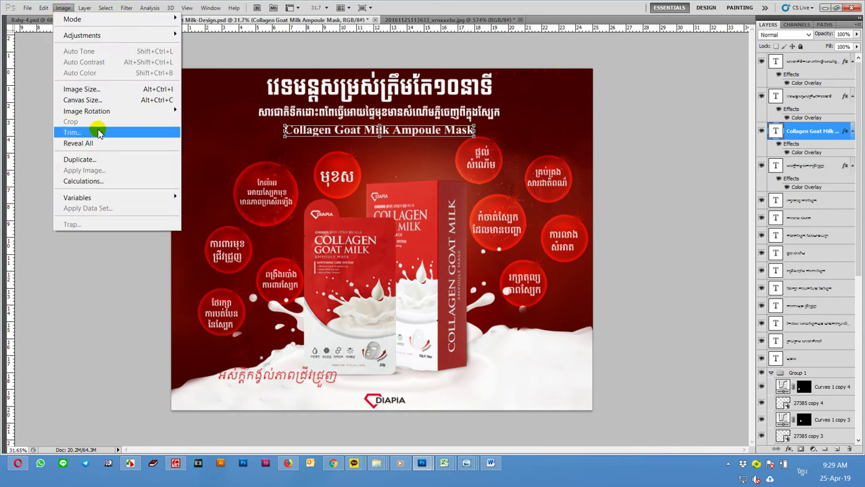
{"action": "left_click", "coordinate": [98, 100]}
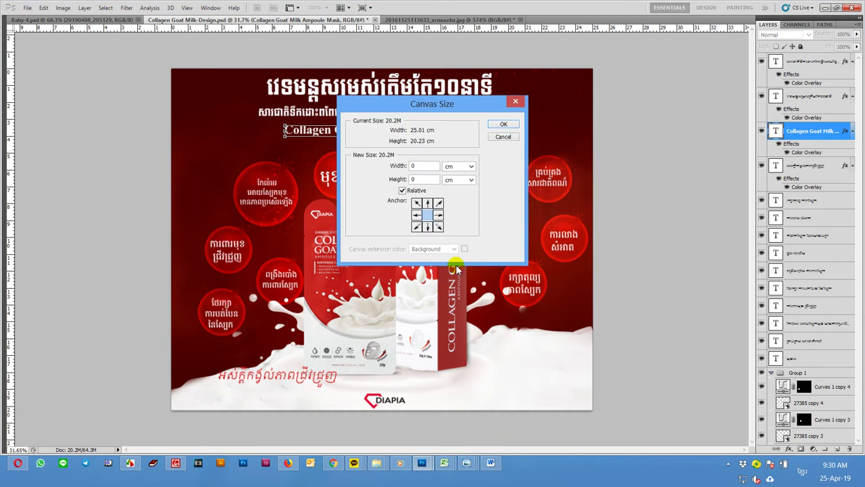
{"action": "left_click", "coordinate": [428, 228]}
{"action": "double_click", "coordinate": [433, 179]}
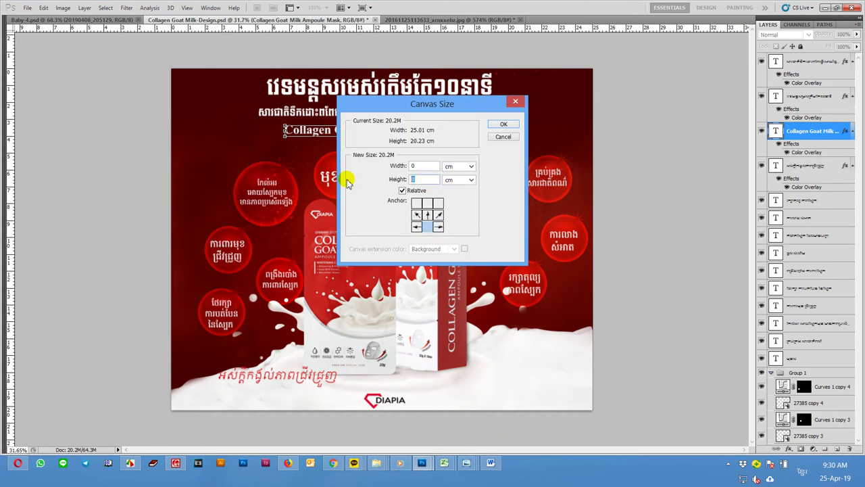
{"action": "type", "text": "3"}
{"action": "key", "text": "Return"}
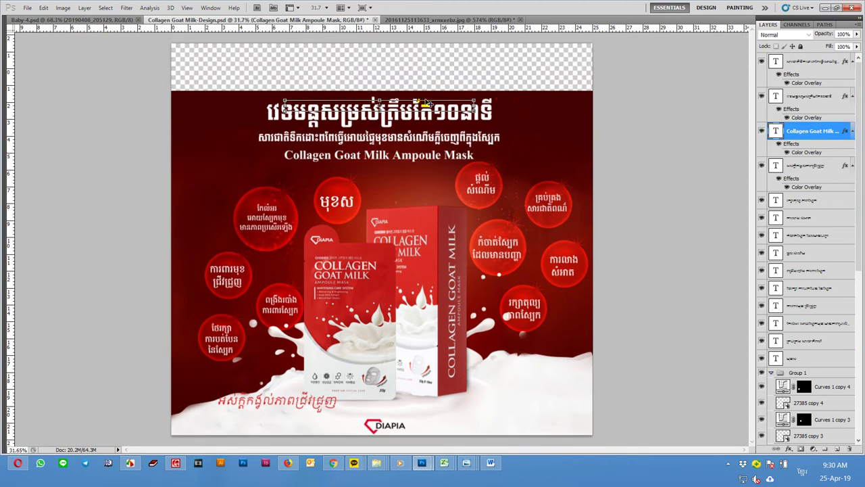
- Marquee the top band of red Layer 2 and feather the selection by 5 px
{"action": "left_click", "coordinate": [557, 112]}
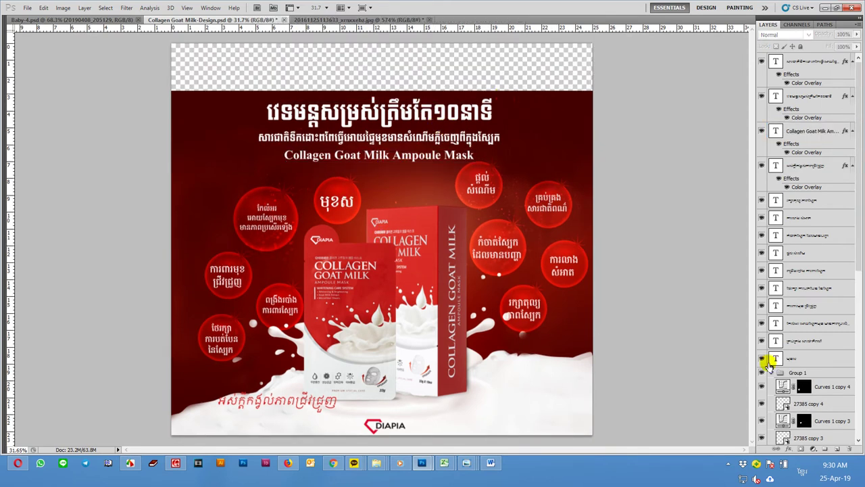
{"action": "scroll", "coordinate": [771, 365], "scroll_direction": "down", "scroll_amount": 10}
{"action": "left_click", "coordinate": [817, 437]}
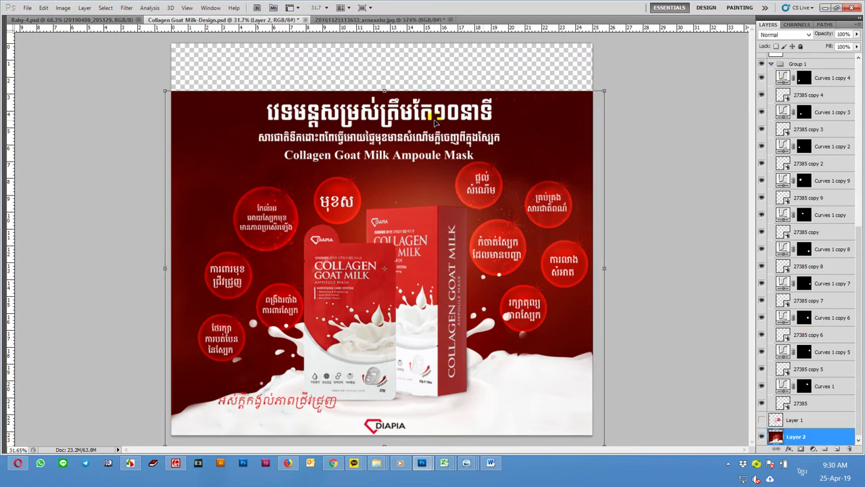
{"action": "left_click_drag", "start_coordinate": [617, 148], "coordinate": [617, 140]}
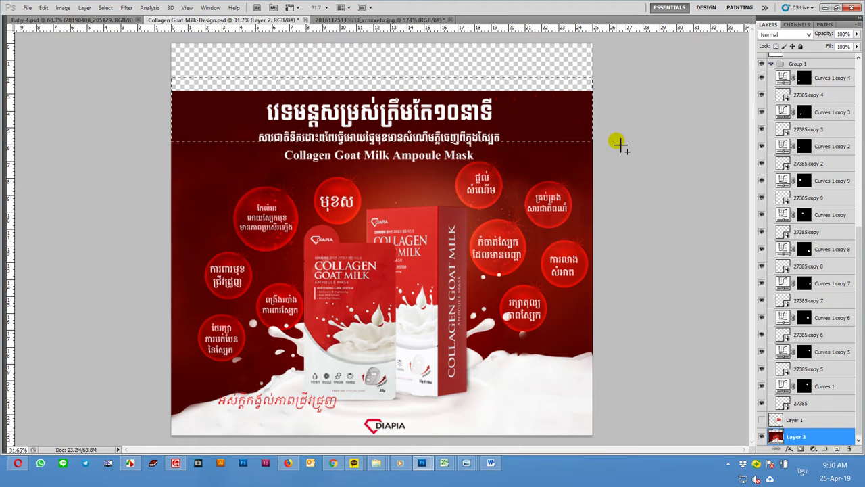
{"action": "key", "text": "shift+F6"}
{"action": "type", "text": "5"}
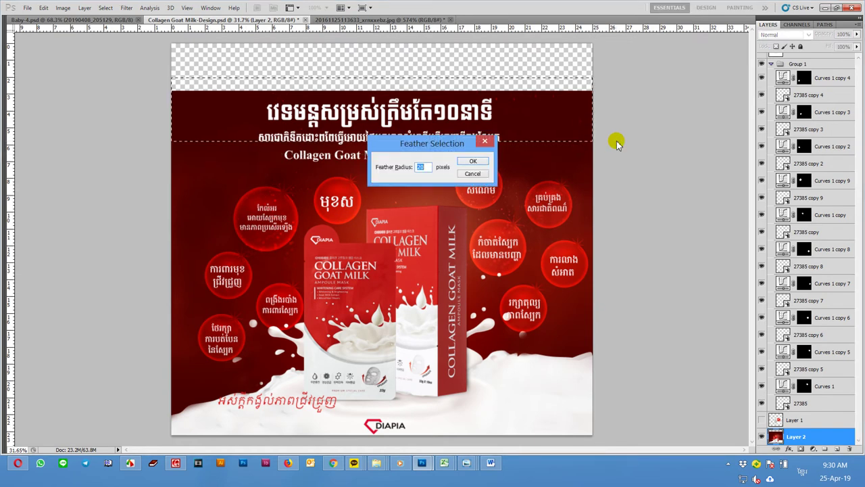
{"action": "key", "text": "Return"}
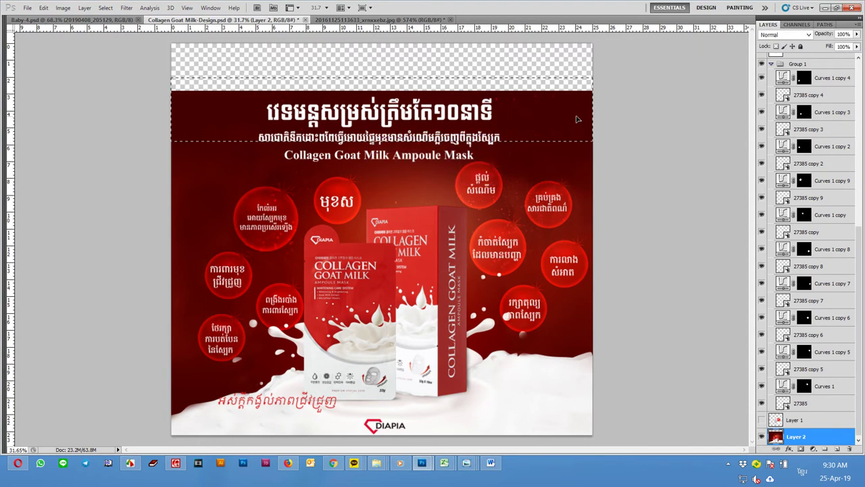
- Move the feathered red band up into the empty strip and deselect
{"action": "left_click_drag", "start_coordinate": [580, 111], "coordinate": [585, 93]}
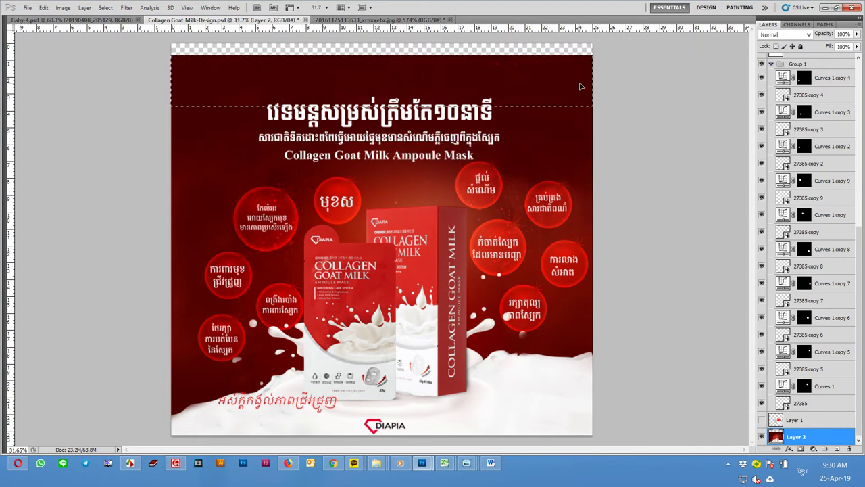
{"action": "key", "text": "ctrl+d"}
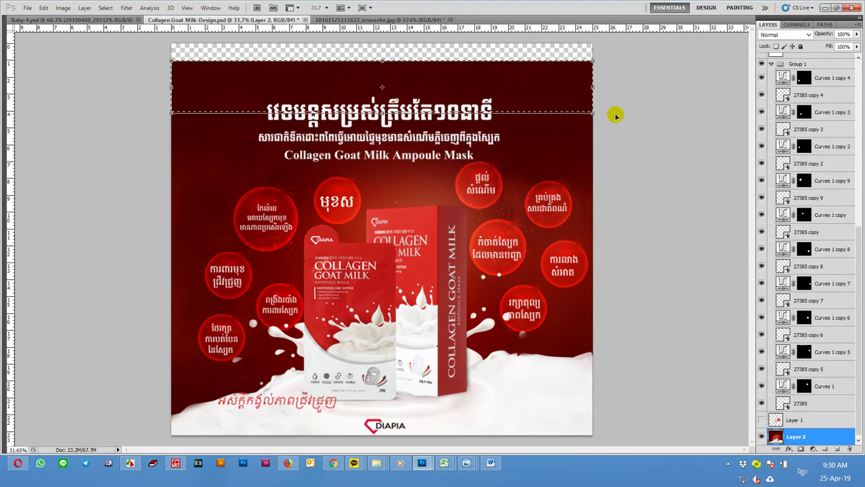
{"action": "left_click", "coordinate": [644, 169]}
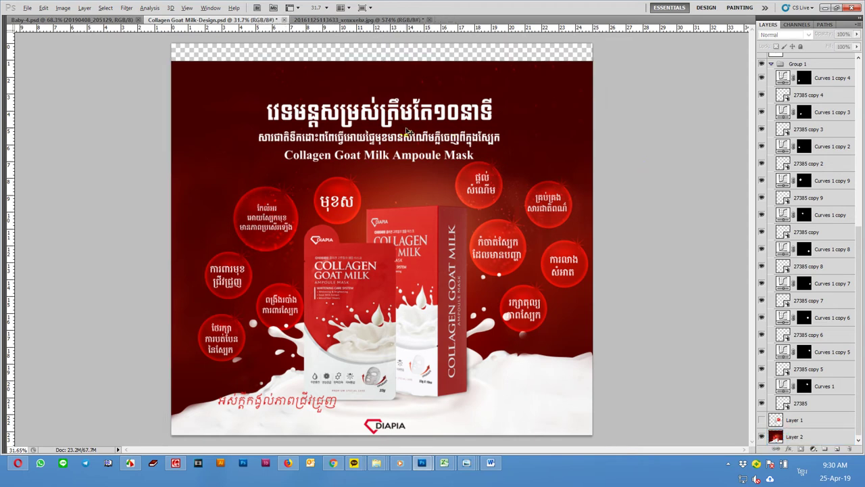
{"action": "scroll", "coordinate": [407, 131], "scroll_direction": "up", "scroll_amount": 1}
{"action": "left_click", "coordinate": [419, 105]}
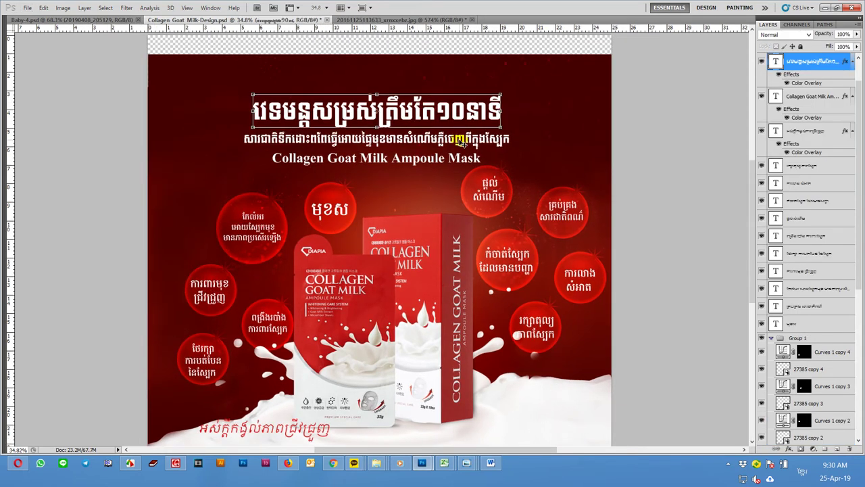
- Move the Khmer headline, subtitle and Collagen Goat Milk Ampoule Mask line higher
{"action": "left_click", "coordinate": [462, 138], "text": "shift"}
{"action": "left_click_drag", "start_coordinate": [462, 139], "coordinate": [460, 118]}
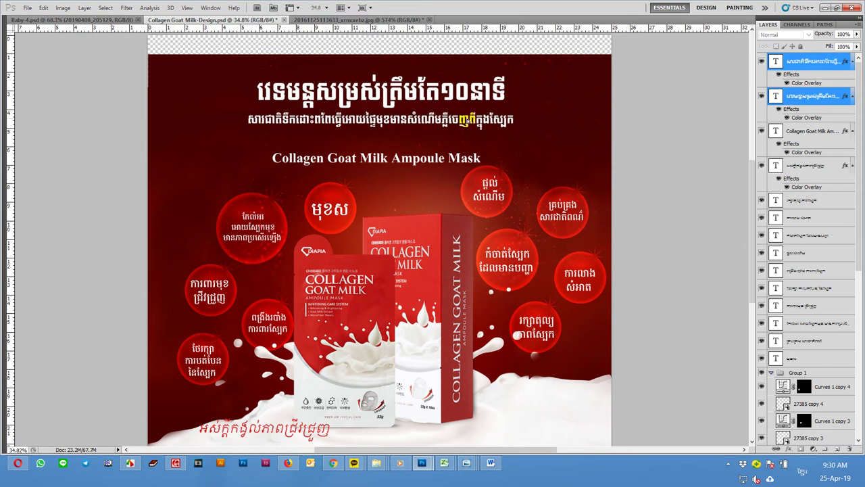
{"action": "left_click_drag", "start_coordinate": [461, 159], "coordinate": [463, 147]}
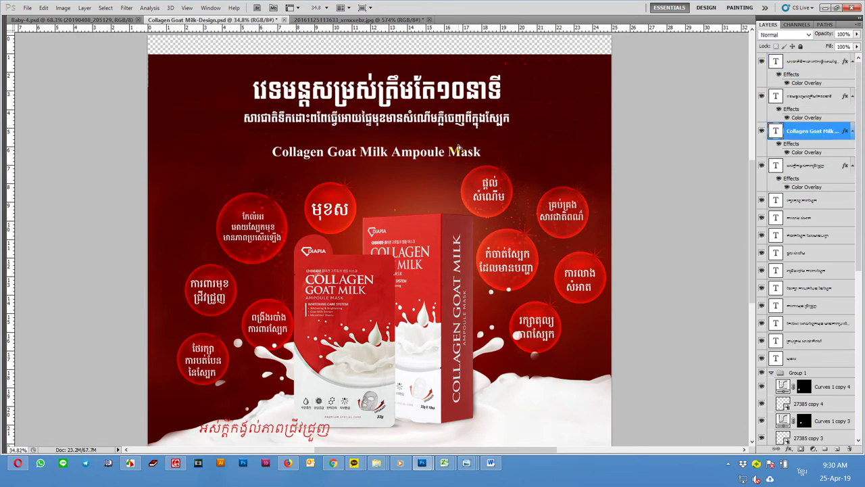
- Enlarge the three headline lines together and nudge the Collagen line slightly higher
{"action": "left_click", "coordinate": [488, 116], "text": "shift"}
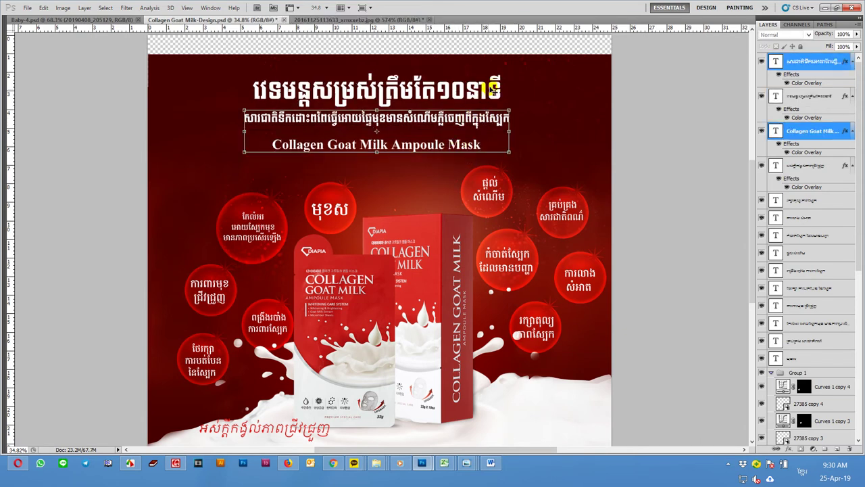
{"action": "left_click", "coordinate": [504, 84], "text": "shift"}
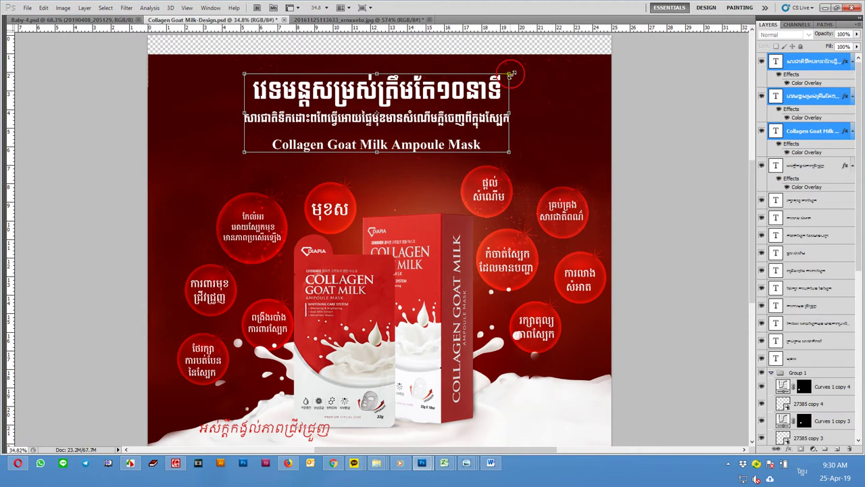
{"action": "left_click_drag", "start_coordinate": [511, 74], "coordinate": [525, 64]}
{"action": "key", "text": "Return"}
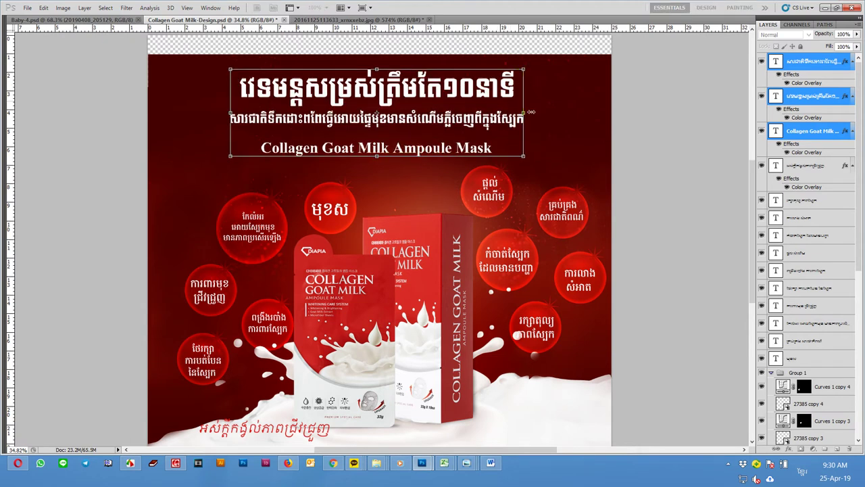
{"action": "left_click", "coordinate": [656, 151]}
{"action": "scroll", "coordinate": [423, 144], "scroll_direction": "up", "scroll_amount": 2}
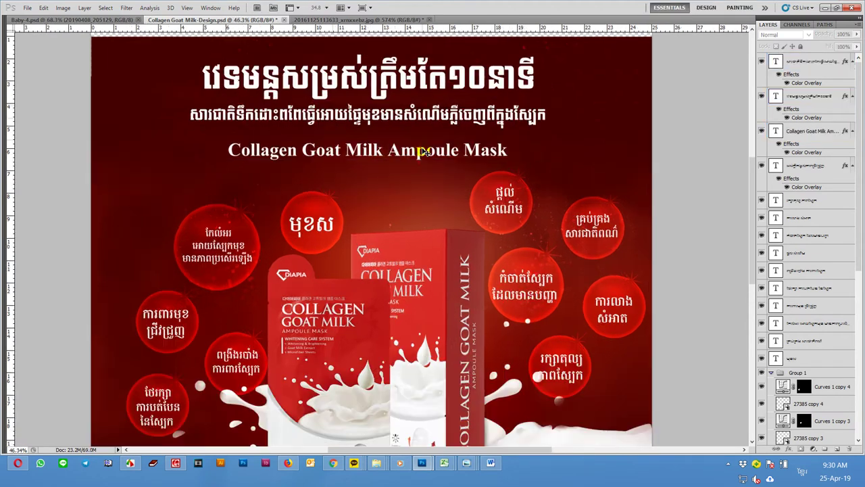
{"action": "left_click", "coordinate": [424, 152]}
{"action": "left_click_drag", "start_coordinate": [428, 154], "coordinate": [427, 151]}
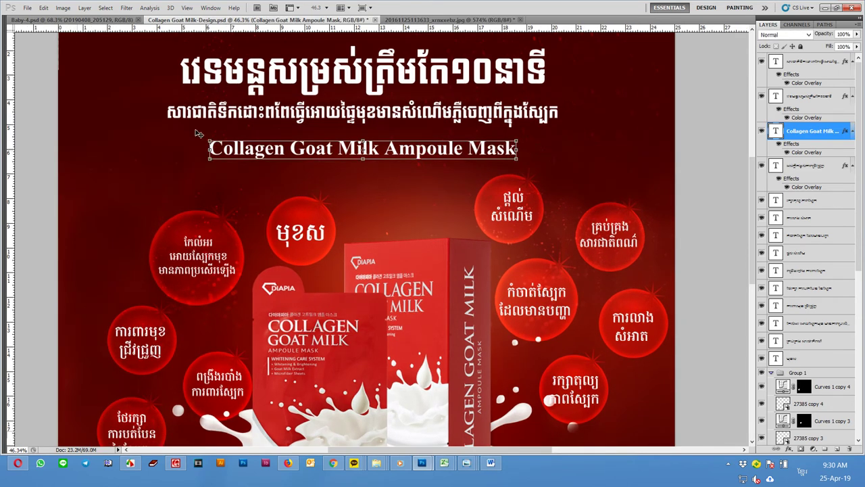
- Add a thin white line on a new layer above the English title
{"action": "key", "text": "Tab"}
{"action": "key", "text": "m"}
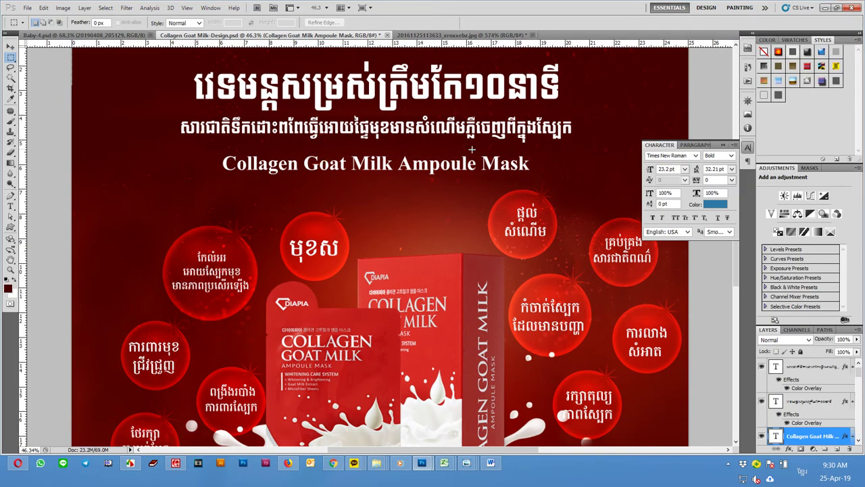
{"action": "left_click_drag", "start_coordinate": [472, 150], "coordinate": [571, 149]}
{"action": "scroll", "coordinate": [836, 425], "scroll_direction": "down", "scroll_amount": 1}
{"action": "left_click", "coordinate": [833, 419]}
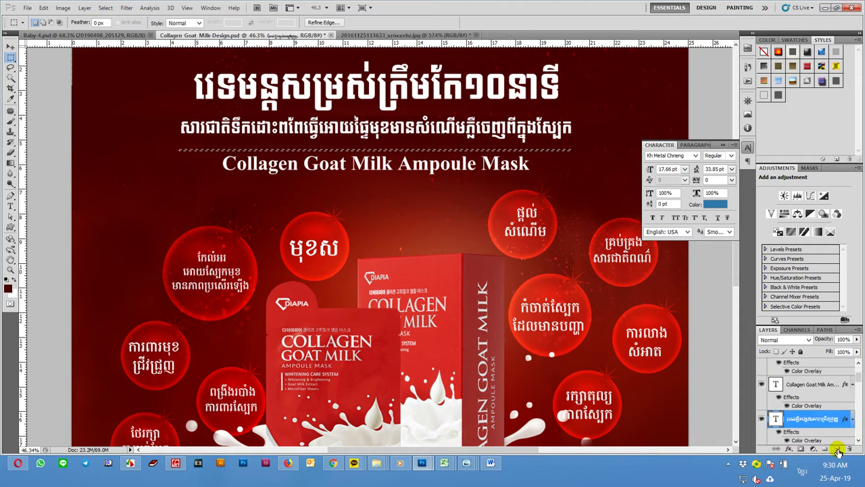
{"action": "left_click", "coordinate": [841, 449]}
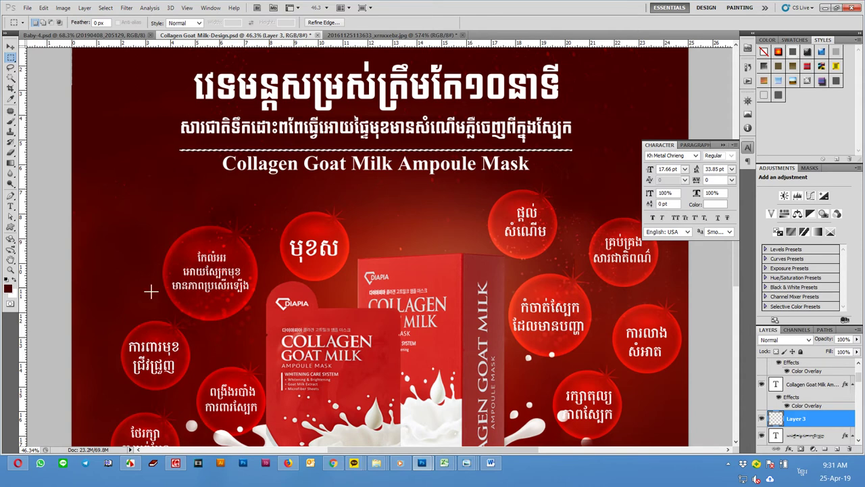
{"action": "left_click", "coordinate": [353, 169]}
- Duplicate the white line and place the copy just below the English title
{"action": "key", "text": "v"}
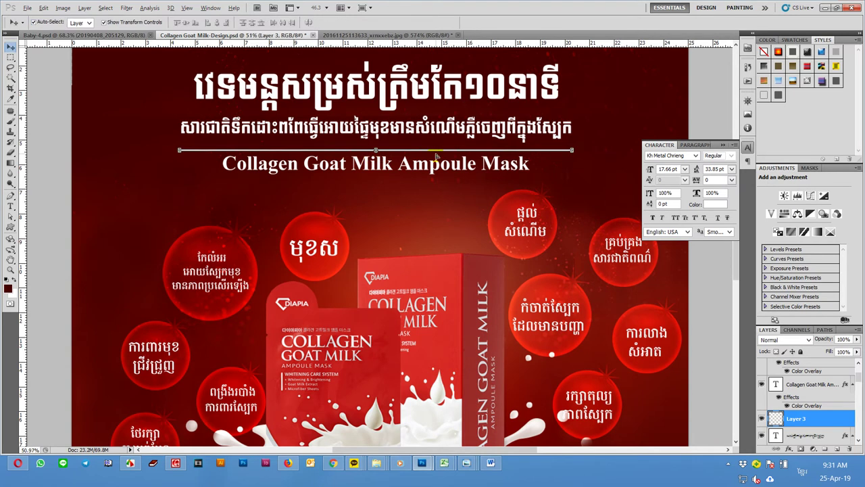
{"action": "scroll", "coordinate": [436, 156], "scroll_direction": "up", "scroll_amount": 1}
{"action": "scroll", "coordinate": [436, 155], "scroll_direction": "up", "scroll_amount": 1}
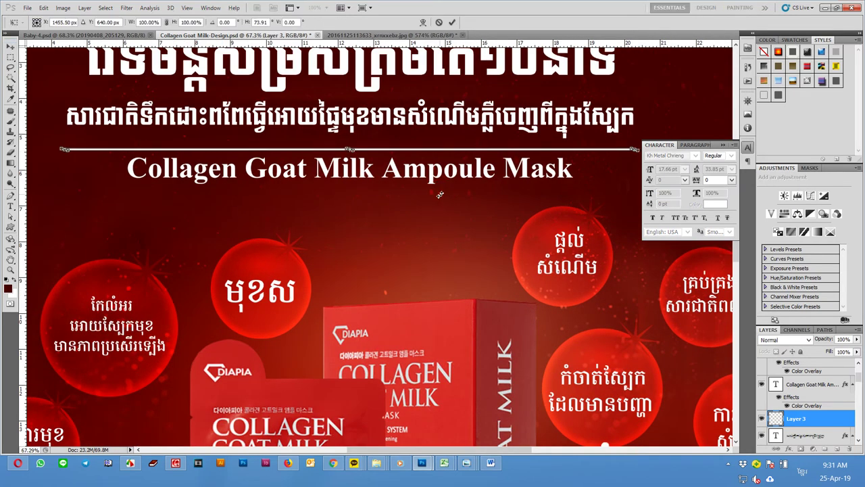
{"action": "left_click", "coordinate": [401, 169]}
{"action": "left_click", "coordinate": [401, 150]}
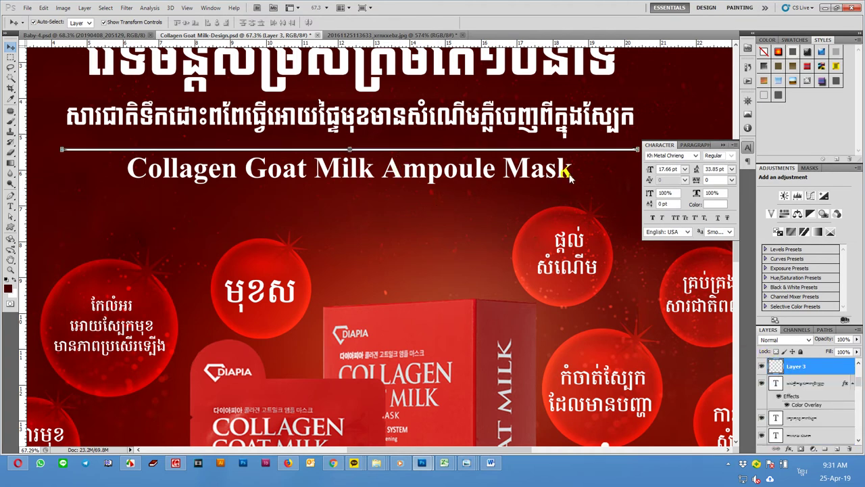
{"action": "key", "text": "ctrl+j"}
{"action": "left_click", "coordinate": [342, 171]}
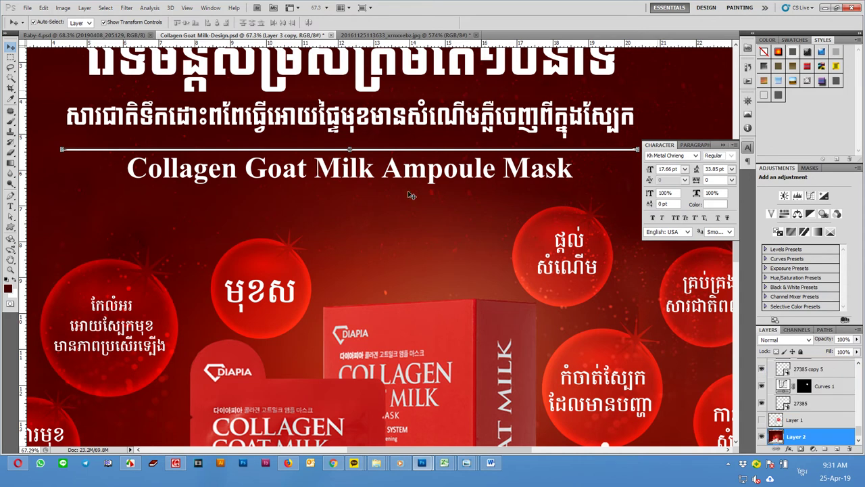
{"action": "left_click_drag", "start_coordinate": [358, 149], "coordinate": [362, 195]}
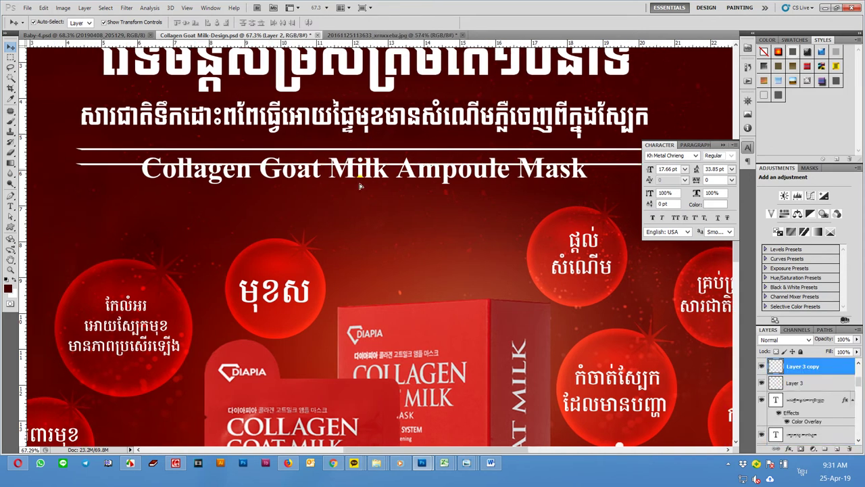
{"action": "key", "text": "Up"}
{"action": "key", "text": "Up"}
{"action": "key", "text": "Up"}
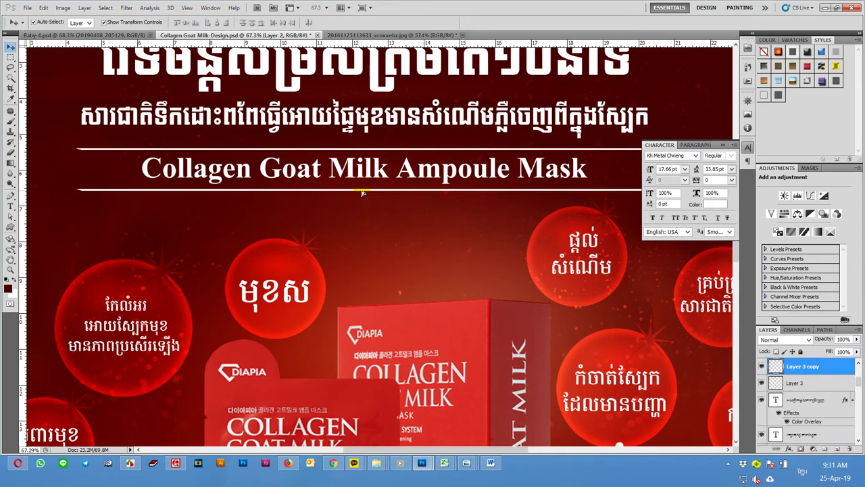
- Select the Khmer headline, English title and lower line layers together
{"action": "left_click", "coordinate": [436, 171]}
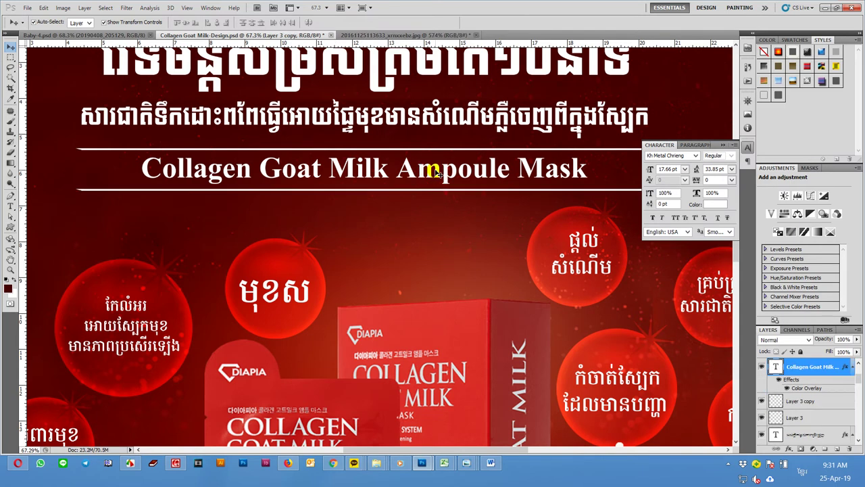
{"action": "scroll", "coordinate": [438, 173], "scroll_direction": "down", "scroll_amount": 3}
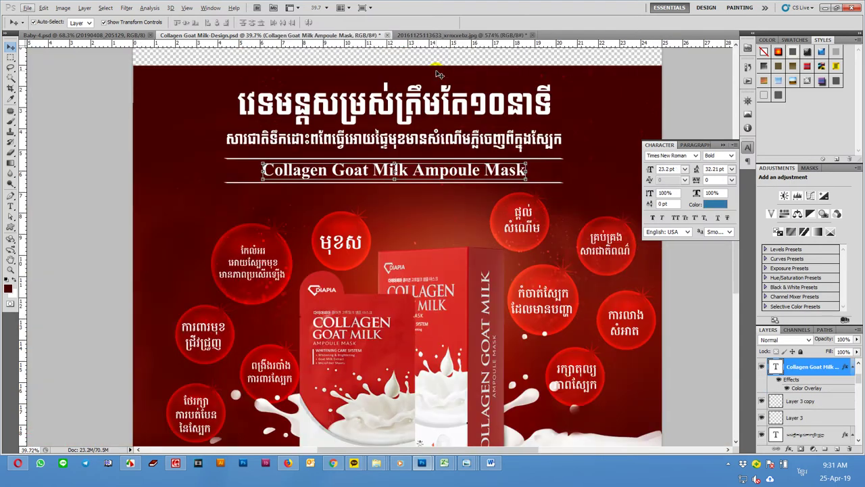
{"action": "scroll", "coordinate": [776, 412], "scroll_direction": "down", "scroll_amount": 3}
{"action": "scroll", "coordinate": [807, 415], "scroll_direction": "down", "scroll_amount": 3}
{"action": "left_click", "coordinate": [806, 436]}
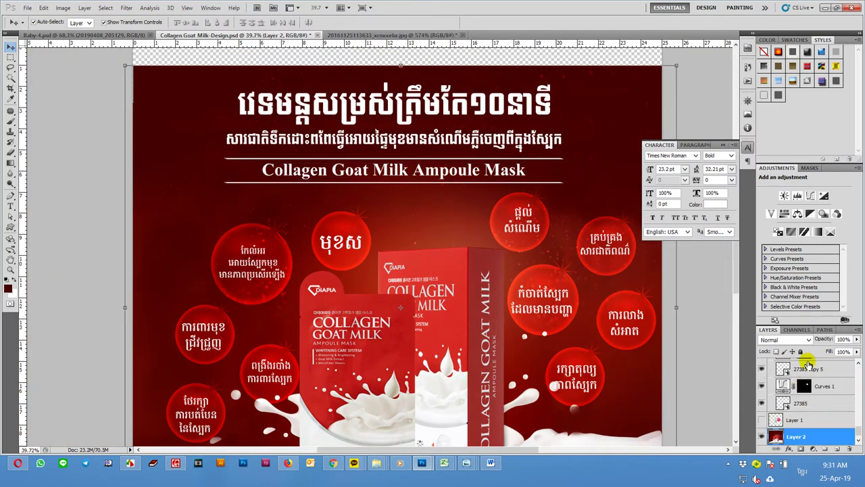
{"action": "left_click", "coordinate": [404, 102]}
{"action": "left_click", "coordinate": [409, 172], "text": "shift"}
{"action": "left_click", "coordinate": [409, 181], "text": "shift"}
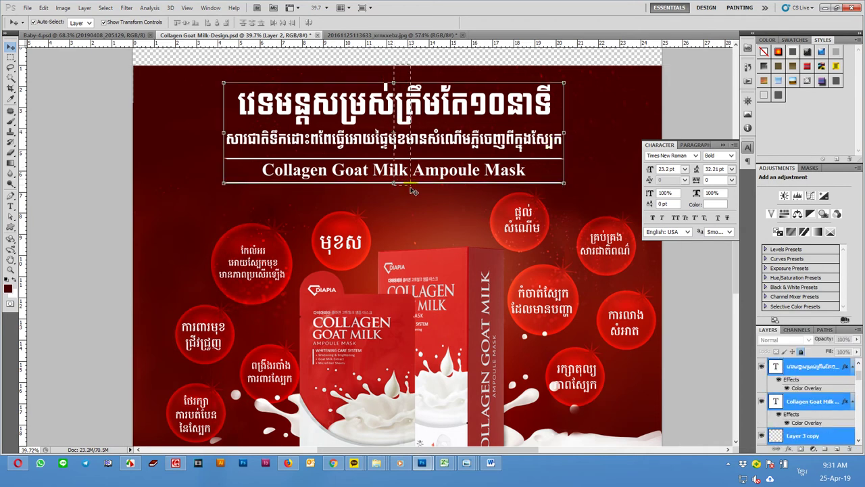
- Centre-align the header layers and stretch the Collagen title to 127% horizontal scale
{"action": "left_click", "coordinate": [218, 22]}
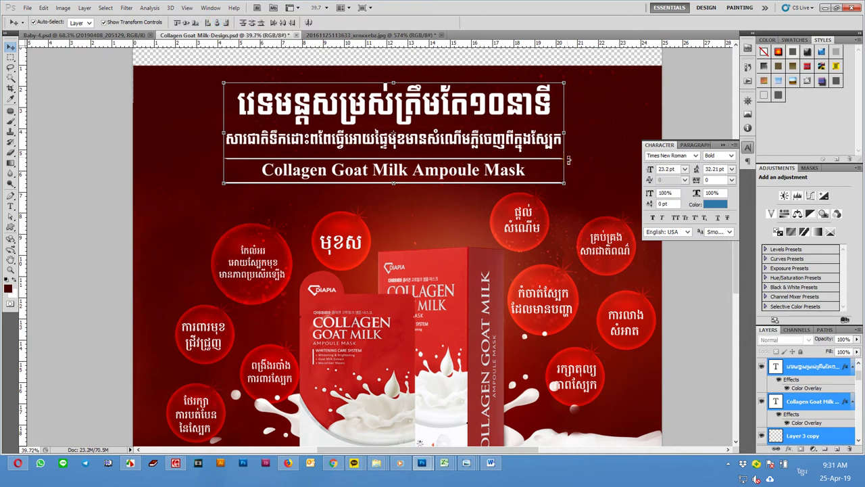
{"action": "key", "text": "t"}
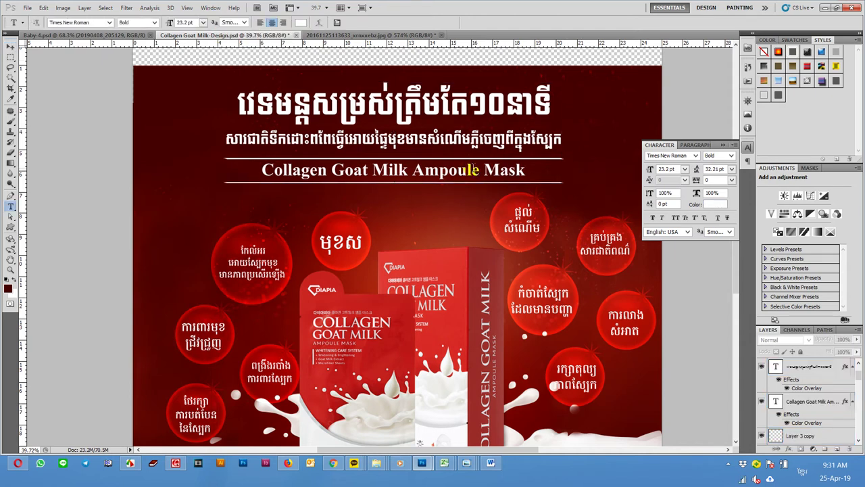
{"action": "left_click", "coordinate": [475, 170]}
{"action": "key", "text": "ctrl+a"}
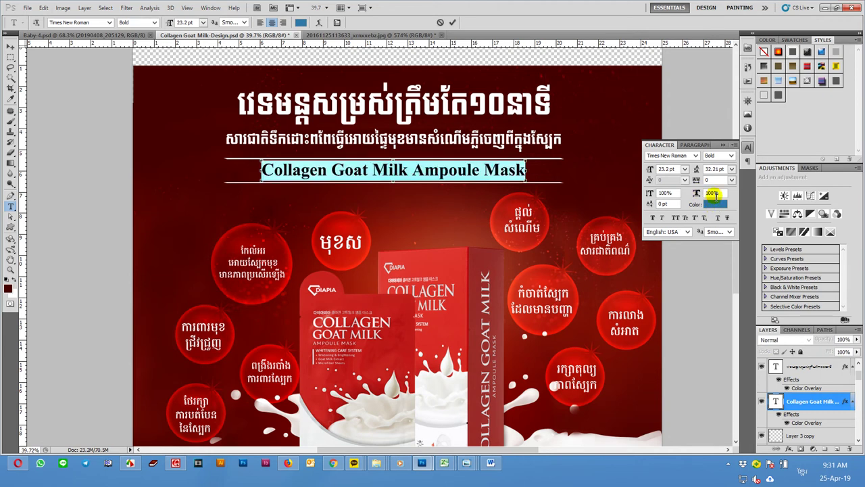
{"action": "key", "text": "Down"}
{"action": "key", "text": "Up"}
{"action": "key", "text": "Up"}
{"action": "key", "text": "Up"}
{"action": "key", "text": "Up"}
{"action": "key", "text": "Up"}
{"action": "key", "text": "Up"}
{"action": "key", "text": "Up"}
{"action": "key", "text": "Up"}
{"action": "key", "text": "Up"}
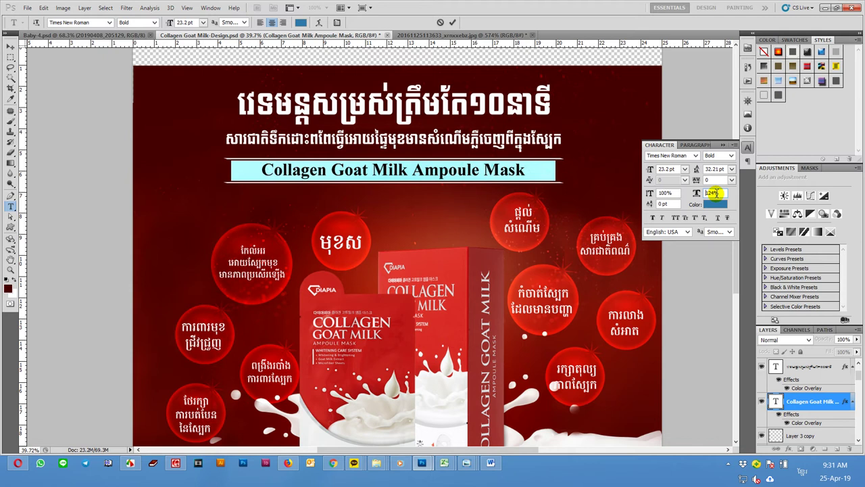
{"action": "key", "text": "Up"}
{"action": "key", "text": "Up"}
{"action": "key", "text": "Up"}
{"action": "key", "text": "Down"}
{"action": "key", "text": "Down"}
{"action": "left_click", "coordinate": [10, 46]}
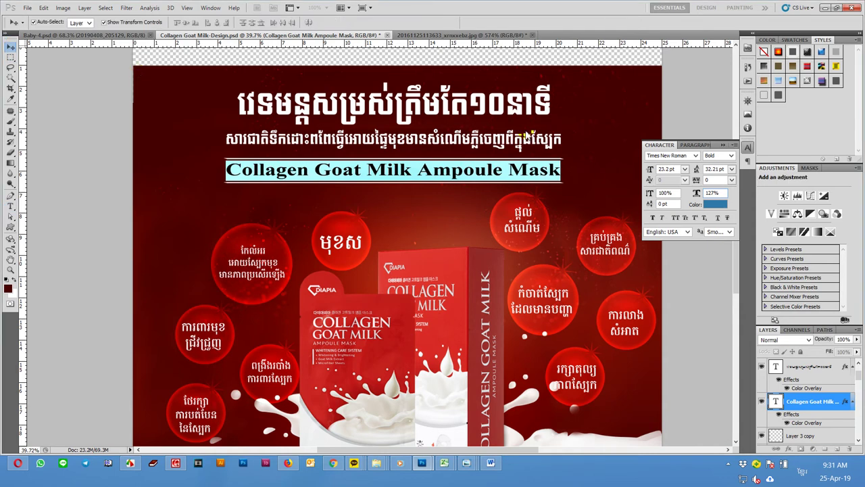
- Scroll around the header and select the lower white line to inspect it
{"action": "scroll", "coordinate": [570, 159], "scroll_direction": "up", "scroll_amount": 2}
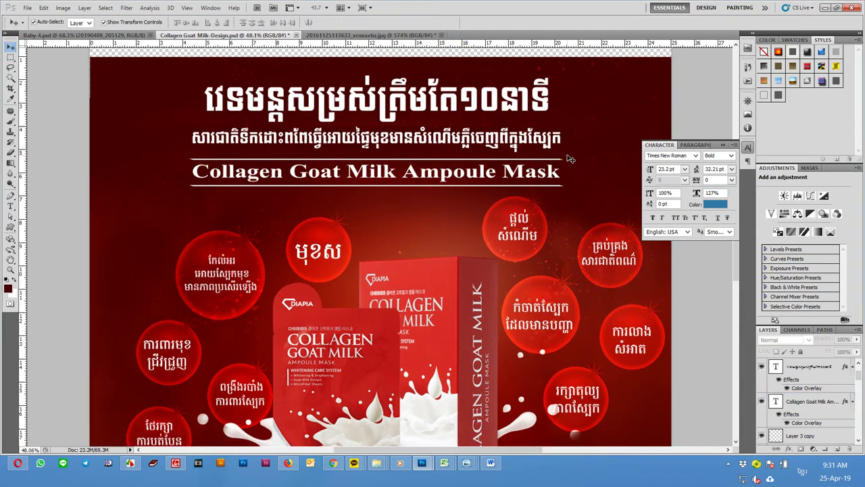
{"action": "scroll", "coordinate": [575, 165], "scroll_direction": "up", "scroll_amount": 2}
{"action": "scroll", "coordinate": [580, 171], "scroll_direction": "up", "scroll_amount": 3}
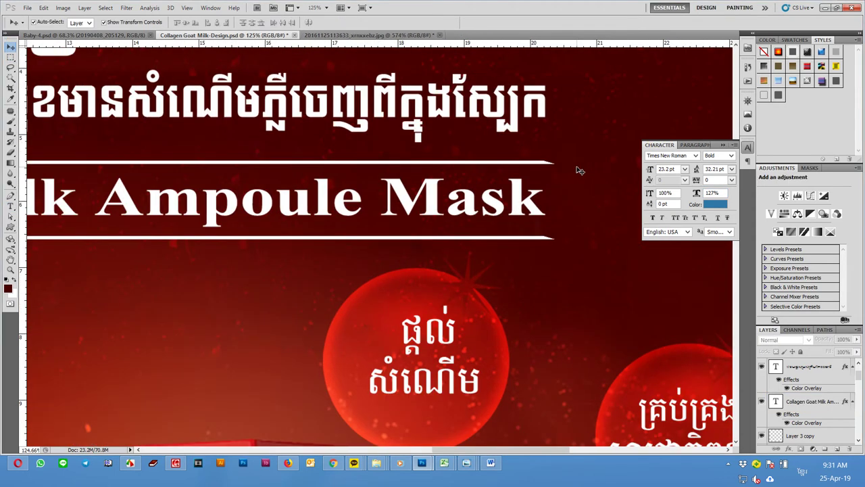
{"action": "scroll", "coordinate": [580, 171], "scroll_direction": "down", "scroll_amount": 2}
{"action": "scroll", "coordinate": [580, 171], "scroll_direction": "down", "scroll_amount": 2}
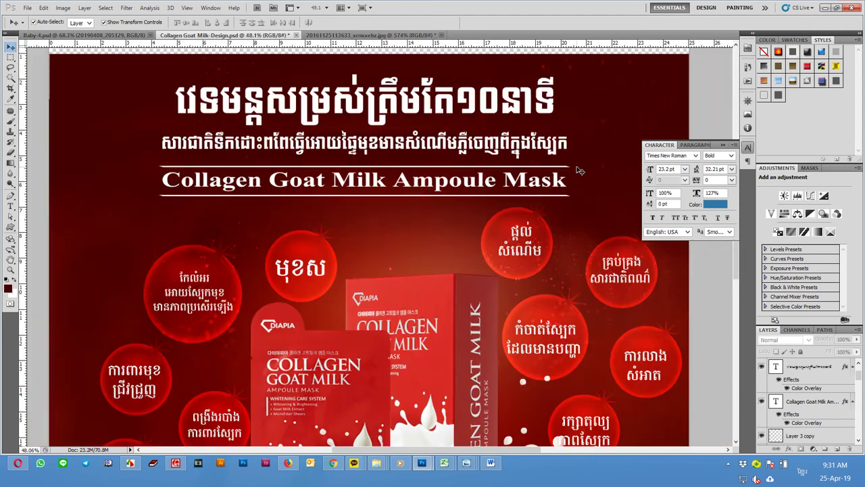
{"action": "scroll", "coordinate": [196, 182], "scroll_direction": "up", "scroll_amount": 3}
{"action": "scroll", "coordinate": [209, 183], "scroll_direction": "up", "scroll_amount": 1}
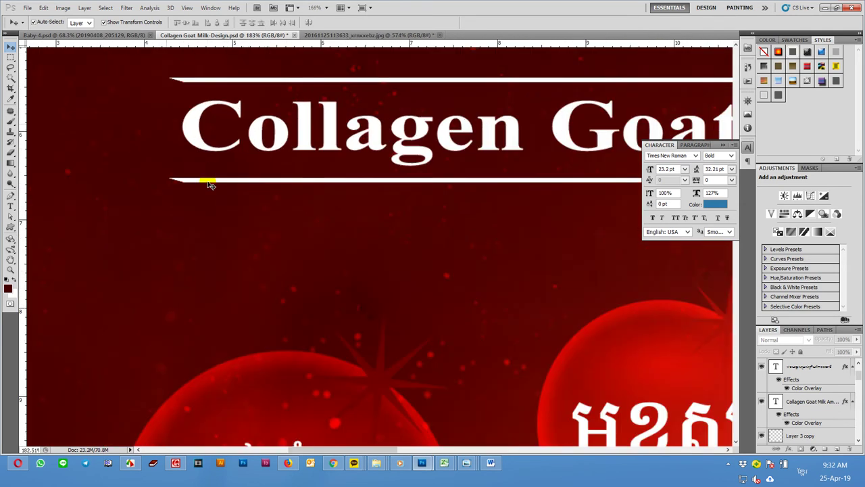
{"action": "scroll", "coordinate": [209, 184], "scroll_direction": "up", "scroll_amount": 1}
{"action": "left_click", "coordinate": [247, 180]}
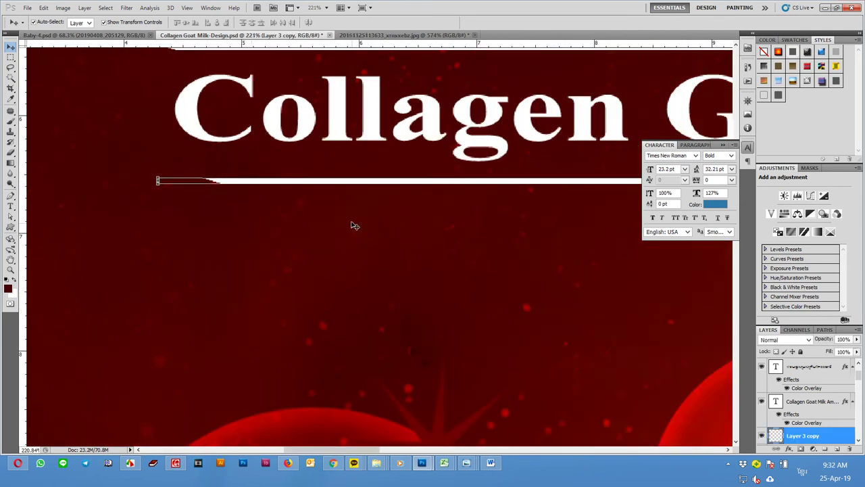
{"action": "scroll", "coordinate": [300, 203], "scroll_direction": "down", "scroll_amount": 2}
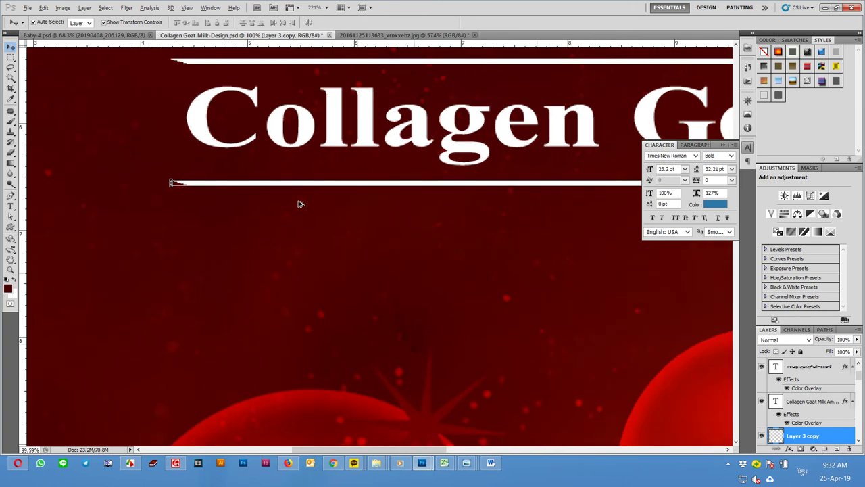
{"action": "scroll", "coordinate": [300, 204], "scroll_direction": "down", "scroll_amount": 1}
{"action": "scroll", "coordinate": [192, 189], "scroll_direction": "down", "scroll_amount": 1}
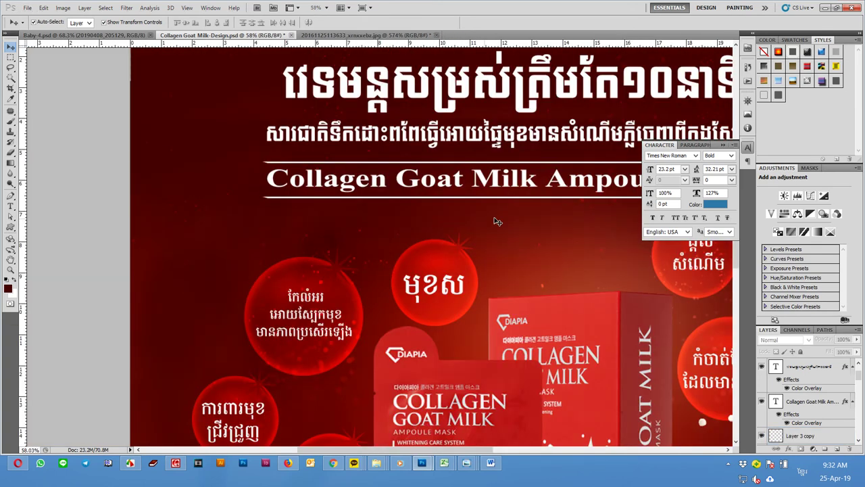
- Widen the large Khmer headline slightly and apply the resize
{"action": "left_click_drag", "start_coordinate": [500, 219], "coordinate": [340, 218]}
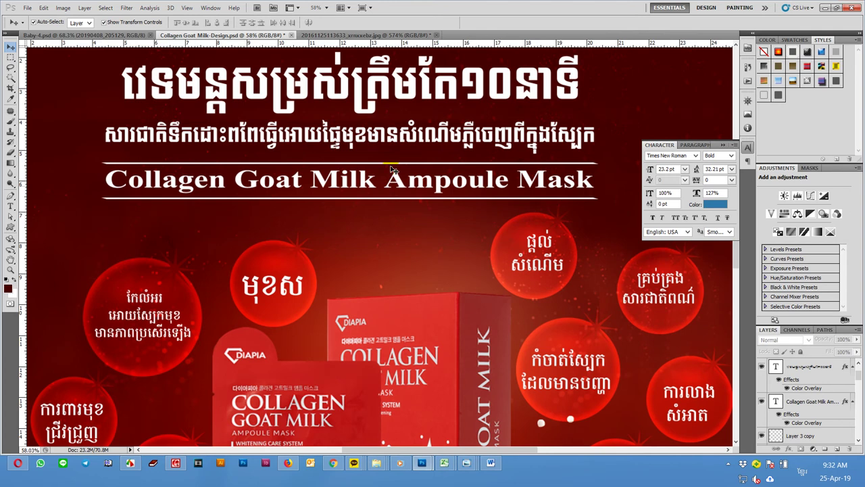
{"action": "left_click_drag", "start_coordinate": [412, 165], "coordinate": [416, 202]}
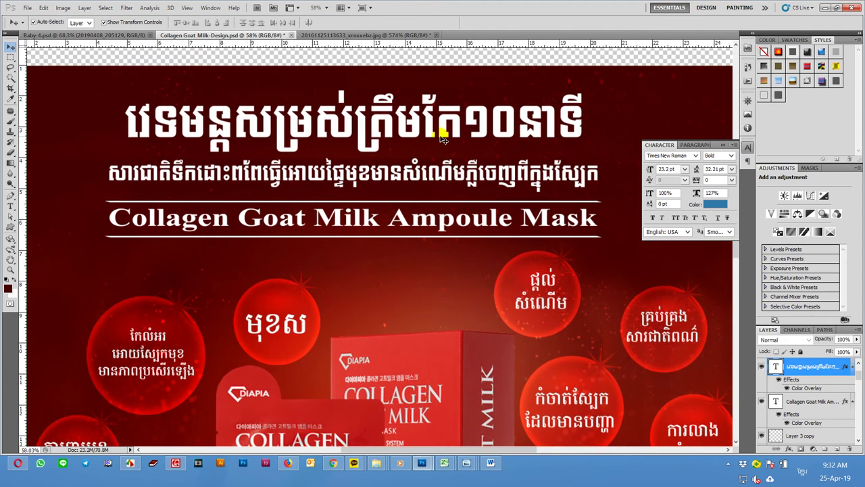
{"action": "left_click", "coordinate": [578, 120]}
{"action": "left_click_drag", "start_coordinate": [582, 121], "coordinate": [604, 121]}
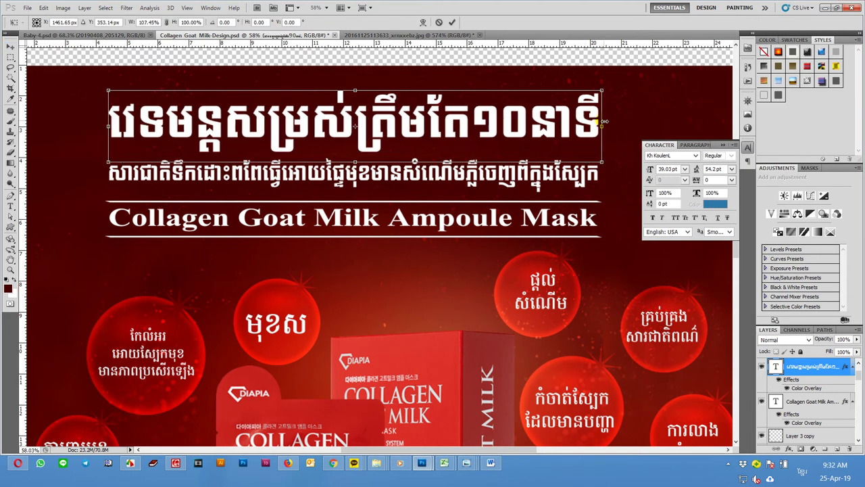
{"action": "key", "text": "Return"}
- Move the red Khmer tagline to sit centred above the DIAPIA logo
{"action": "scroll", "coordinate": [603, 121], "scroll_direction": "down", "scroll_amount": 2}
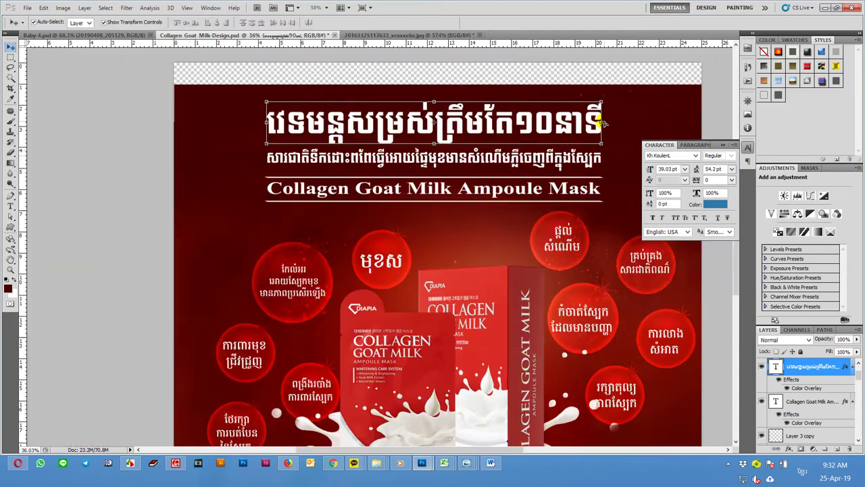
{"action": "scroll", "coordinate": [604, 123], "scroll_direction": "down", "scroll_amount": 1}
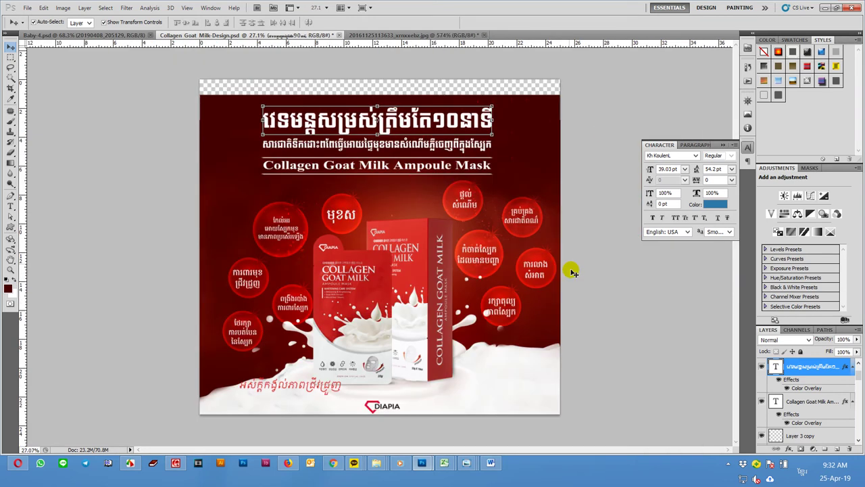
{"action": "left_click", "coordinate": [600, 305]}
{"action": "scroll", "coordinate": [326, 407], "scroll_direction": "up", "scroll_amount": 1}
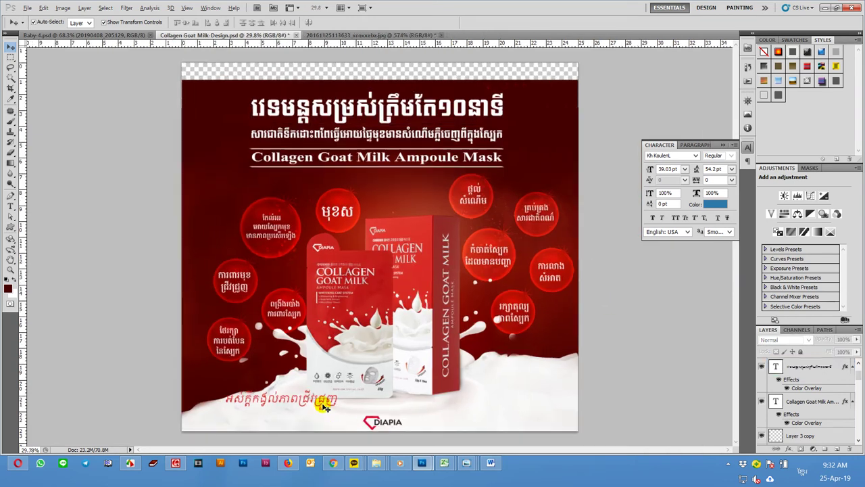
{"action": "mouse_move", "coordinate": [325, 405]}
{"action": "left_mouse_down"}
{"action": "mouse_move", "coordinate": [548, 418]}
{"action": "mouse_move", "coordinate": [393, 419]}
{"action": "mouse_move", "coordinate": [389, 403]}
{"action": "left_mouse_up"}
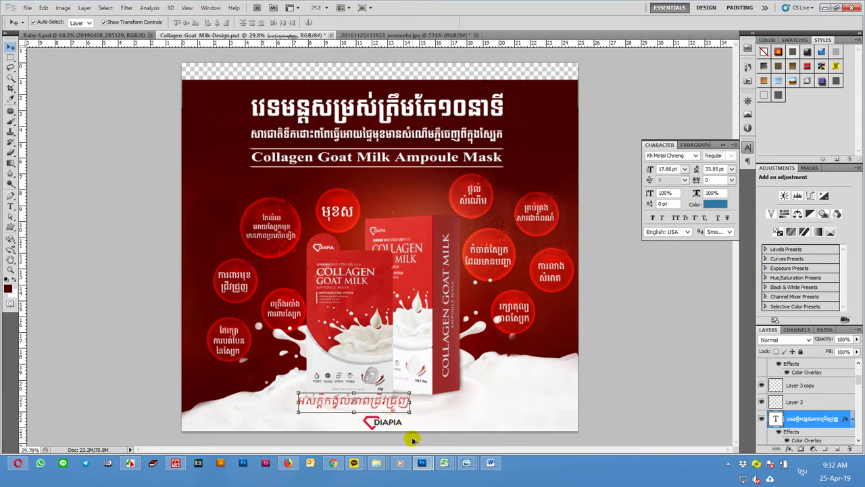
- Outline the DIAPIA logo with the Patch tool and make Layer 2 active
{"action": "scroll", "coordinate": [412, 440], "scroll_direction": "up", "scroll_amount": 5}
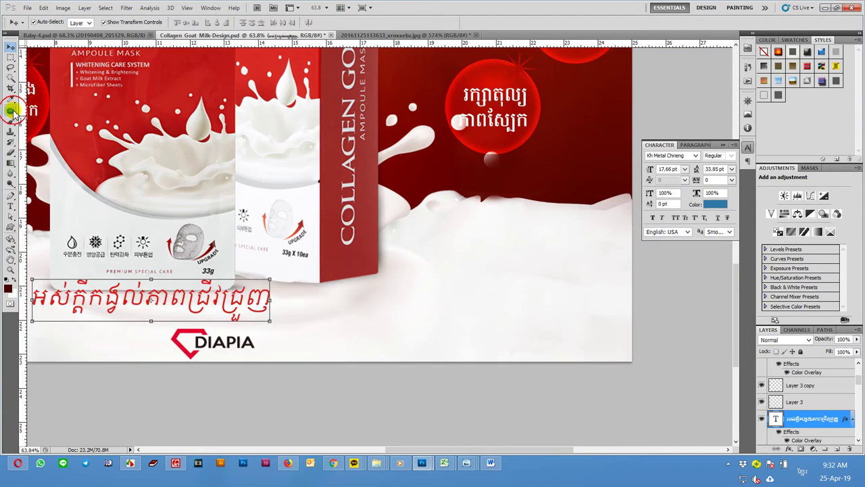
{"action": "left_click", "coordinate": [11, 111]}
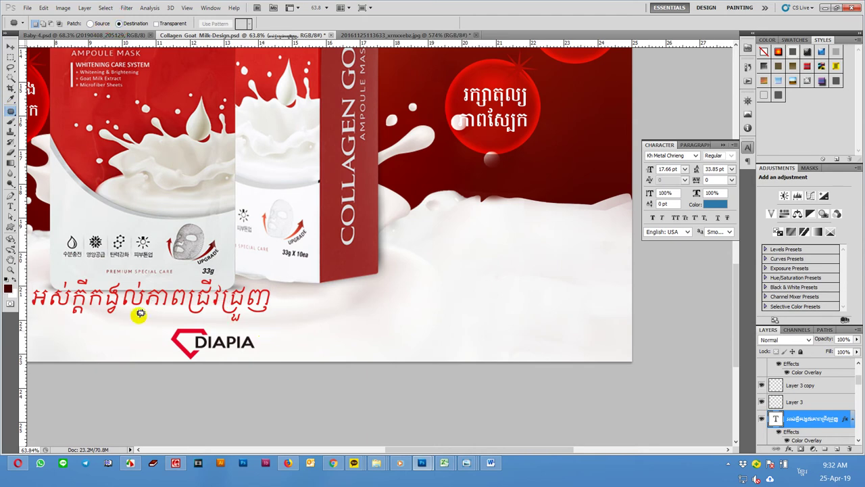
{"action": "left_click_drag", "start_coordinate": [134, 345], "coordinate": [280, 343]}
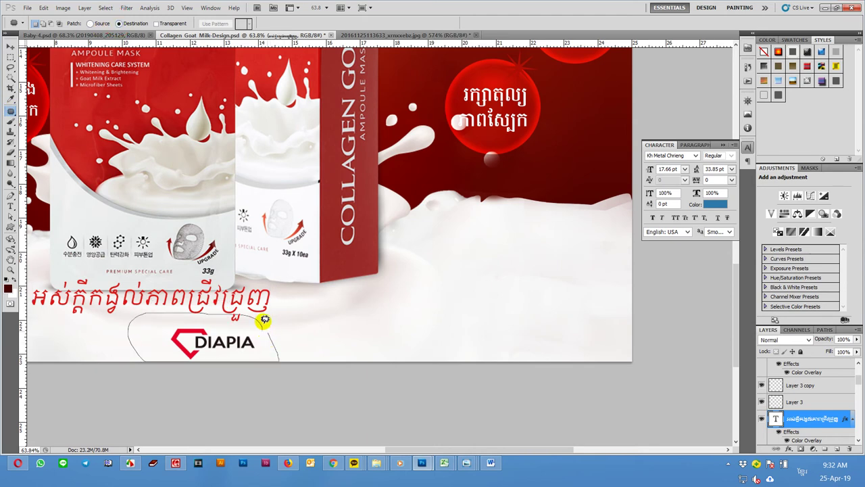
{"action": "left_click", "coordinate": [569, 326]}
{"action": "left_click", "coordinate": [442, 180]}
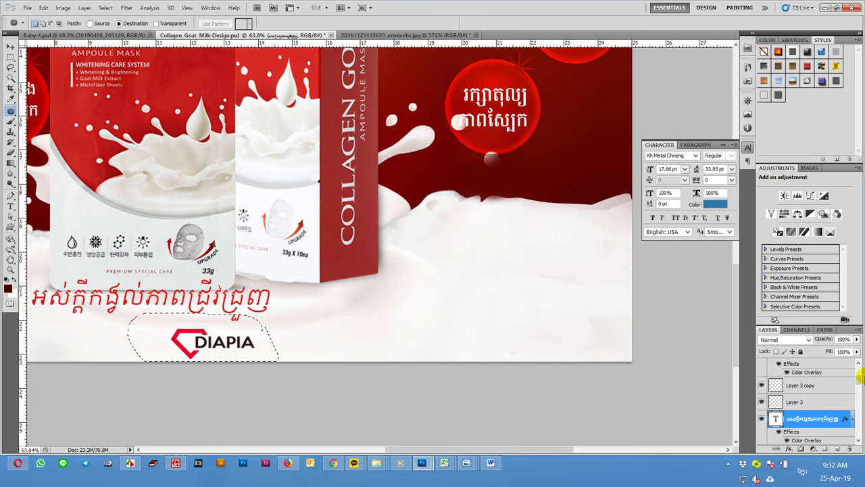
{"action": "left_click", "coordinate": [499, 179]}
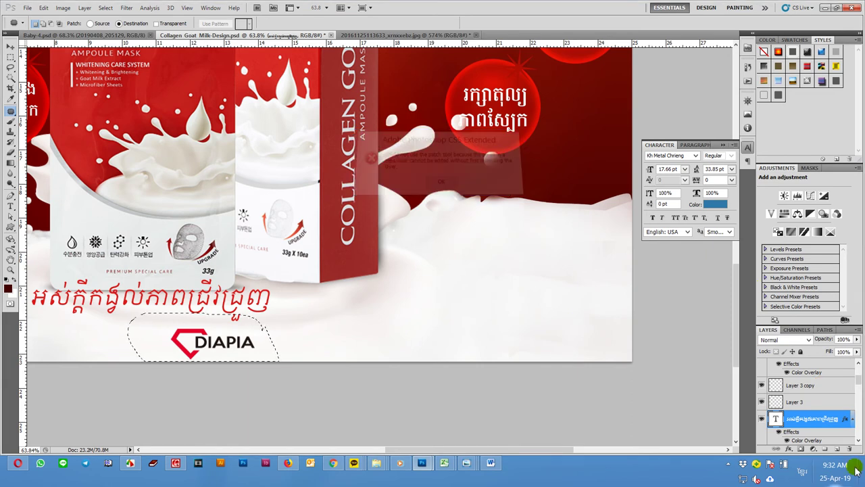
{"action": "left_click_drag", "start_coordinate": [857, 387], "coordinate": [856, 402]}
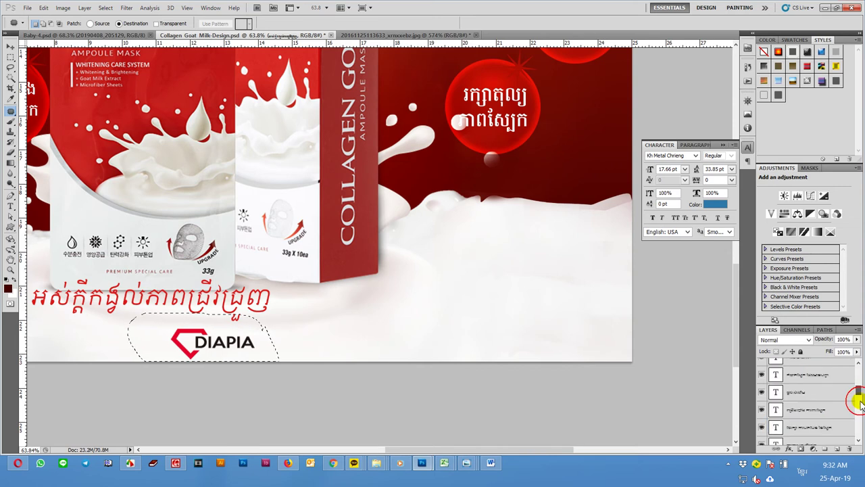
{"action": "left_click", "coordinate": [796, 436]}
- Copy the logo to the bottom-right corner and patch its old spot with clean background
{"action": "mouse_move", "coordinate": [258, 358]}
{"action": "left_mouse_down"}
{"action": "mouse_move", "coordinate": [604, 334]}
{"action": "mouse_move", "coordinate": [596, 332]}
{"action": "left_mouse_up"}
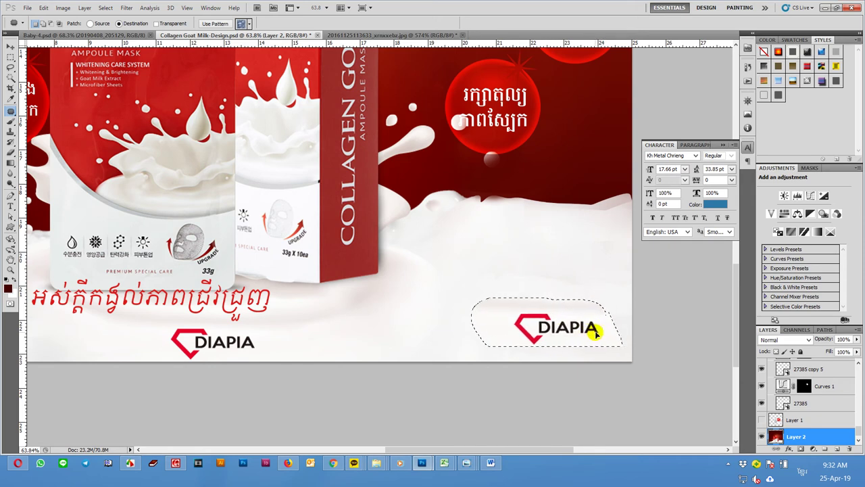
{"action": "mouse_move", "coordinate": [299, 315]}
{"action": "left_mouse_down"}
{"action": "mouse_move", "coordinate": [366, 308]}
{"action": "mouse_move", "coordinate": [299, 315]}
{"action": "left_mouse_up"}
{"action": "left_click_drag", "start_coordinate": [216, 340], "coordinate": [207, 333]}
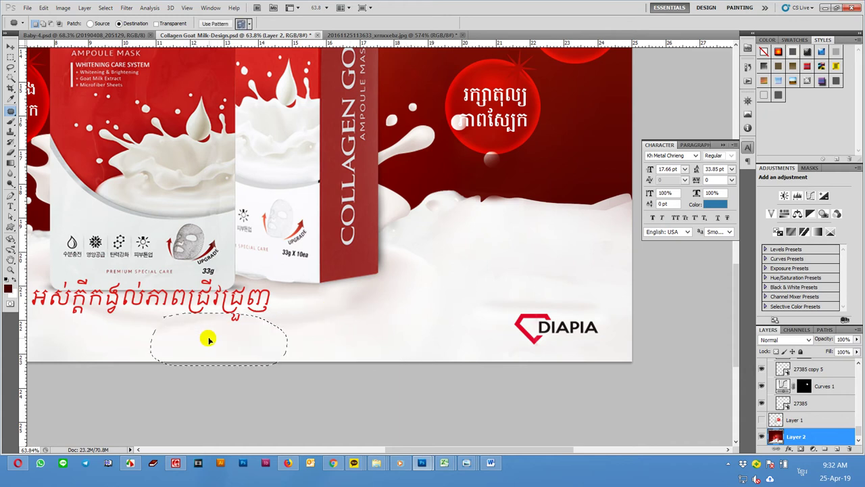
{"action": "left_click", "coordinate": [90, 24]}
{"action": "left_click", "coordinate": [306, 319]}
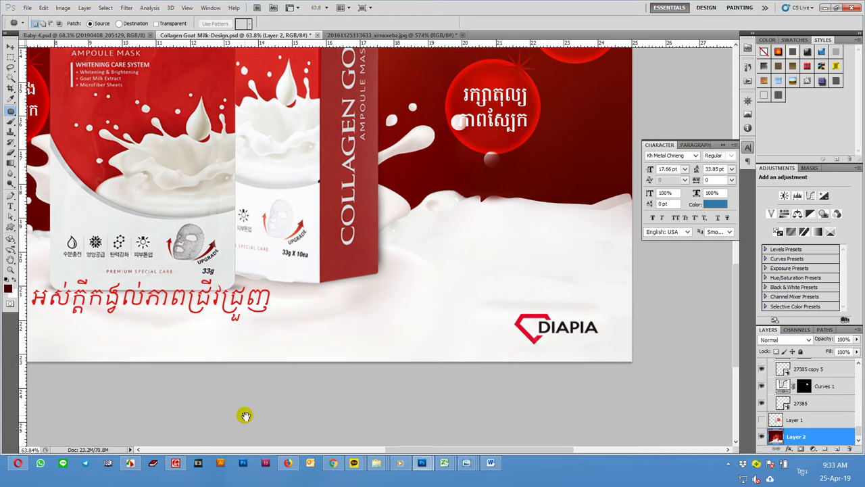
{"action": "key", "text": "ctrl+shift+Tab"}
- Drag the red Khmer tagline down and right, centring it under the product boxes
{"action": "key", "text": "v"}
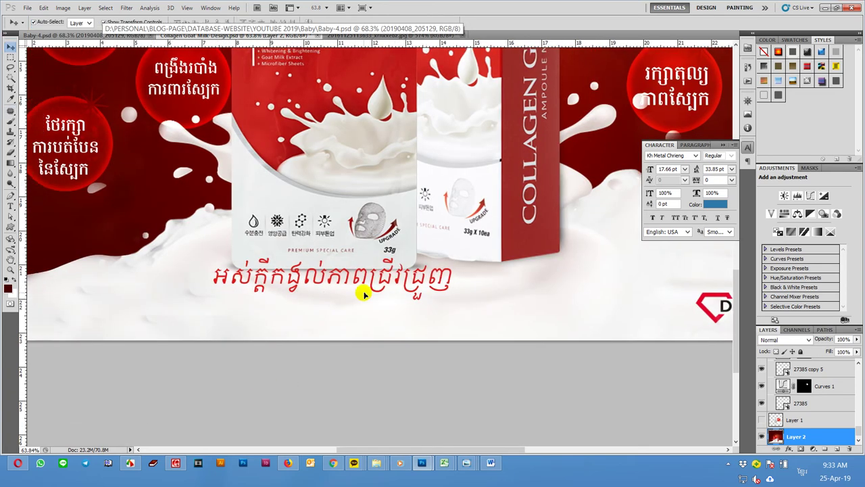
{"action": "left_click", "coordinate": [378, 284]}
{"action": "left_click_drag", "start_coordinate": [392, 282], "coordinate": [448, 313]}
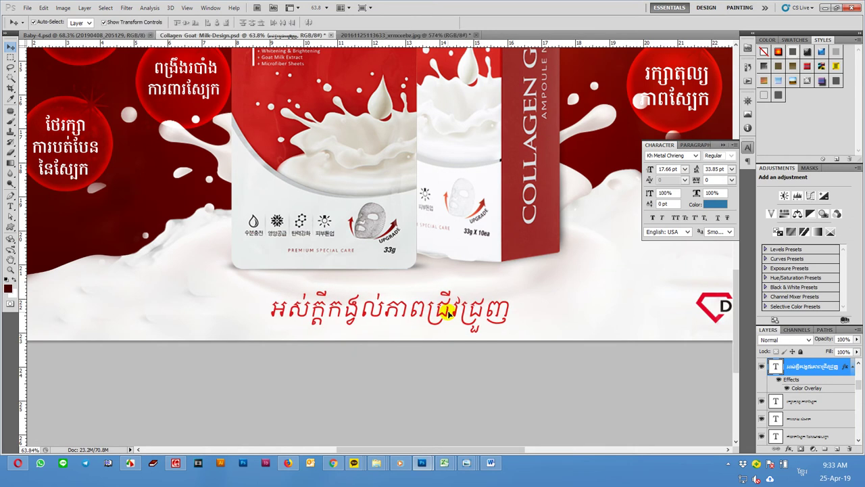
{"action": "scroll", "coordinate": [436, 343], "scroll_direction": "down", "scroll_amount": 2}
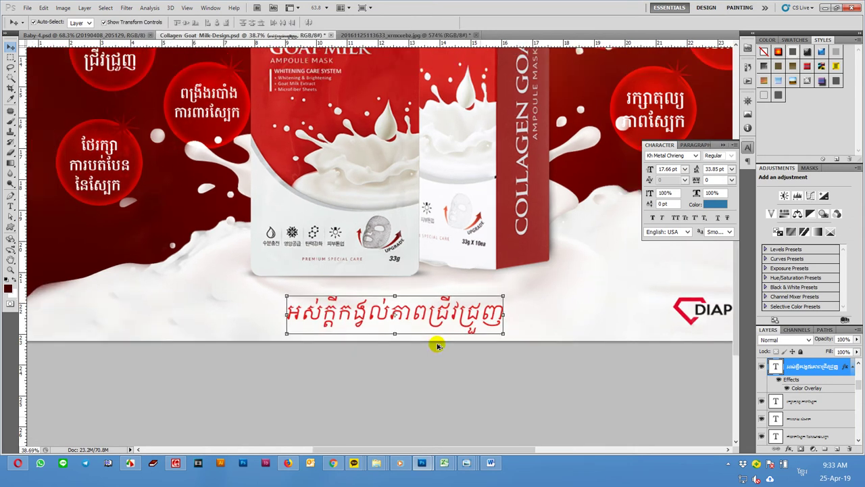
{"action": "scroll", "coordinate": [437, 345], "scroll_direction": "down", "scroll_amount": 3}
{"action": "left_click", "coordinate": [11, 57]}
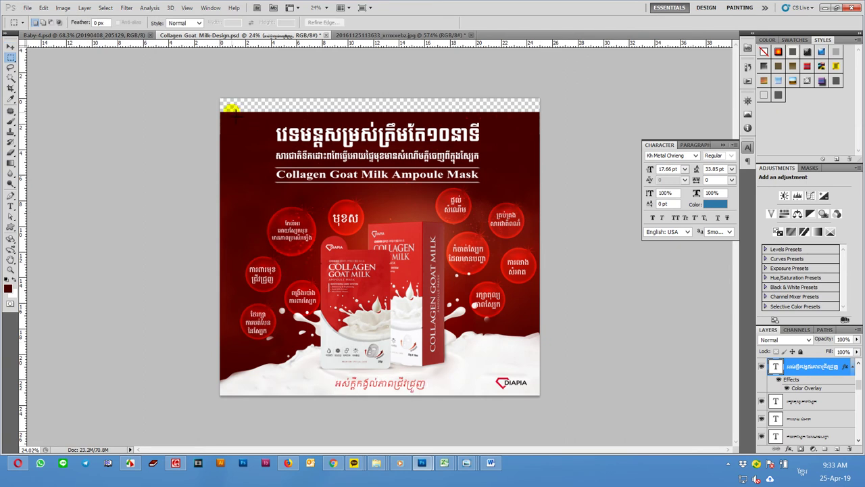
- Crop the ad, trimming off the transparent top strip and the dark left sliver
{"action": "key", "text": "c"}
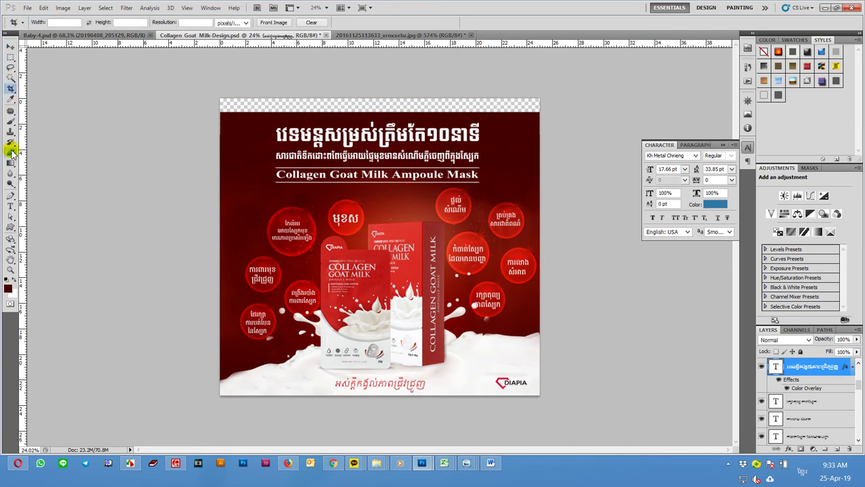
{"action": "left_click_drag", "start_coordinate": [235, 115], "coordinate": [583, 401]}
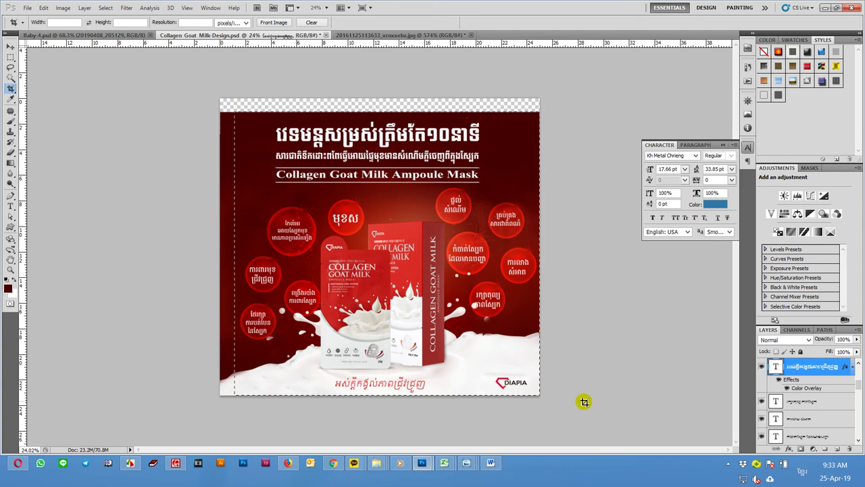
{"action": "left_click_drag", "start_coordinate": [584, 400], "coordinate": [584, 402]}
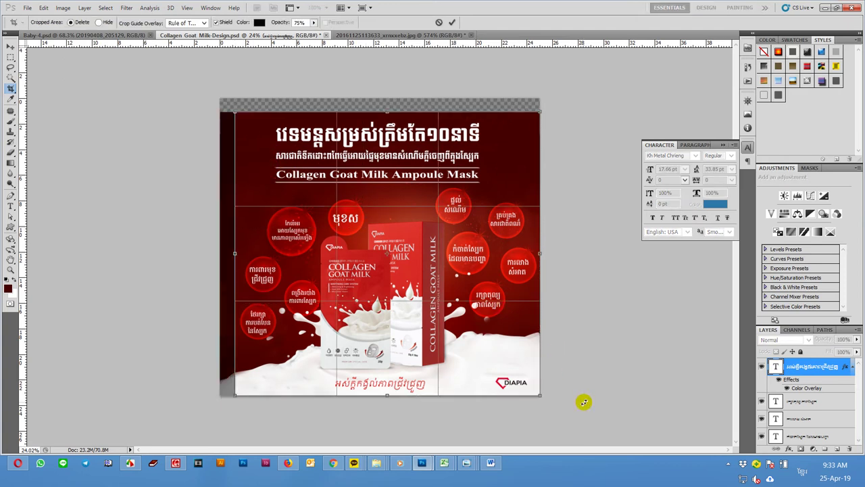
{"action": "scroll", "coordinate": [382, 154], "scroll_direction": "up", "scroll_amount": 3}
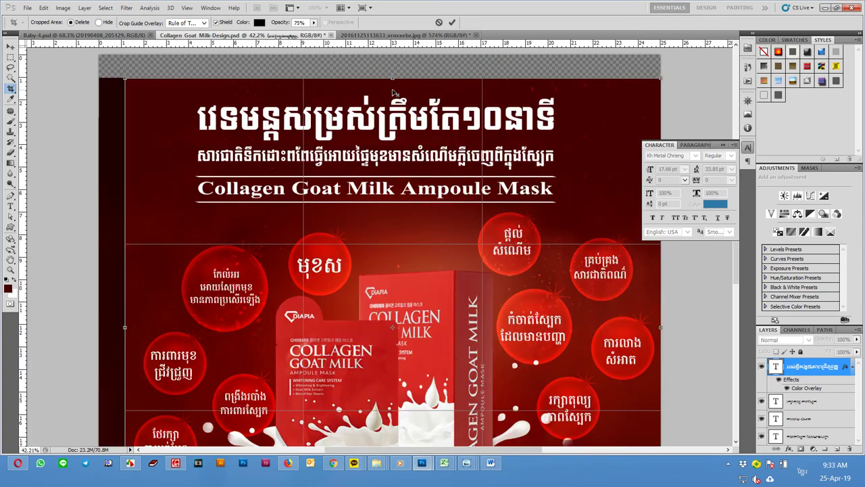
{"action": "scroll", "coordinate": [395, 92], "scroll_direction": "down", "scroll_amount": 2}
{"action": "scroll", "coordinate": [394, 92], "scroll_direction": "down", "scroll_amount": 1}
{"action": "key", "text": "Return"}
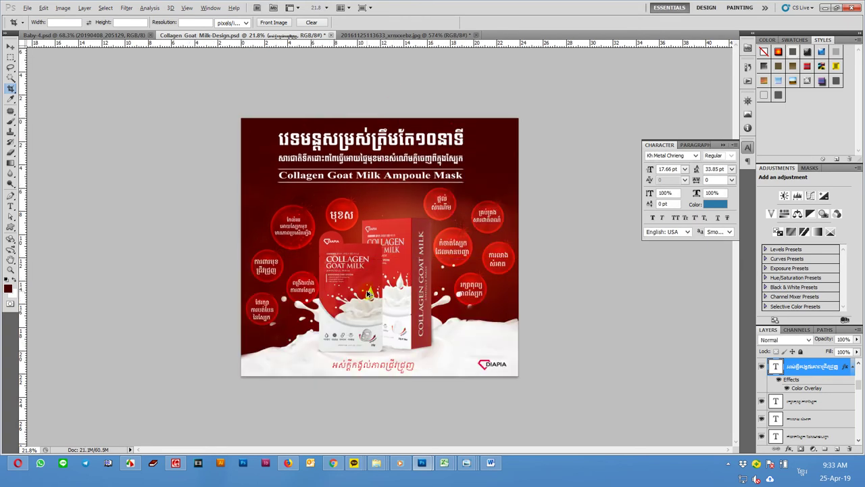
{"action": "scroll", "coordinate": [370, 294], "scroll_direction": "up", "scroll_amount": 1}
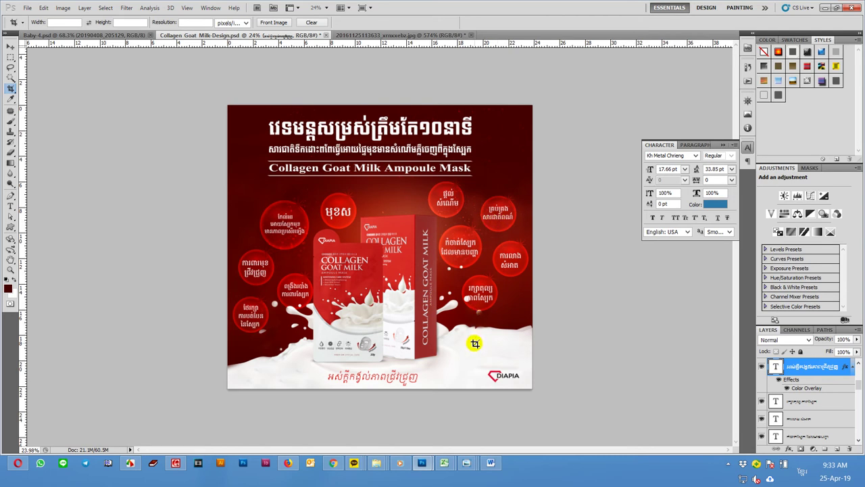
- Select the Khmer line before COLLAGEN in the Word notes, then bring the Photoshop design forward
{"action": "left_click", "coordinate": [492, 463]}
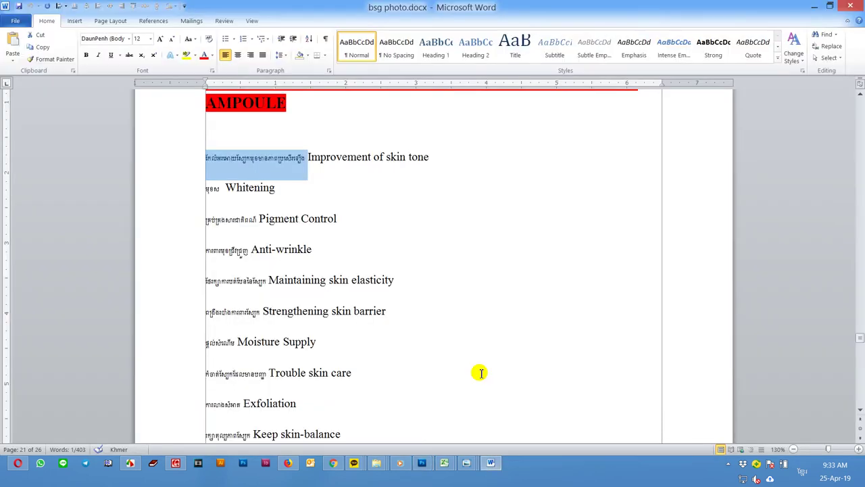
{"action": "scroll", "coordinate": [395, 216], "scroll_direction": "up", "scroll_amount": 3}
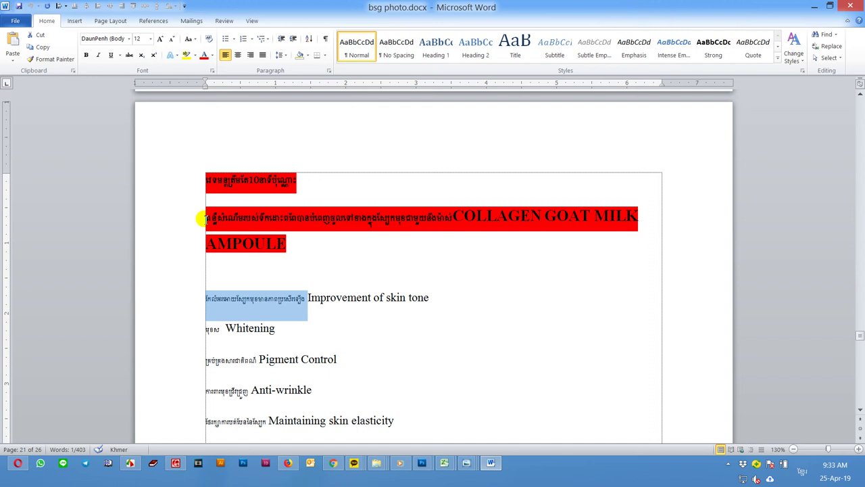
{"action": "left_click_drag", "start_coordinate": [201, 219], "coordinate": [458, 218]}
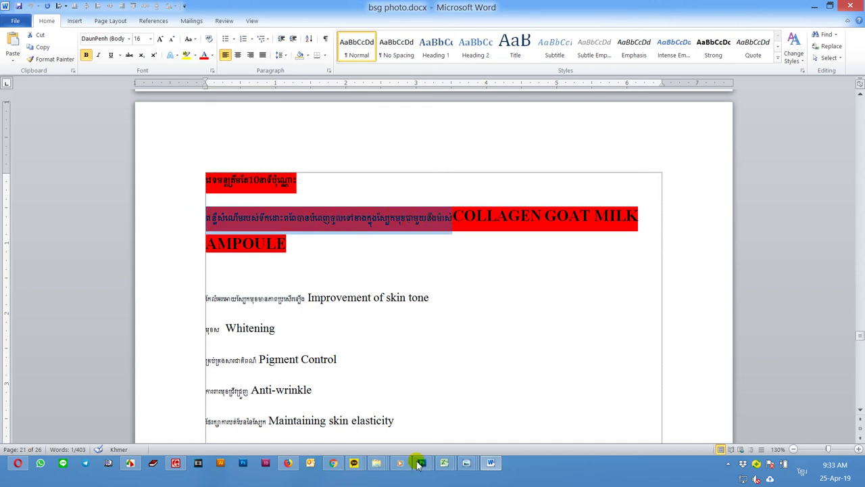
{"action": "left_click", "coordinate": [422, 464]}
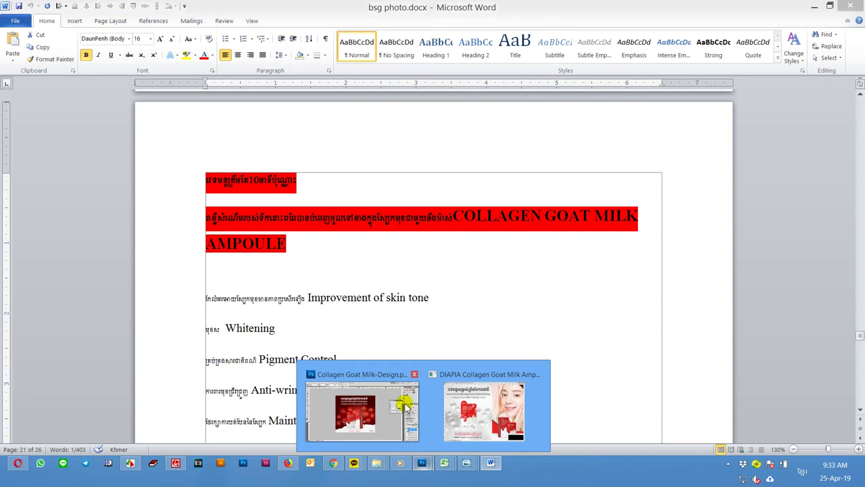
{"action": "left_click", "coordinate": [403, 404]}
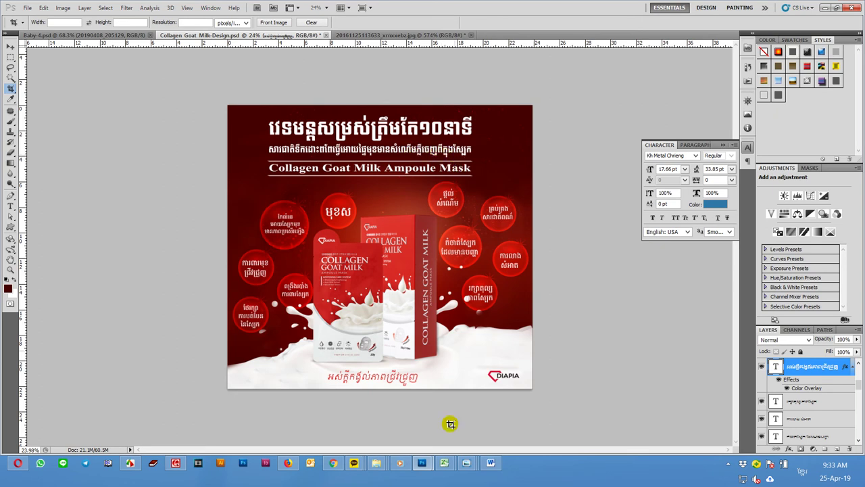
- Compare the Word notes with the design, then return to the Collagen Goat Milk design
{"action": "left_click", "coordinate": [491, 464]}
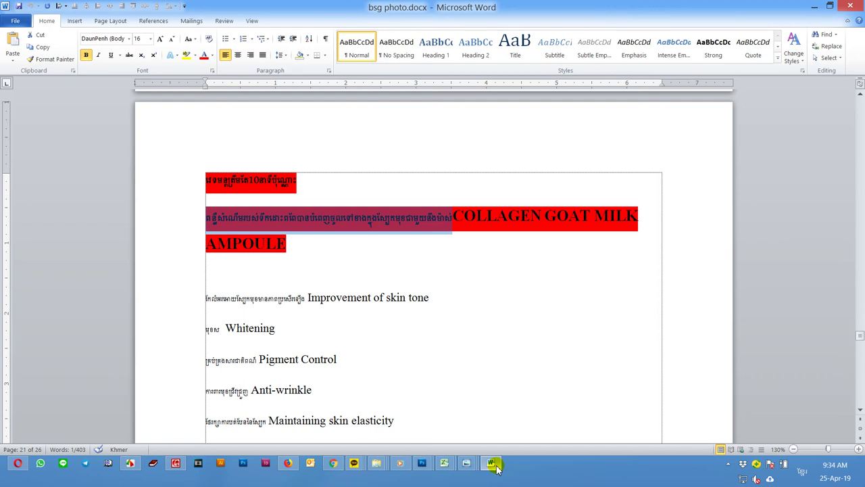
{"action": "left_click", "coordinate": [493, 465]}
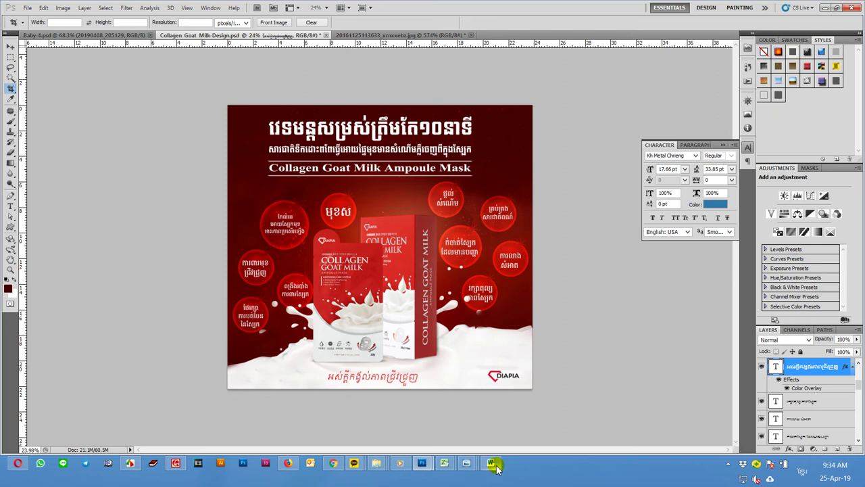
{"action": "left_click", "coordinate": [493, 464]}
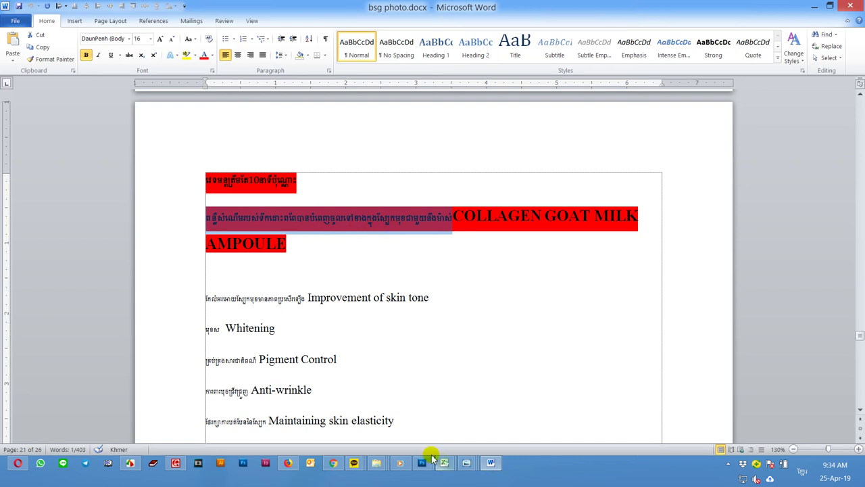
{"action": "left_click", "coordinate": [423, 463]}
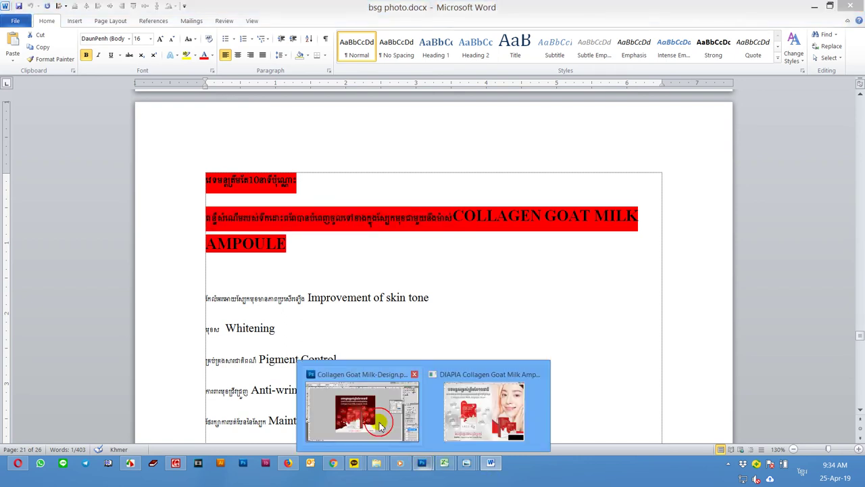
{"action": "left_click", "coordinate": [380, 426]}
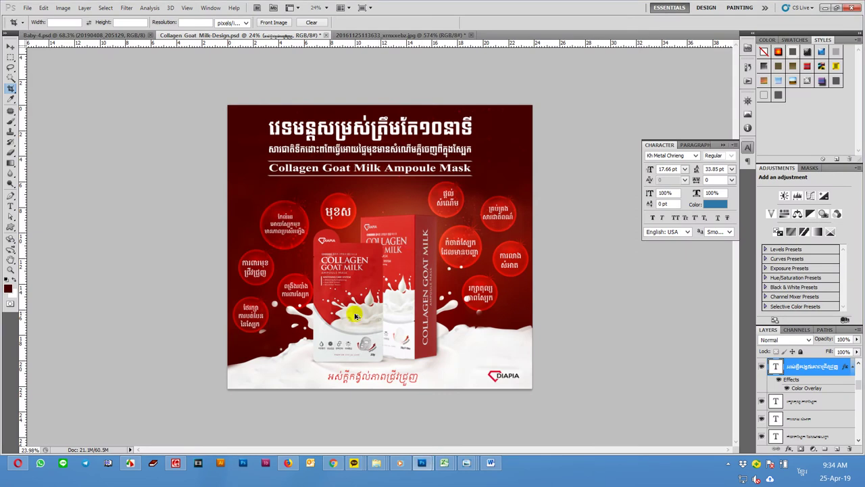
- Split the upper-left bubble label's third line and enlarge the whole label to 12.88 pt
{"action": "scroll", "coordinate": [357, 316], "scroll_direction": "up", "scroll_amount": 1}
{"action": "scroll", "coordinate": [356, 316], "scroll_direction": "up", "scroll_amount": 1}
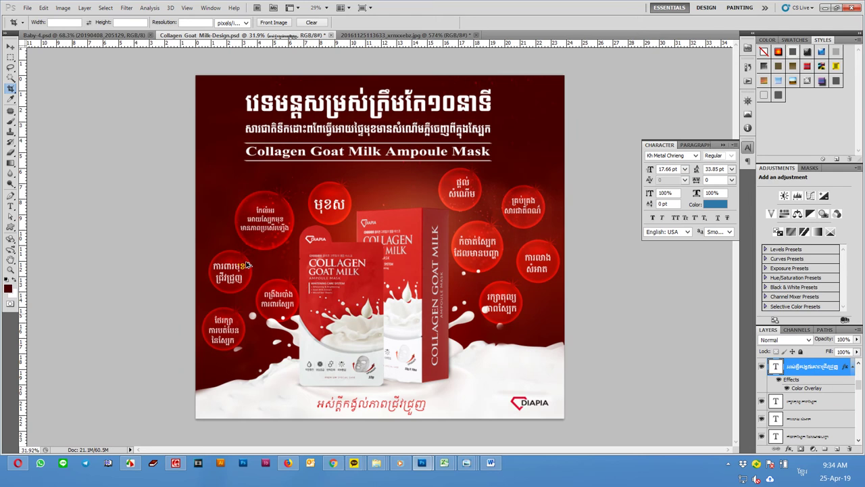
{"action": "scroll", "coordinate": [247, 265], "scroll_direction": "up", "scroll_amount": 1}
{"action": "scroll", "coordinate": [249, 235], "scroll_direction": "up", "scroll_amount": 2}
{"action": "scroll", "coordinate": [249, 235], "scroll_direction": "up", "scroll_amount": 1}
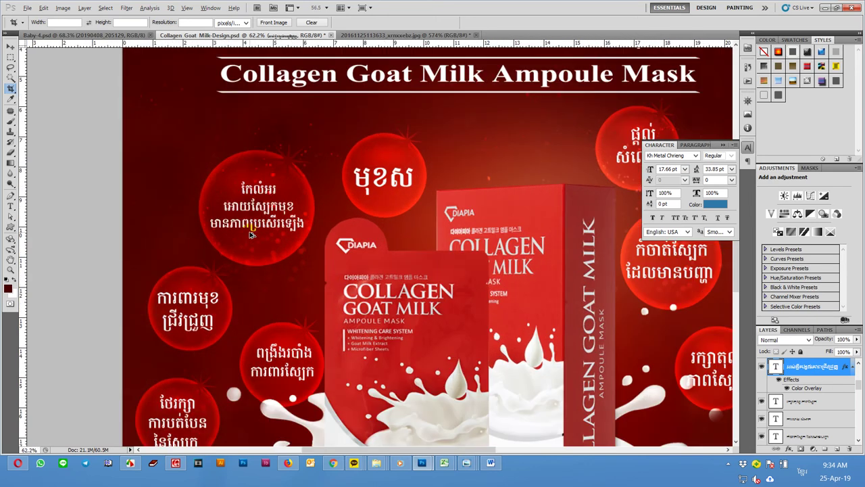
{"action": "scroll", "coordinate": [248, 234], "scroll_direction": "up", "scroll_amount": 1}
{"action": "key", "text": "t"}
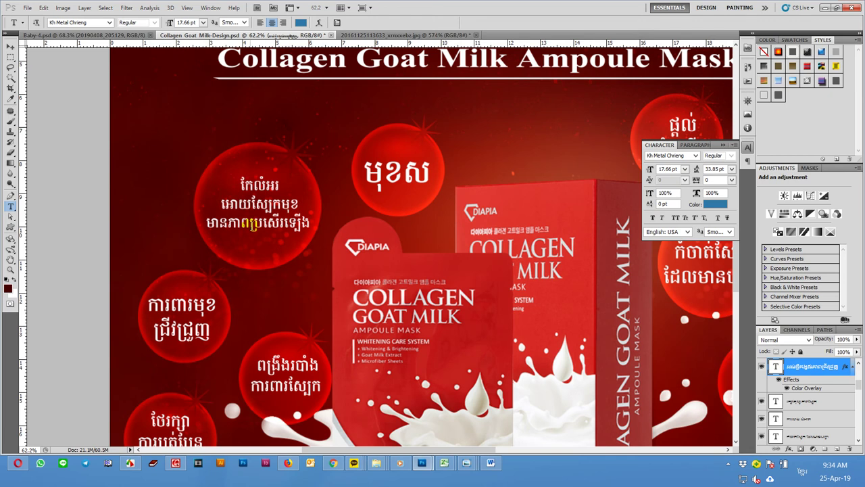
{"action": "left_click", "coordinate": [251, 225]}
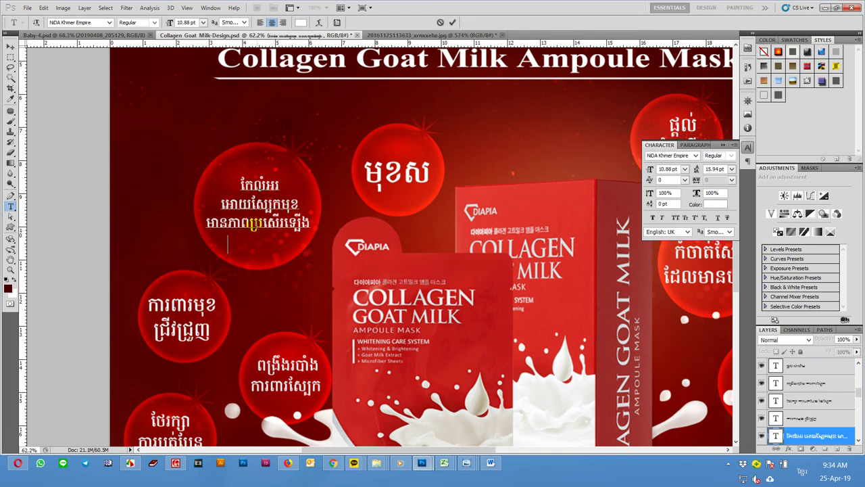
{"action": "left_click", "coordinate": [252, 224]}
{"action": "key", "text": "Return"}
{"action": "key", "text": "ctrl+a"}
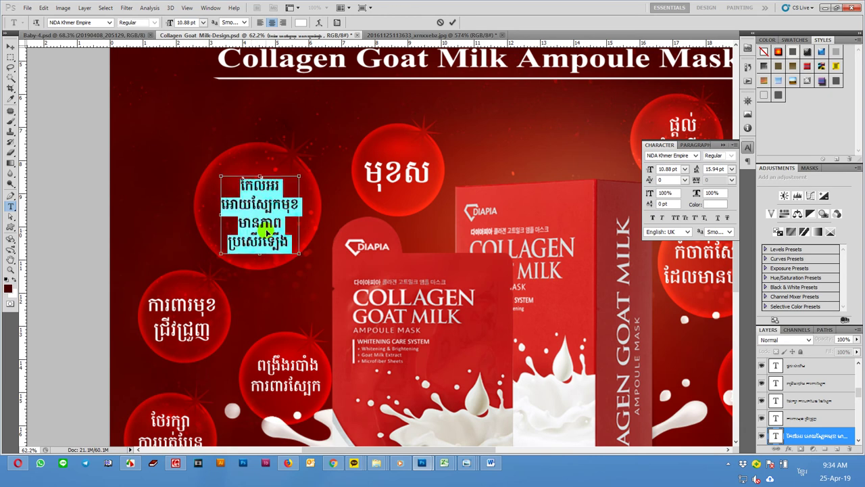
{"action": "key", "text": "ctrl+shift+period"}
{"action": "key", "text": "ctrl+shift+period"}
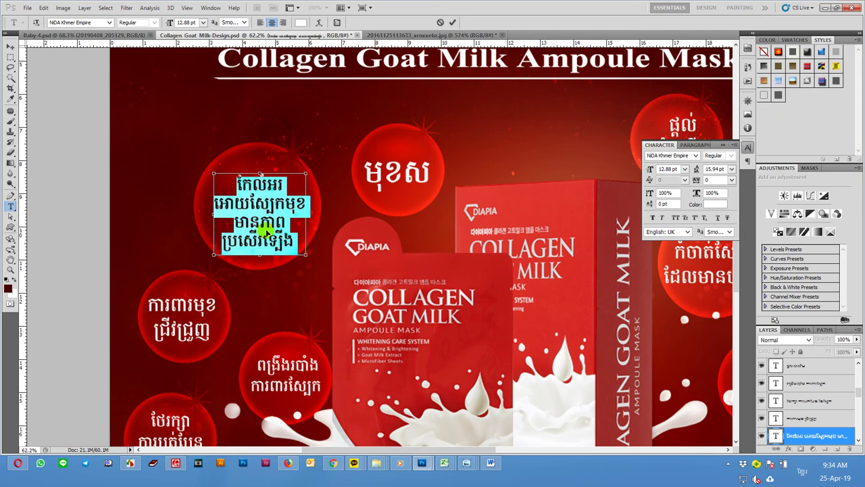
{"action": "left_click", "coordinate": [267, 232]}
- Move the four-line label so it sits centred in its red bubble
{"action": "left_click", "coordinate": [10, 46]}
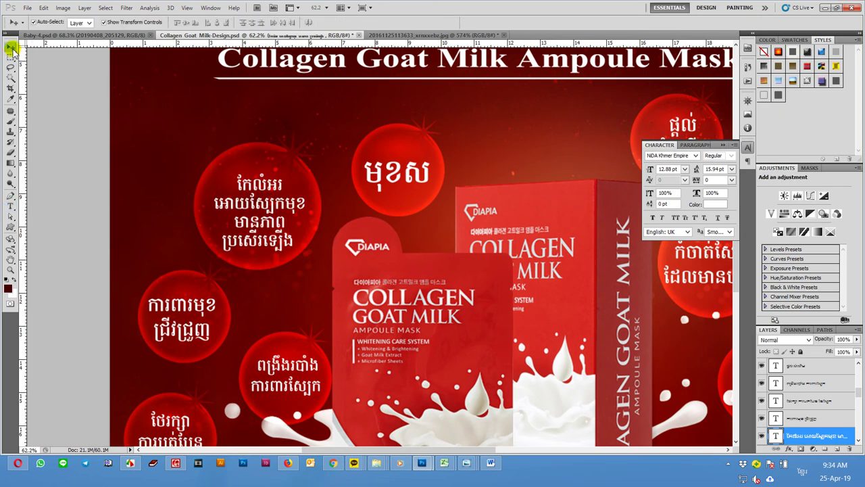
{"action": "left_click_drag", "start_coordinate": [260, 191], "coordinate": [259, 182]}
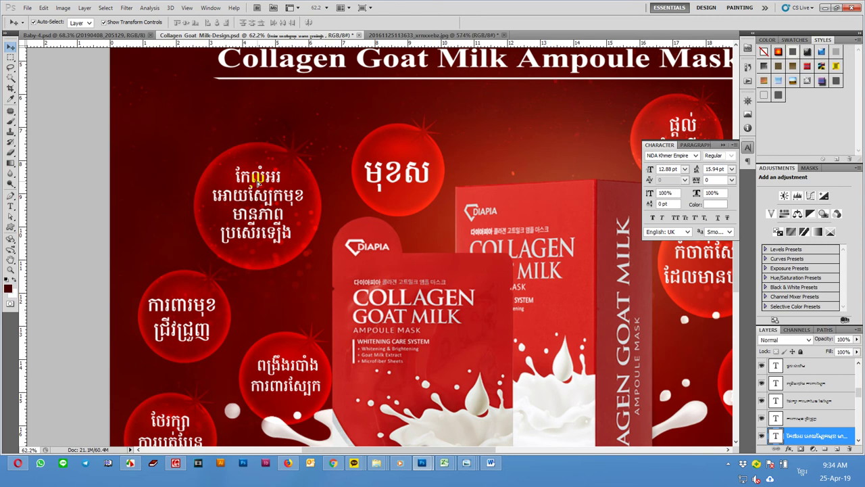
{"action": "left_click", "coordinate": [258, 180]}
{"action": "left_click_drag", "start_coordinate": [275, 194], "coordinate": [278, 198]}
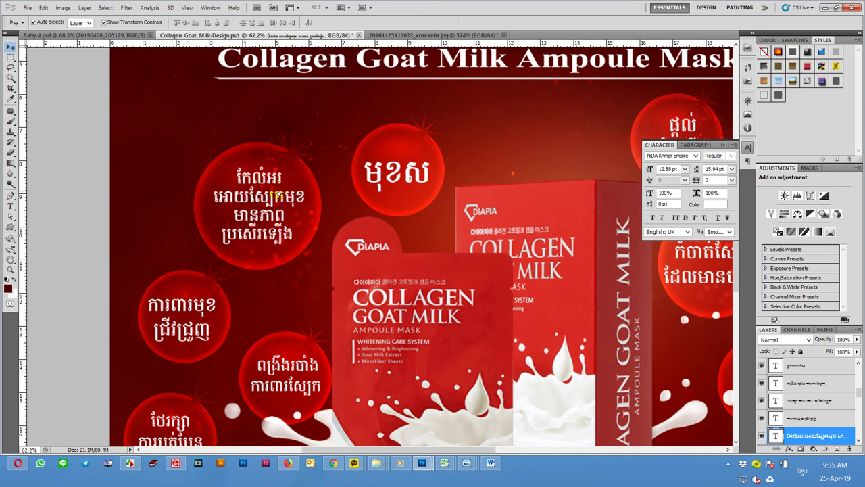
{"action": "key", "text": "ctrl+0"}
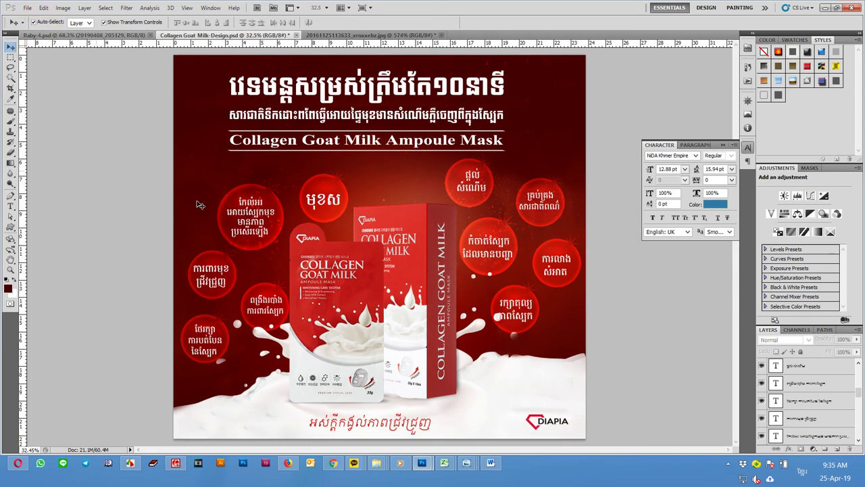
{"action": "left_click", "coordinate": [341, 234]}
- Enlarge the ផ្តល់ សំណើម label to about 114% with Free Transform
{"action": "scroll", "coordinate": [473, 181], "scroll_direction": "up", "scroll_amount": 2}
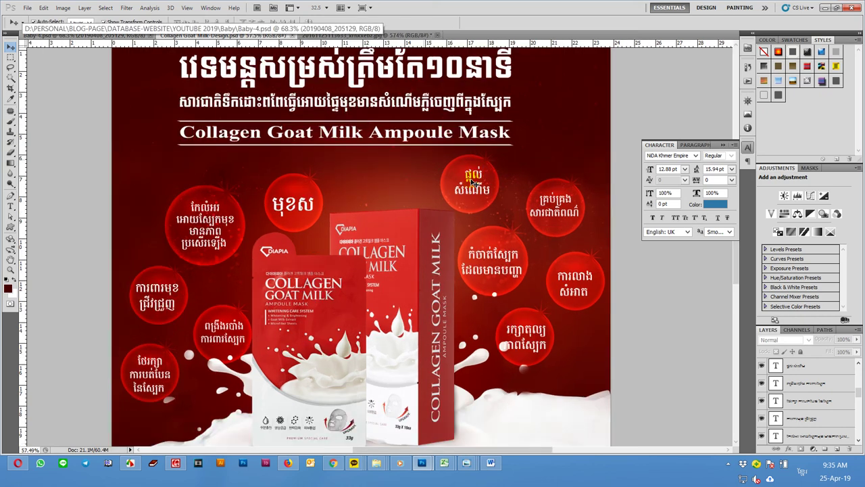
{"action": "scroll", "coordinate": [474, 181], "scroll_direction": "up", "scroll_amount": 1}
{"action": "left_click", "coordinate": [481, 175]}
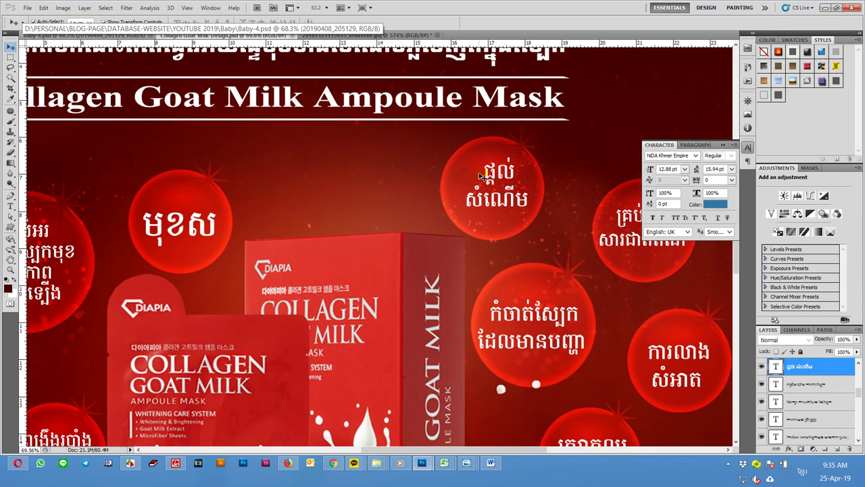
{"action": "key", "text": "ctrl+t"}
{"action": "left_click_drag", "start_coordinate": [530, 161], "coordinate": [535, 156]}
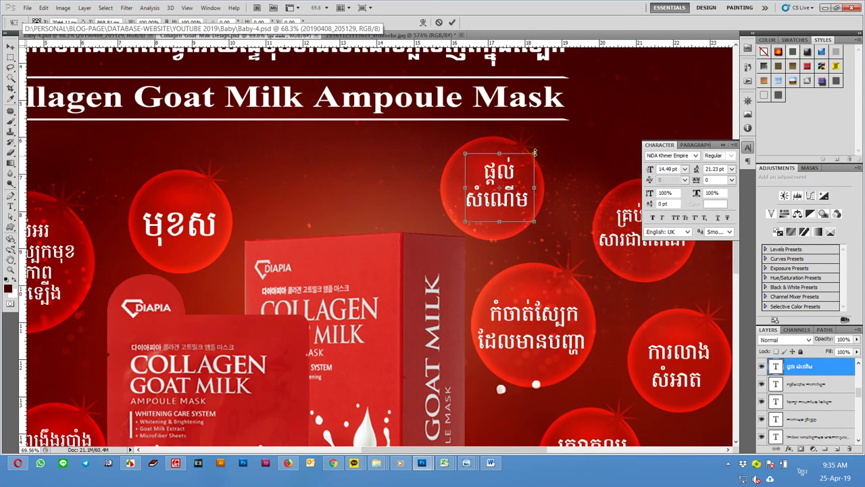
{"action": "key", "text": "Return"}
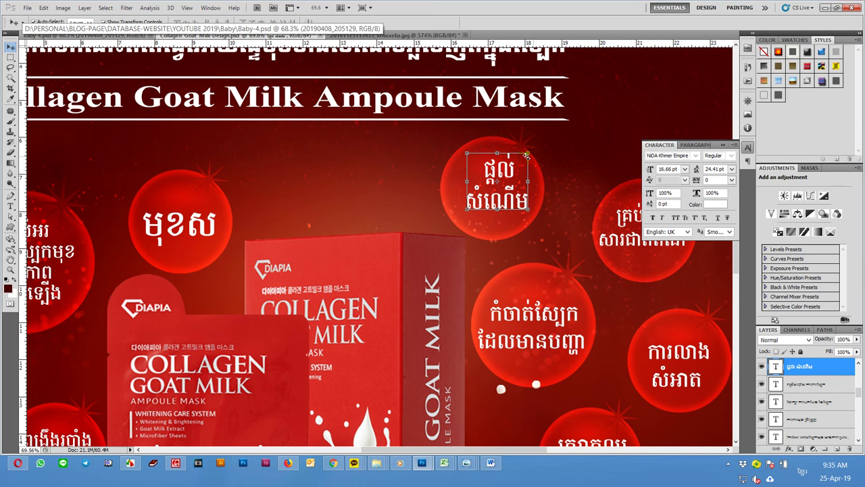
{"action": "key", "text": "ctrl+t"}
{"action": "left_click_drag", "start_coordinate": [529, 154], "coordinate": [534, 173]}
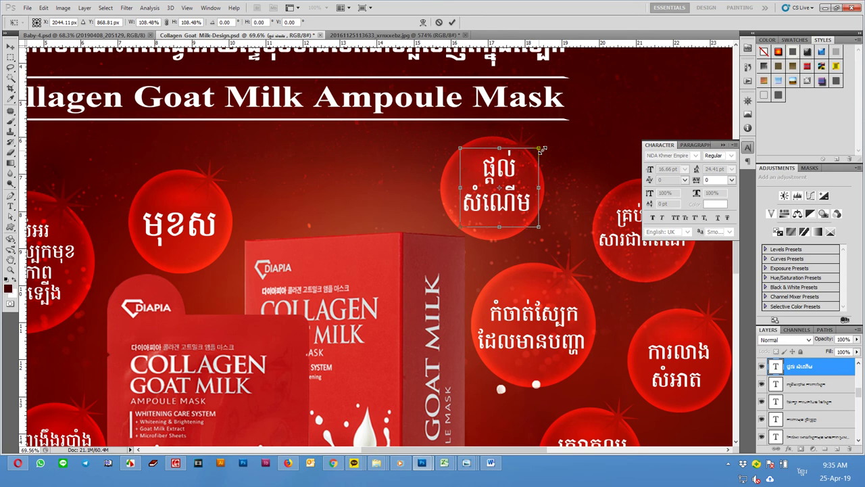
{"action": "left_click_drag", "start_coordinate": [534, 173], "coordinate": [517, 203]}
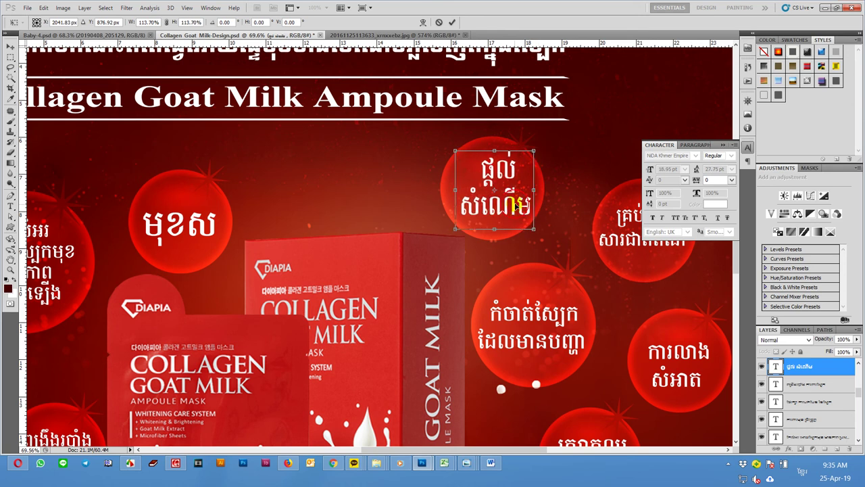
{"action": "key", "text": "Return"}
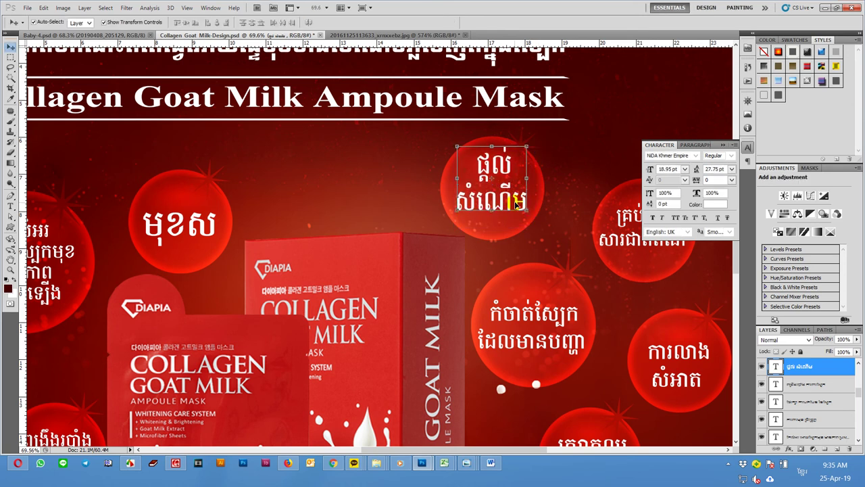
- Shrink the ការលាង សំអាត label to 14.49 pt and fit the poster in the window
{"action": "left_click", "coordinate": [707, 356]}
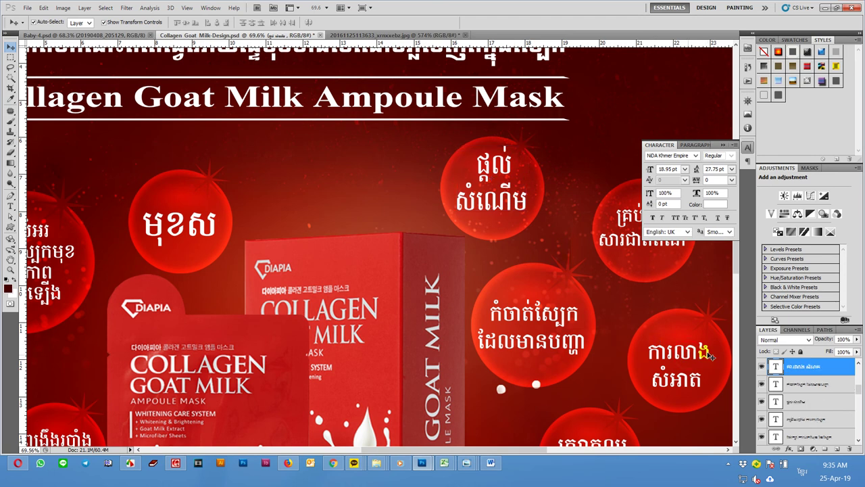
{"action": "left_click_drag", "start_coordinate": [710, 356], "coordinate": [695, 355]}
{"action": "key", "text": "ctrl+t"}
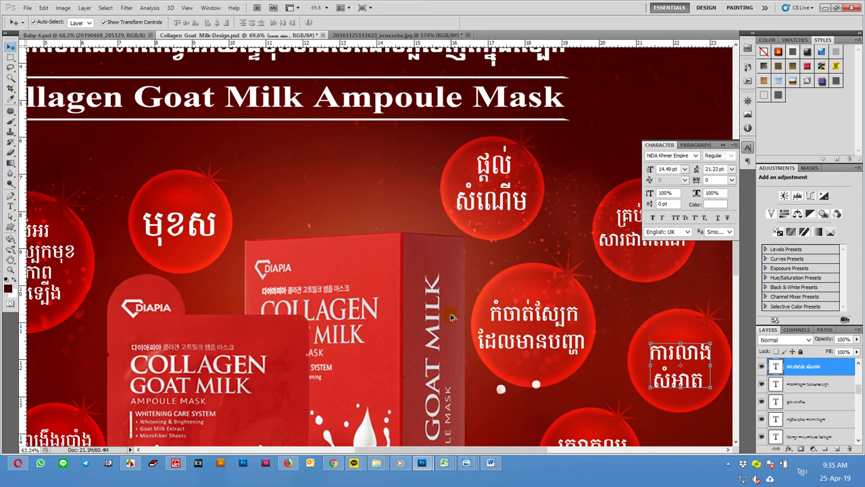
{"action": "scroll", "coordinate": [451, 317], "scroll_direction": "down", "scroll_amount": 1}
{"action": "key", "text": "ctrl+0"}
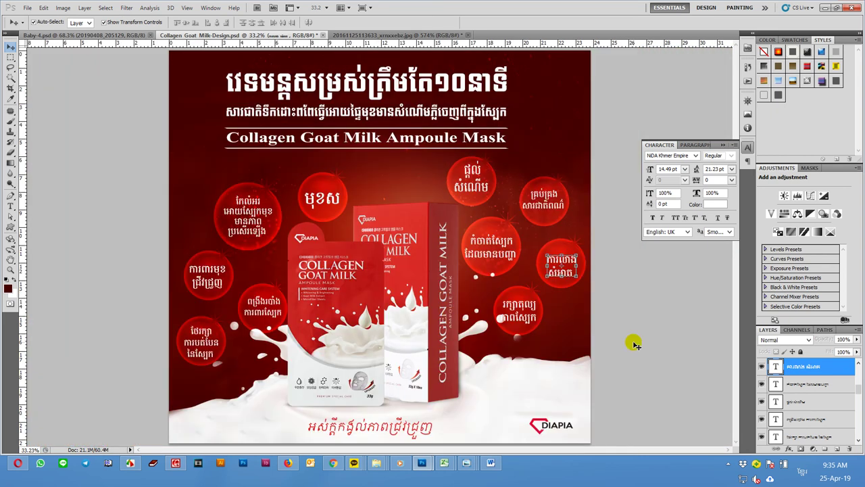
{"action": "left_click", "coordinate": [636, 345]}
- Lock Layer 2 and move the lower-right bubble down and to the right
{"action": "scroll", "coordinate": [540, 334], "scroll_direction": "up", "scroll_amount": 1}
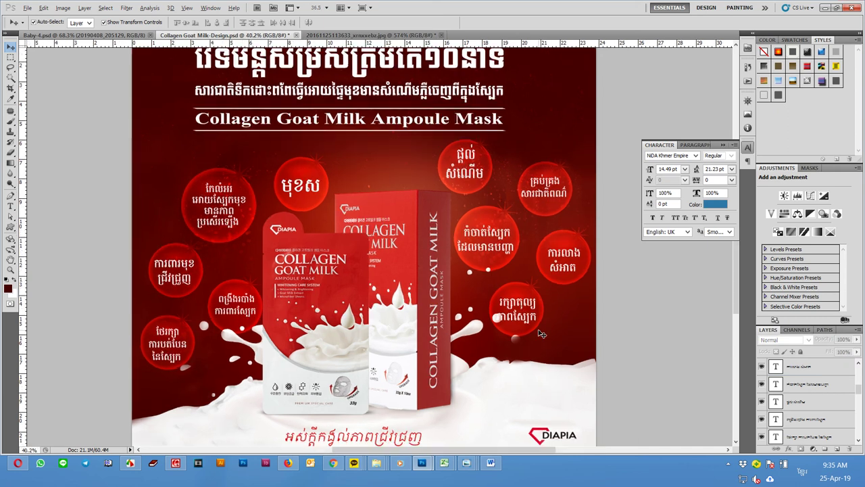
{"action": "scroll", "coordinate": [541, 334], "scroll_direction": "up", "scroll_amount": 1}
{"action": "left_click", "coordinate": [611, 357]}
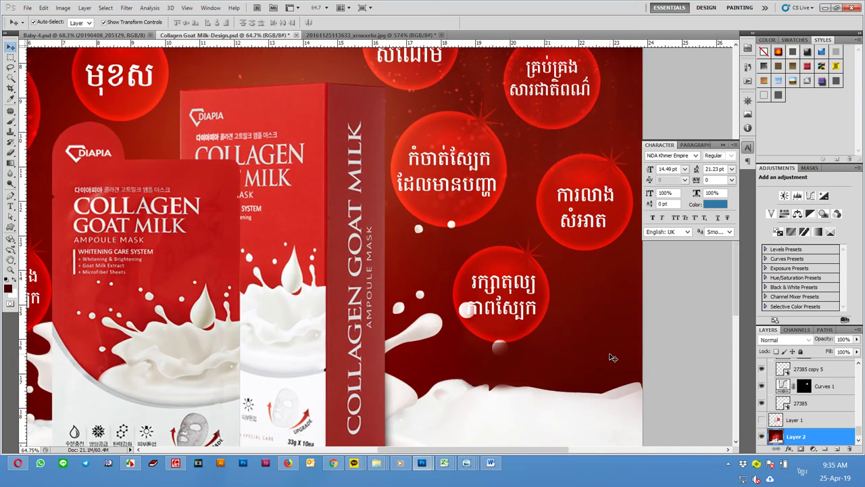
{"action": "left_click", "coordinate": [801, 351]}
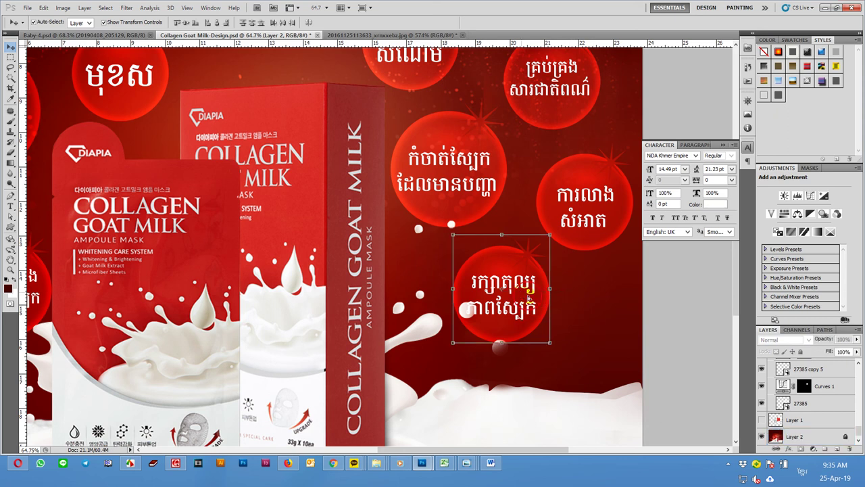
{"action": "mouse_move", "coordinate": [524, 295]}
{"action": "left_mouse_down"}
{"action": "mouse_move", "coordinate": [553, 301]}
{"action": "mouse_move", "coordinate": [538, 293]}
{"action": "left_mouse_up"}
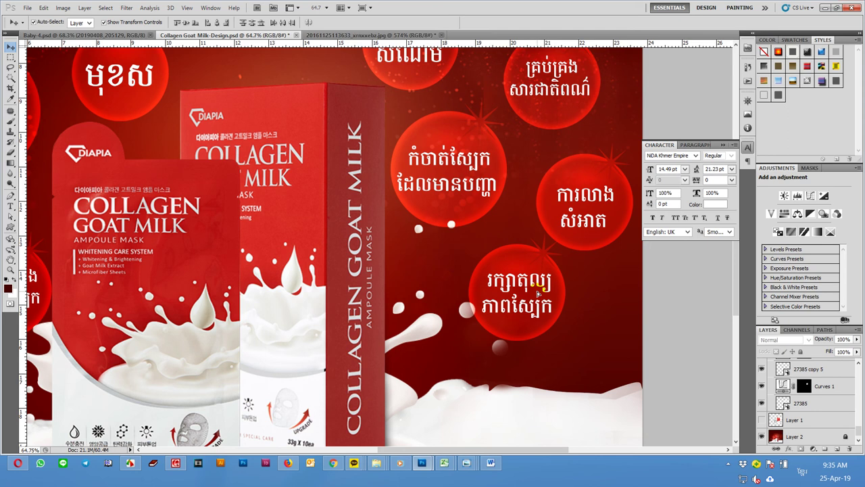
{"action": "scroll", "coordinate": [681, 340], "scroll_direction": "down", "scroll_amount": 1}
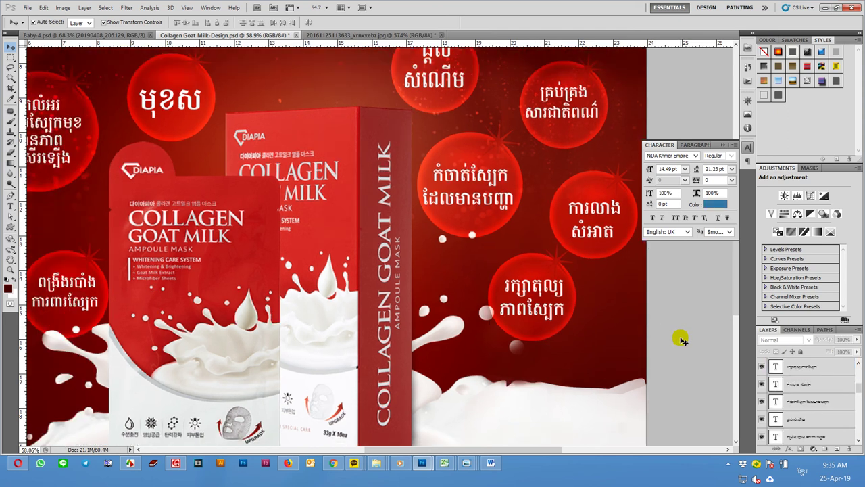
{"action": "scroll", "coordinate": [681, 340], "scroll_direction": "down", "scroll_amount": 3}
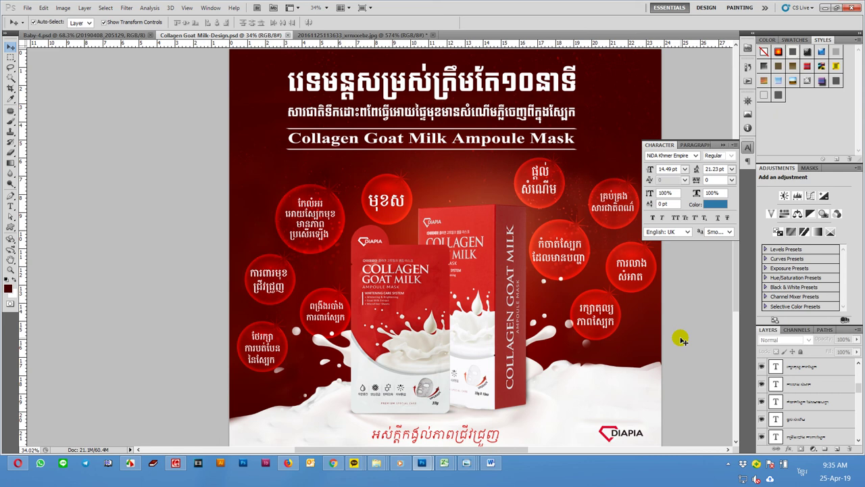
{"action": "left_click", "coordinate": [27, 7]}
- Export the ad via Save for Web as a quality-100 JPEG, Collagen-Goat-Milk-Design.jpg, on the Desktop
{"action": "left_click", "coordinate": [74, 204]}
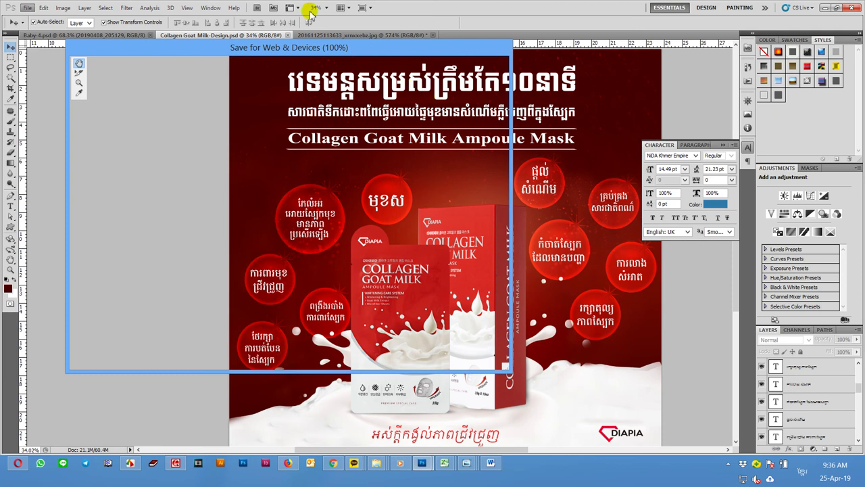
{"action": "left_click", "coordinate": [377, 53]}
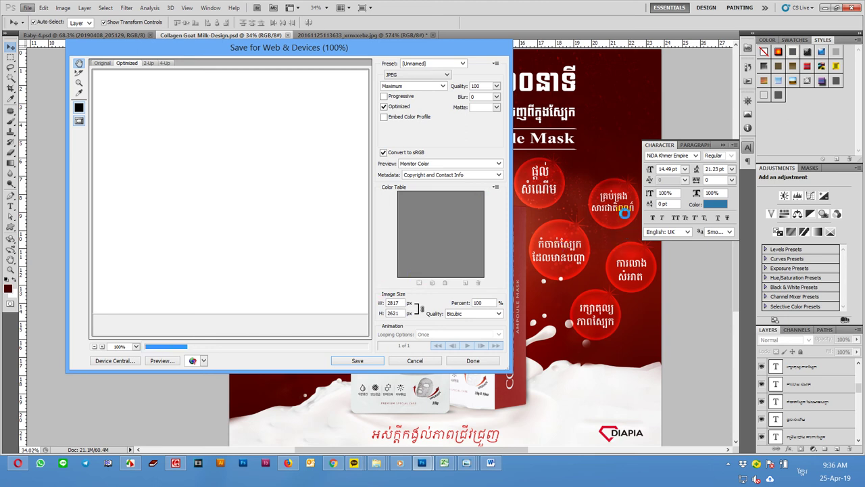
{"action": "left_click", "coordinate": [367, 362]}
{"action": "left_click", "coordinate": [369, 361]}
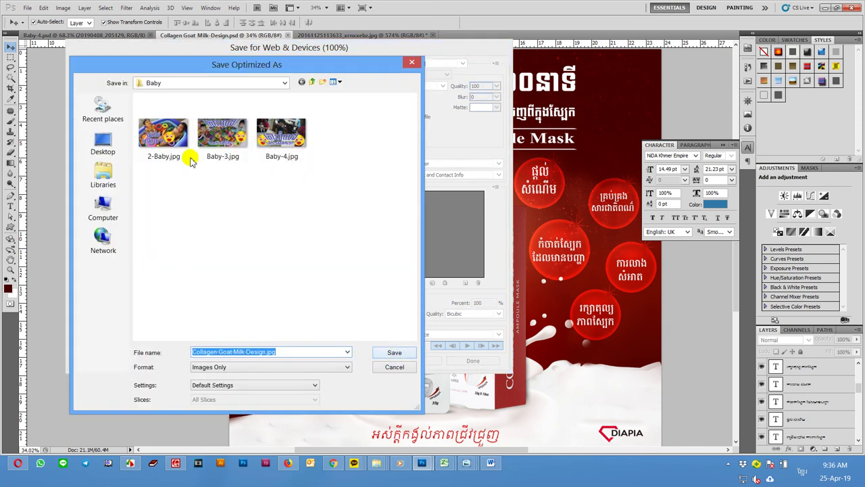
{"action": "left_click", "coordinate": [102, 142]}
{"action": "left_click", "coordinate": [391, 355]}
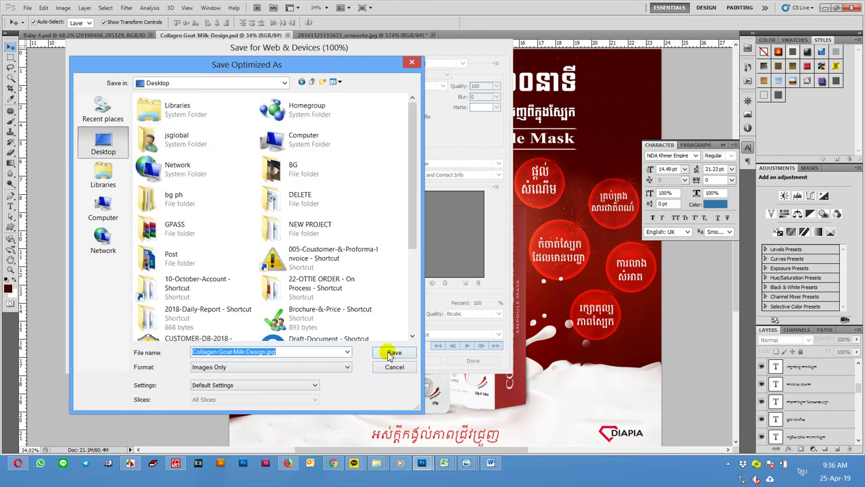